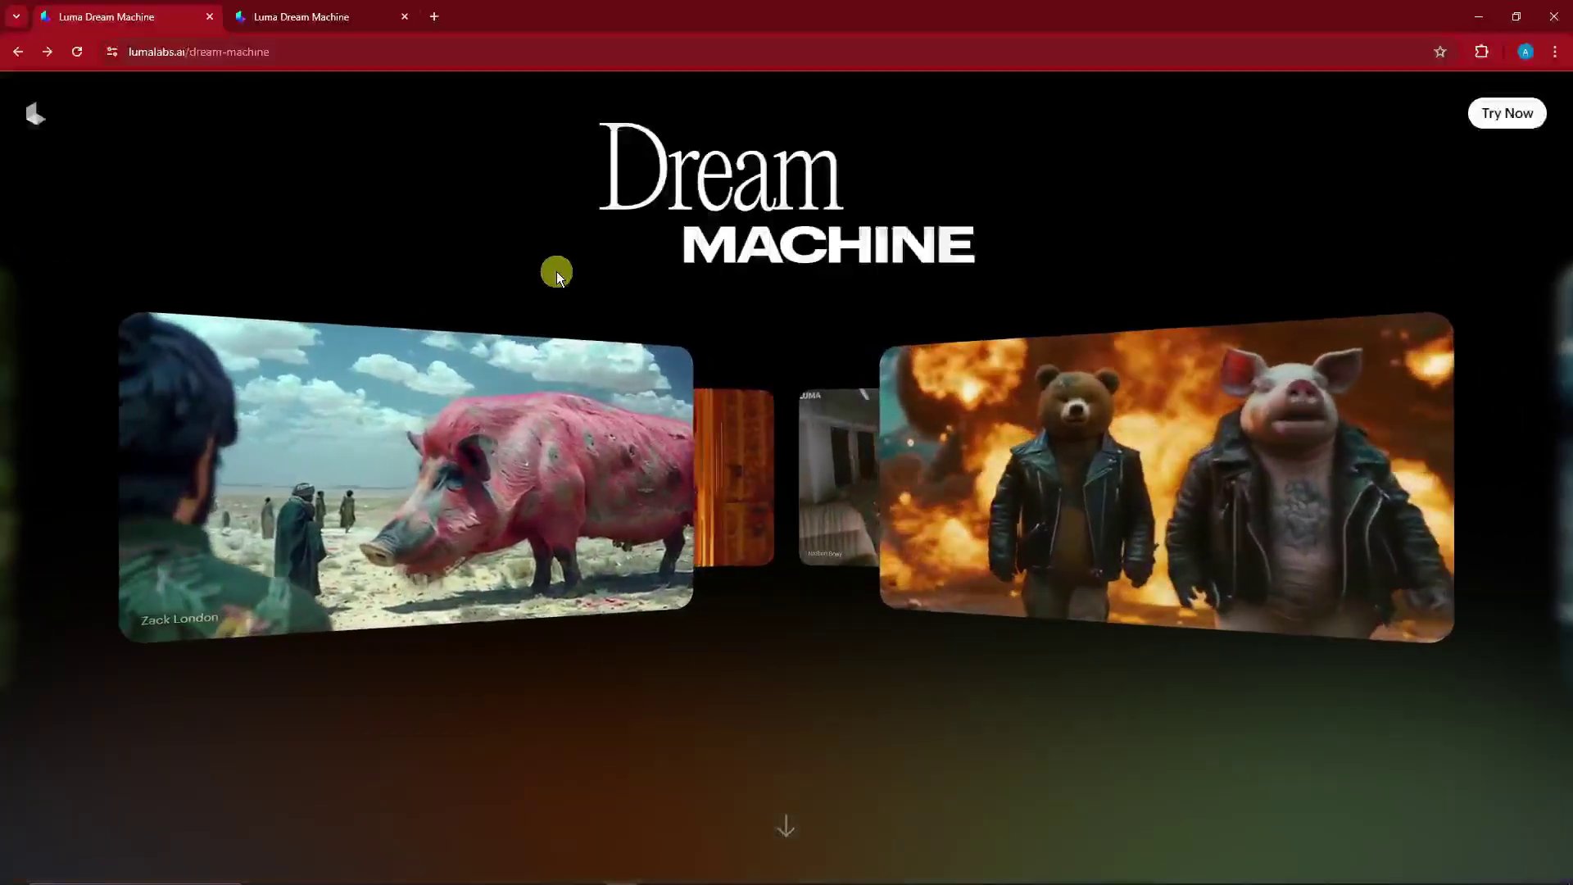
Step: Look over the introduction on the Dream Machine landing page
scroll(557, 272, "down", 5)
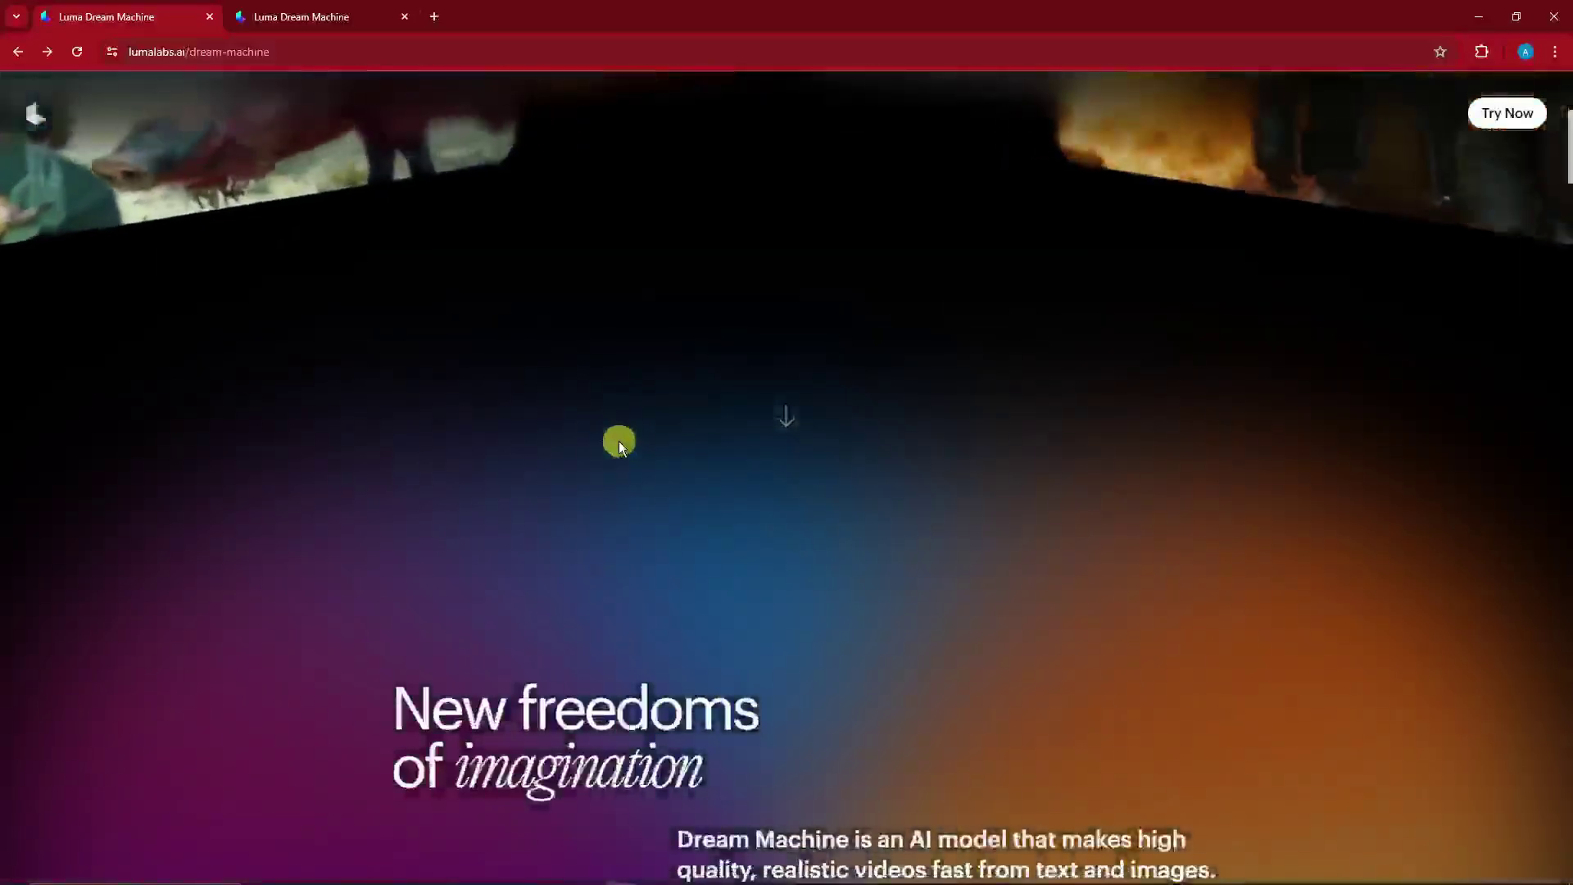
scroll(617, 441, "down", 5)
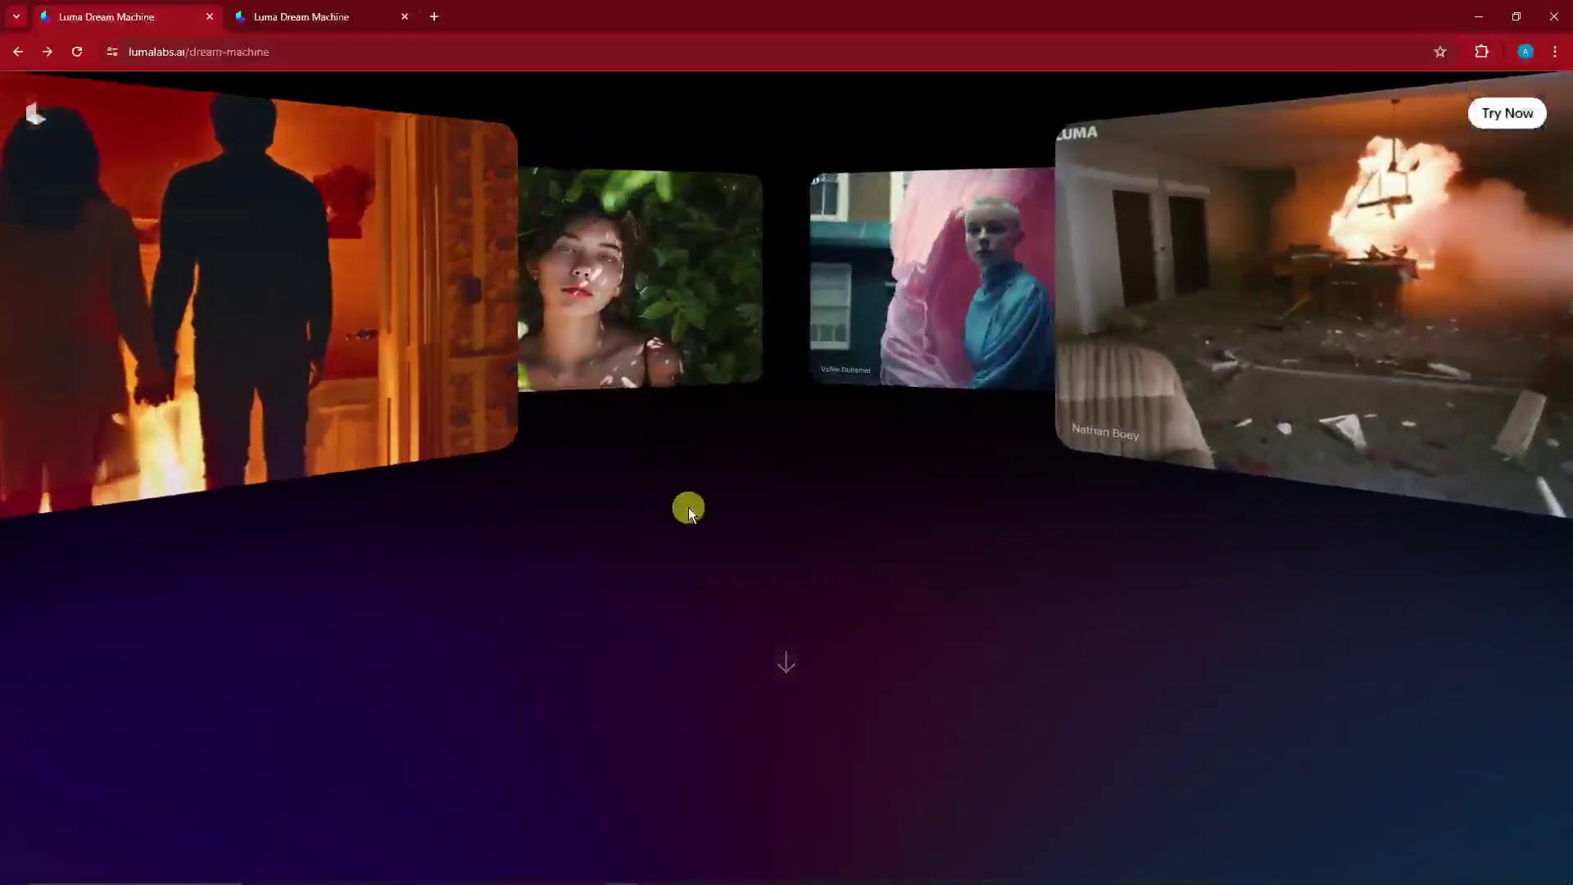
scroll(682, 499, "down", 5)
scroll(681, 499, "down", 3)
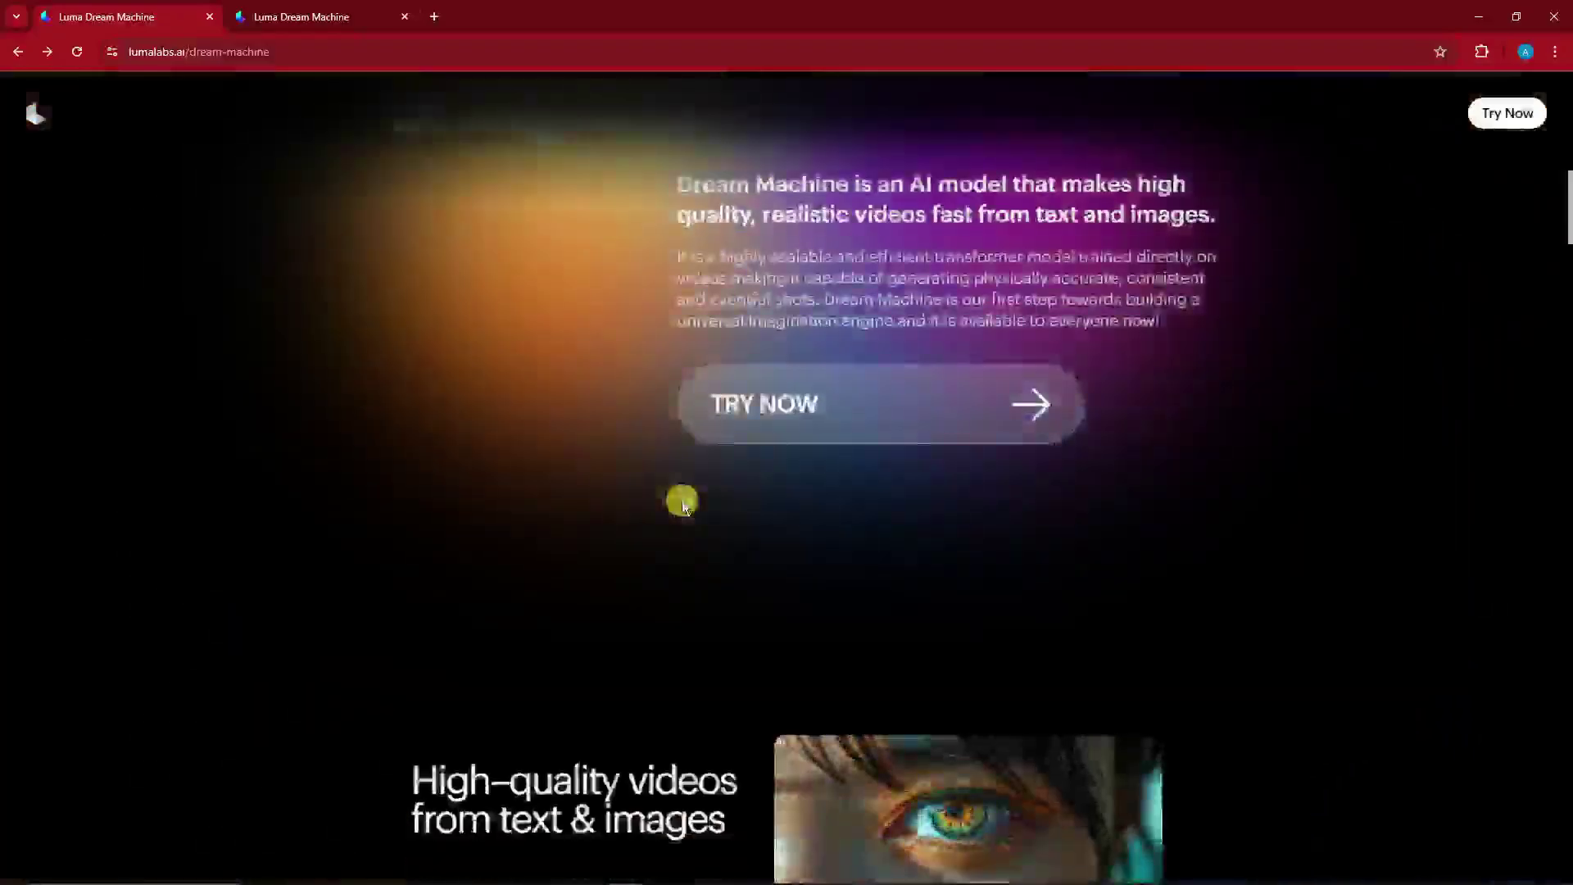
scroll(682, 491, "up", 8)
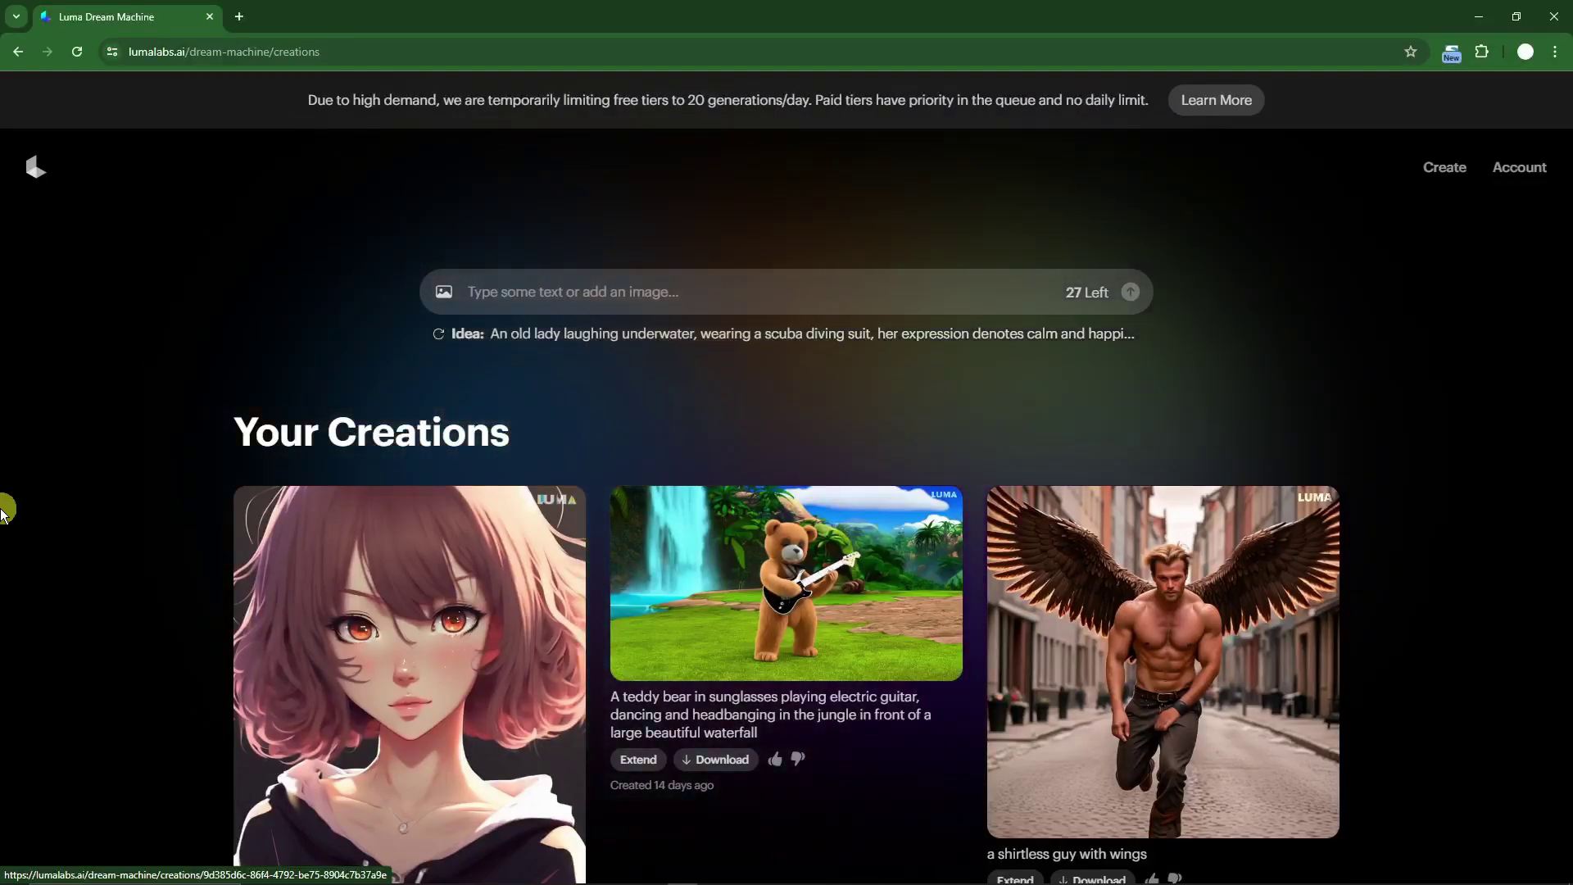
Step: Compare the monthly and yearly plan prices and check the plan usage on the account page, and return to the creations page
right_click(1216, 103)
left_click(1237, 123)
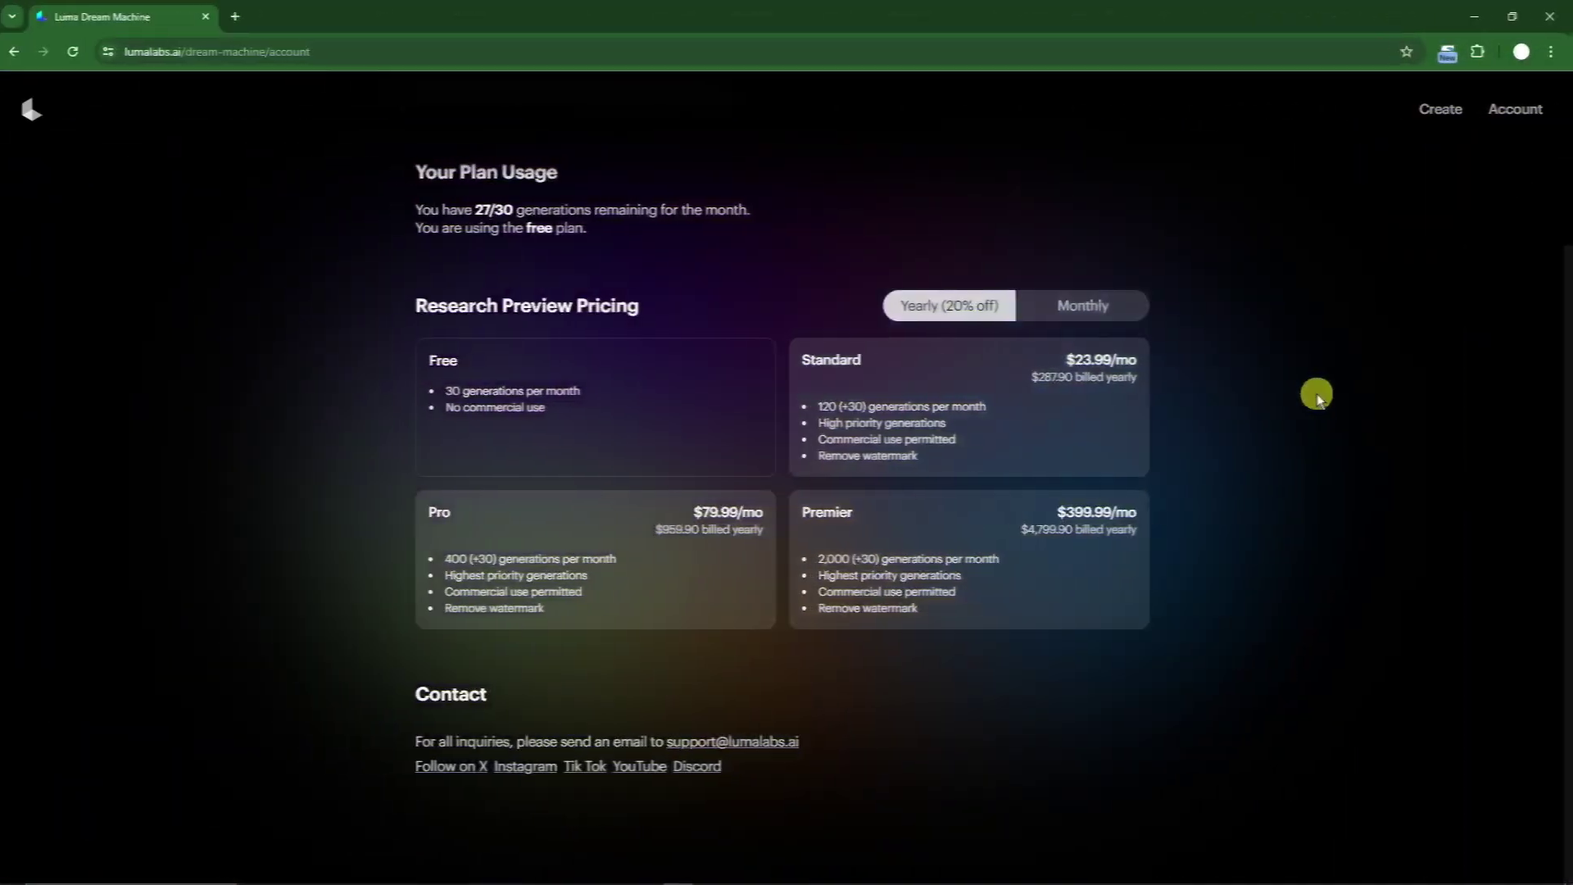
left_click(1078, 312)
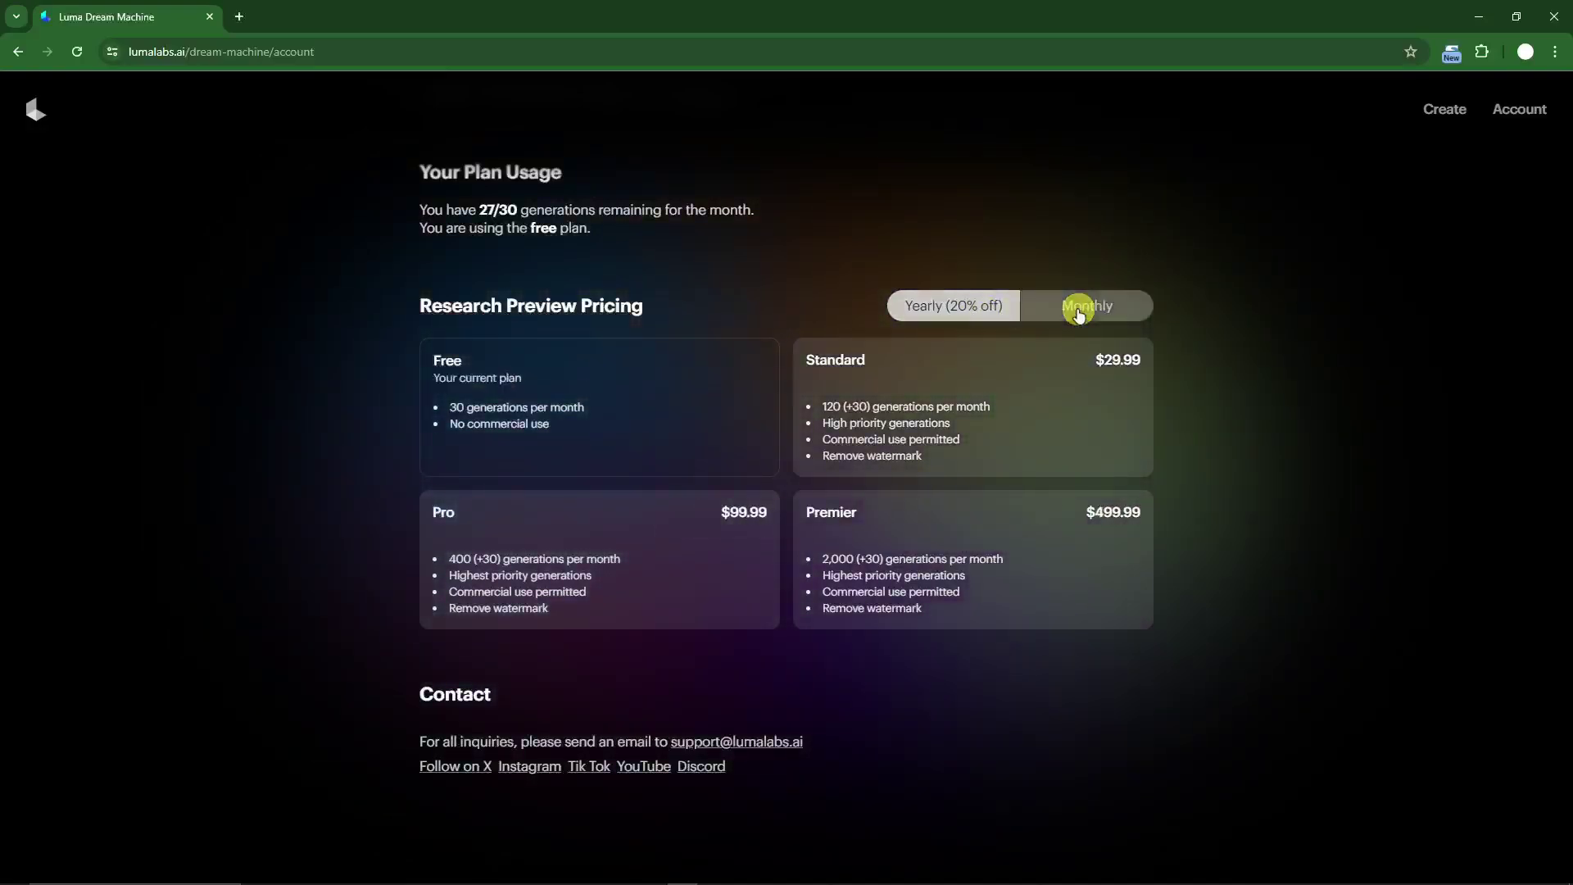
left_click(951, 312)
left_click_drag(477, 209, 517, 209)
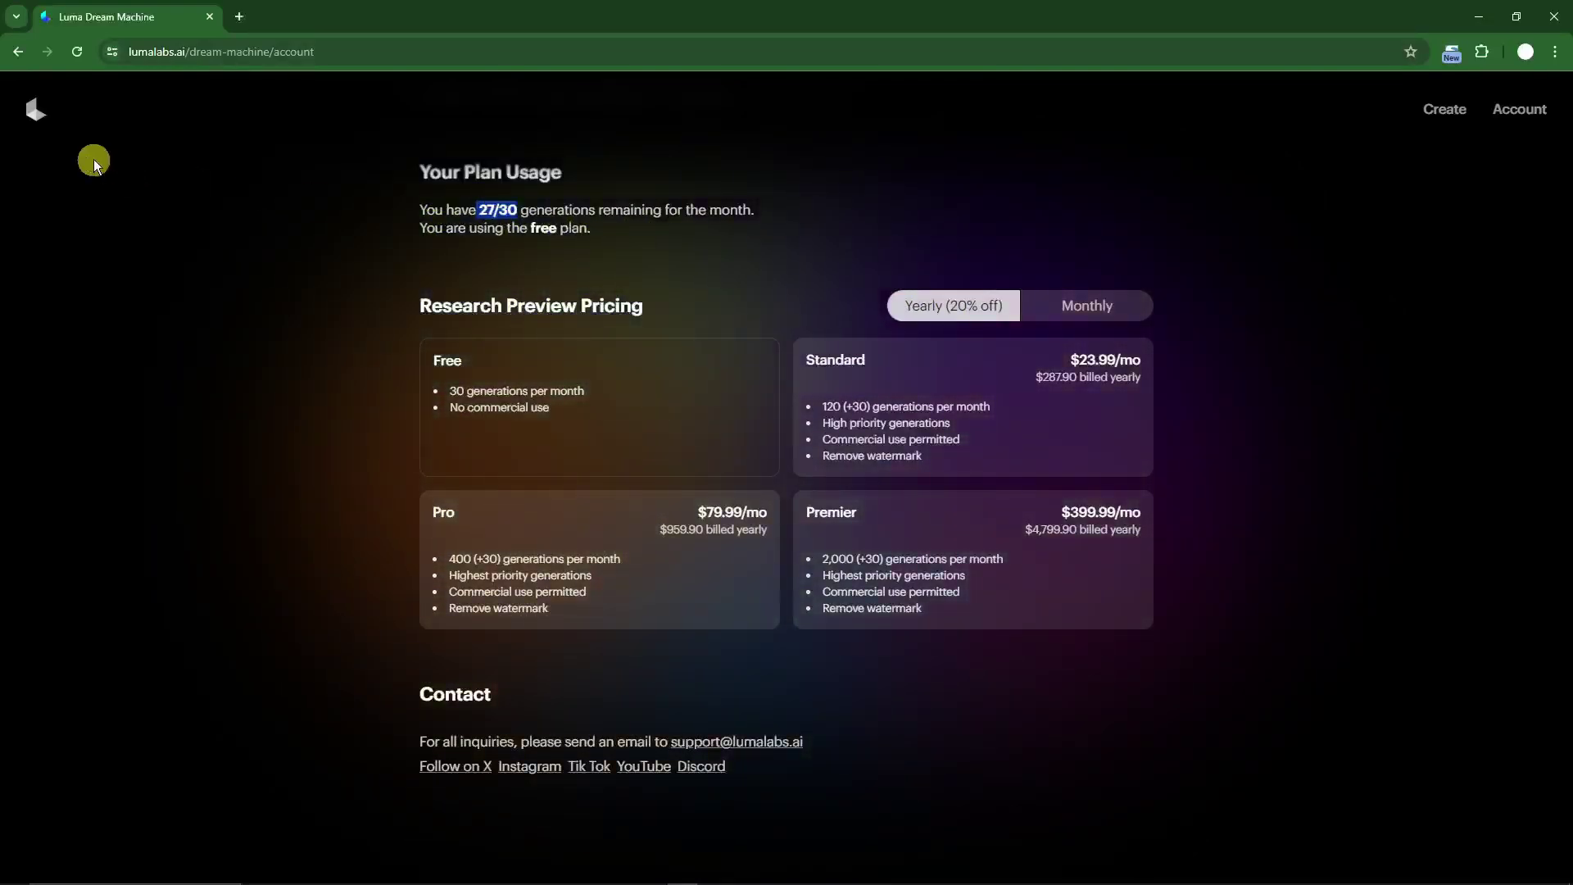
left_click(19, 52)
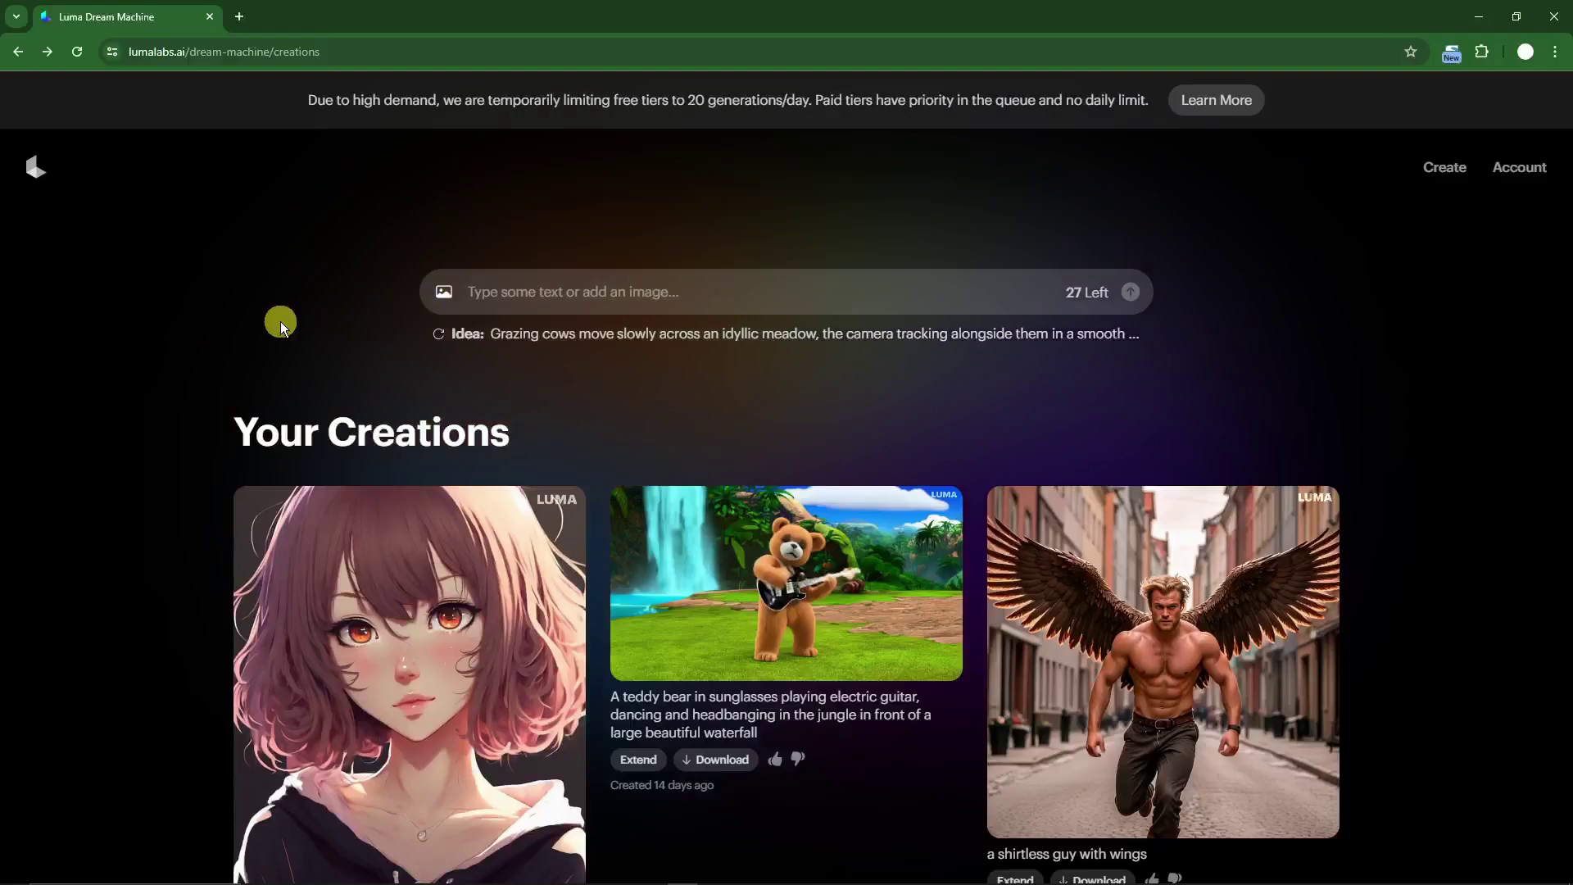
left_click(1280, 200)
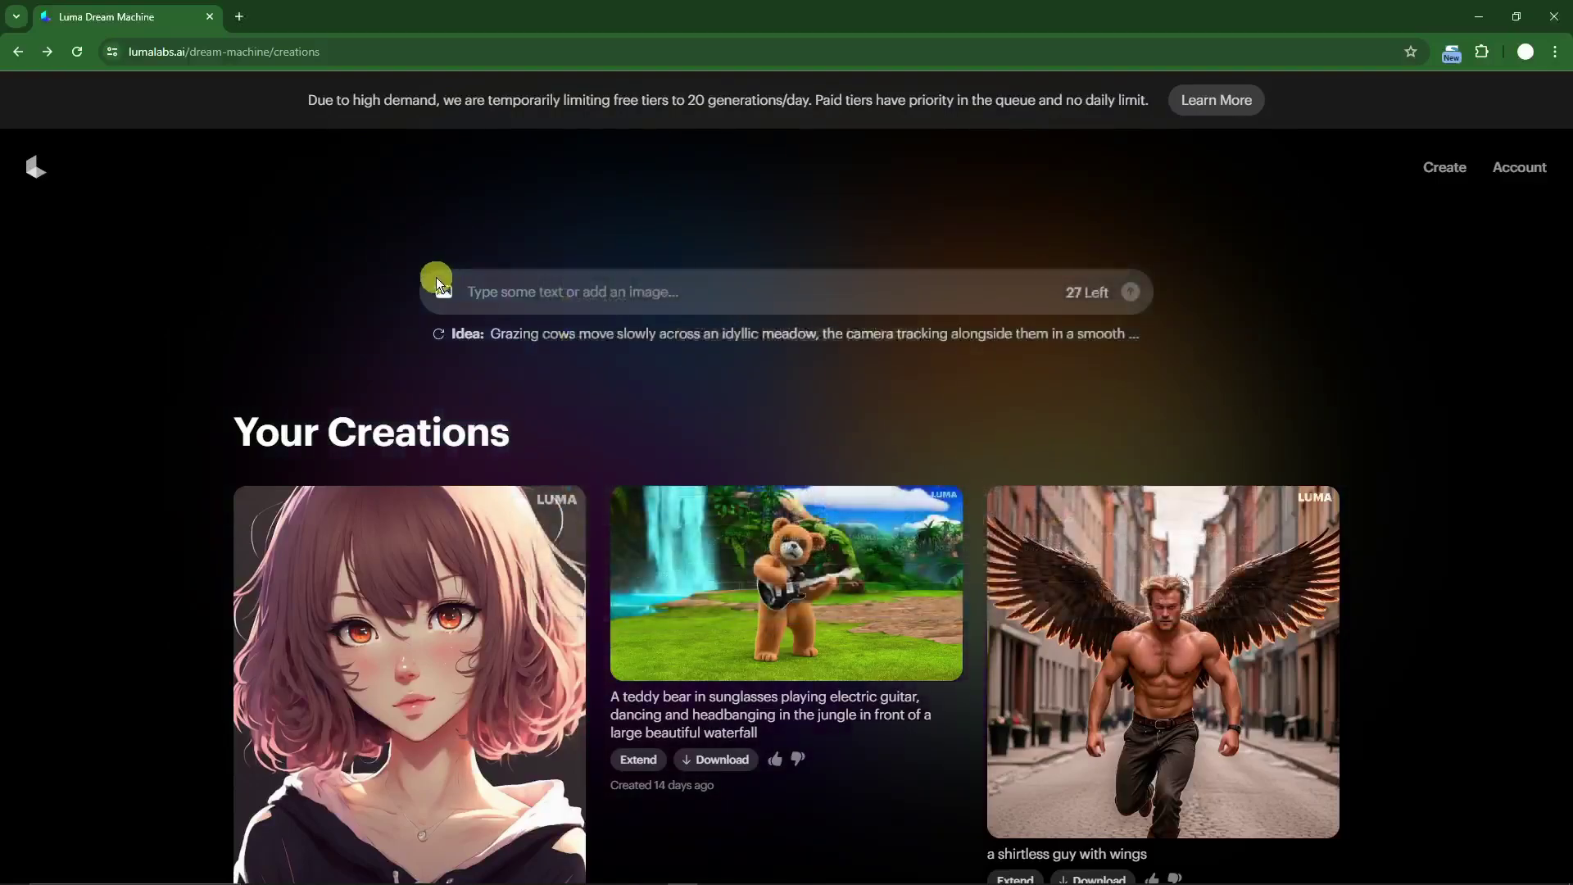
left_click(610, 293)
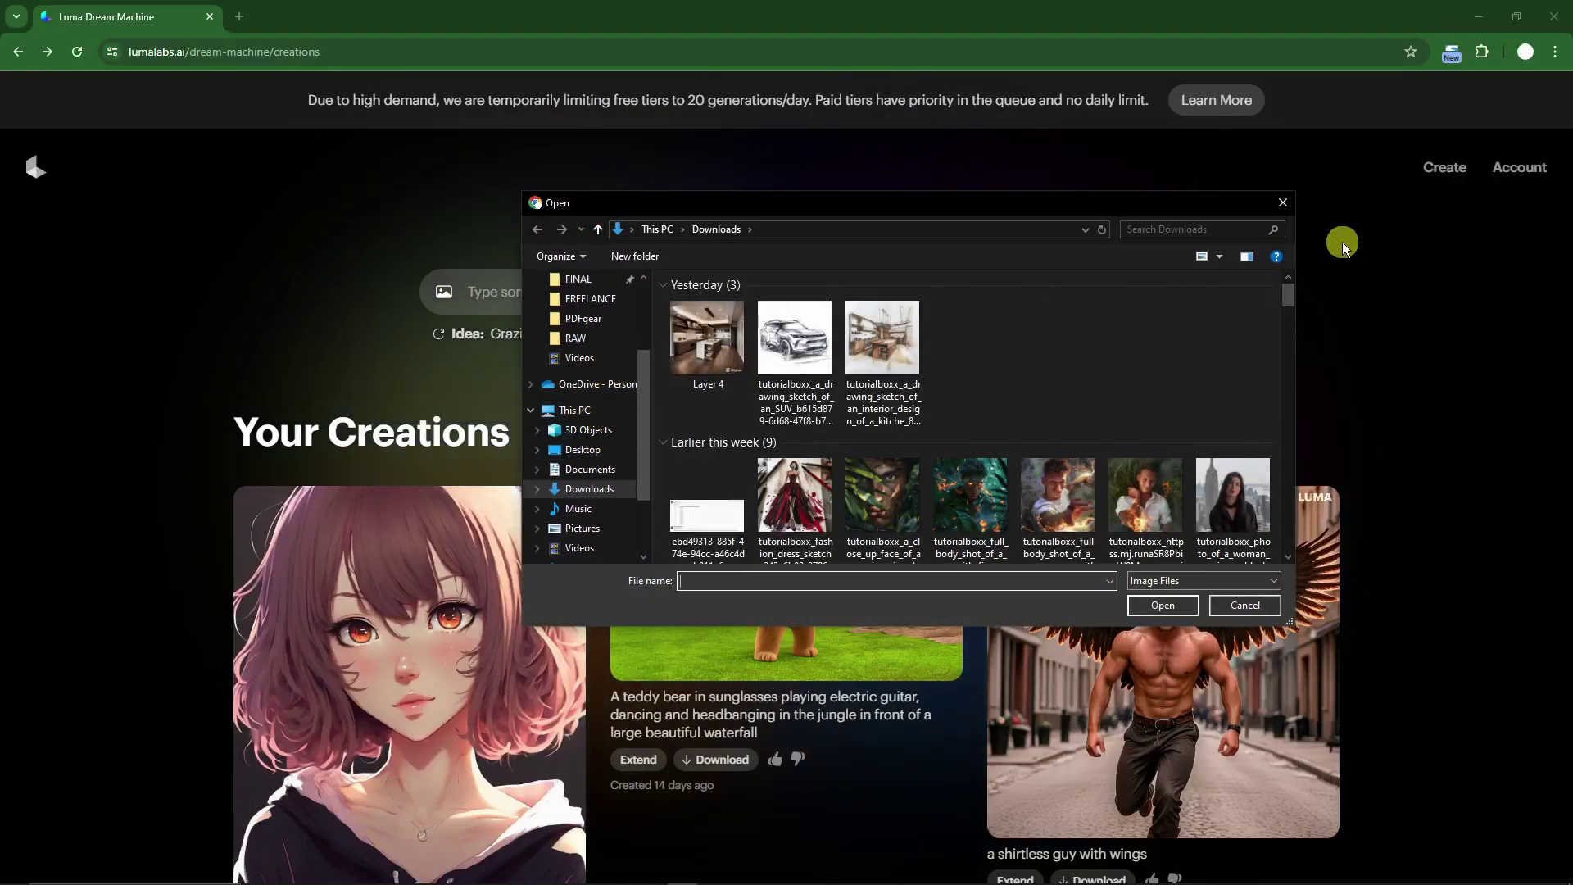
left_click(1283, 203)
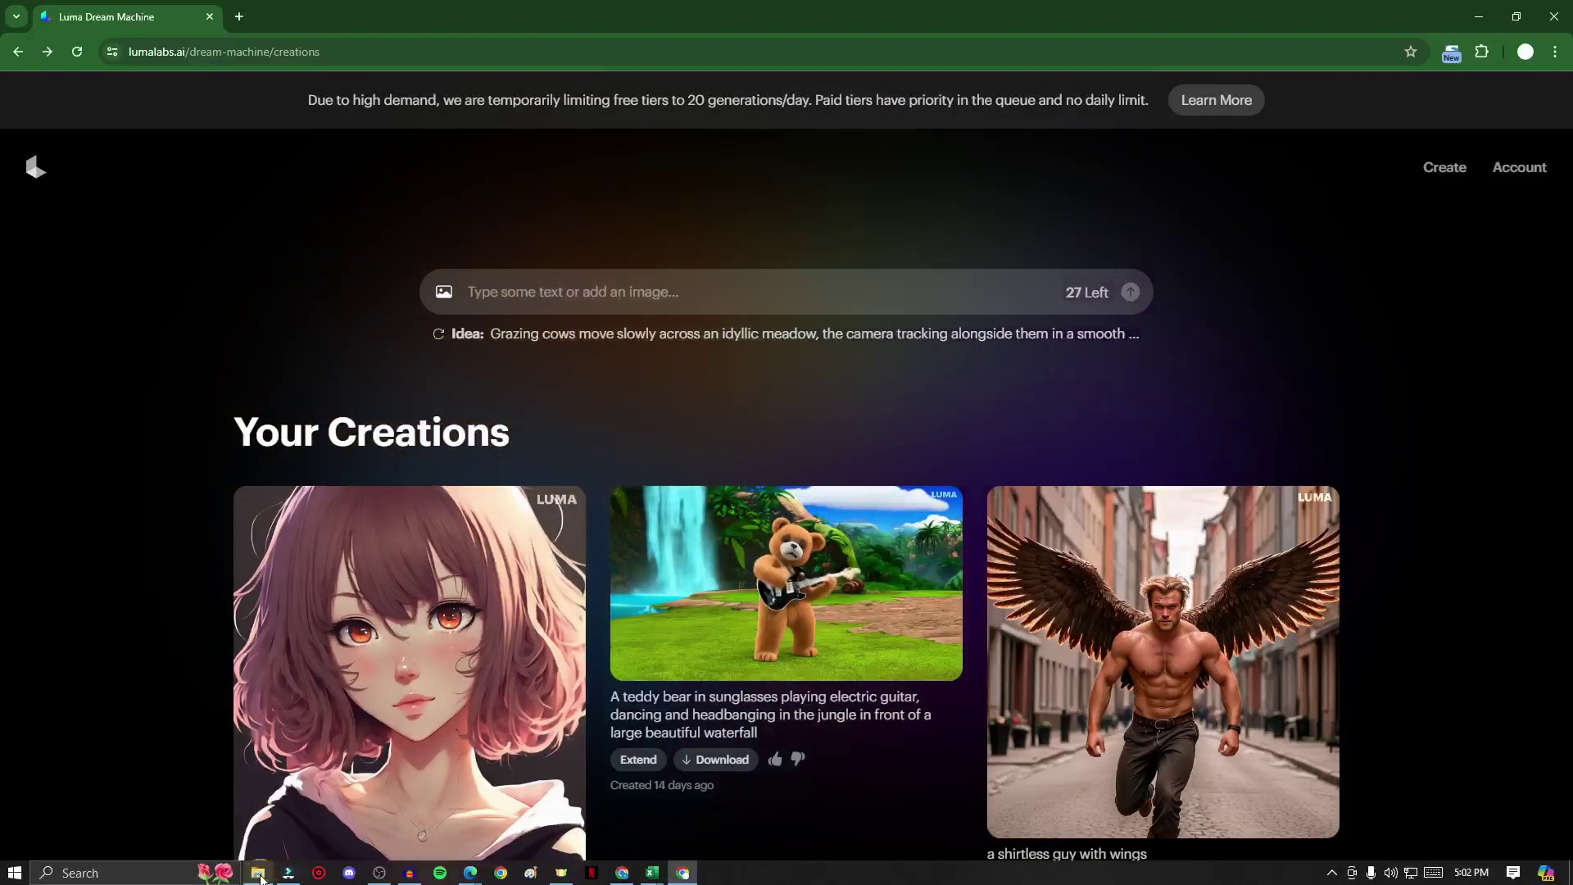
Step: Switch to File Explorer and look through the Desktop and Downloads folders for source images
left_click(261, 877)
left_click(629, 281)
left_click(891, 416)
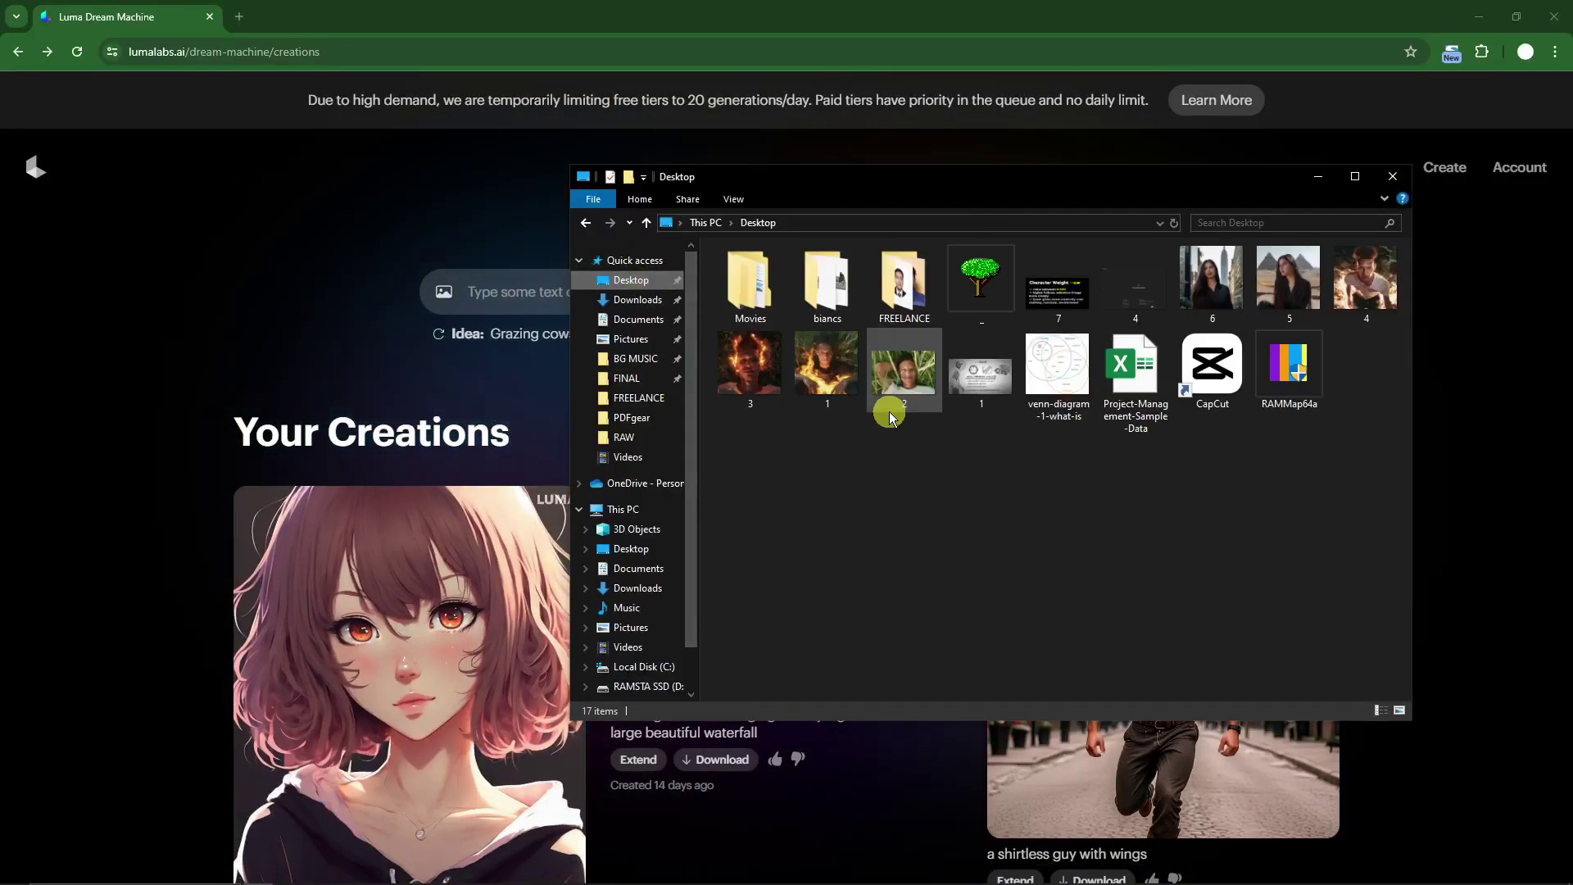
left_click(1337, 350)
left_click(640, 301)
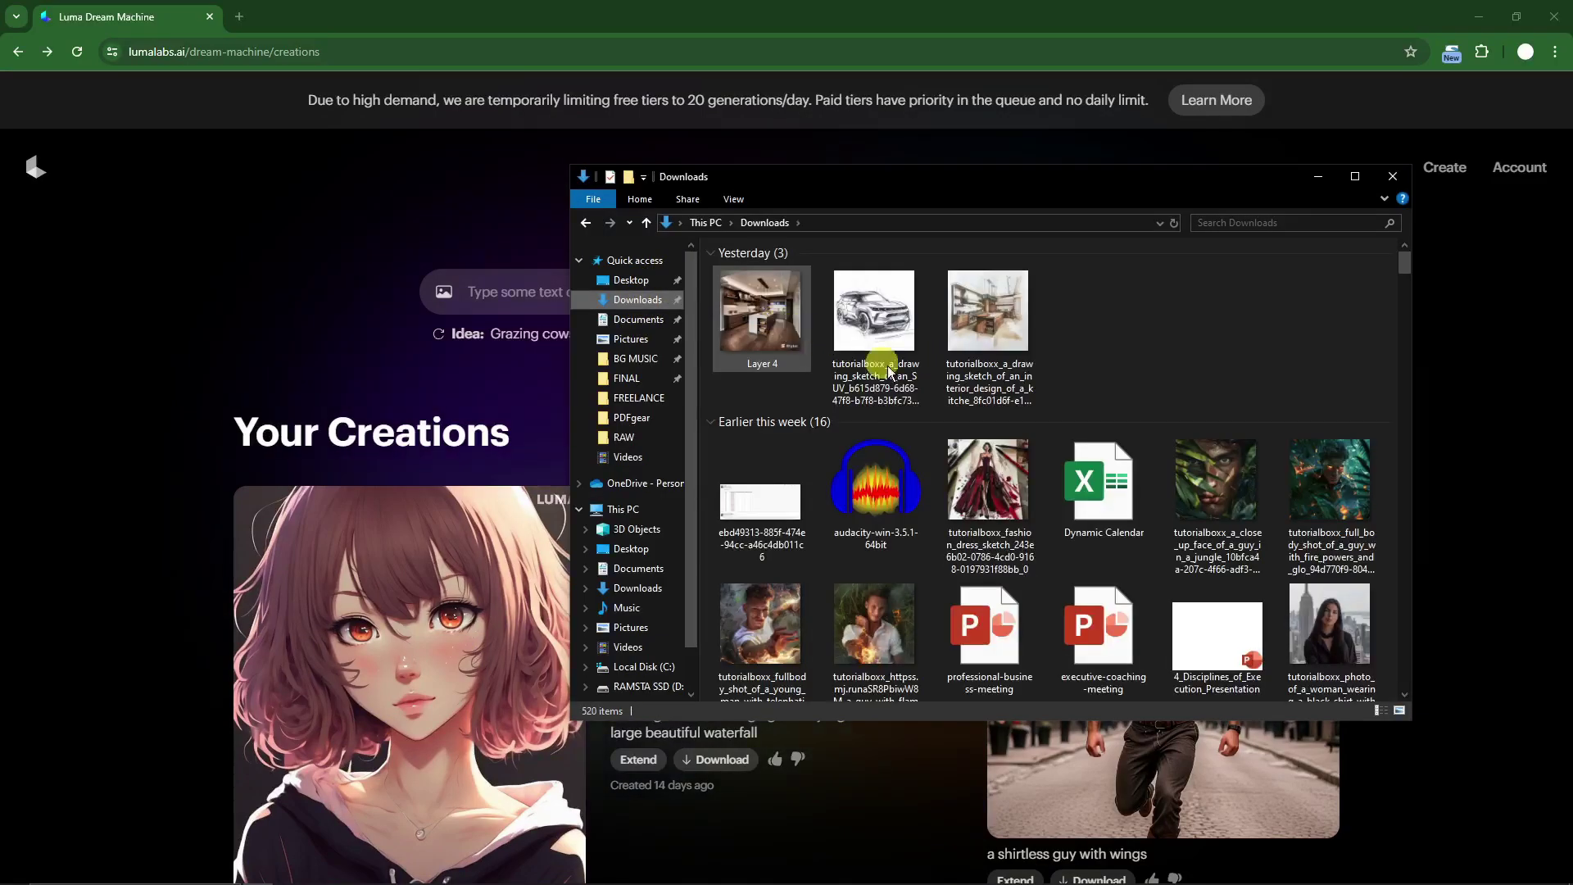
Step: View the close-up jungle face image and the full-body fire-powers image side by side, and close both
left_click(1233, 475)
double_click(1233, 475)
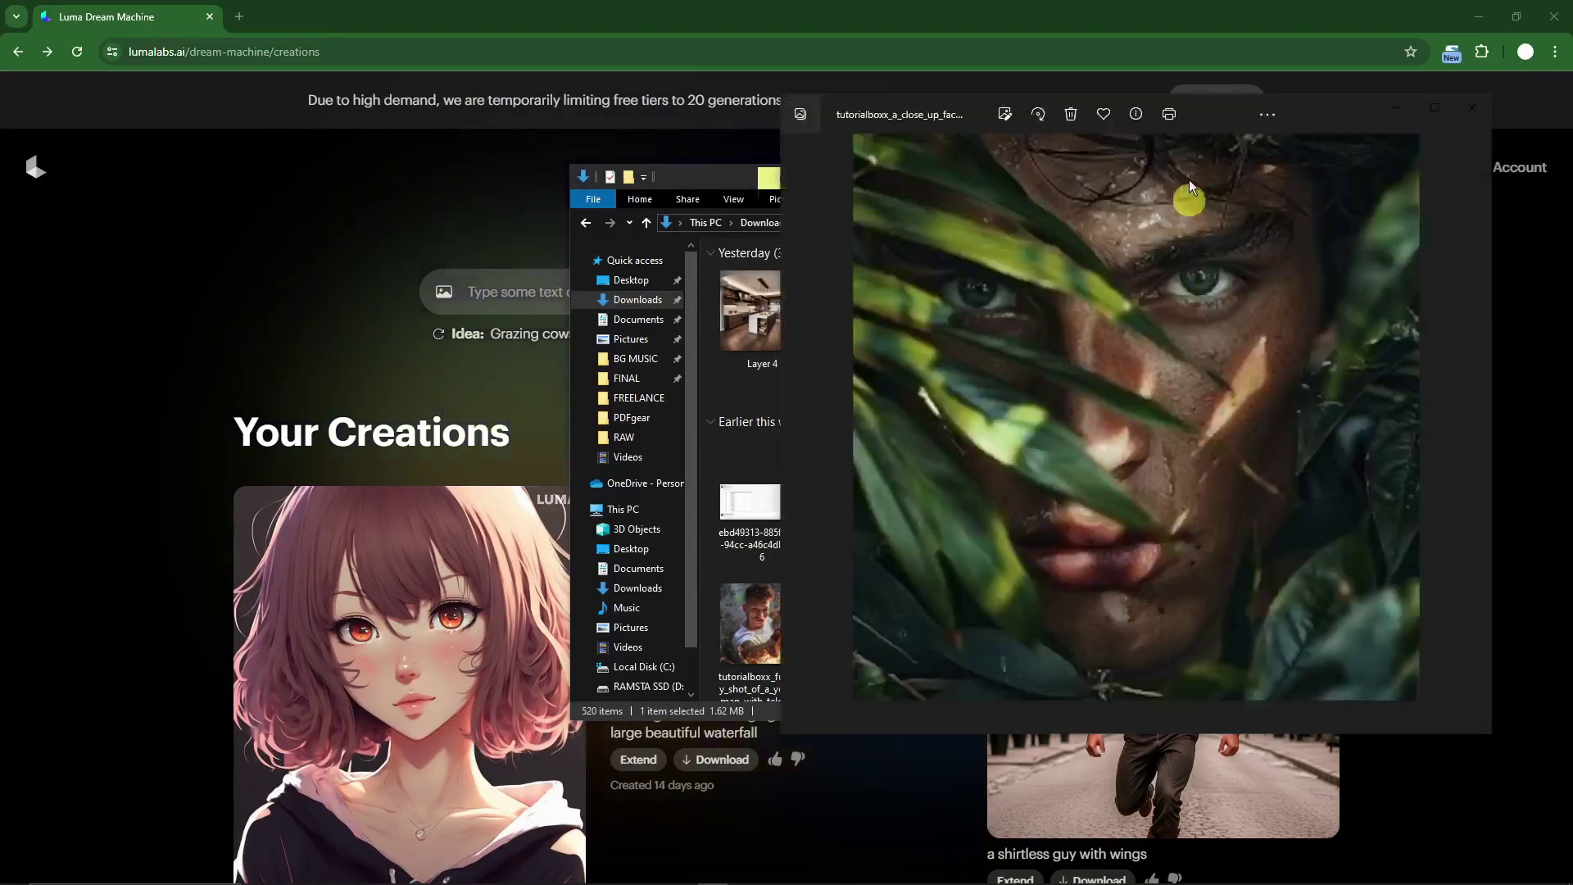
left_click_drag(1315, 113, 584, 147)
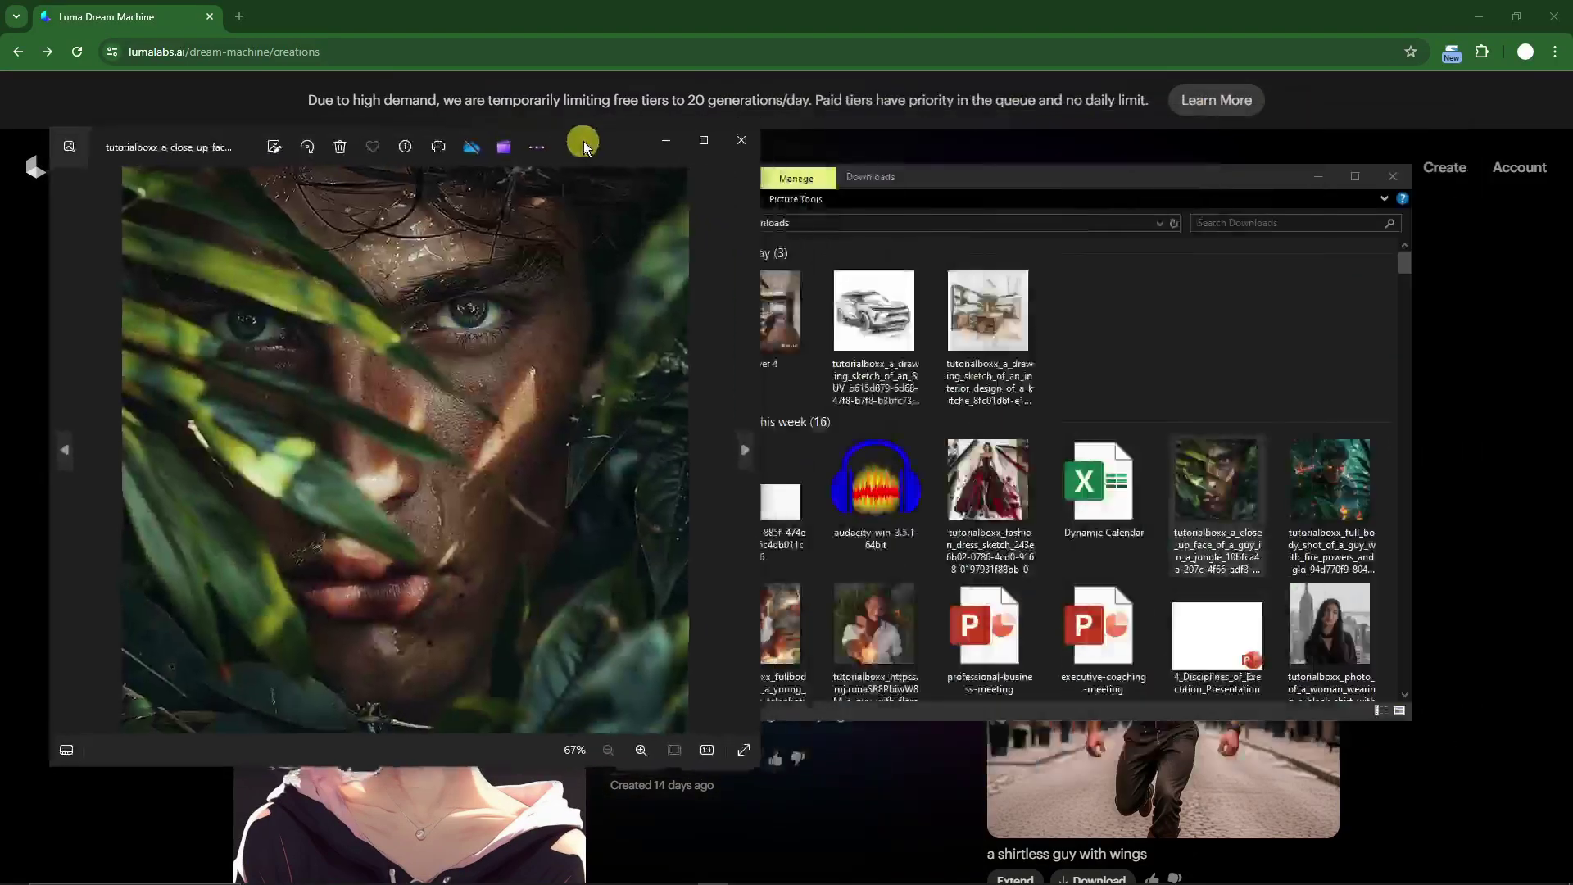
left_click(1350, 477)
double_click(1350, 477)
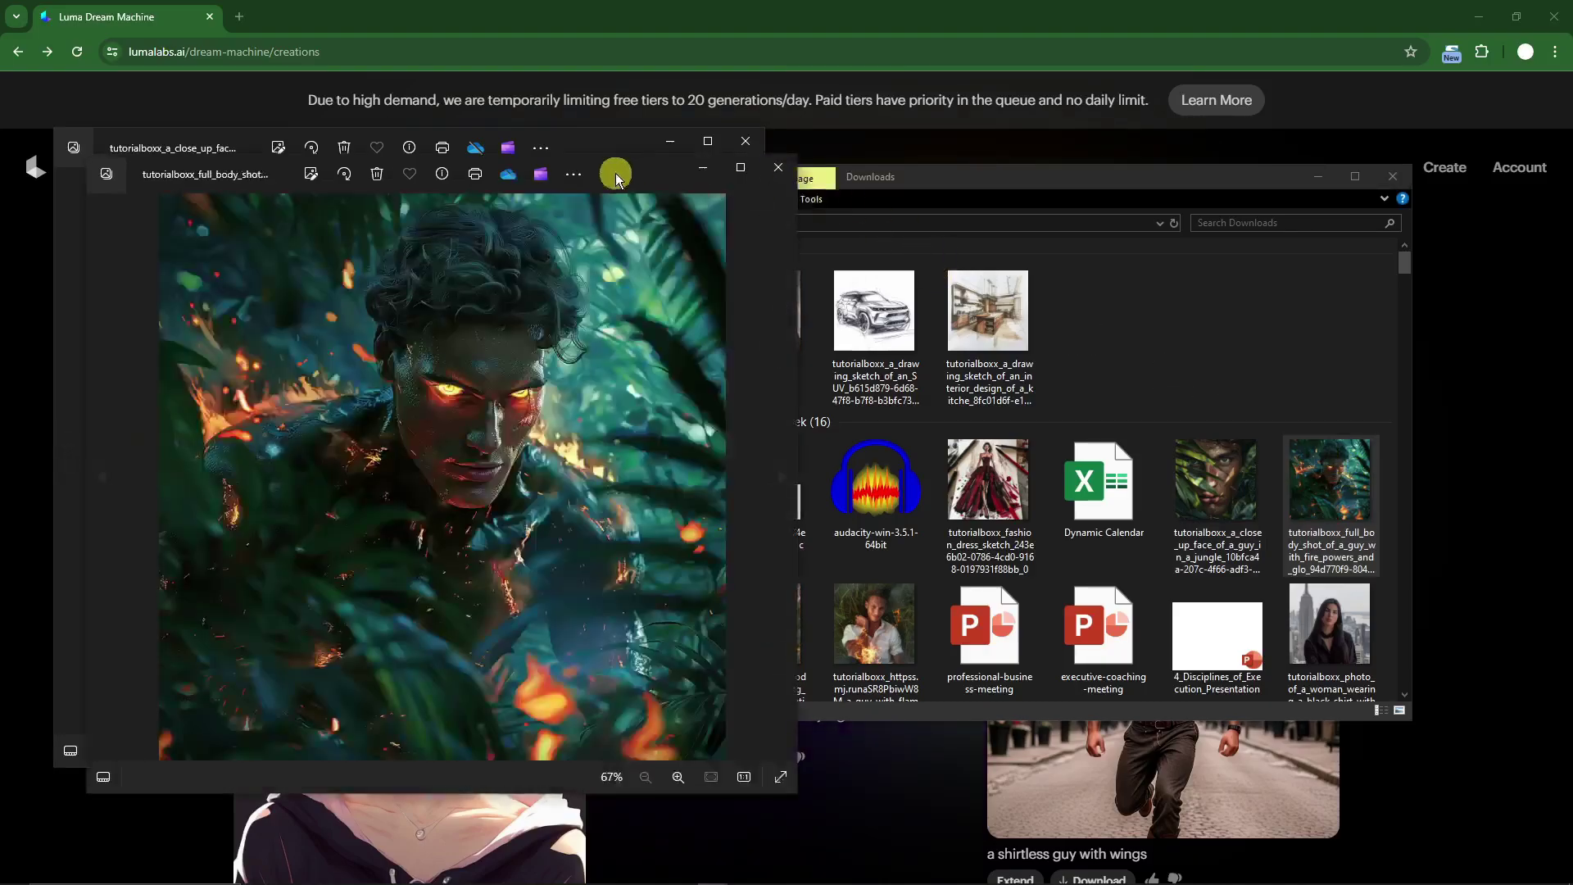
left_click_drag(615, 169, 1308, 148)
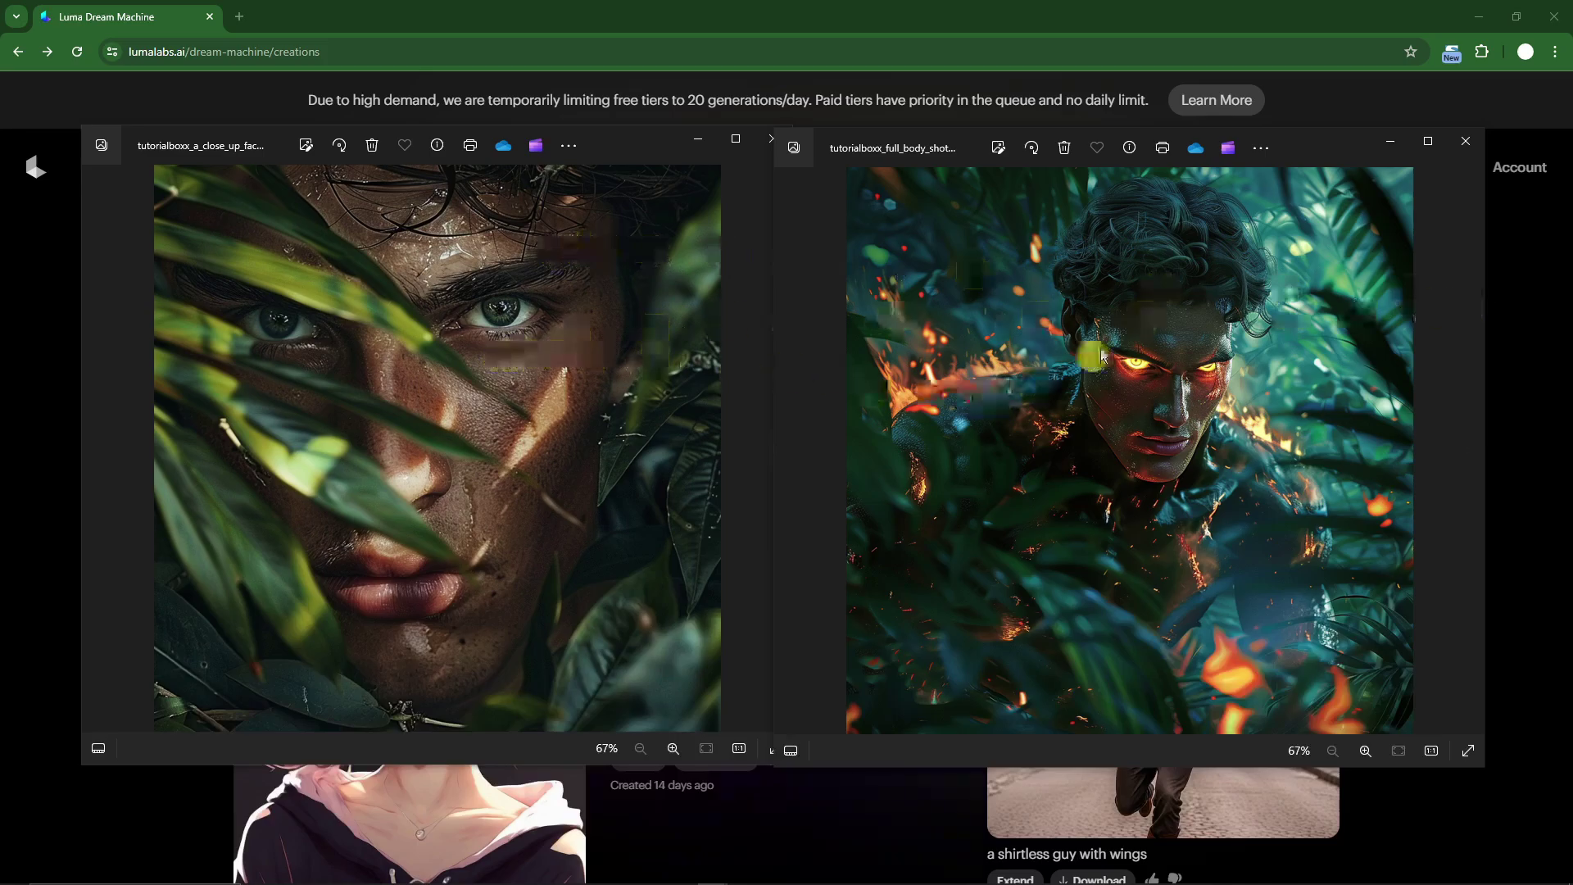
left_click(1466, 141)
left_click(769, 140)
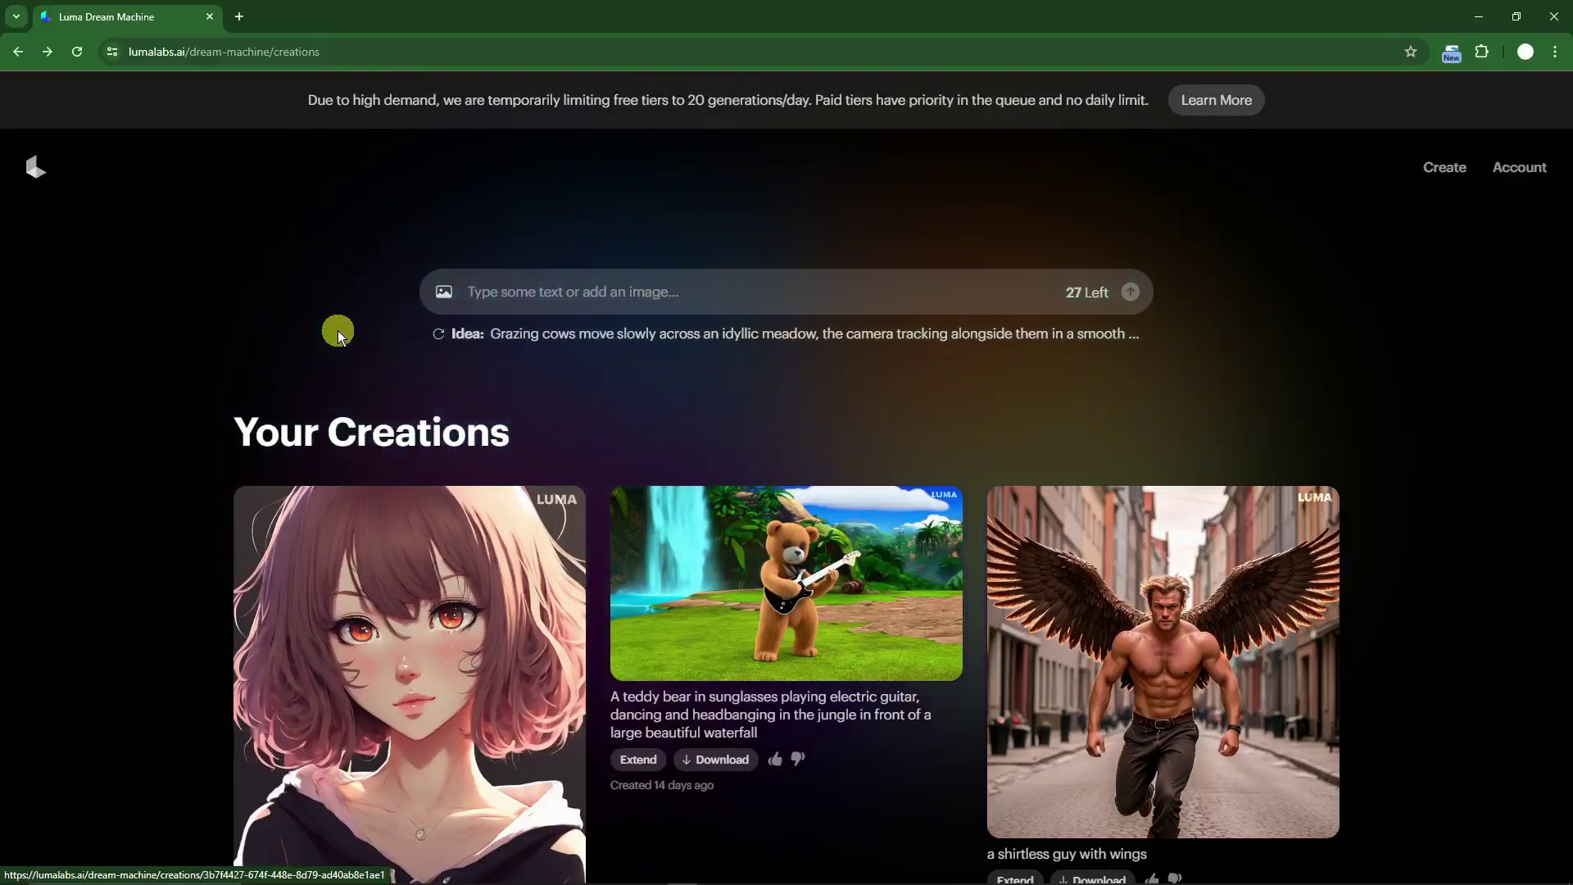
Step: Add the close-up jungle face image as start frame and the full-body fire-powers image as end frame, and view the generated video
left_click(447, 295)
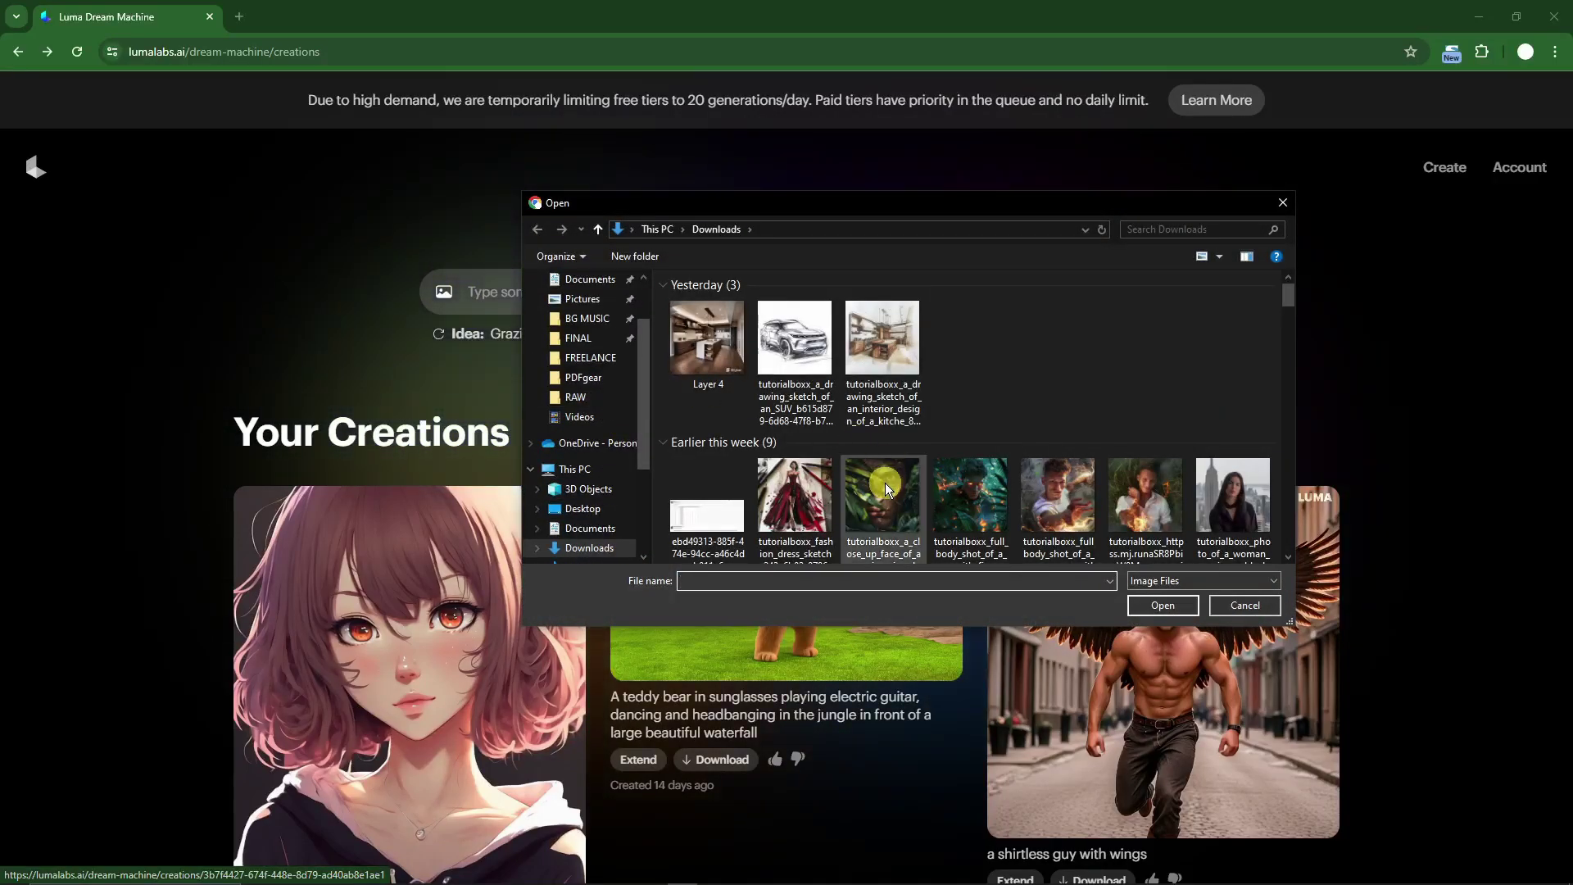
double_click(884, 485)
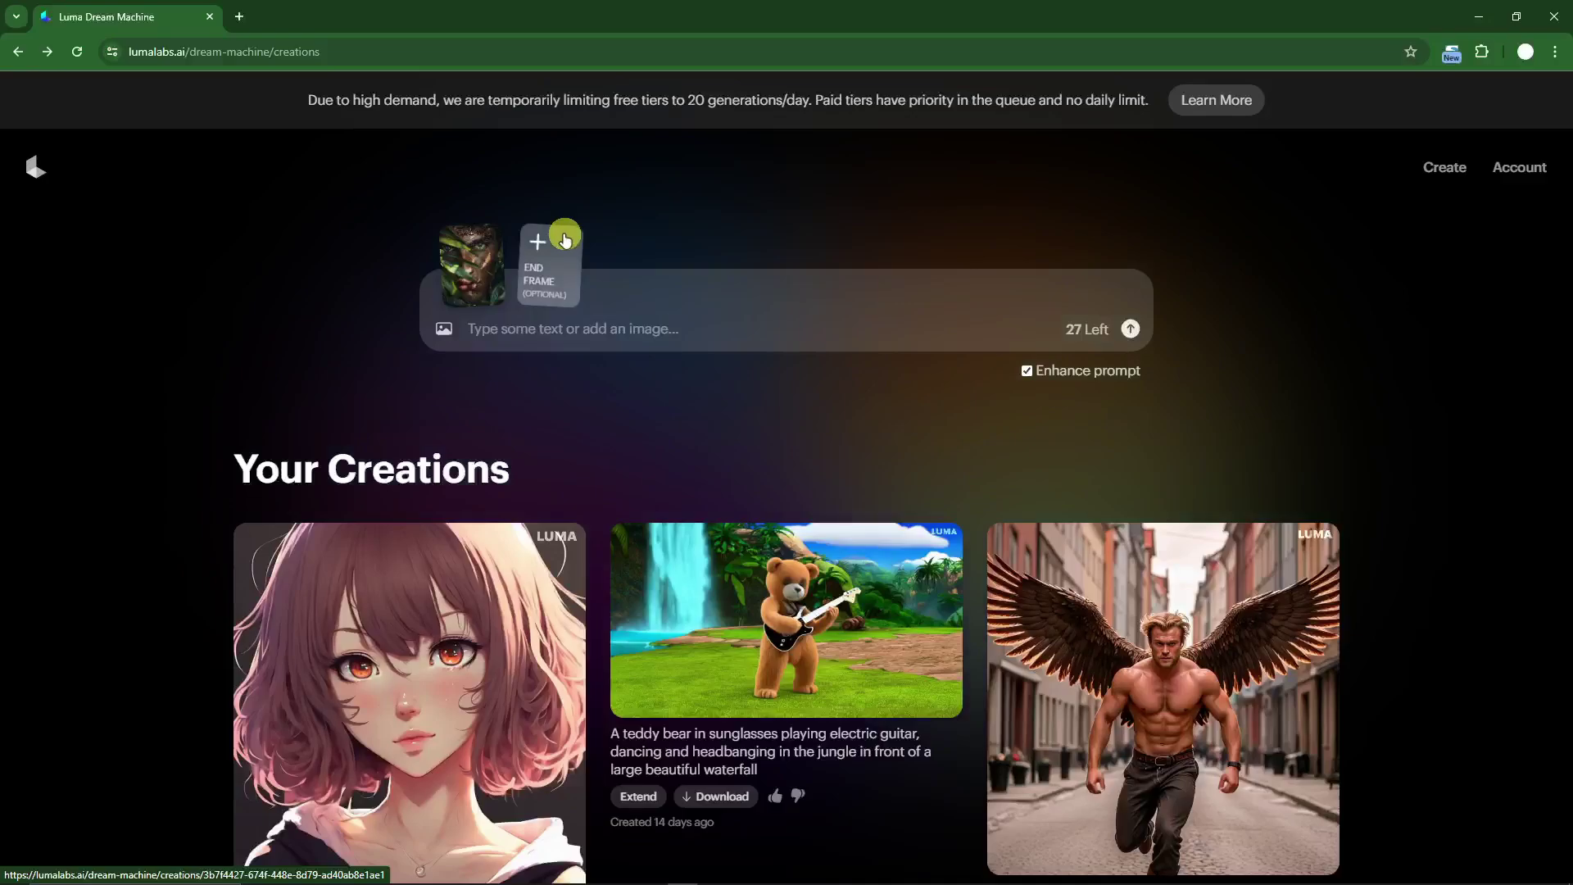
left_click(574, 278)
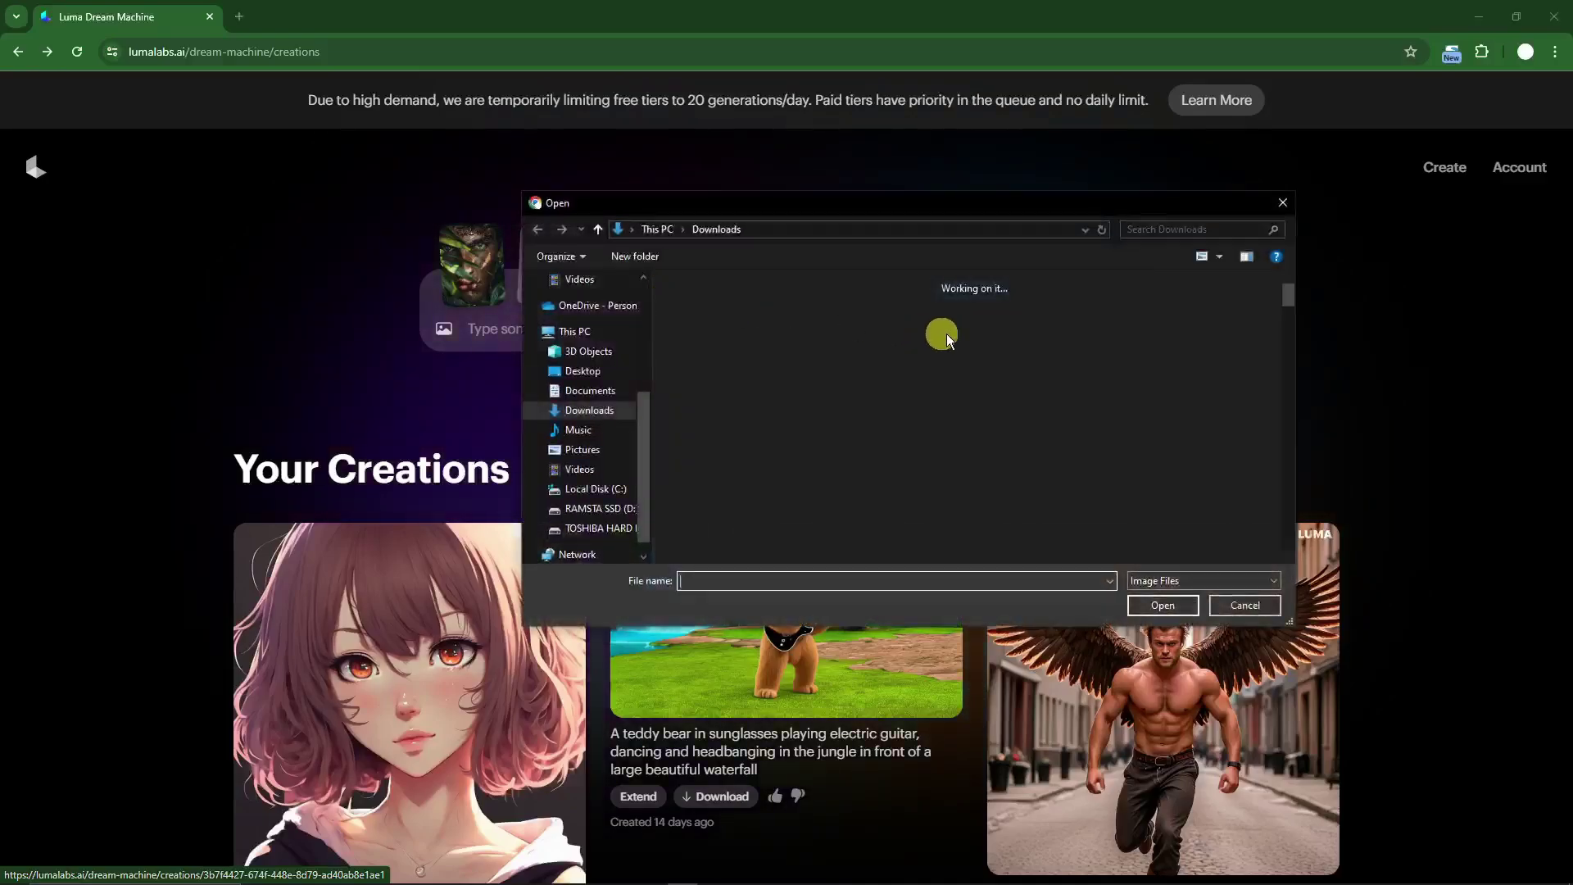
double_click(986, 499)
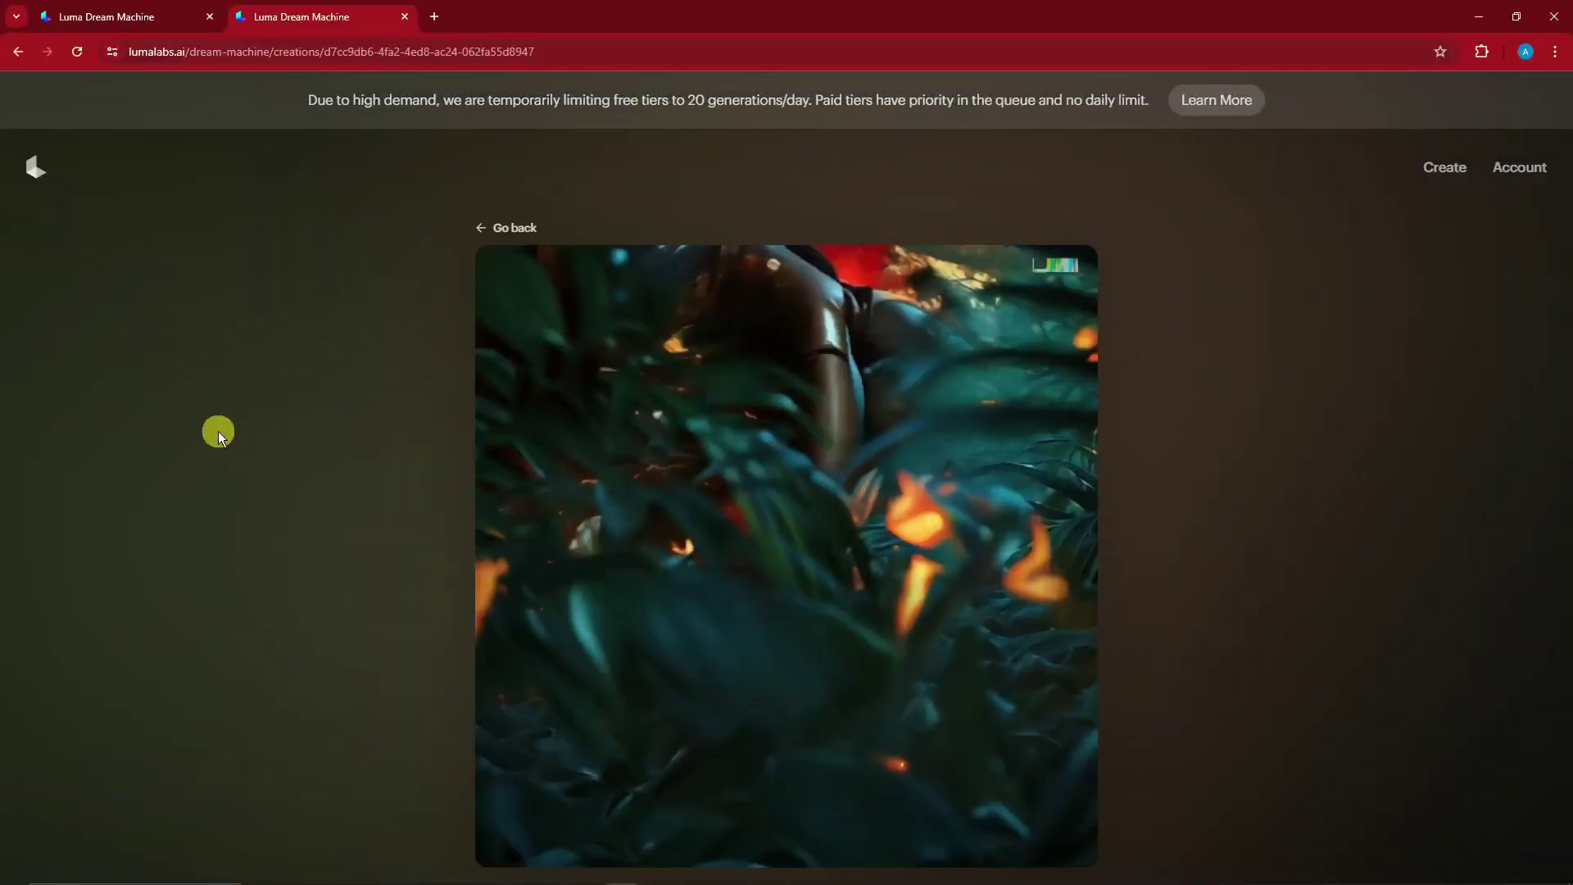
scroll(224, 435, "down", 1)
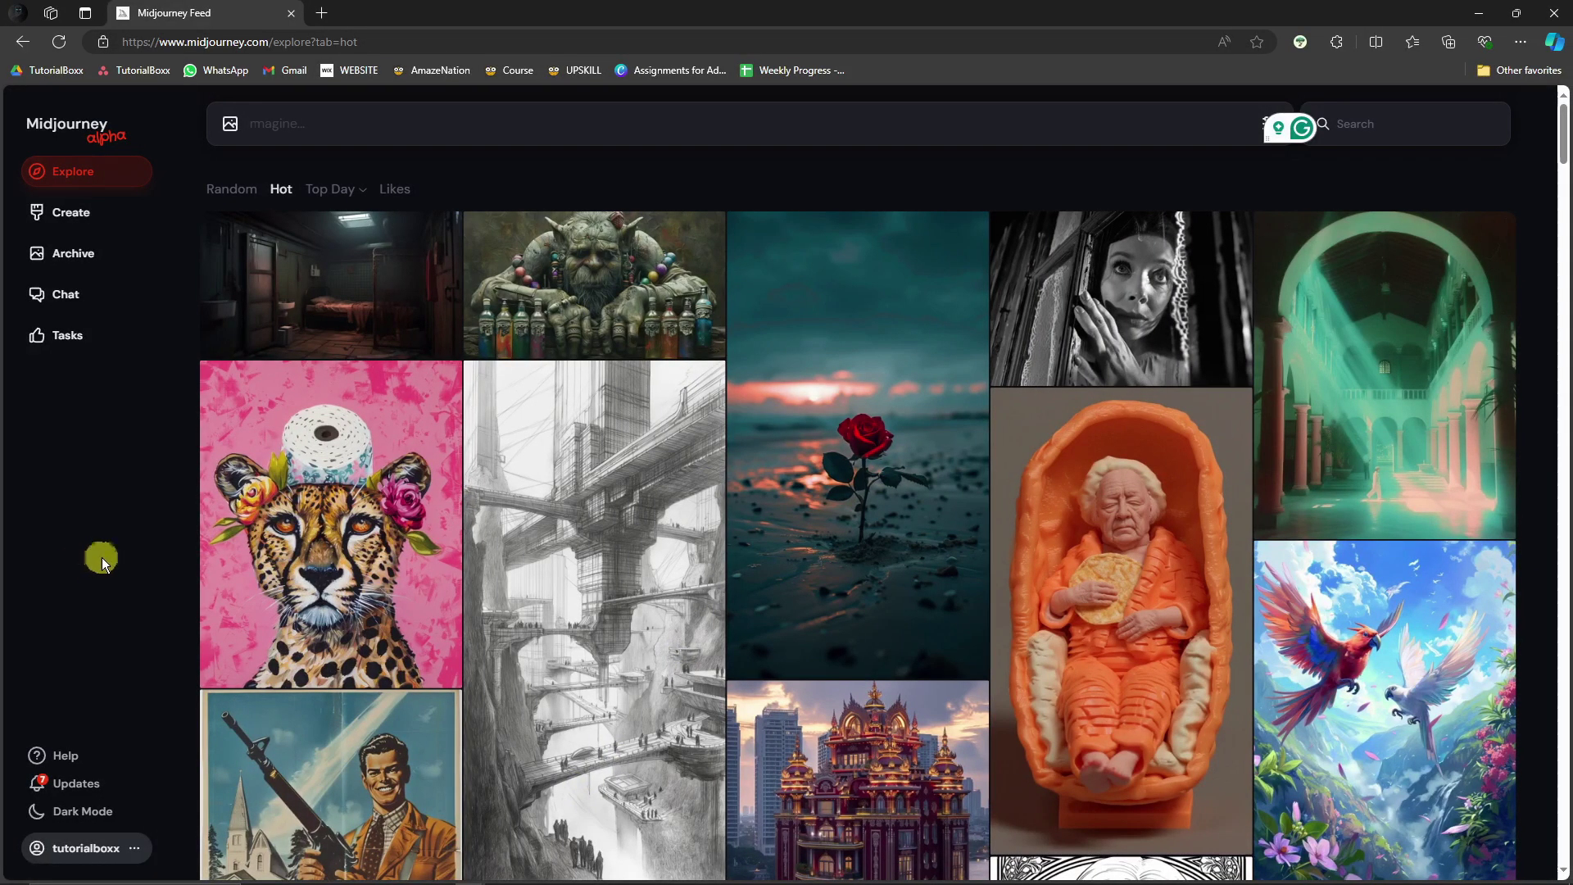
Step: Switch to Midjourney, browse the Hot feed on the Explore page and hide the browser's favorites bar
scroll(871, 555, "down", 15)
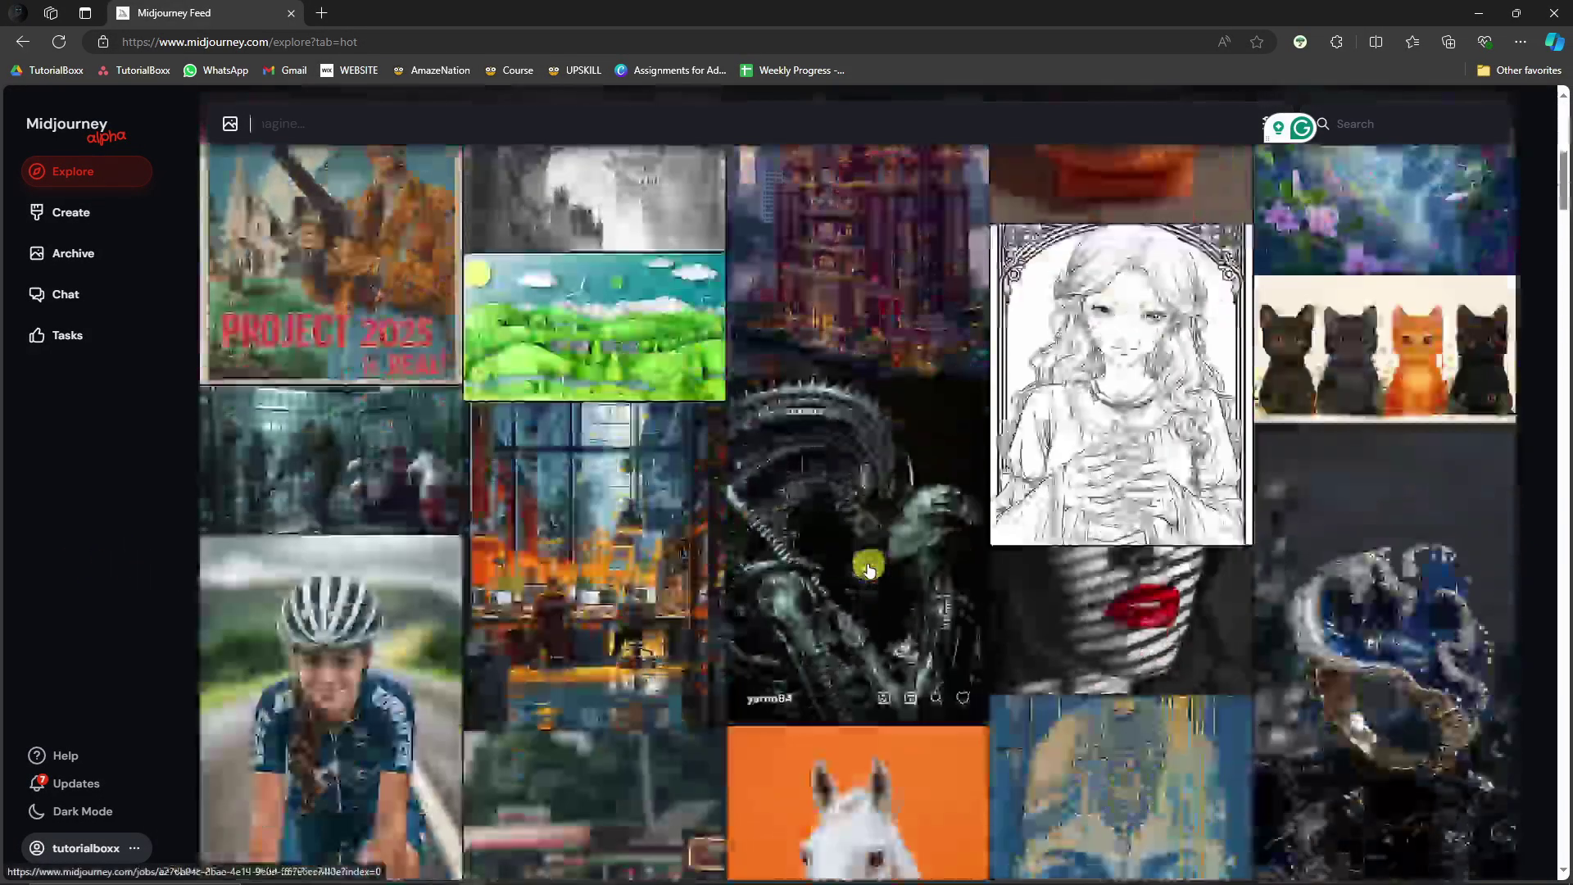
scroll(105, 554, "up", 5)
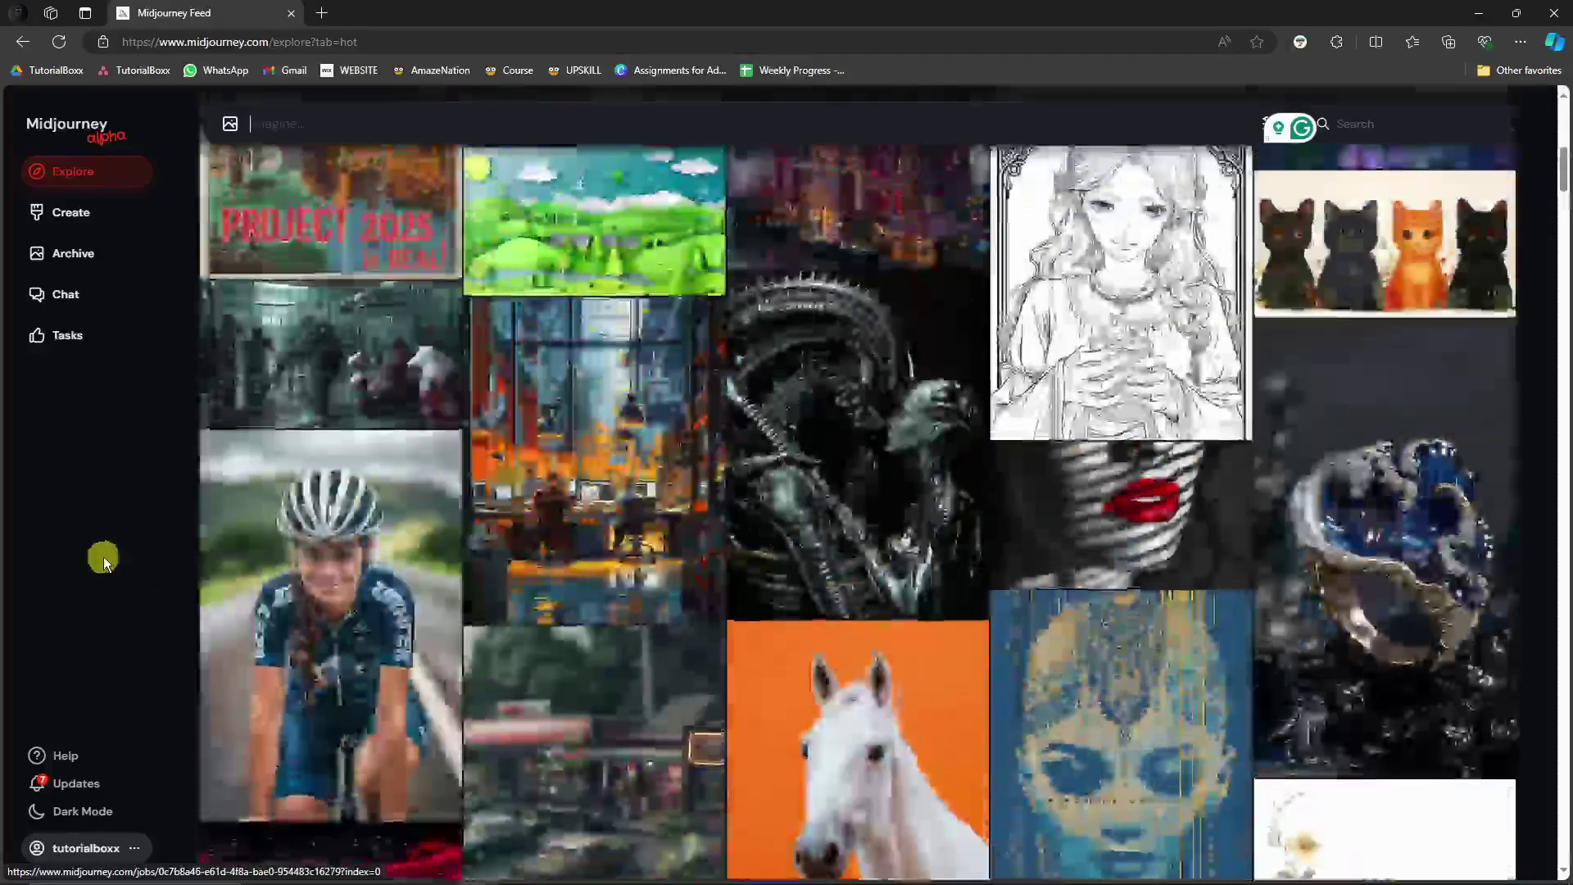
key("ctrl+shift+b")
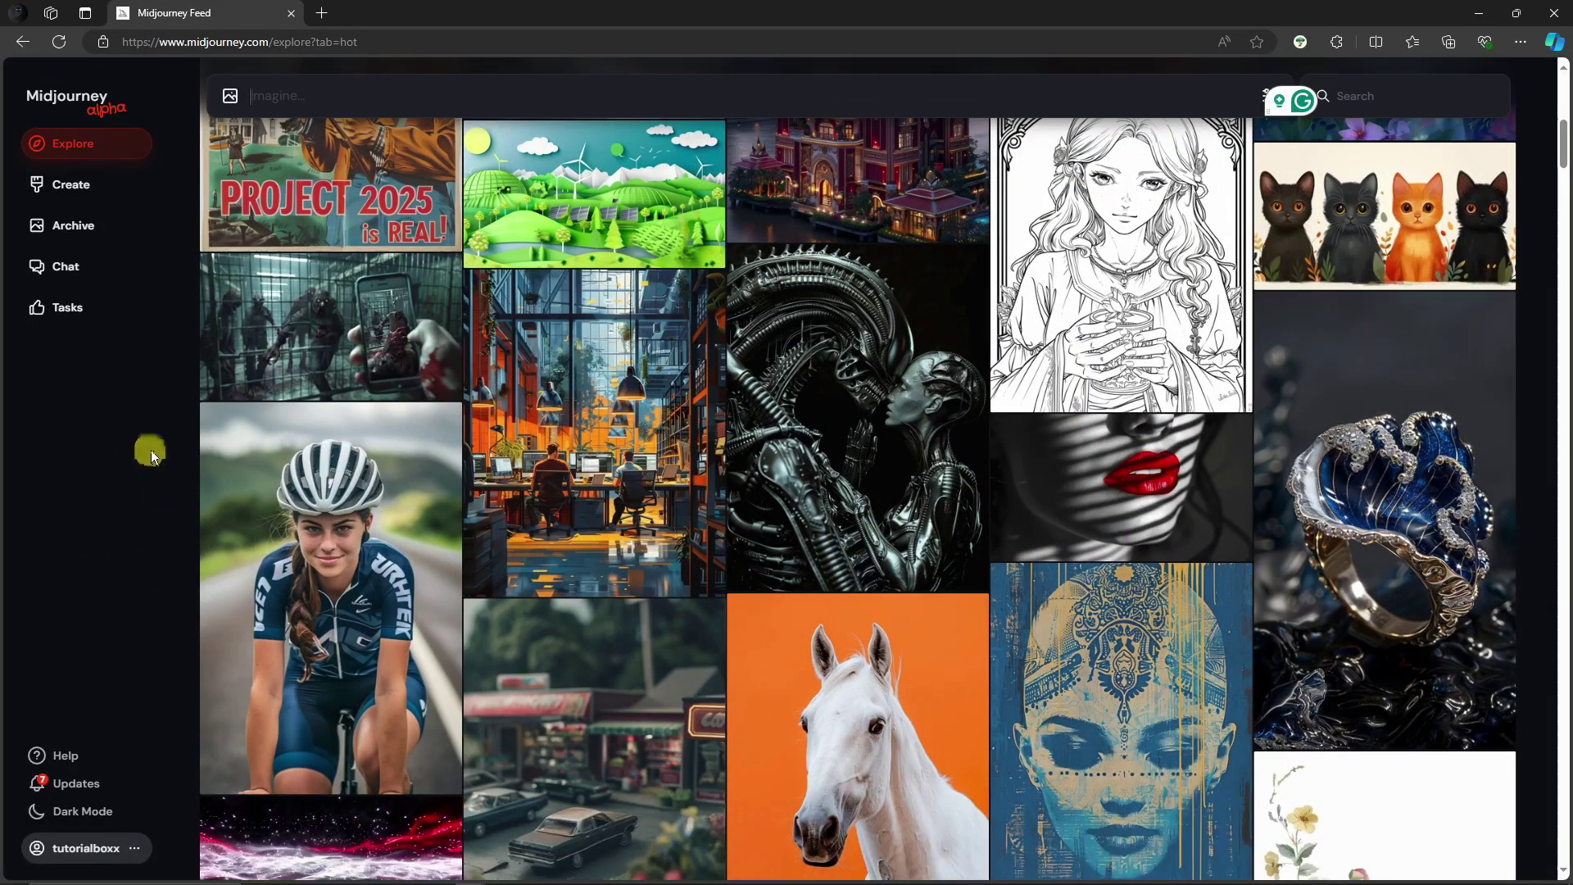
mouse_move(446, 872)
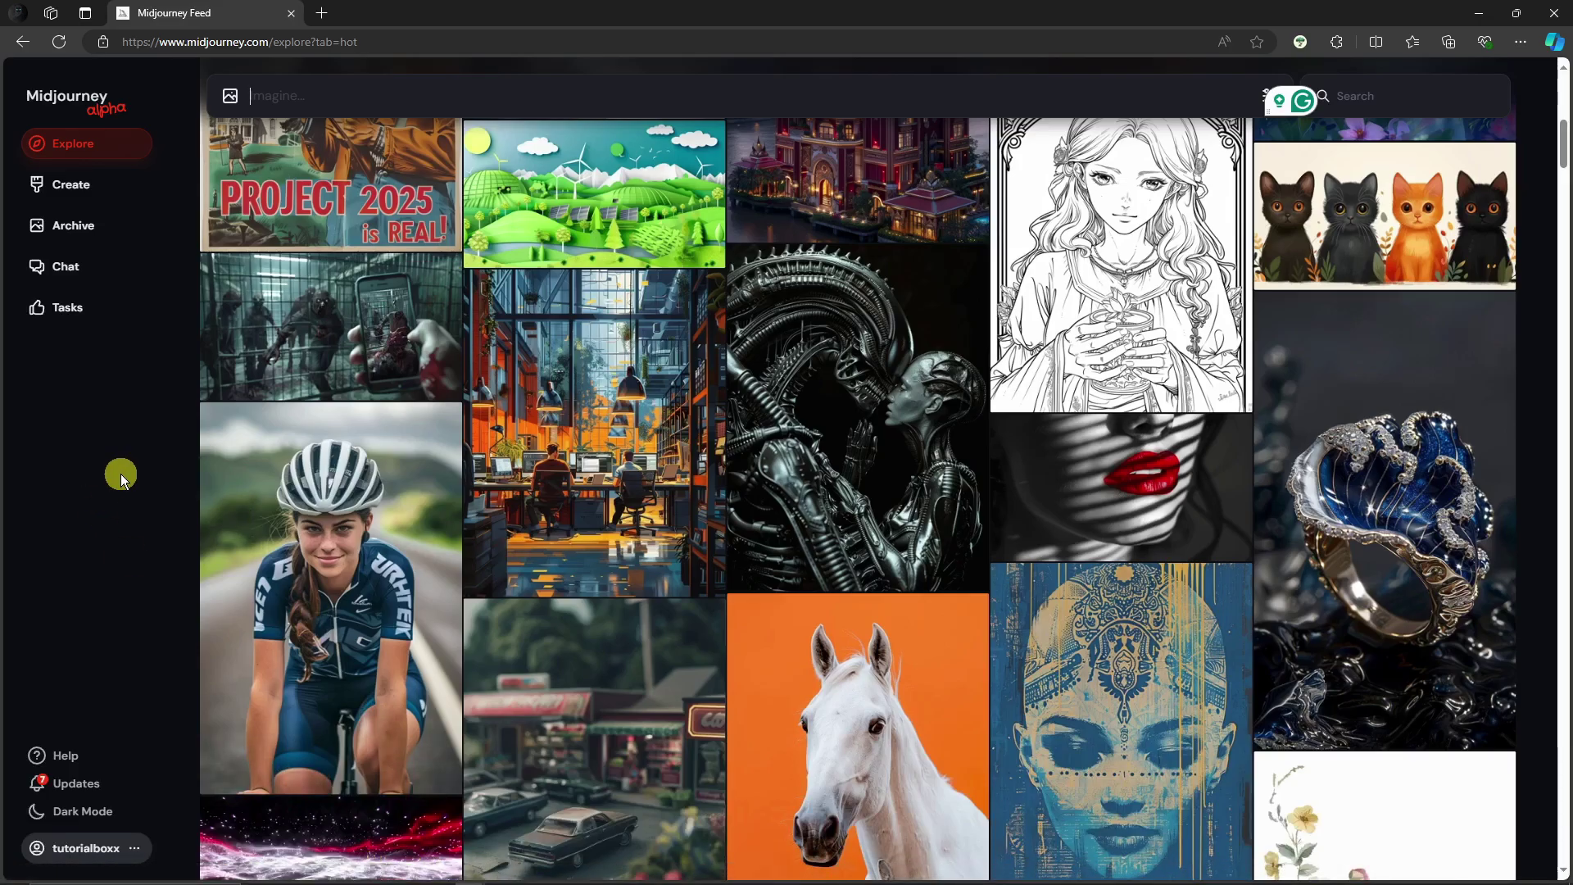
Step: Open the account's created images in Midjourney and examine the image sets with their prompts, including the jungle face and fire-powers sets
left_click(80, 186)
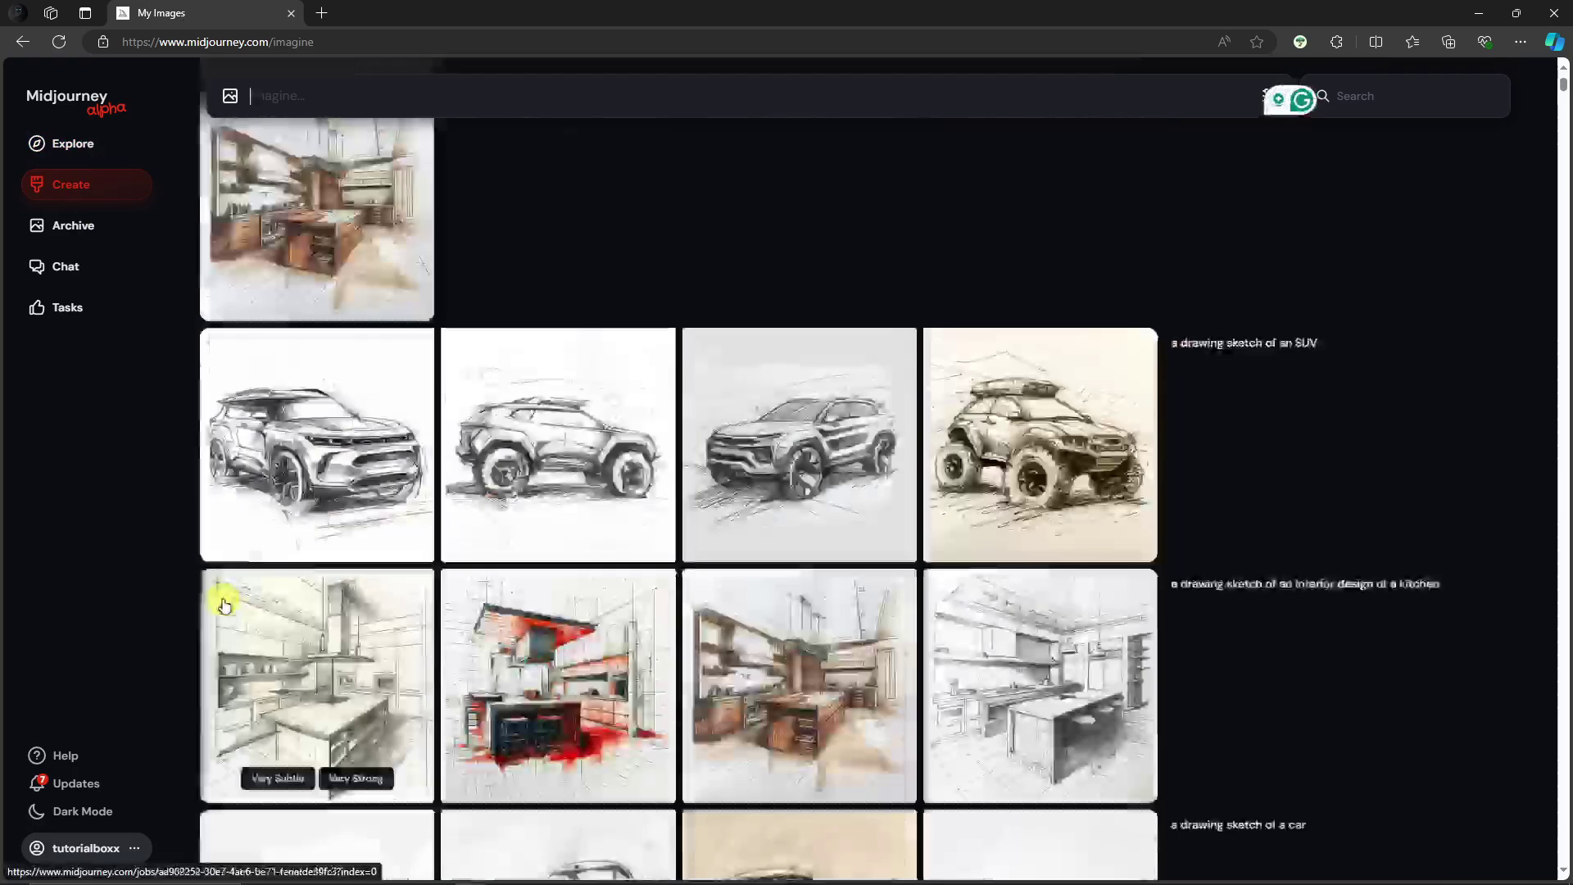
scroll(491, 416, "down", 6)
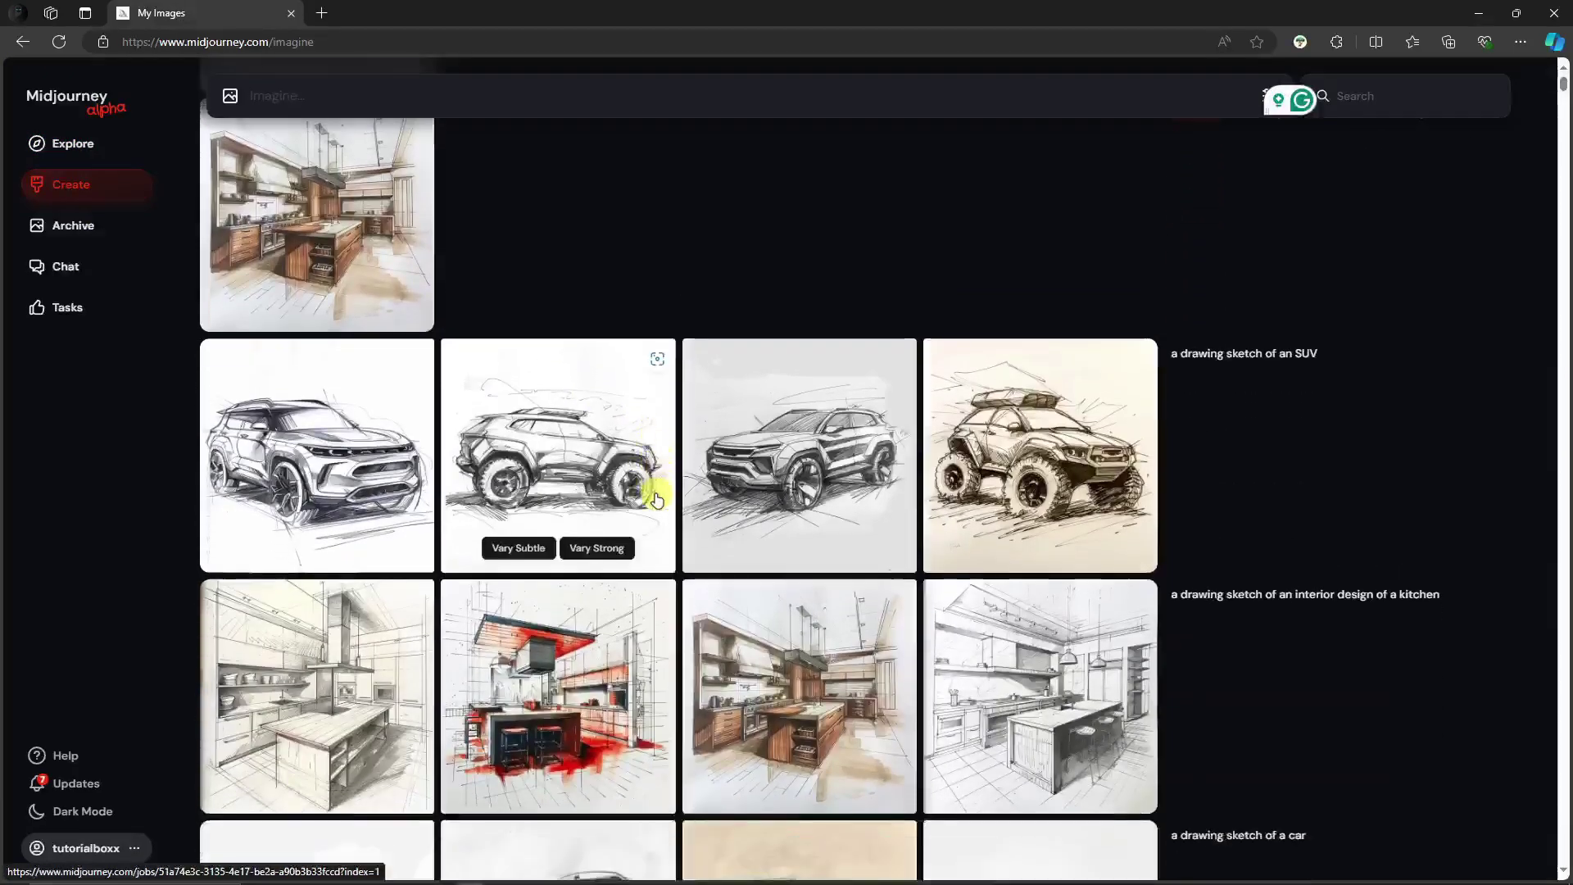
scroll(656, 512, "down", 20)
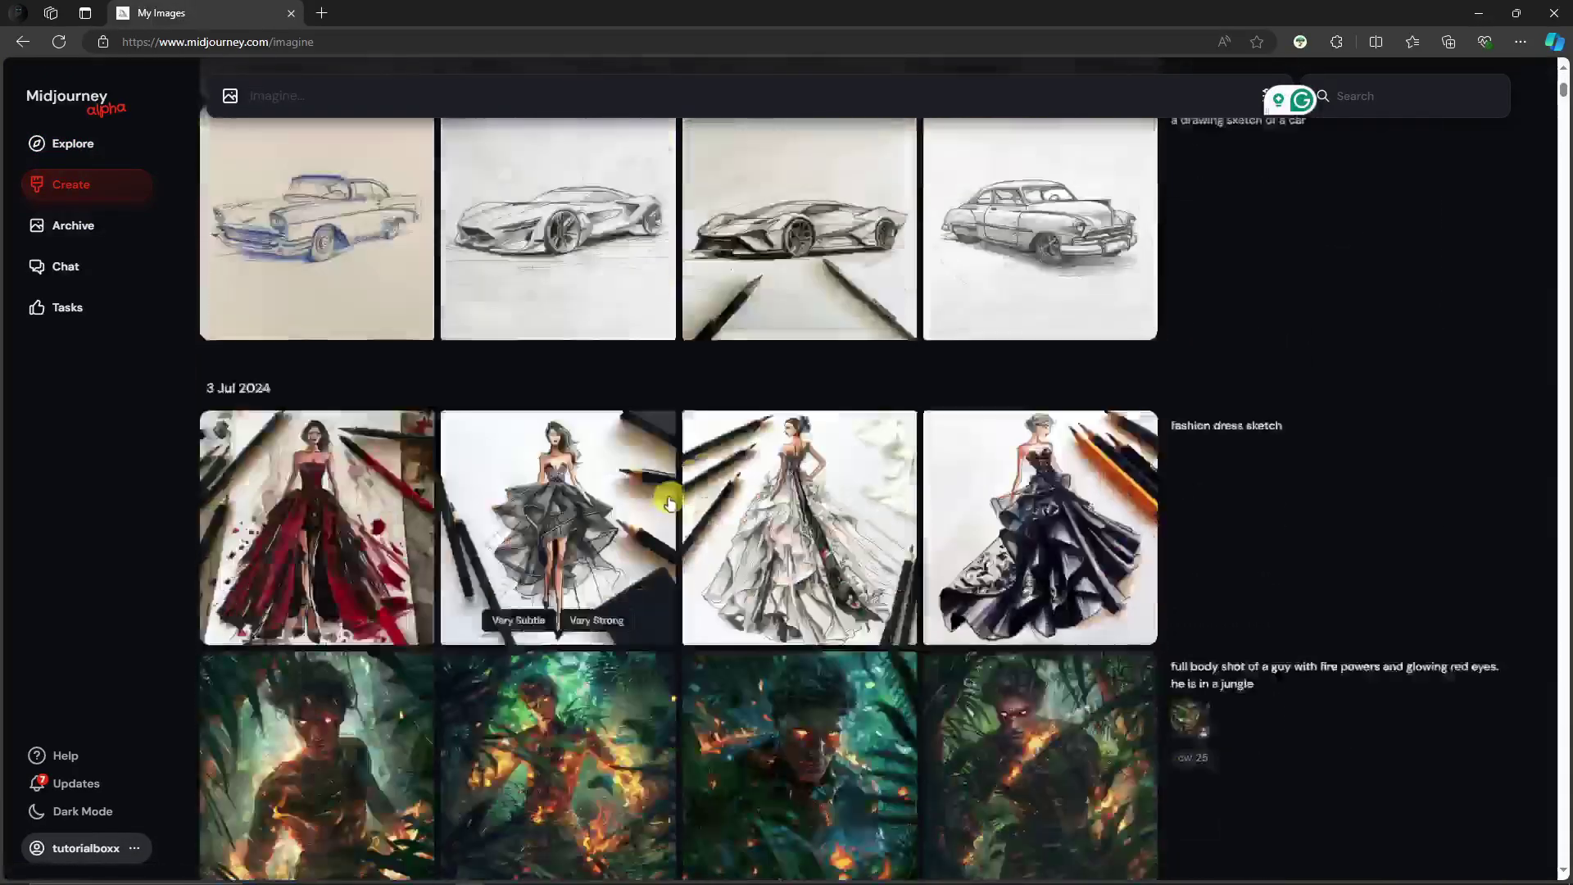
scroll(670, 497, "down", 2)
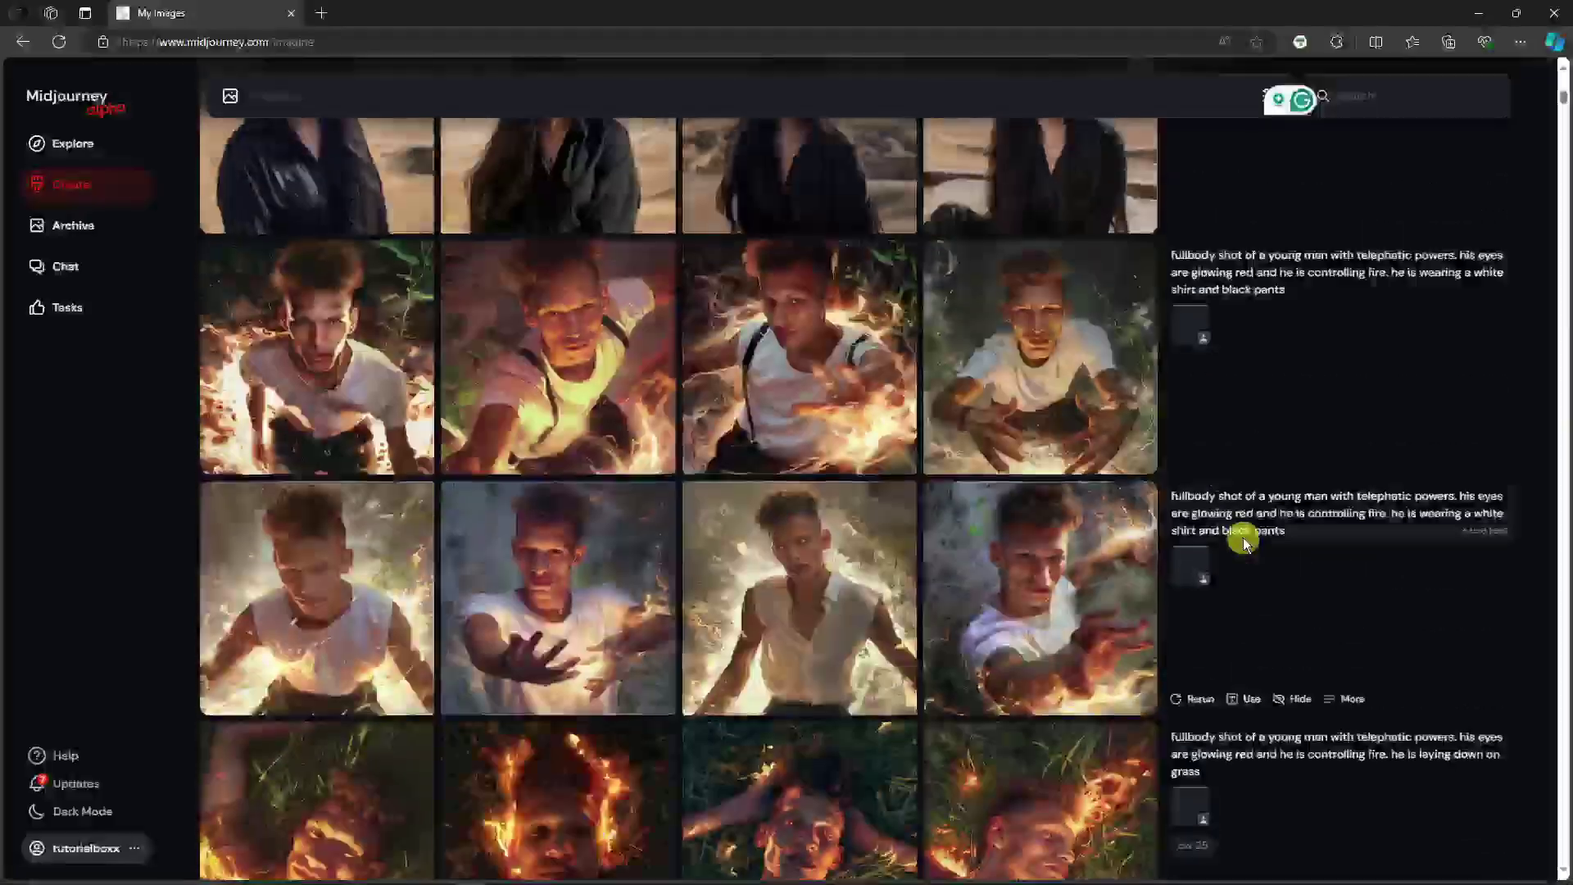
scroll(1242, 524, "up", 1)
scroll(692, 471, "up", 3)
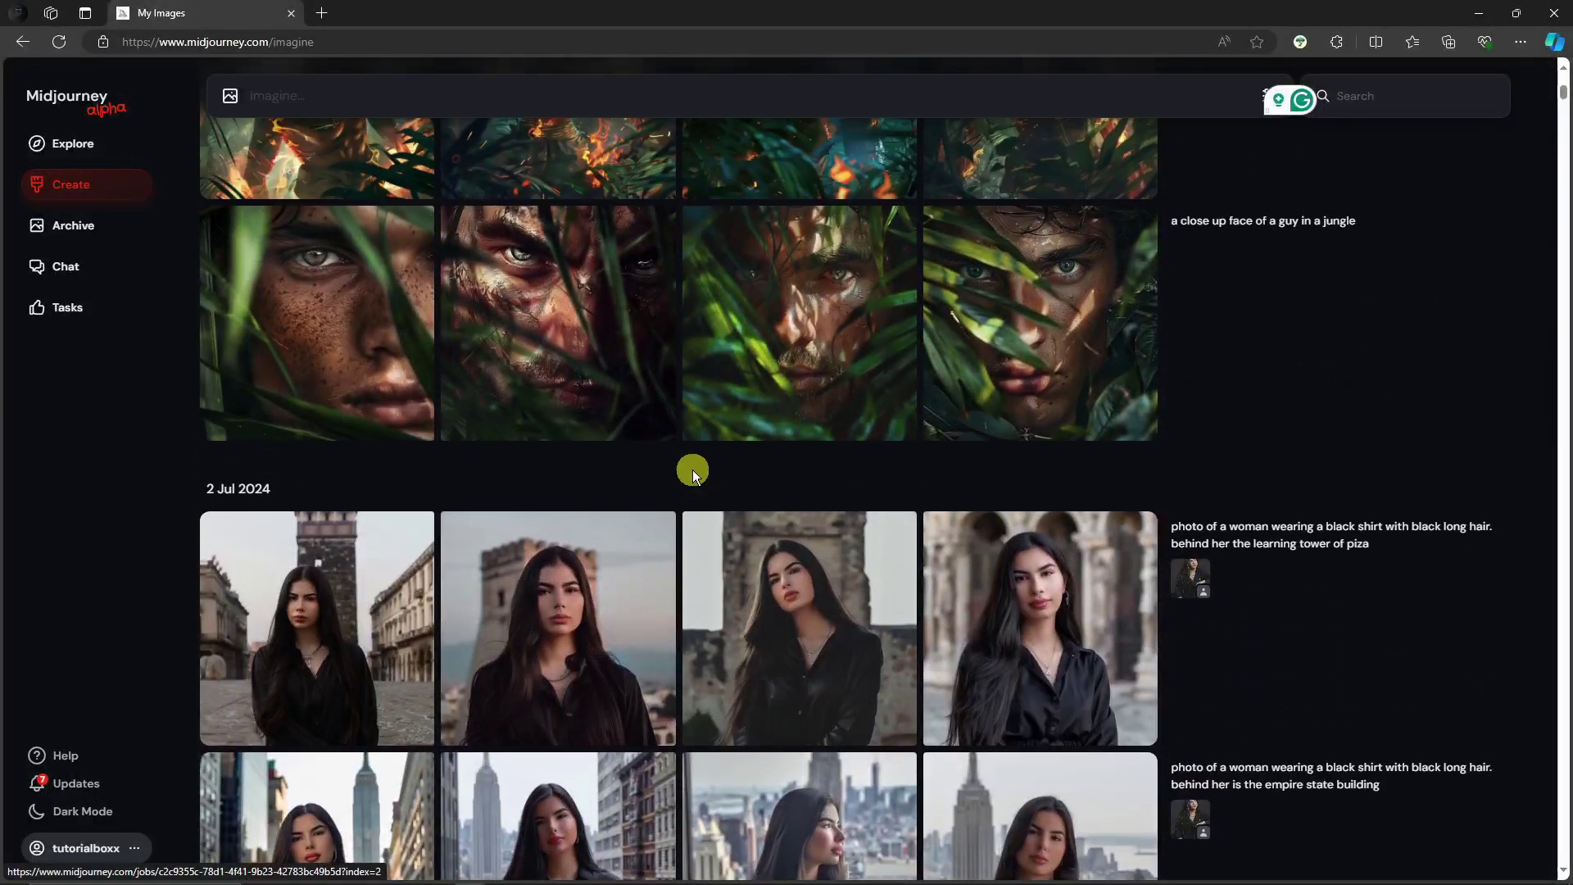
scroll(693, 545, "down", 1)
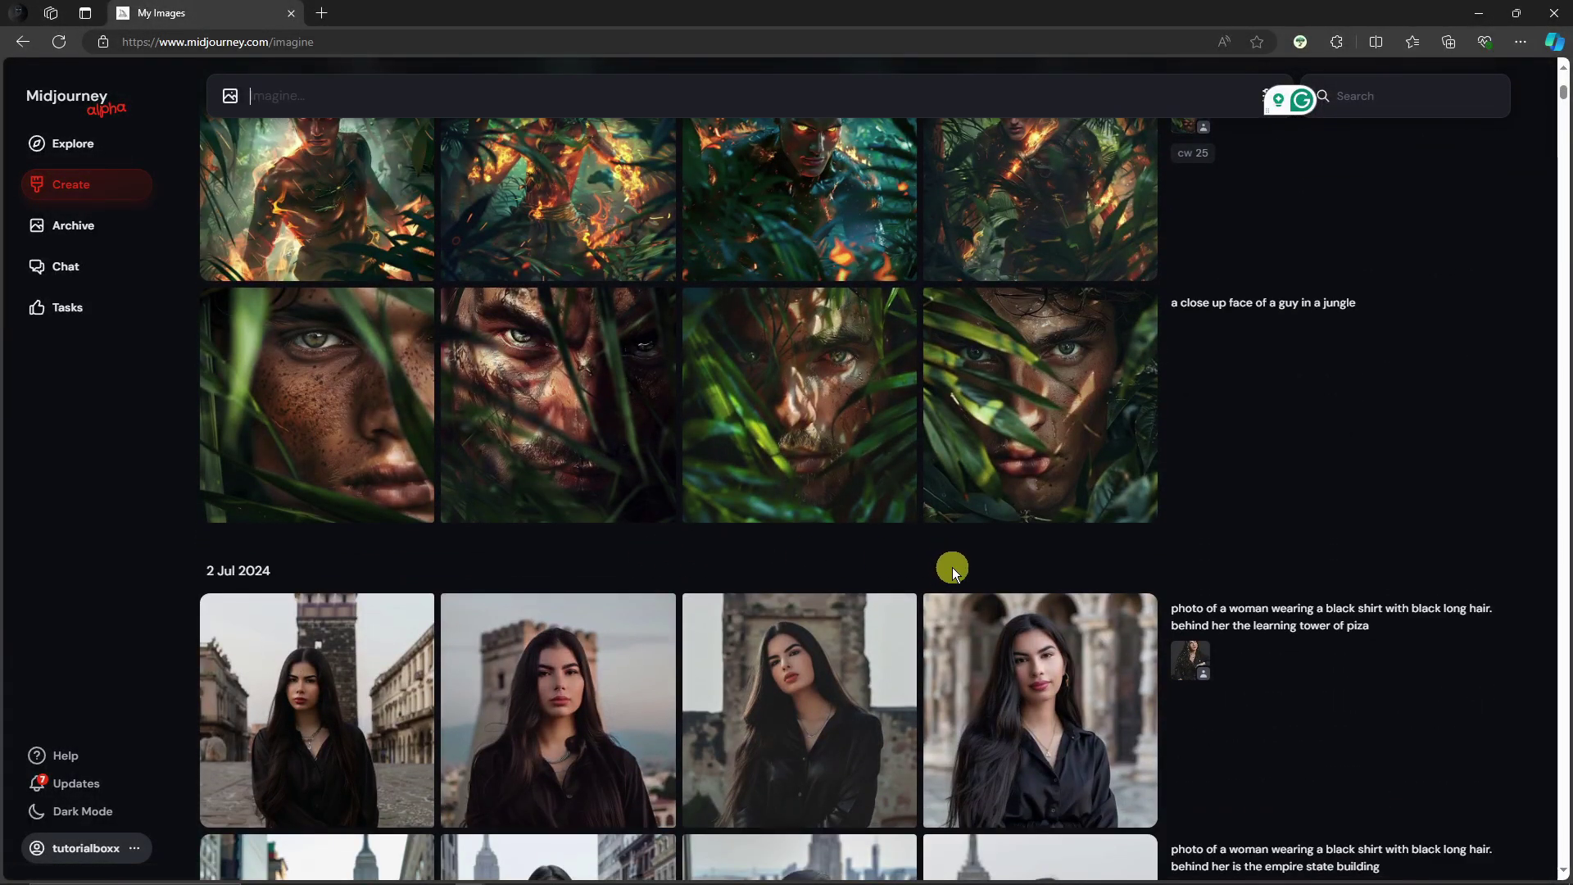
scroll(954, 570, "down", 10)
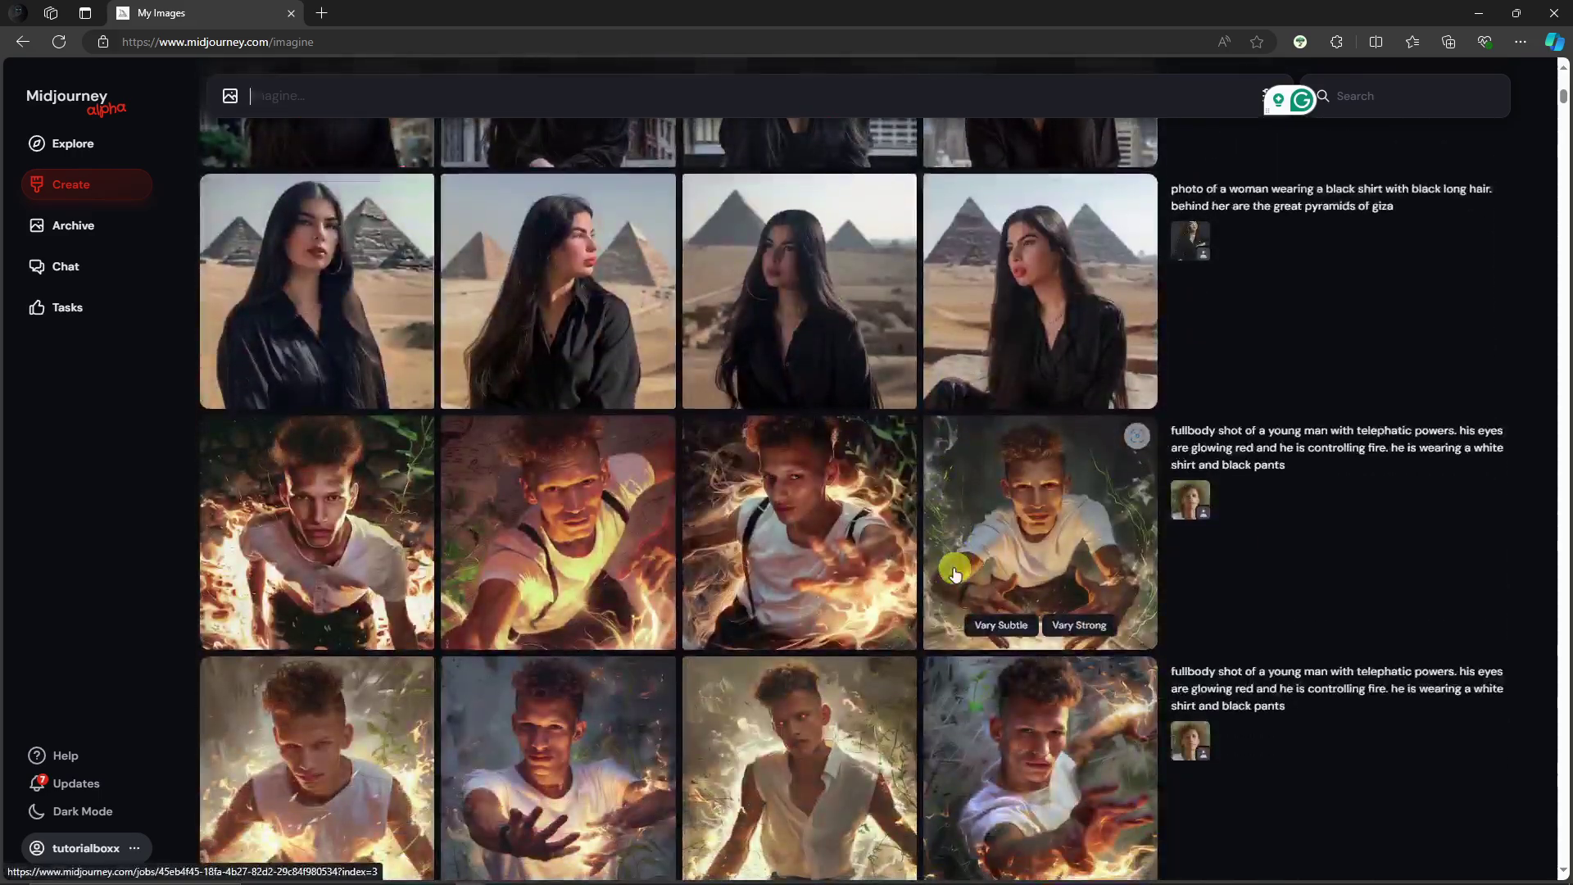
scroll(954, 569, "down", 12)
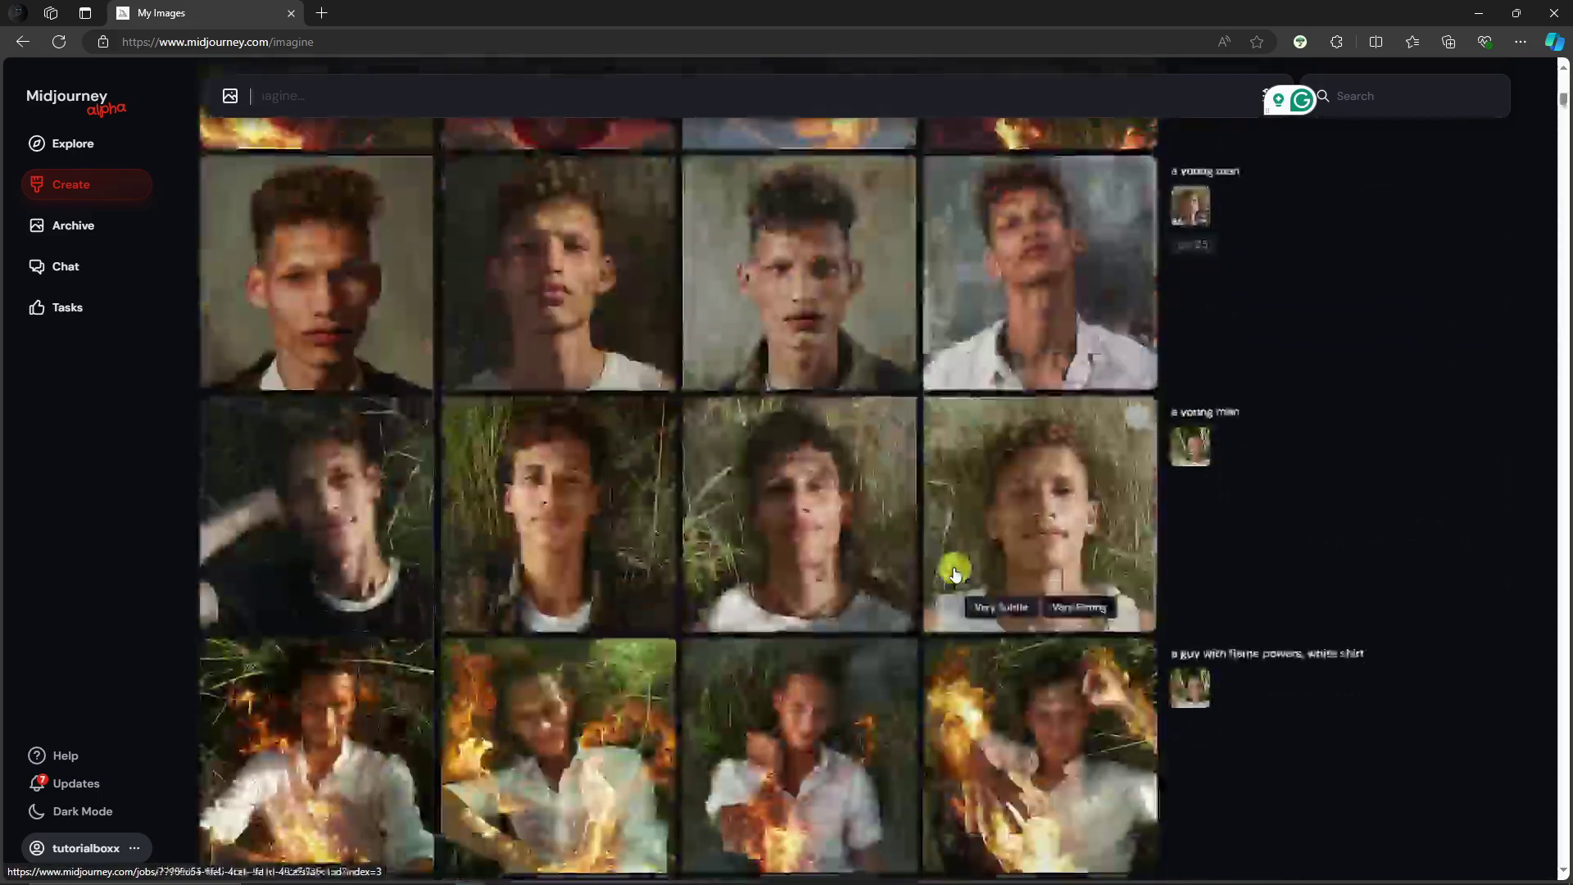
Step: Open the Pexels site in a new browser tab and search its photos for "a blonde woman"
scroll(959, 562, "up", 8)
scroll(953, 528, "up", 15)
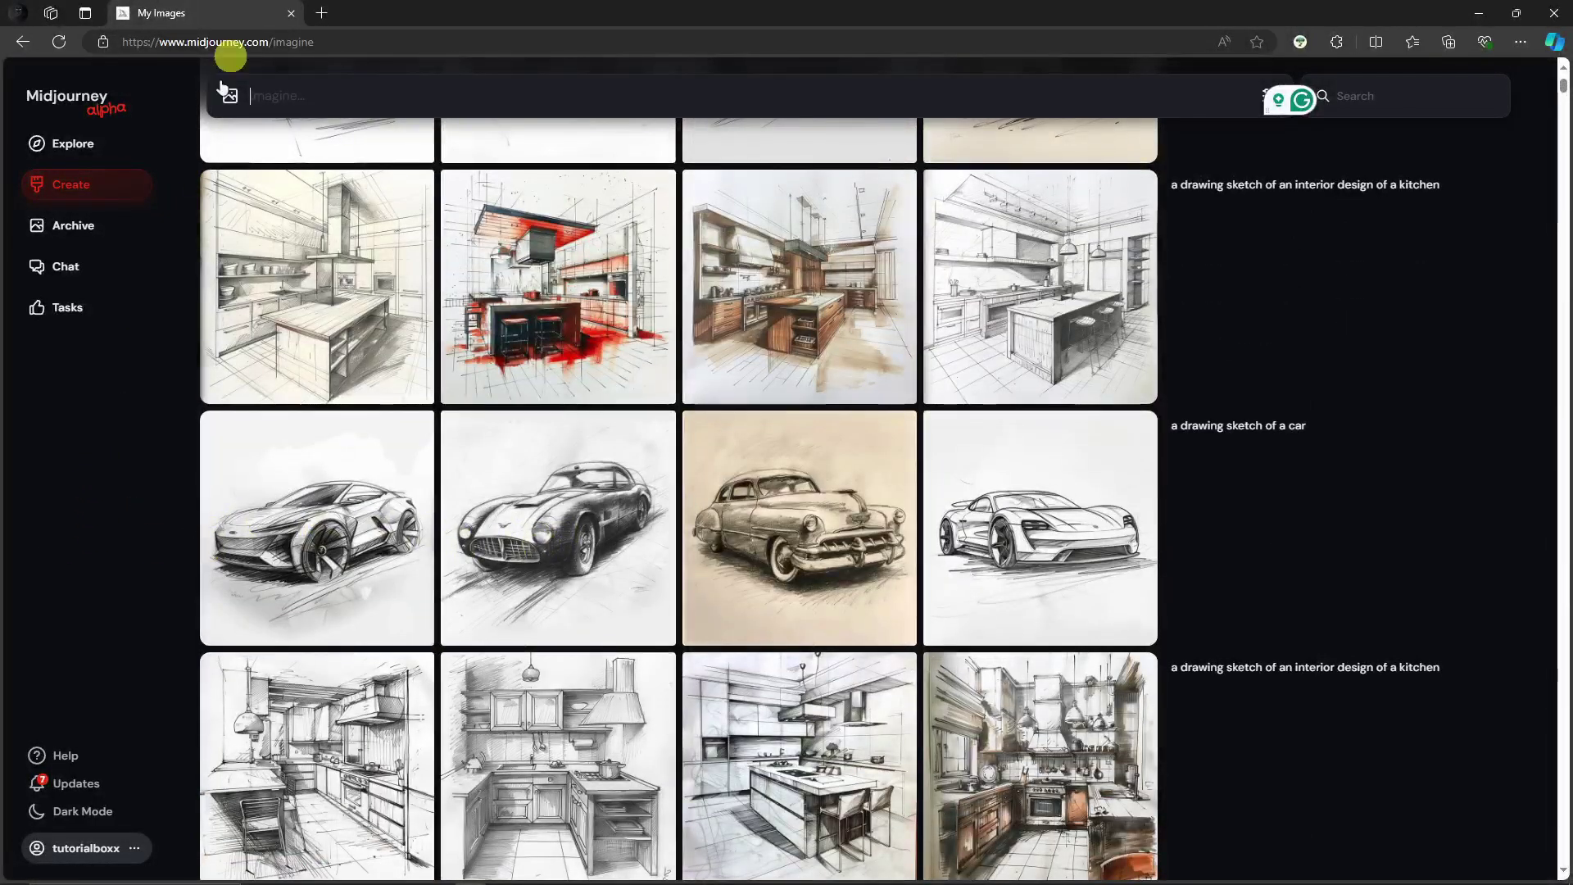
left_click(324, 13)
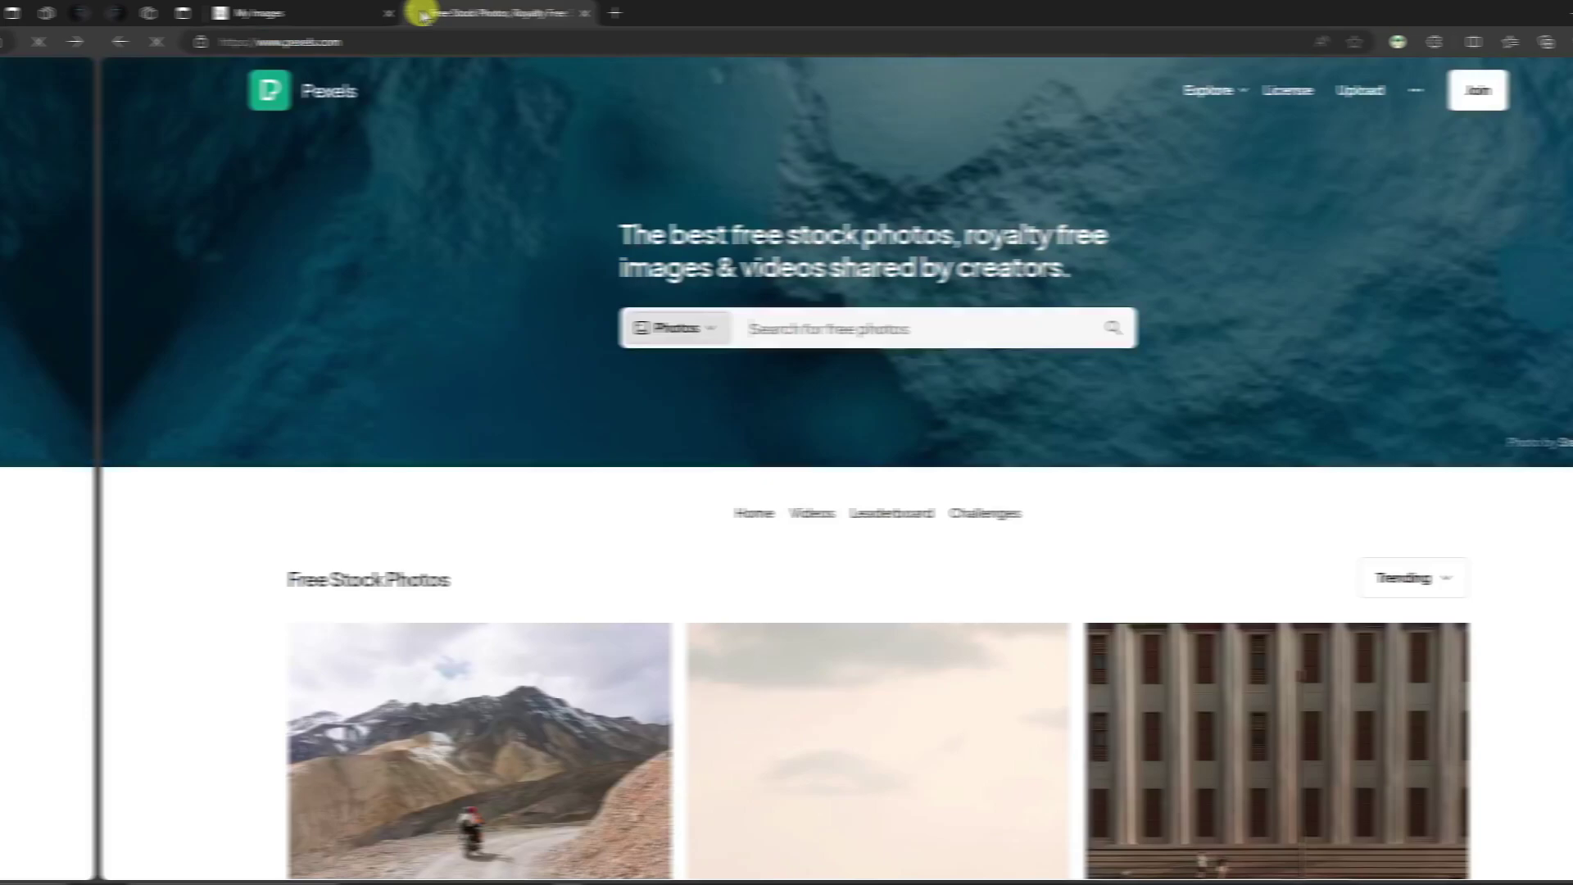
left_click(689, 328)
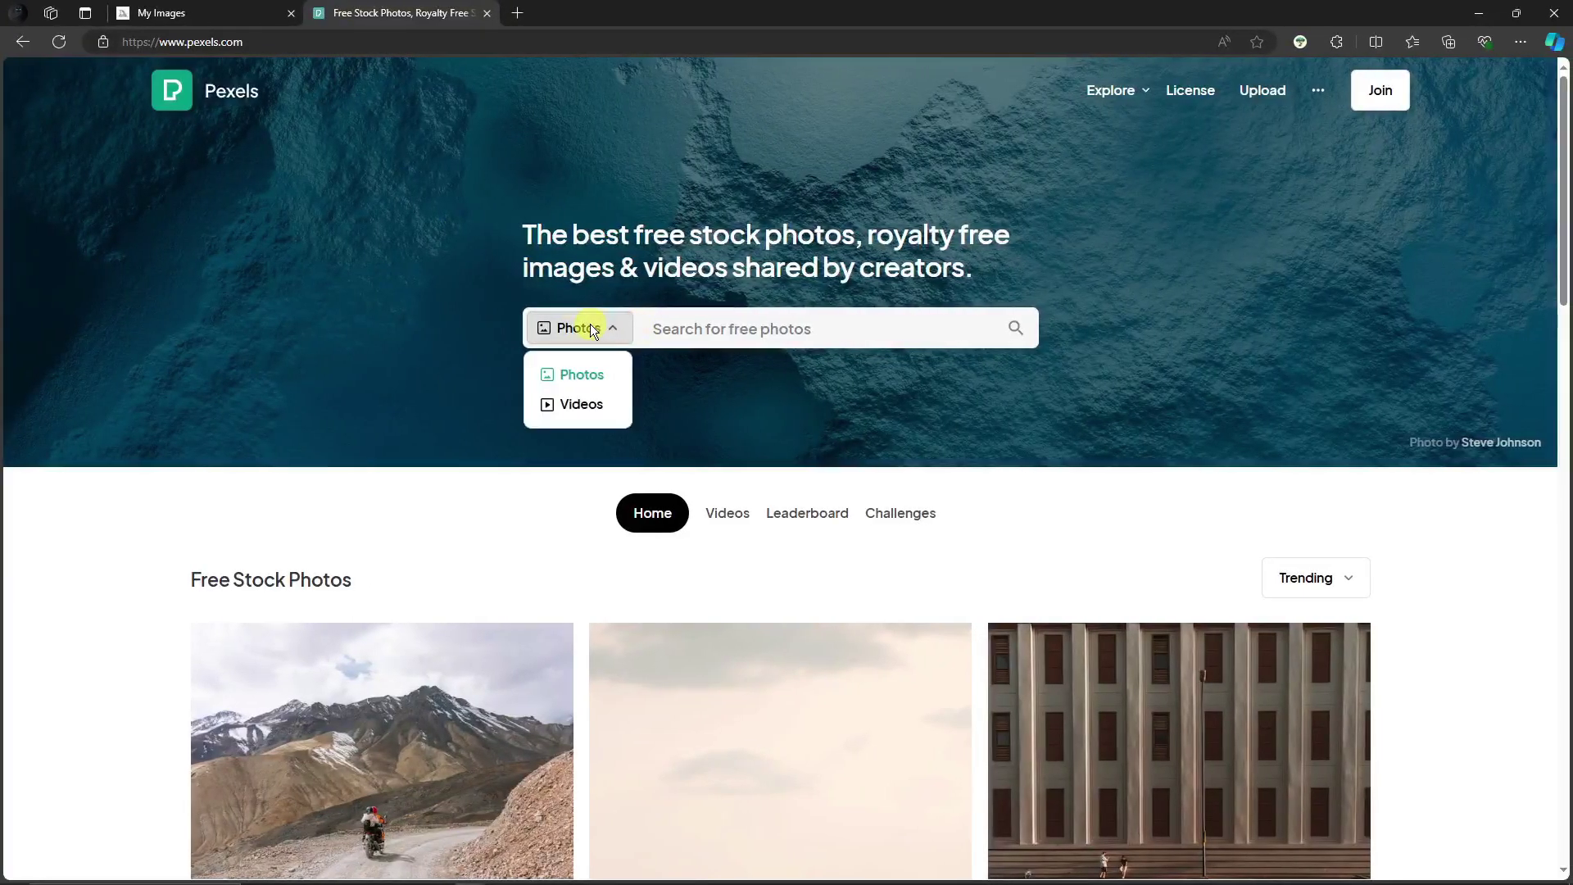
left_click(701, 330)
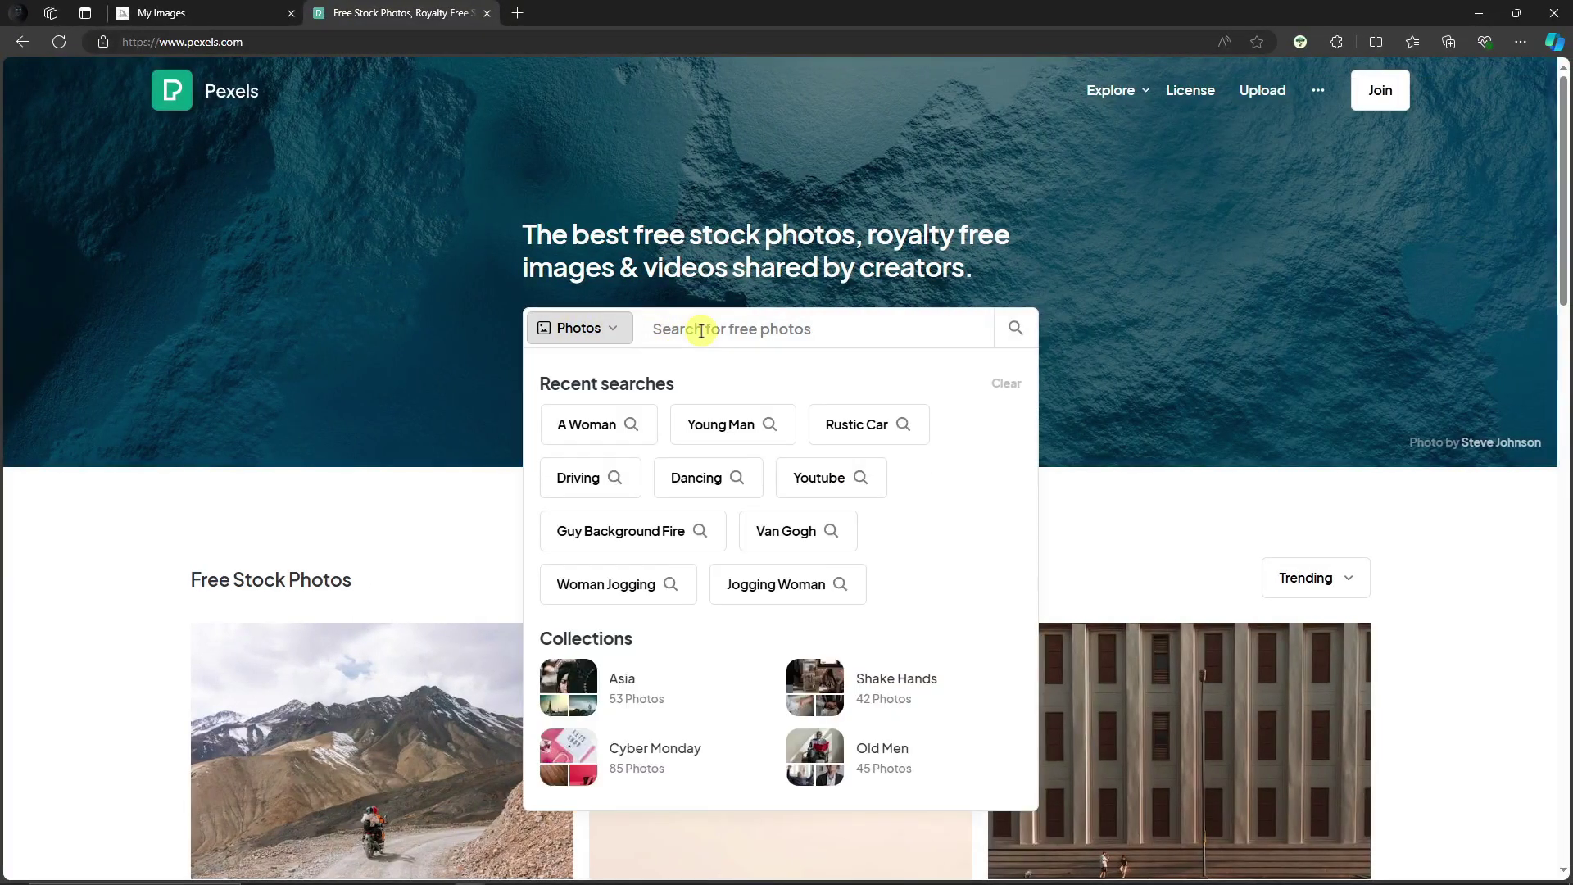
type("a blonde woman")
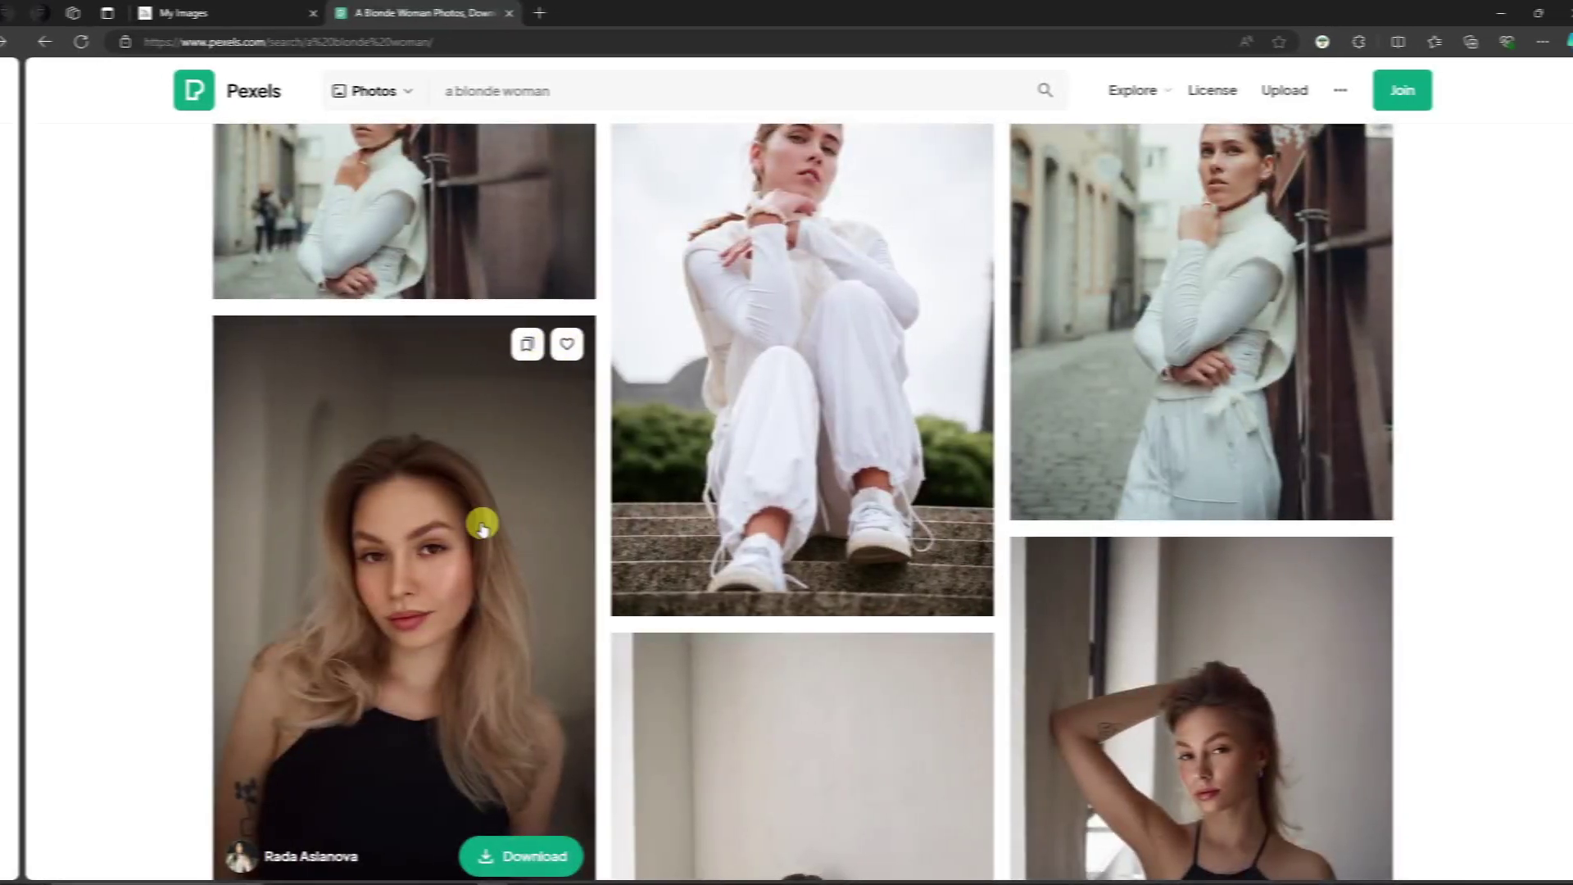
Step: Download the portrait of the long-haired blonde woman in a black top, and close the thank-you dialog
scroll(484, 557, "down", 3)
left_click(490, 602)
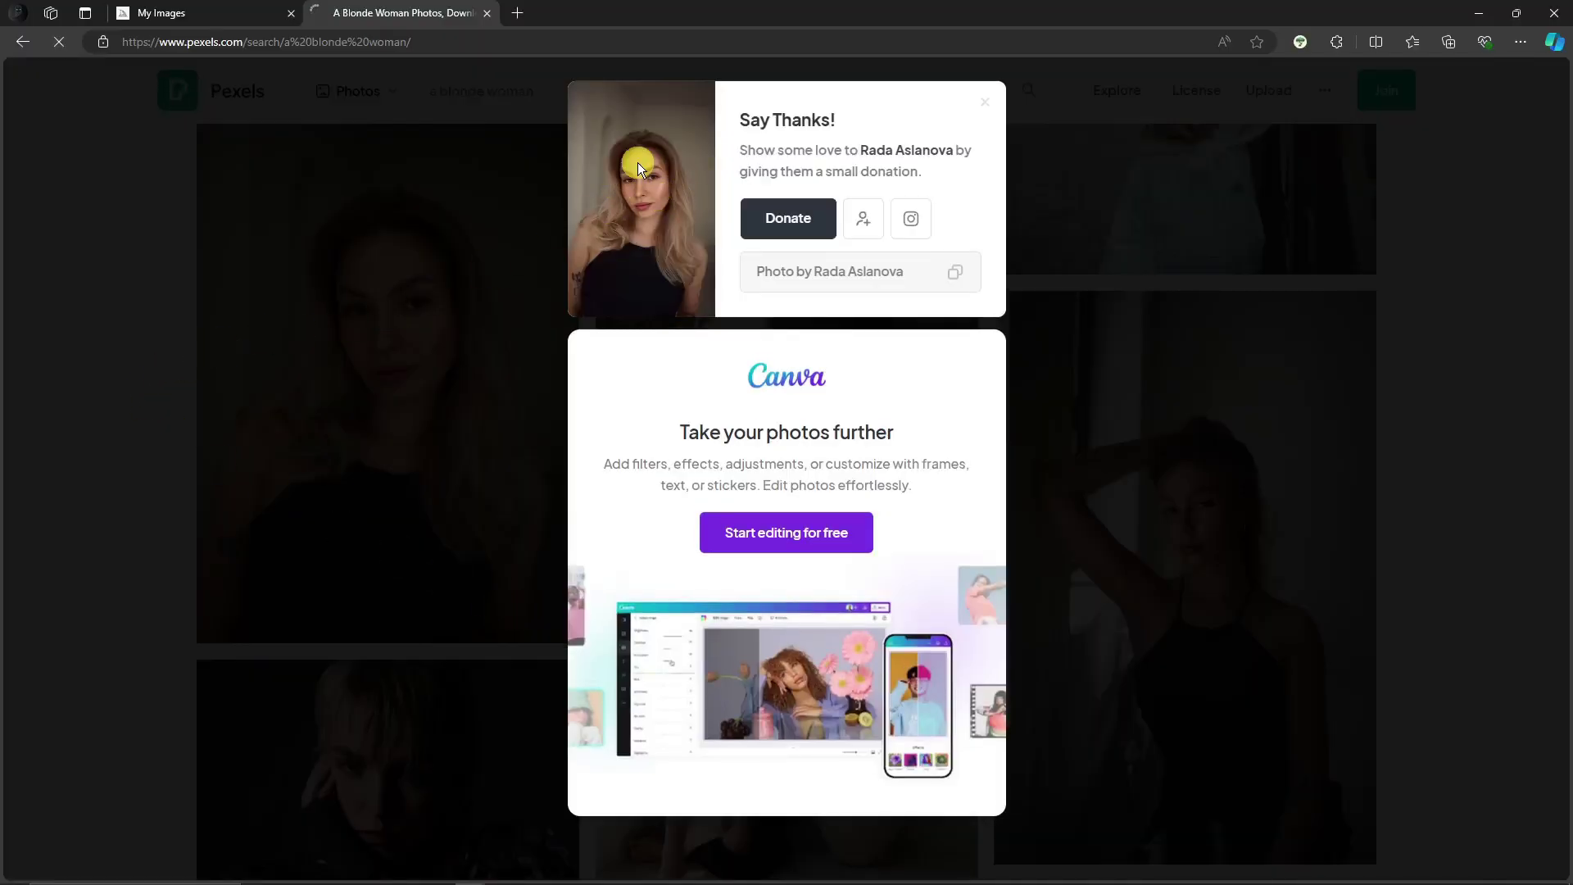
left_click(1466, 277)
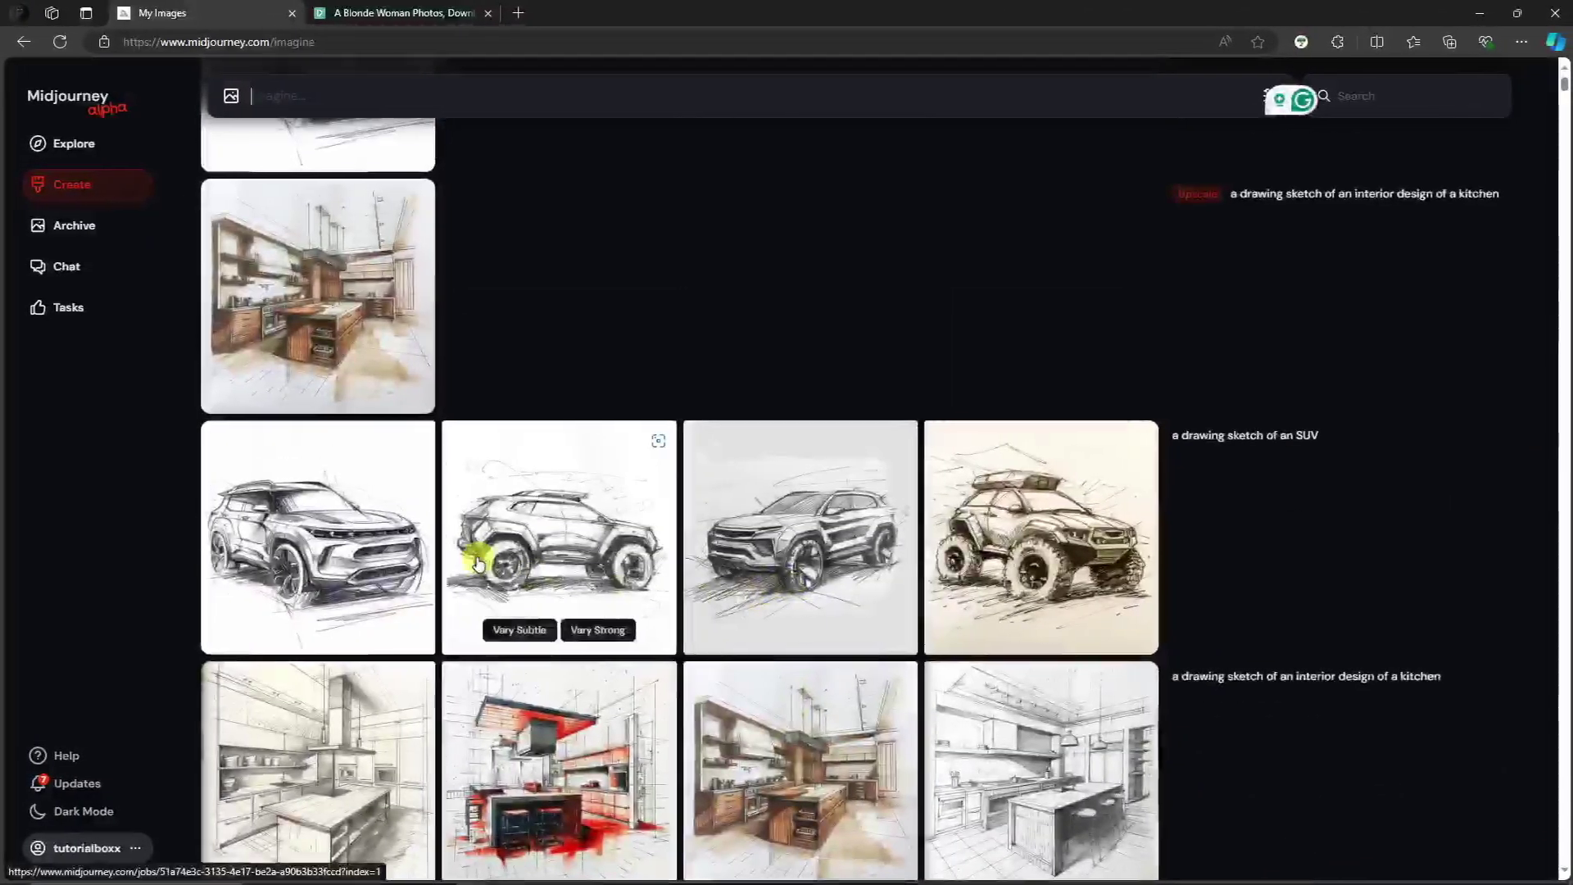
Step: Return to the Midjourney Create page and upload the downloaded blonde woman portrait to the prompt images
scroll(551, 562, "down", 1)
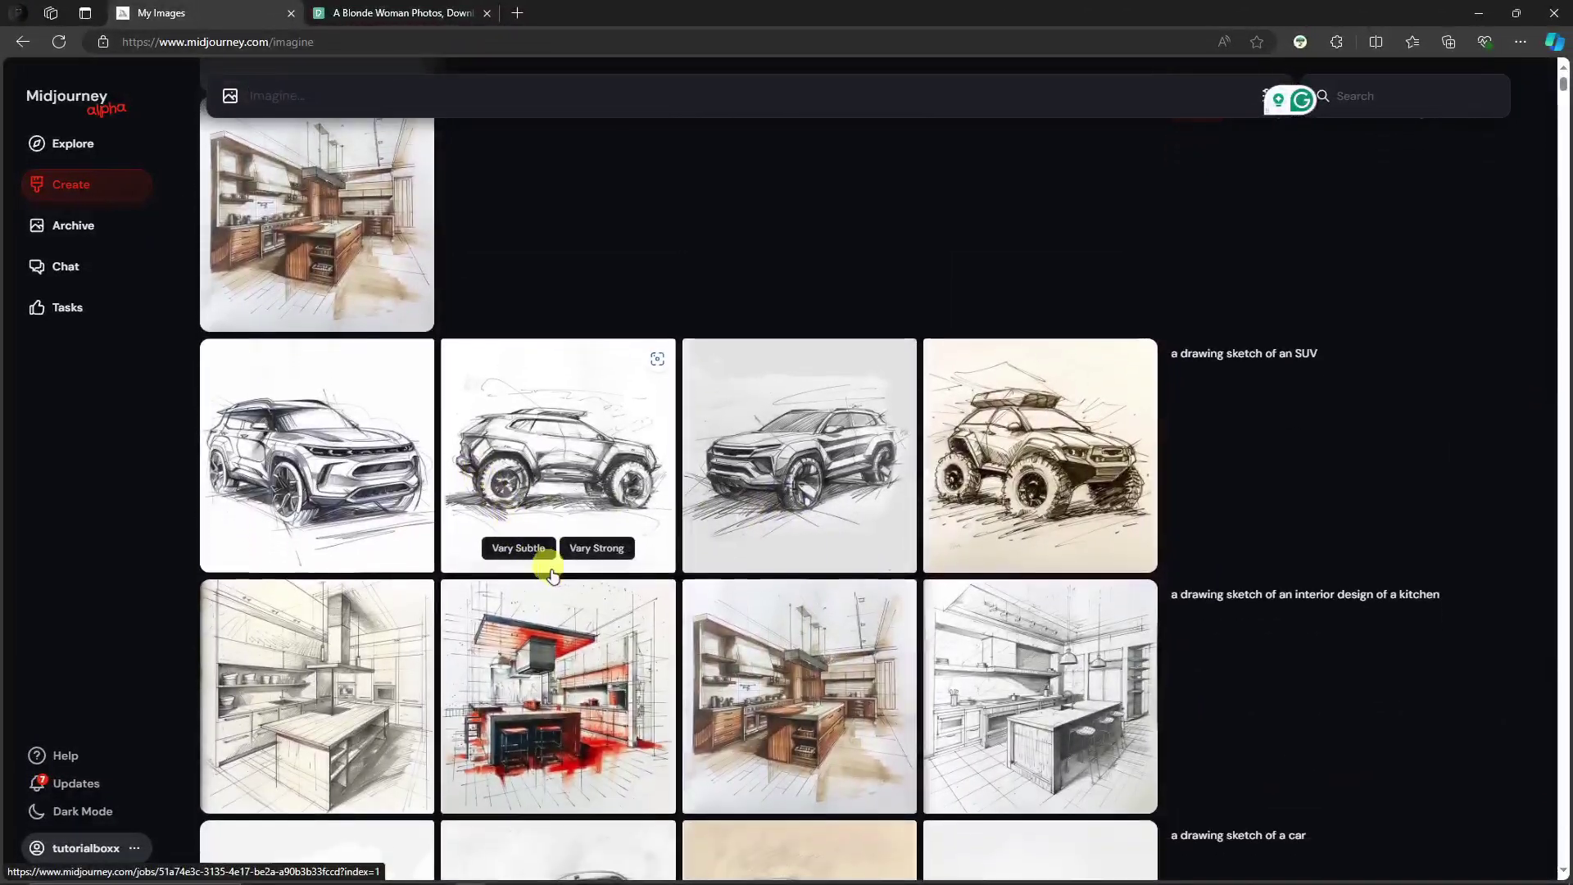
scroll(574, 508, "up", 2)
scroll(636, 457, "up", 1)
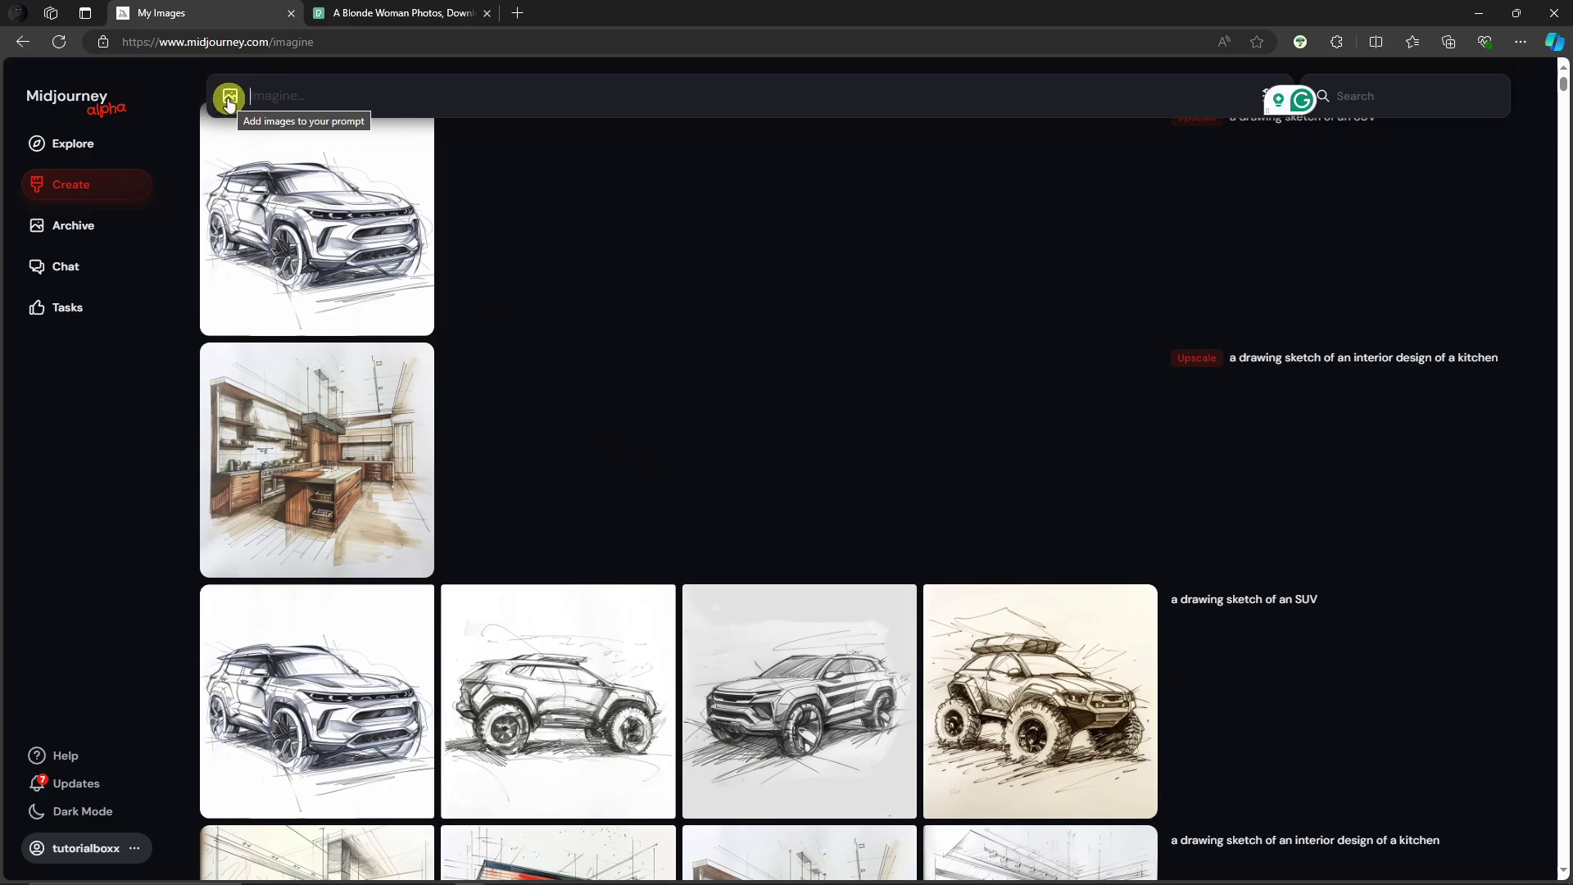
scroll(652, 400, "up", 1)
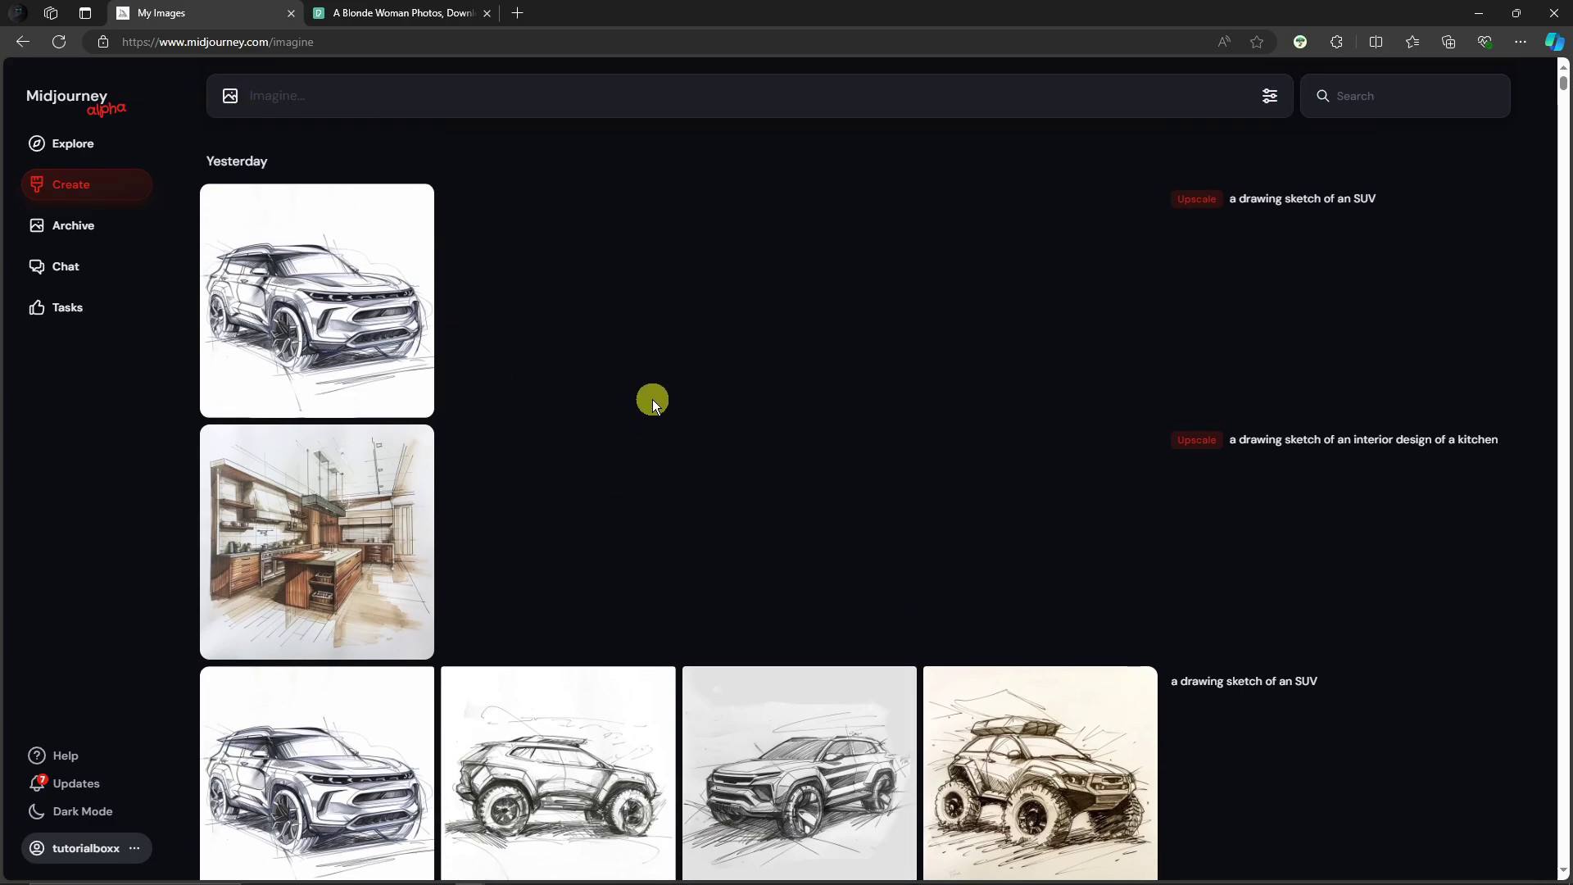
left_click(231, 97)
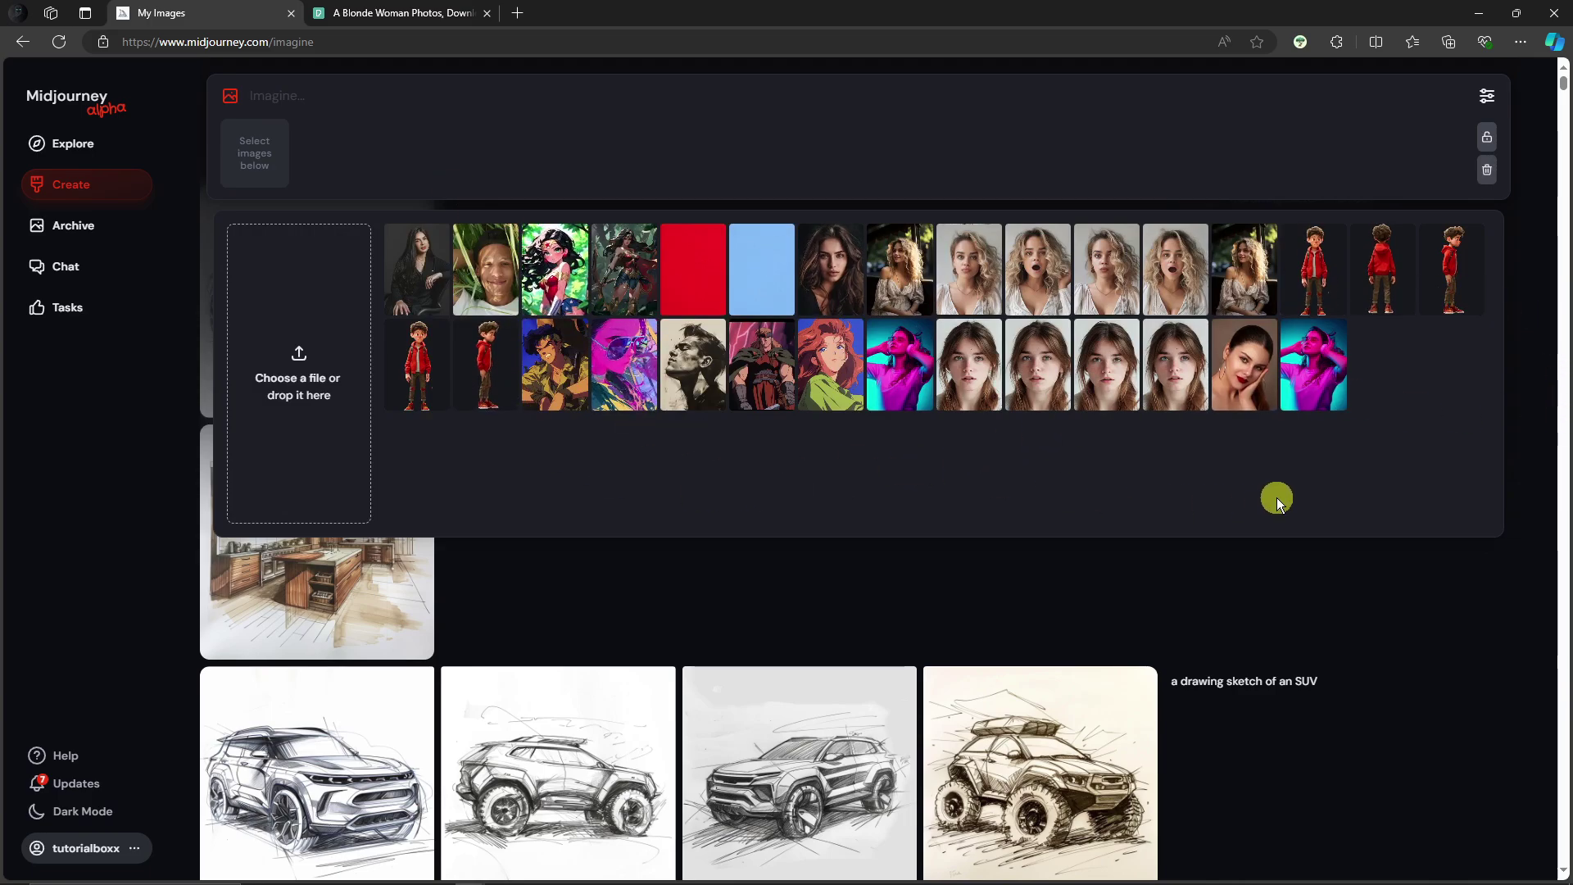
left_click(279, 346)
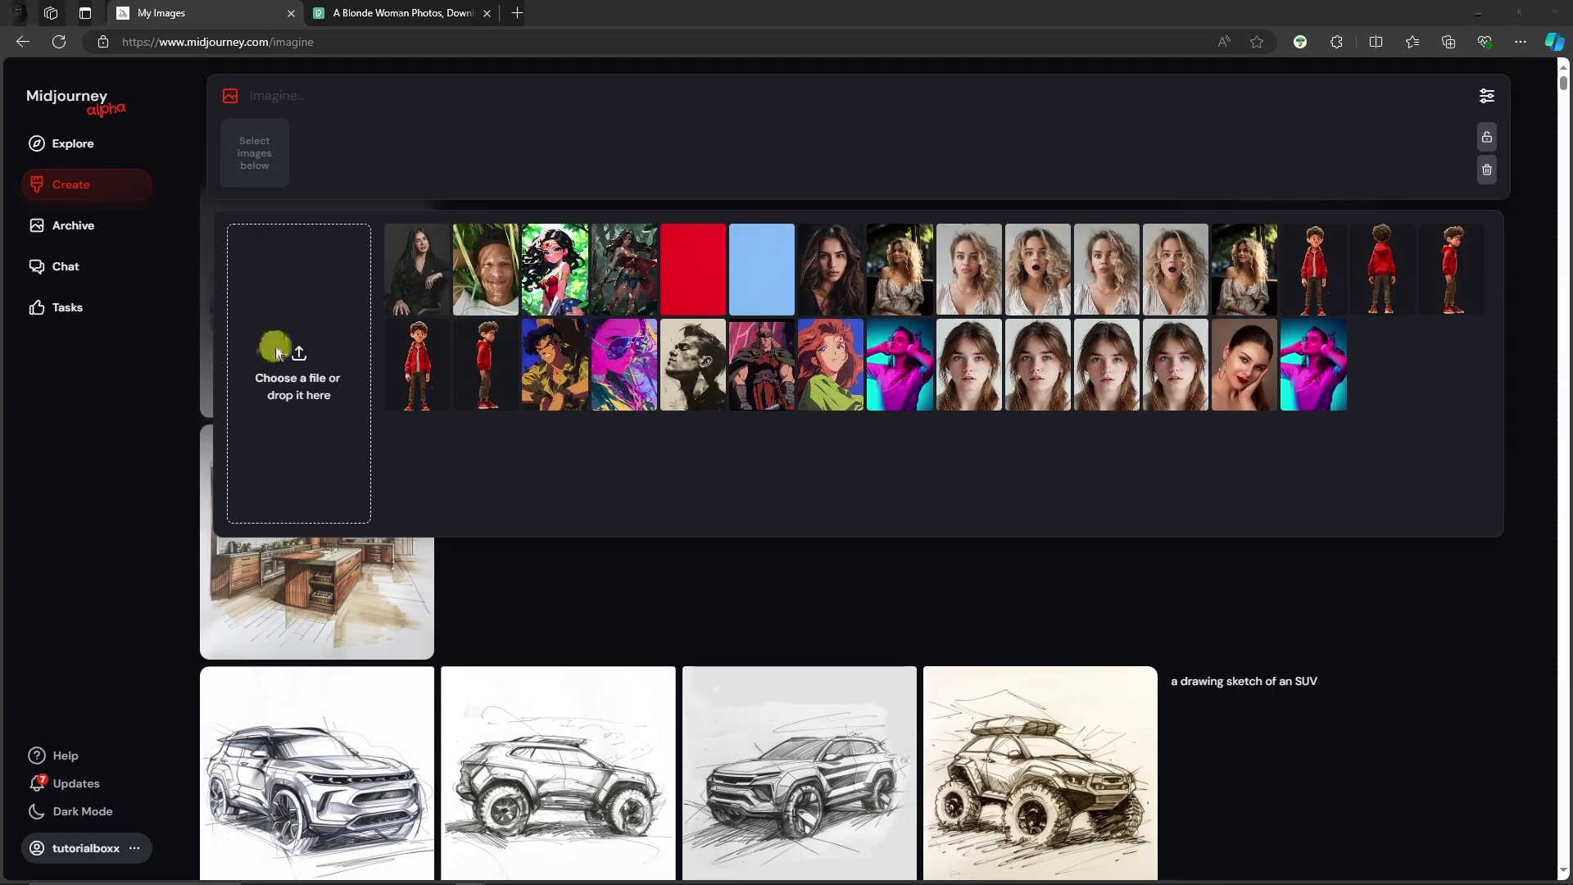
scroll(426, 385, "up", 3)
double_click(552, 295)
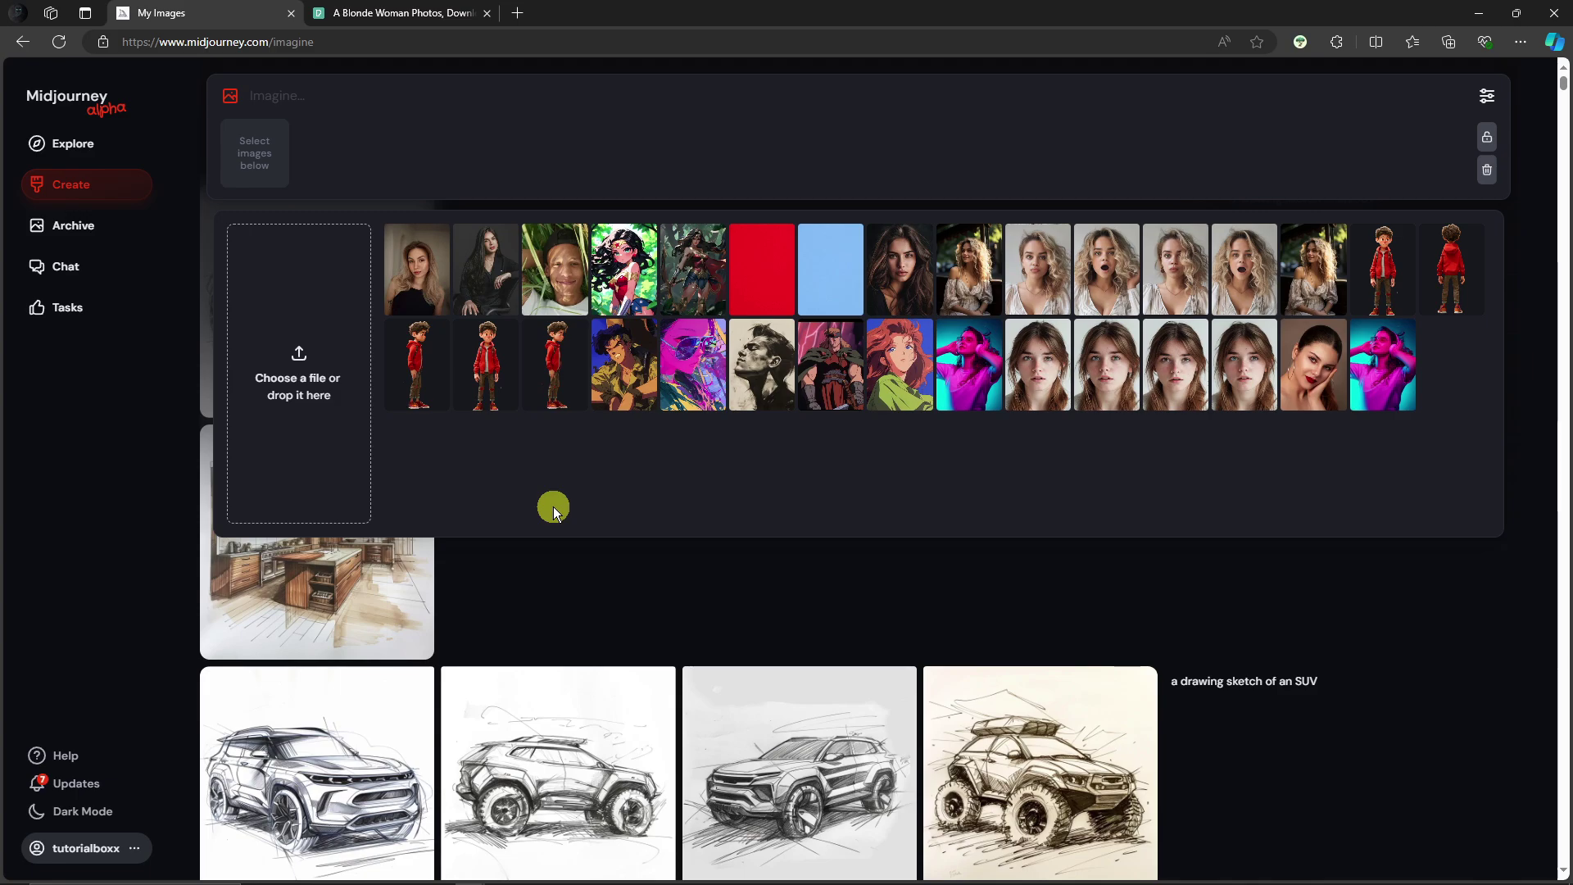
Step: Add the uploaded blonde woman portrait to the prompt and set it as Character Ref (--cref)
left_click(418, 273)
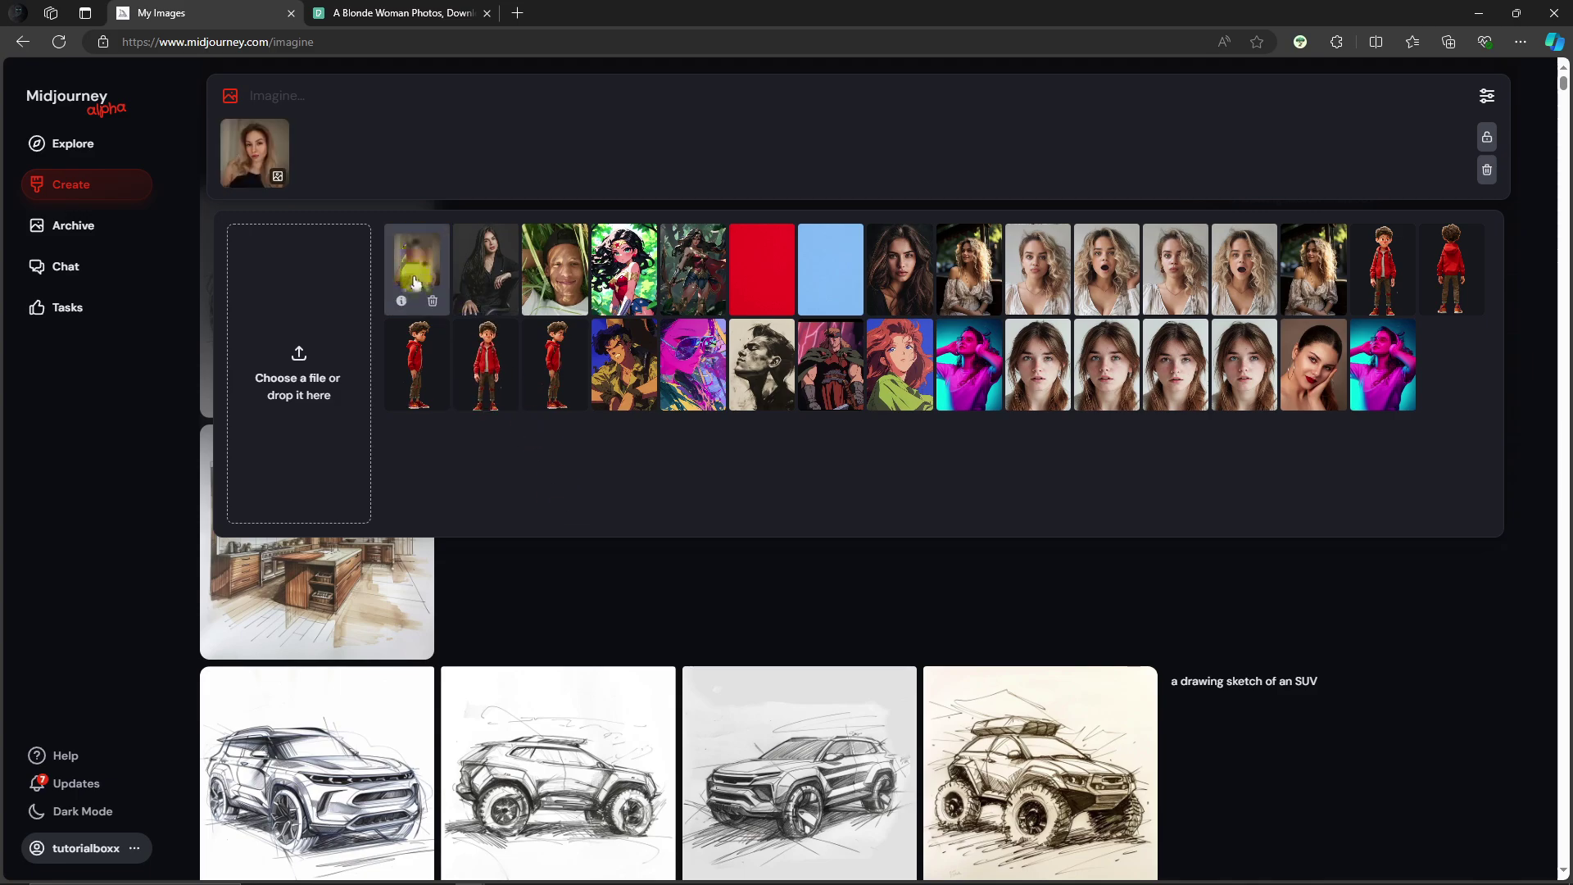
left_click_drag(412, 265, 278, 168)
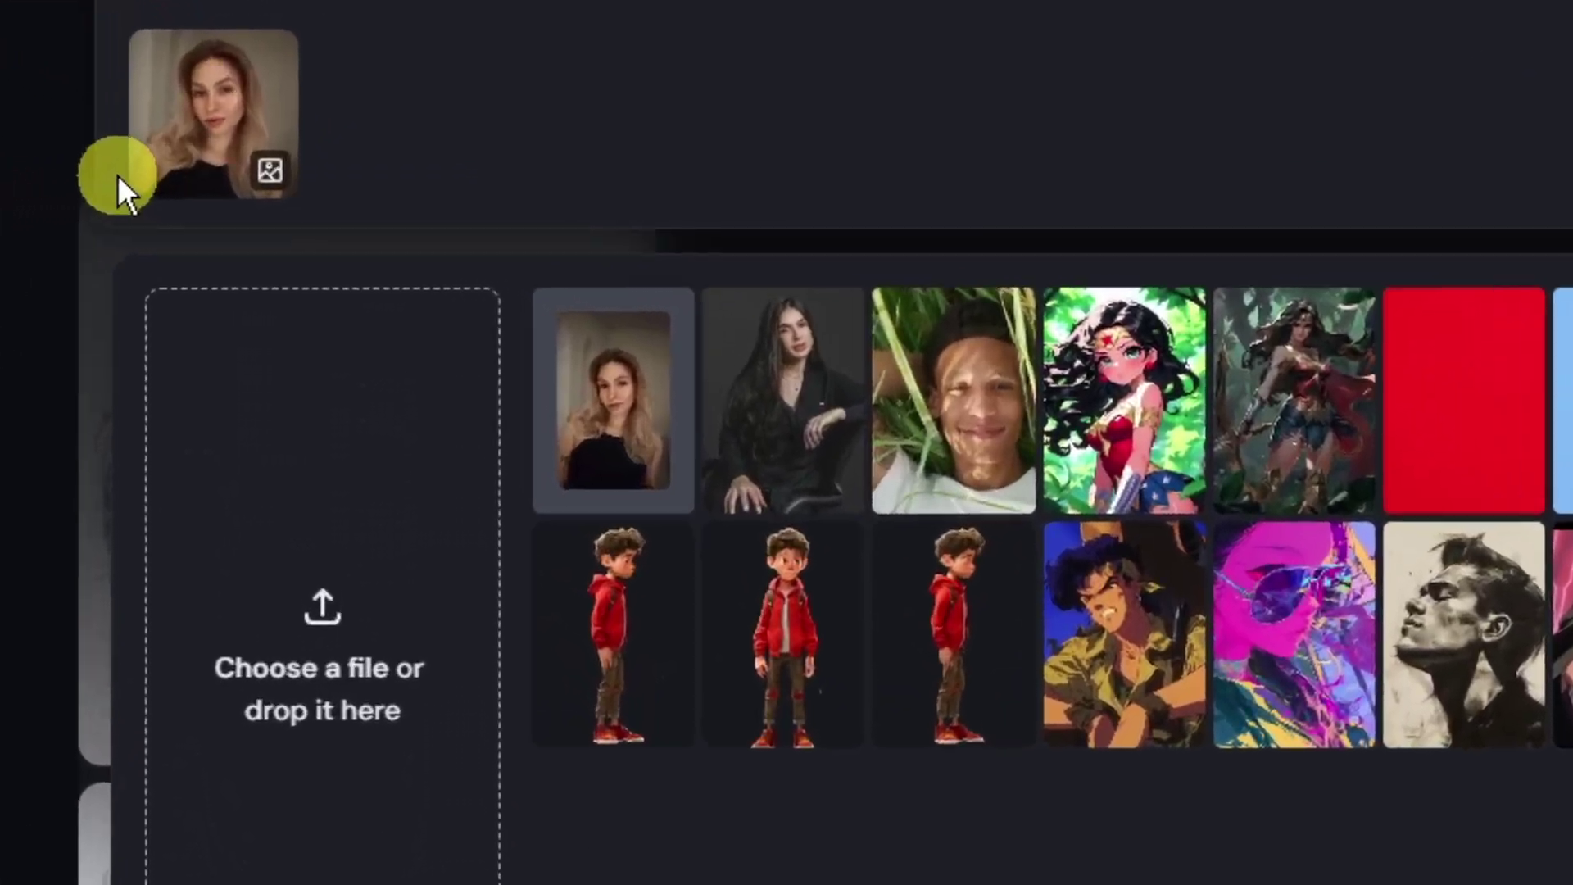
mouse_move(249, 159)
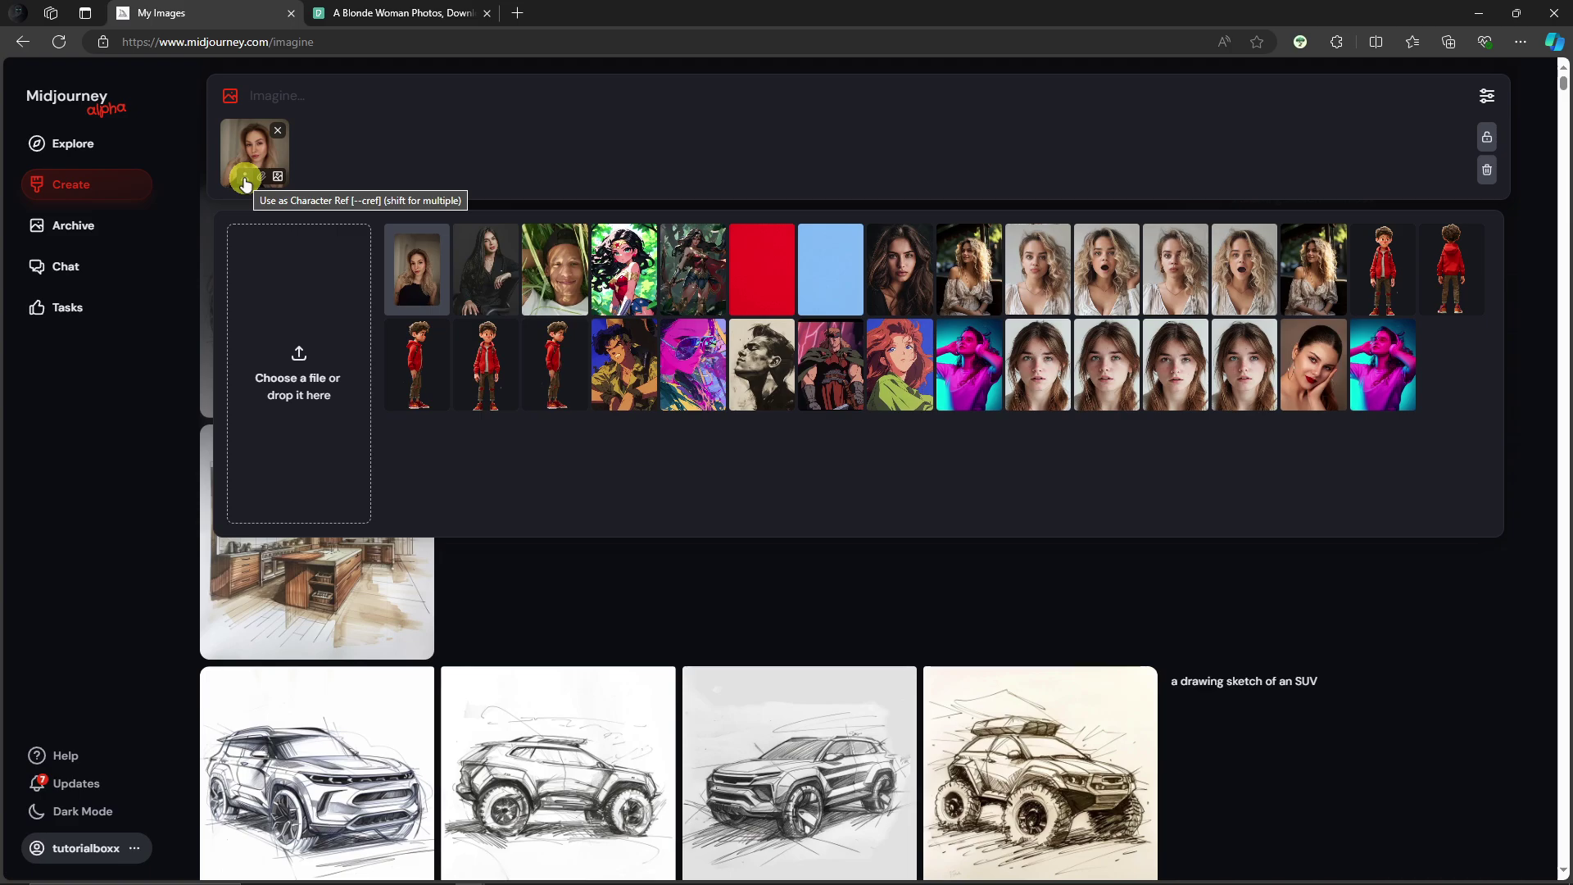
left_click(245, 182)
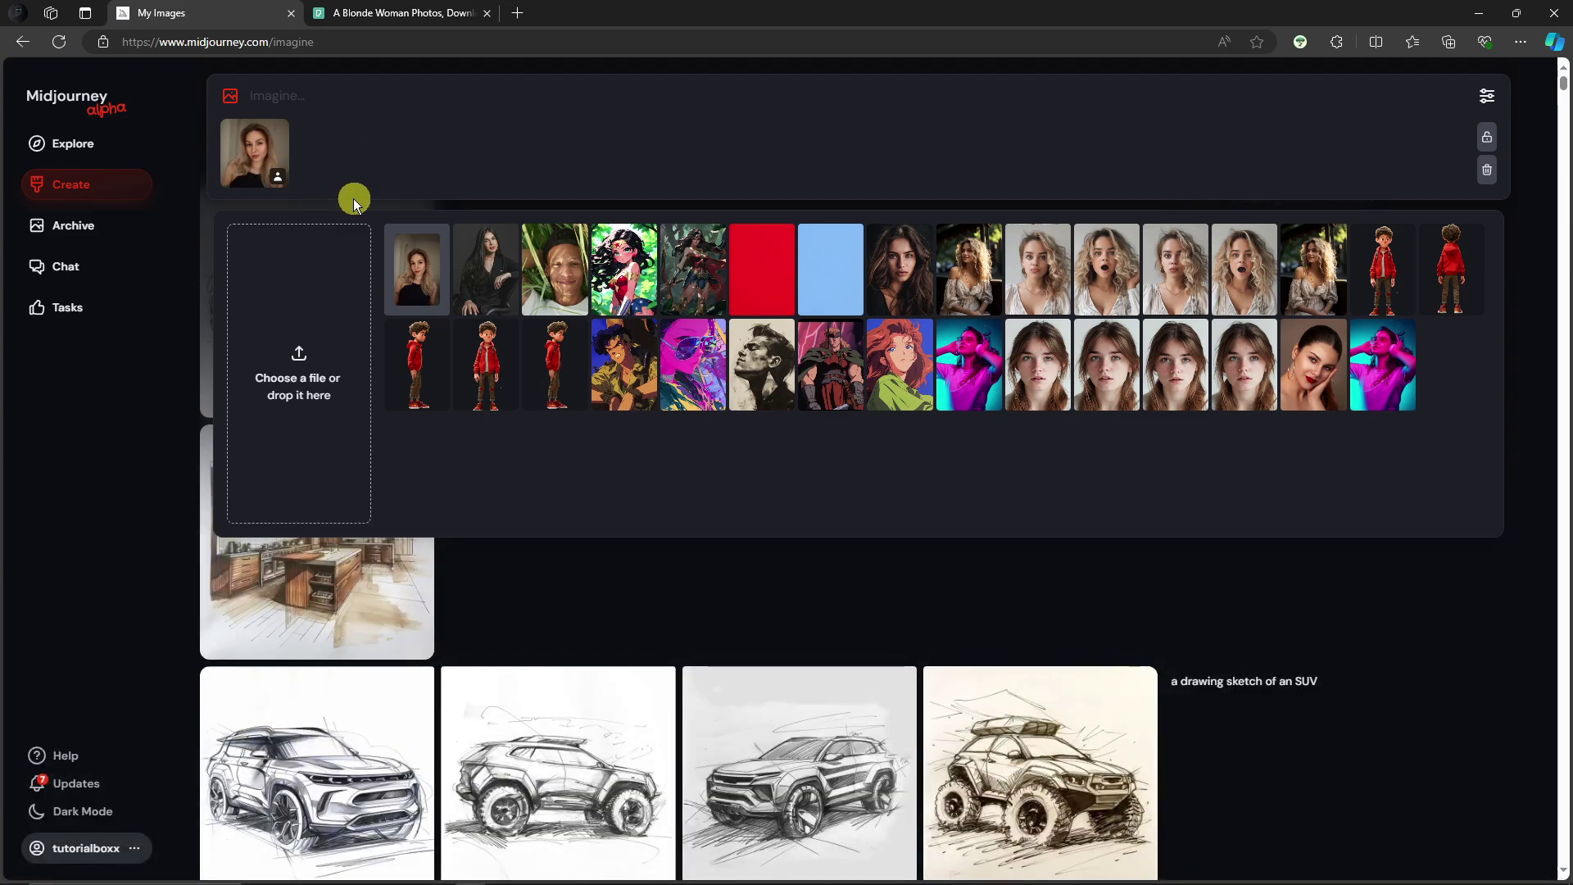
Step: Enter the prompt "A young woman with blonde hair. --cw 25"
left_click(279, 97)
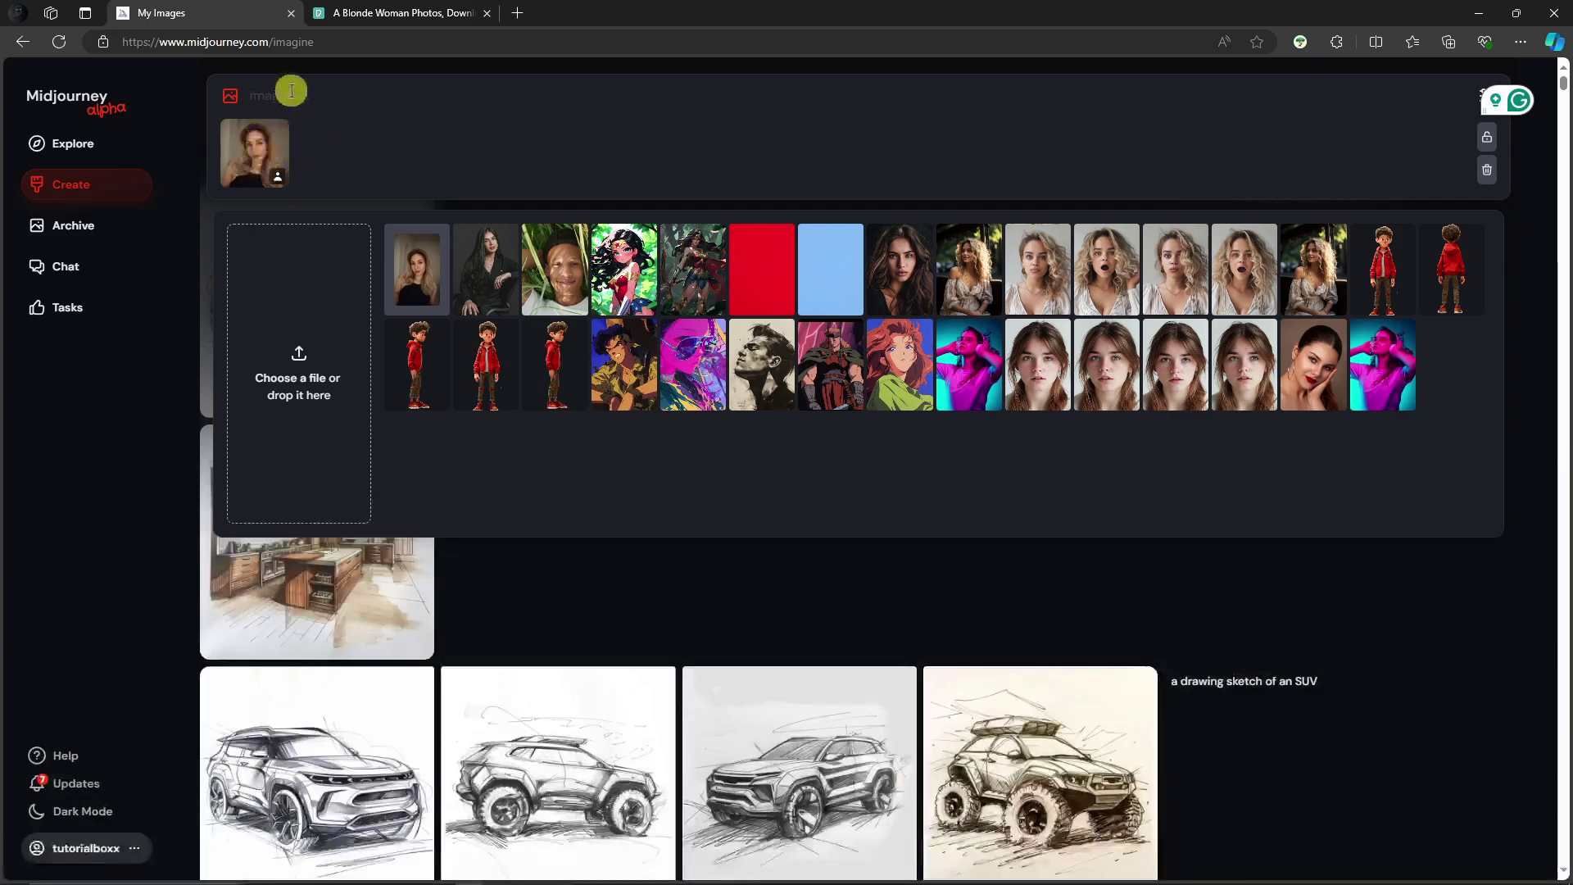
type("A young woman w")
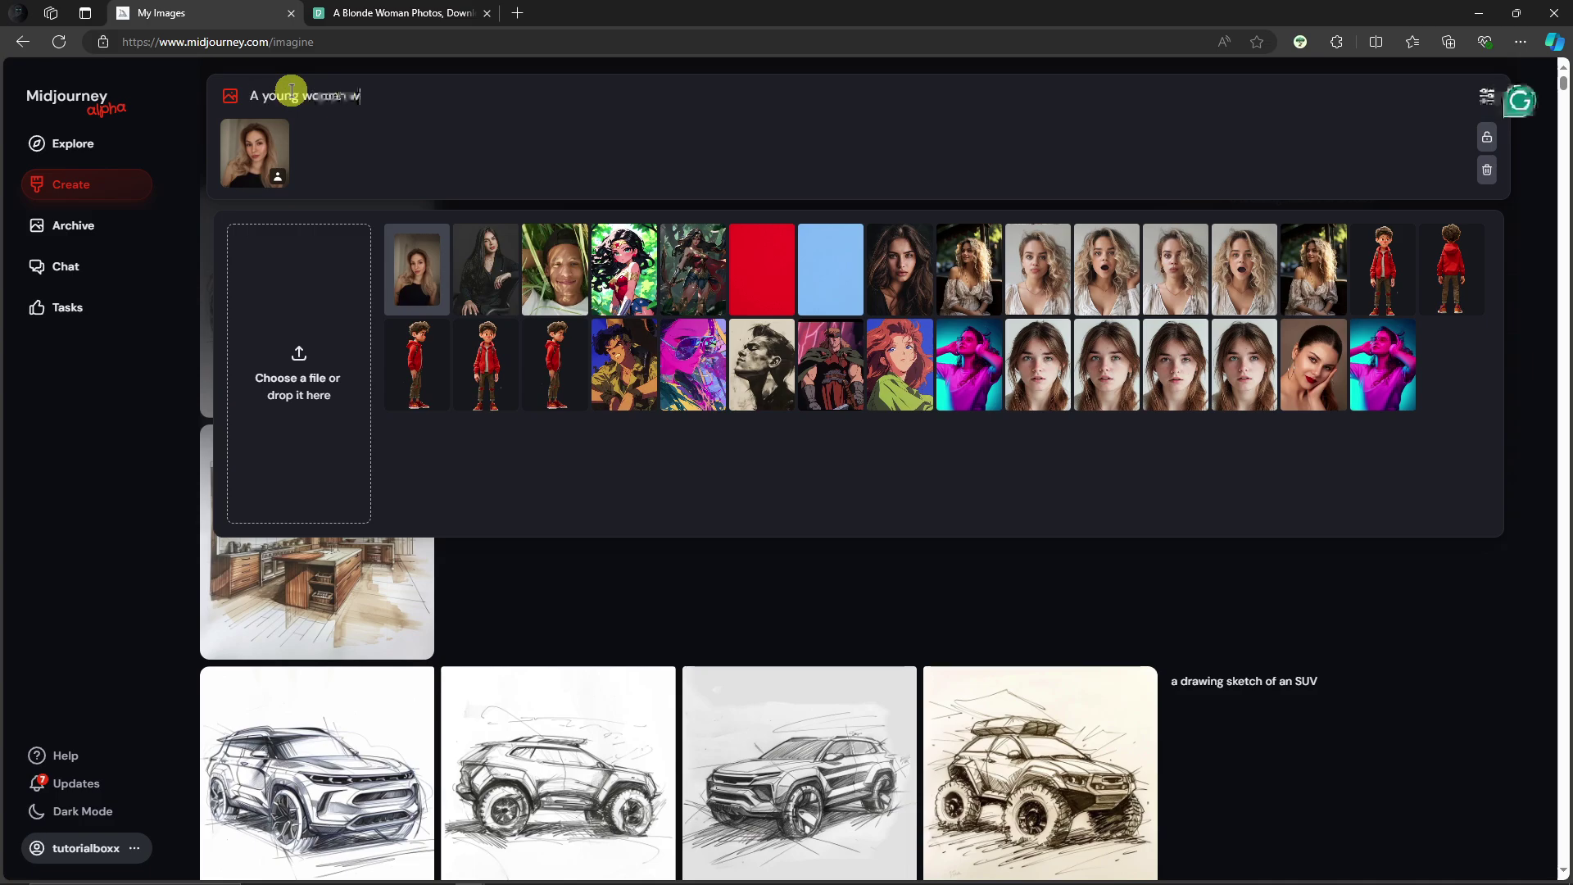
type("ith blonde hair.")
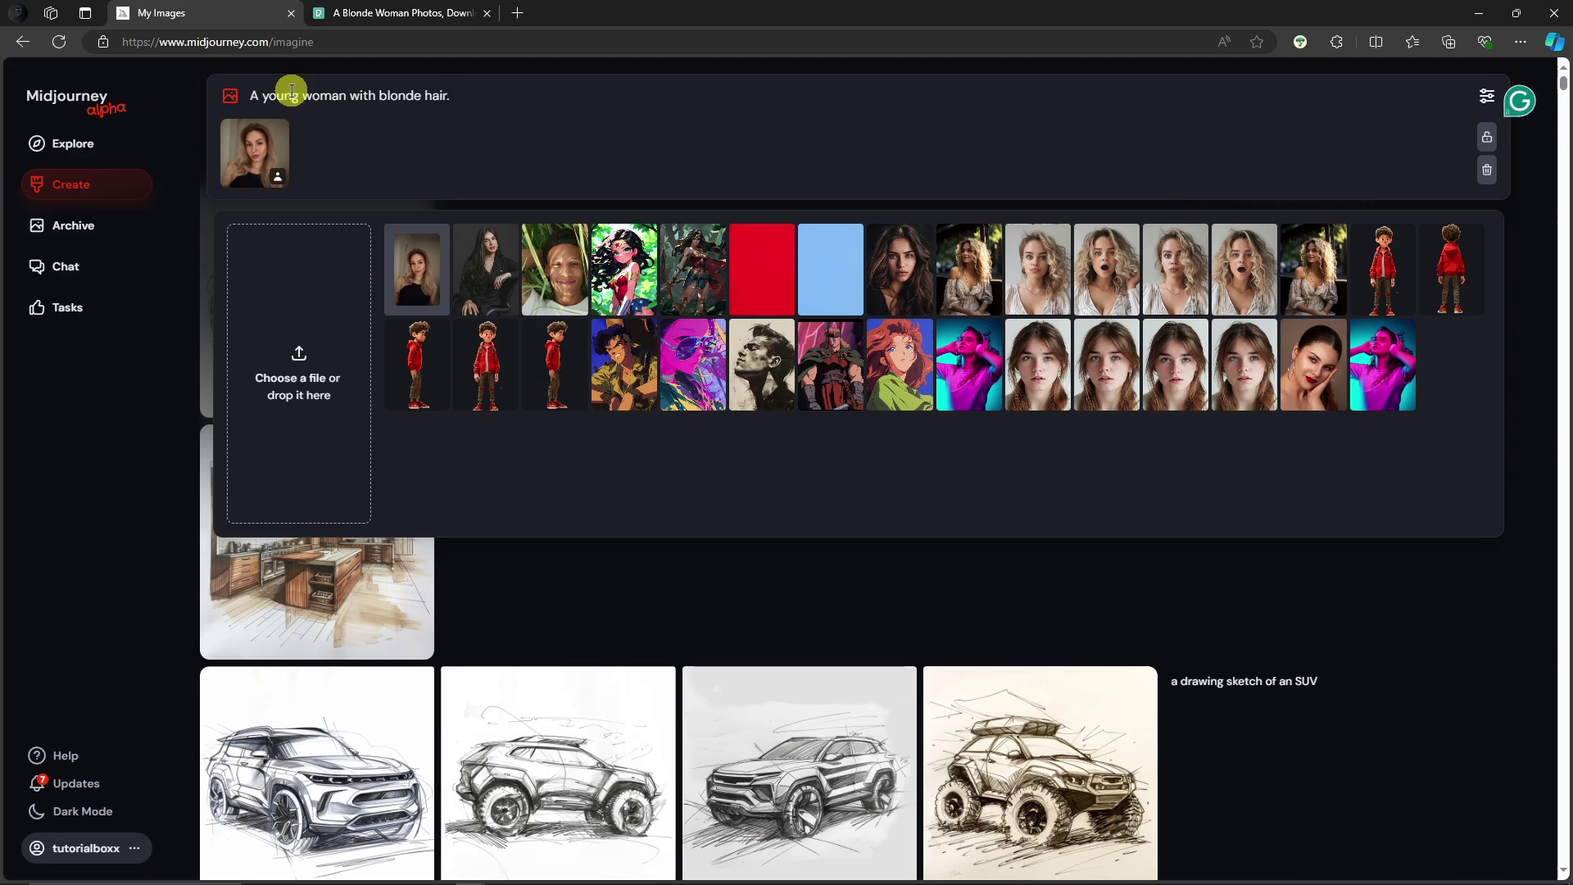
type(" --cw 25")
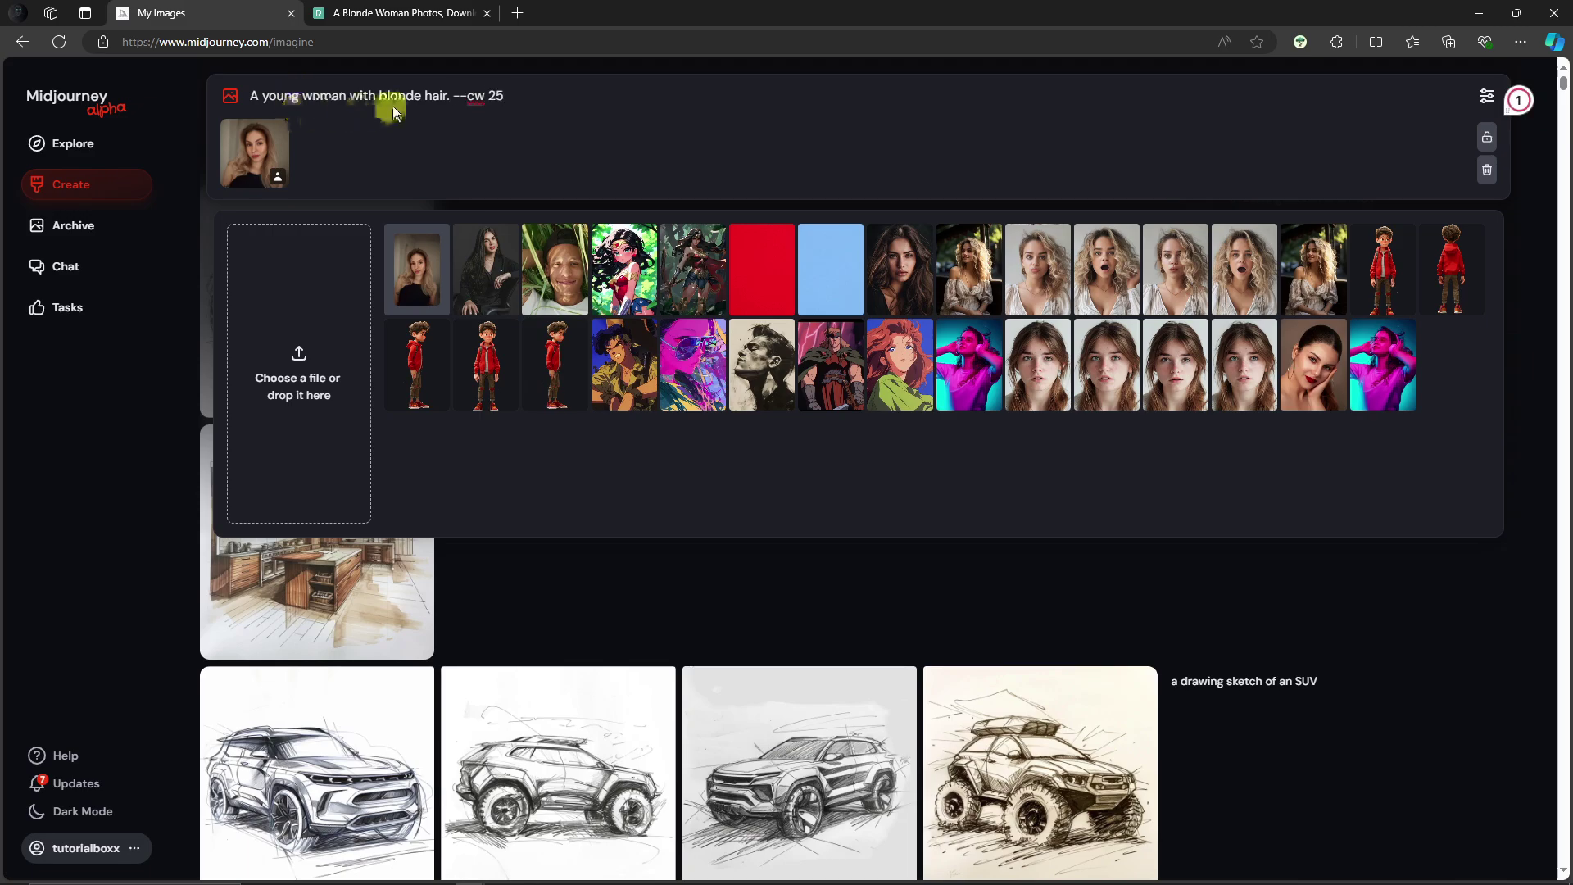
left_click_drag(507, 102, 449, 98)
left_click(531, 88)
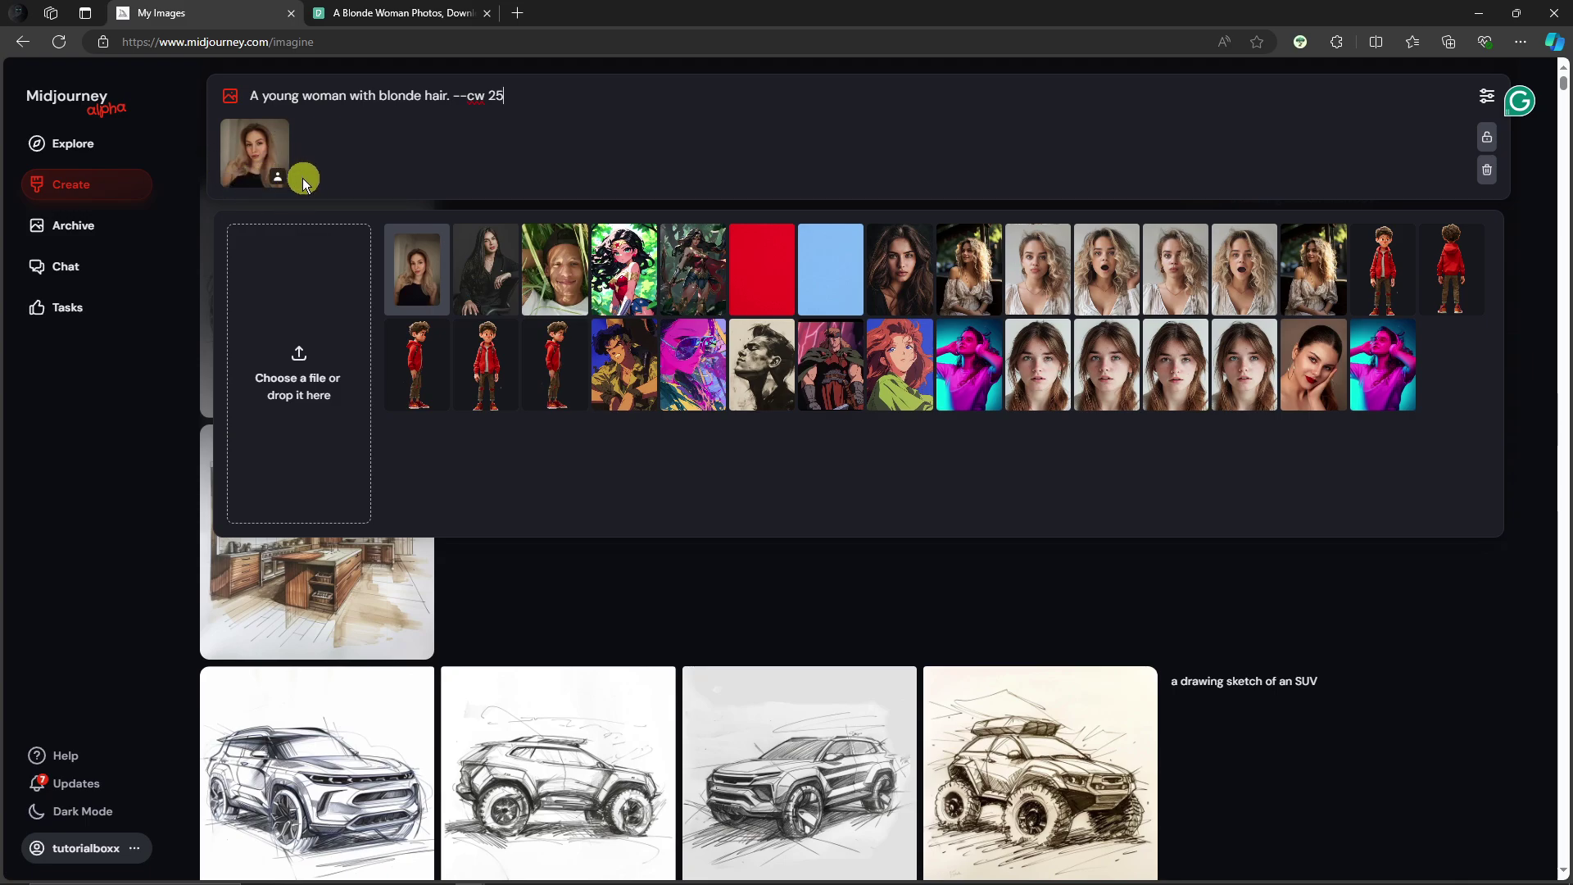
Step: Open image 7 from the Desktop folder, read its notes on the character weight parameter --cw, and close it
left_click(273, 870)
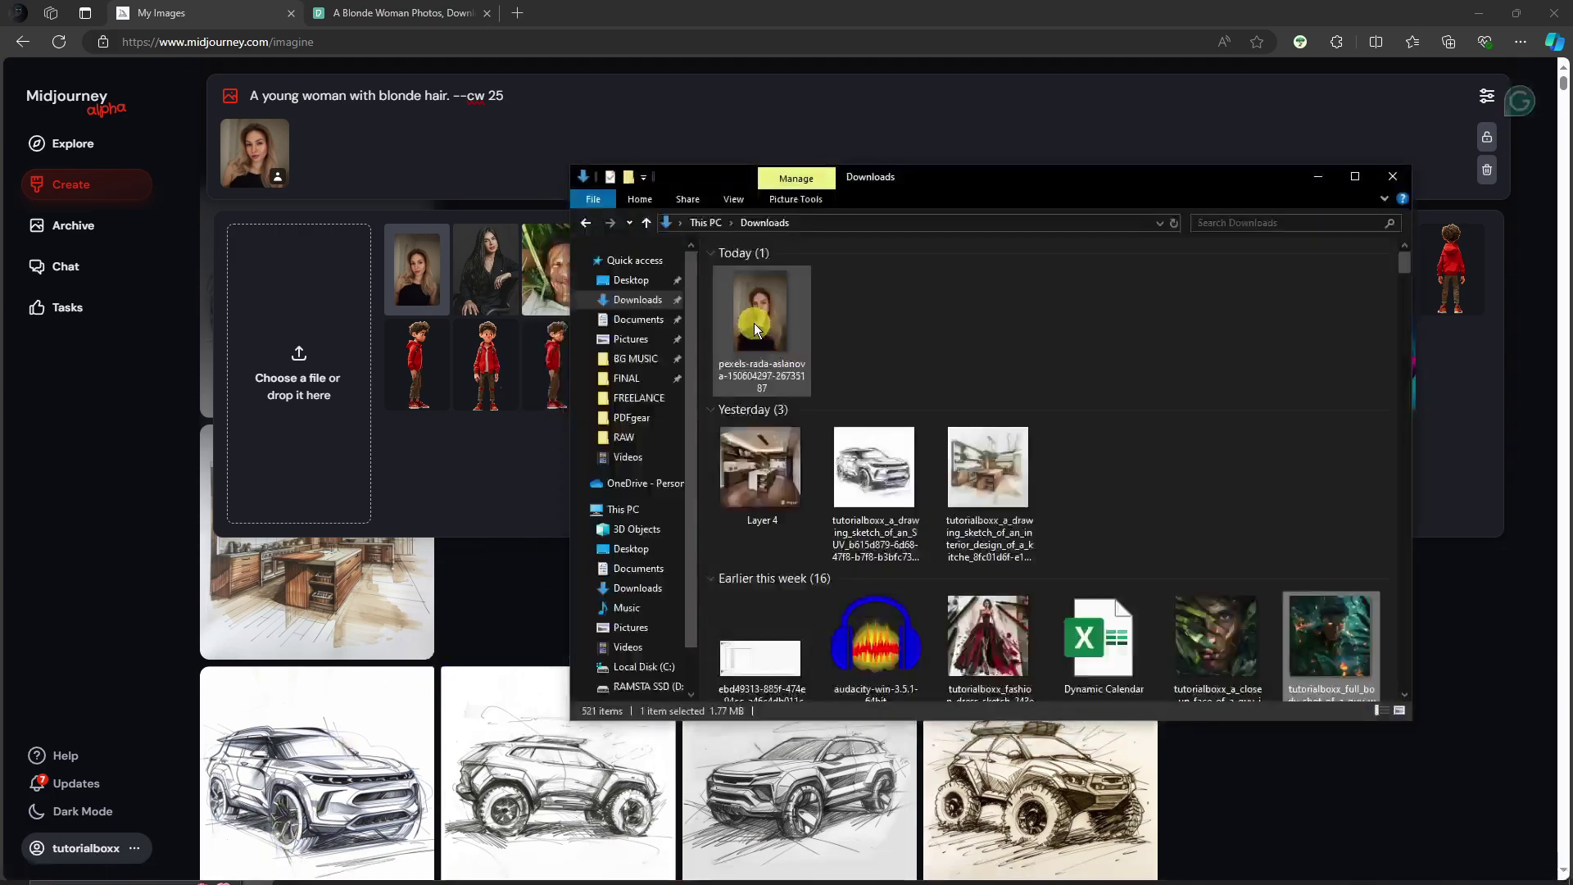
left_click(631, 280)
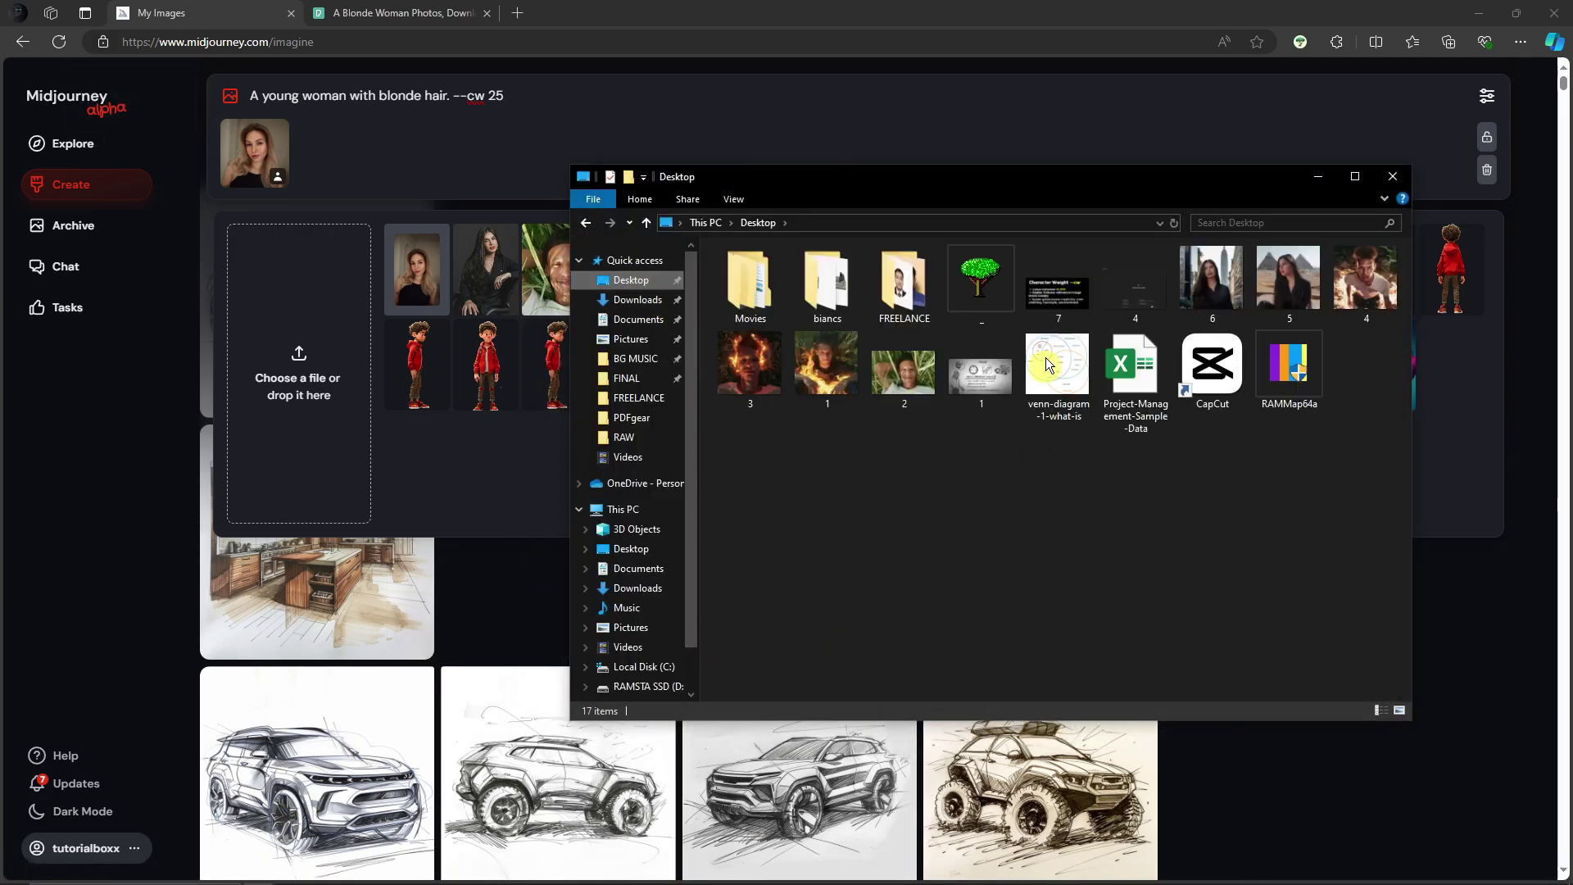
double_click(1058, 288)
left_click(1392, 176)
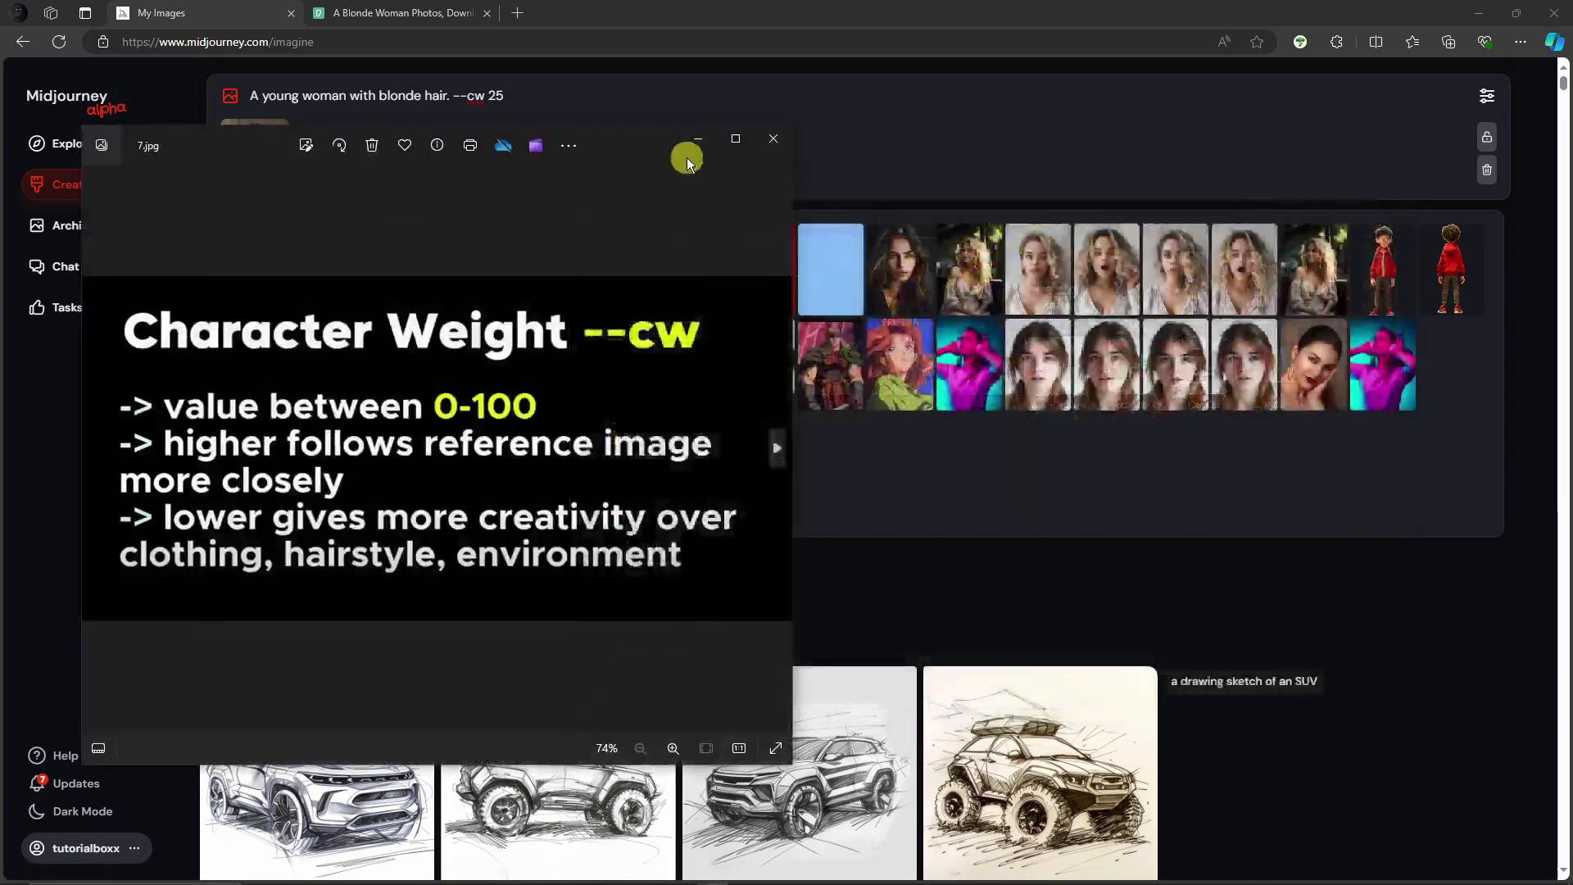
left_click_drag(687, 157, 1352, 123)
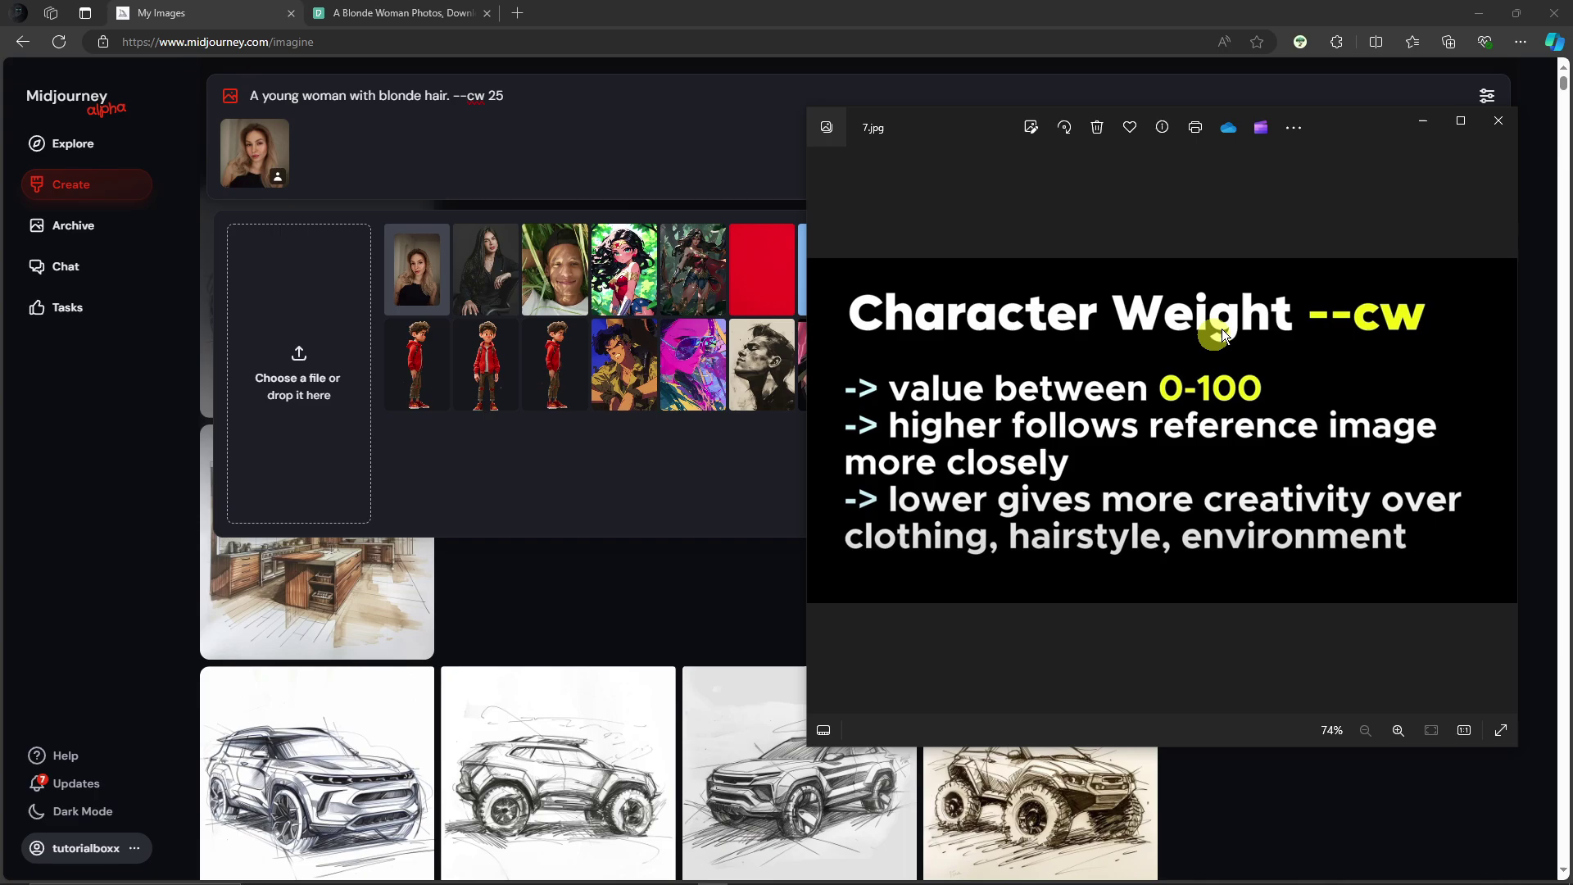
left_click(1502, 126)
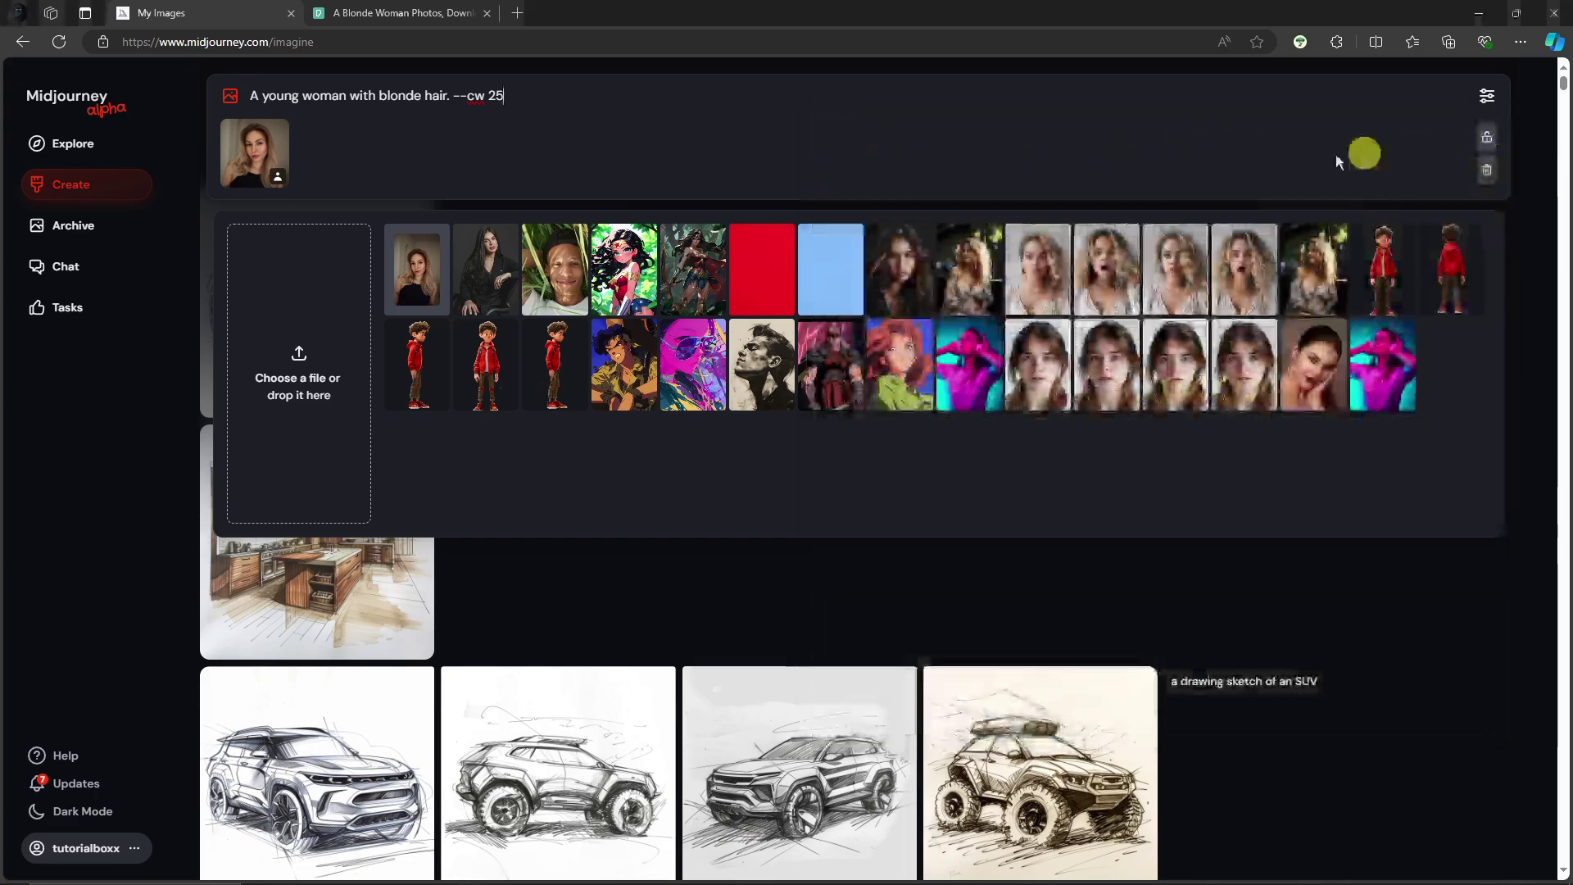
Step: Generate the images from the blonde woman prompt and close the image selection area
left_click(516, 95)
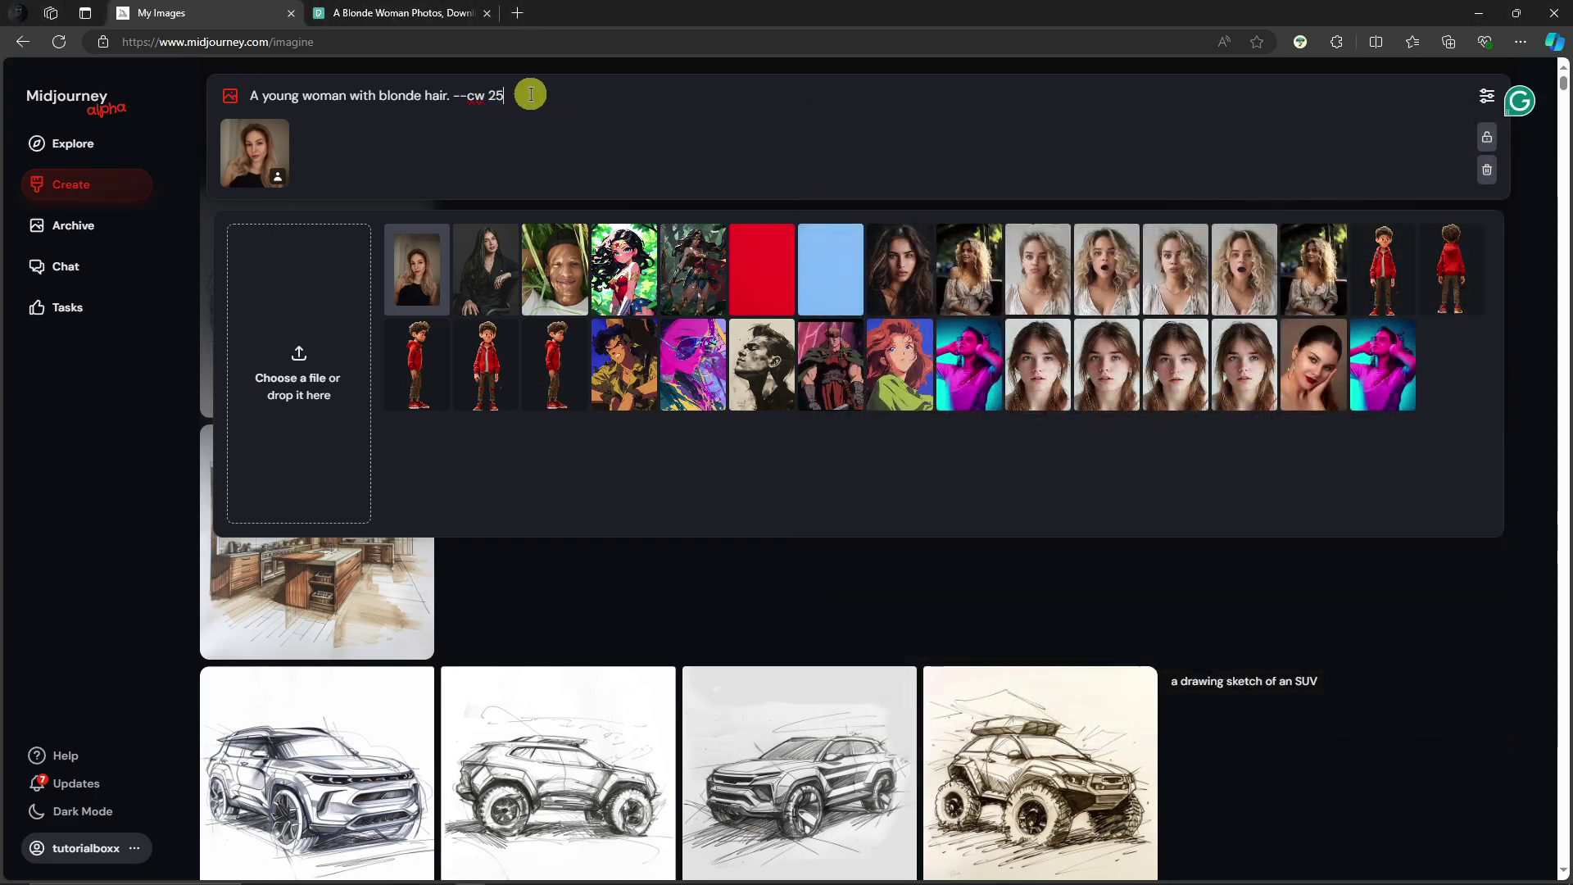
key("Return")
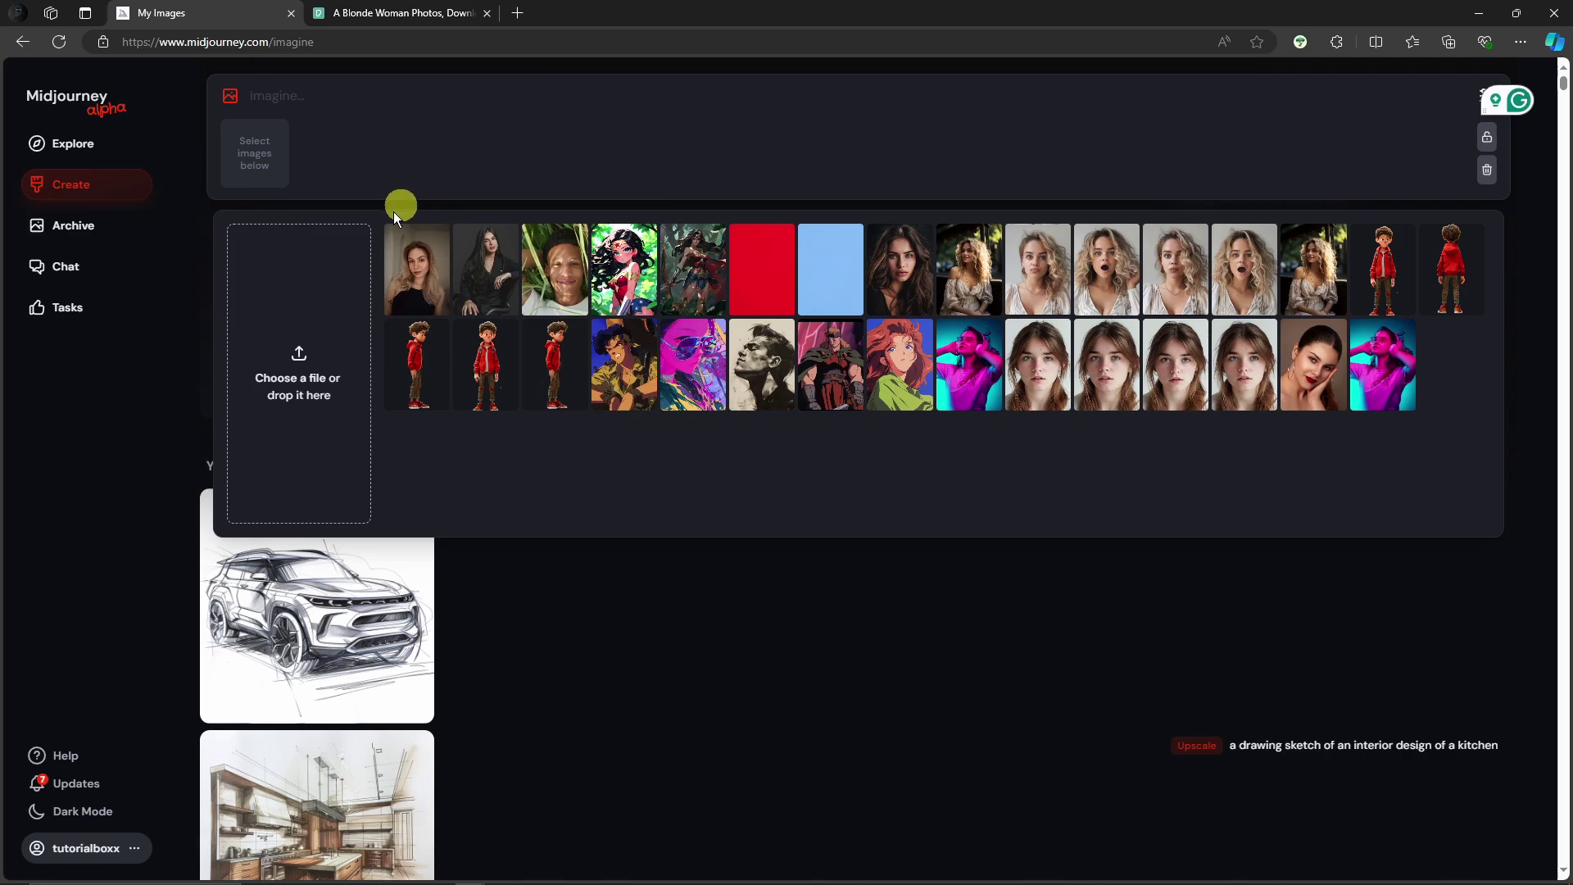
left_click(149, 513)
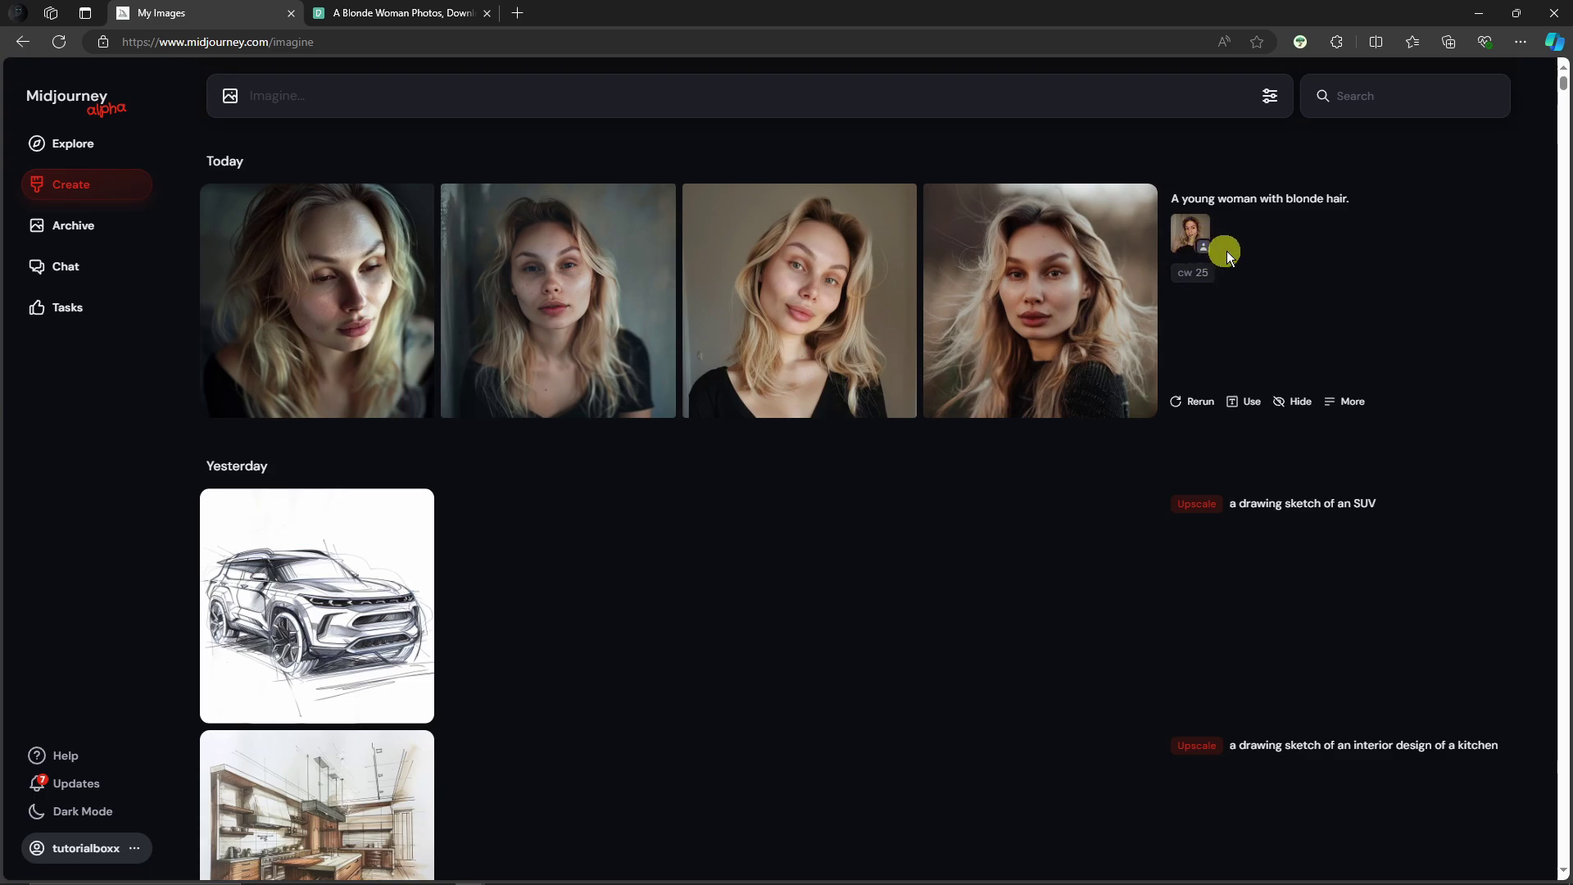
Step: Reuse the prompt "A young woman with blonde hair." and add the uploaded portrait as its character reference
left_click(1236, 210)
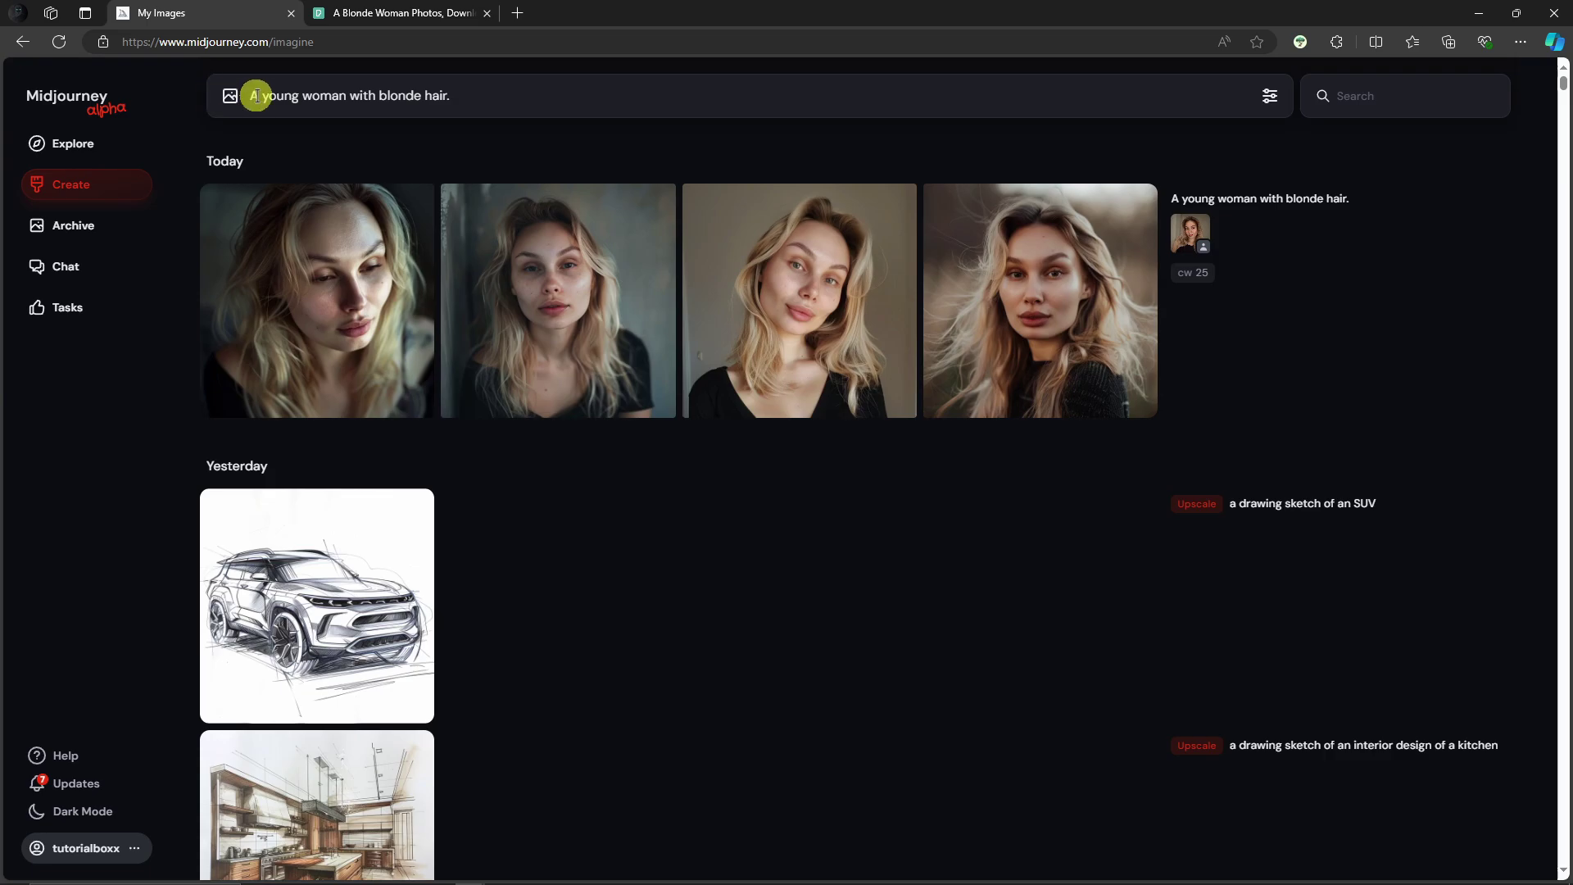
left_click(232, 97)
left_click(417, 270)
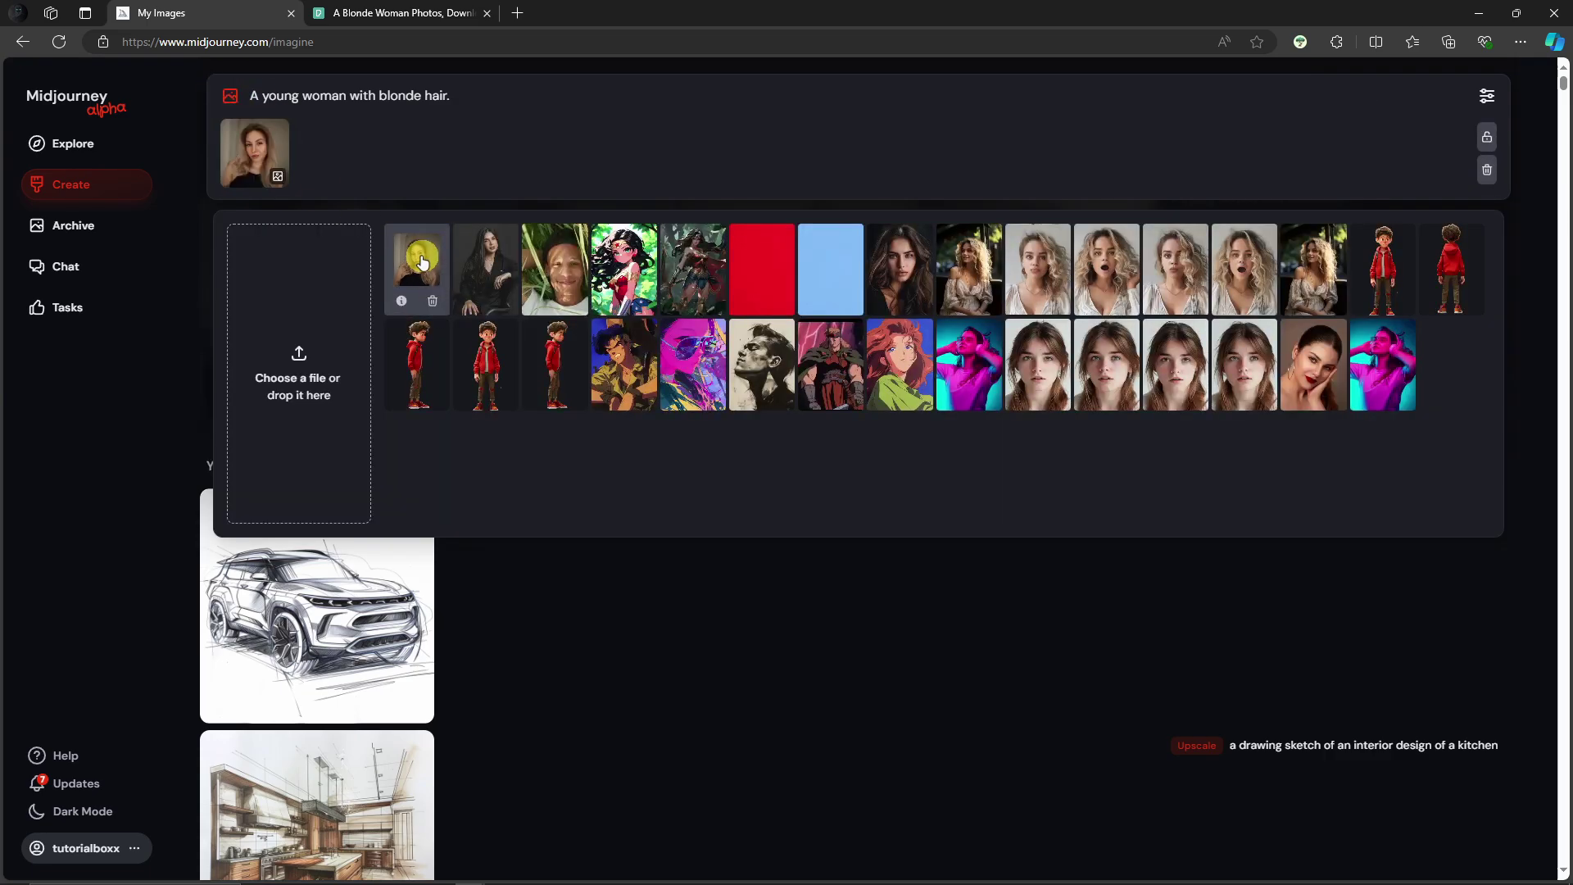
left_click(263, 192)
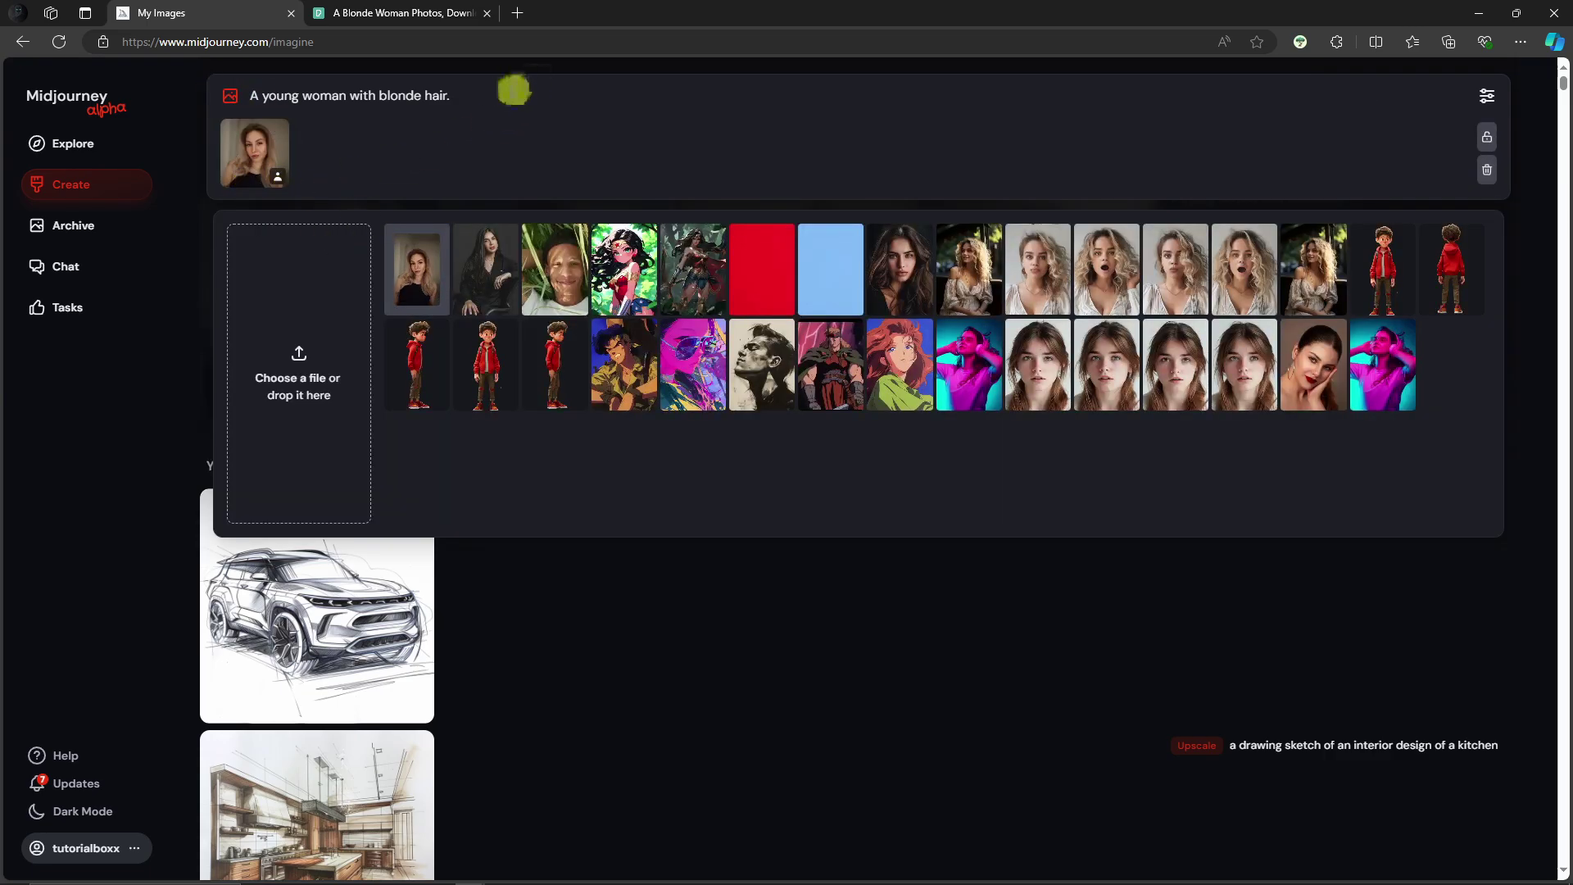
Step: Extend the prompt with "with glowing red eyes. has fire powers." and a character weight of 25, and generate the images
left_click(499, 91)
left_click_drag(500, 92, 250, 95)
left_click(514, 105)
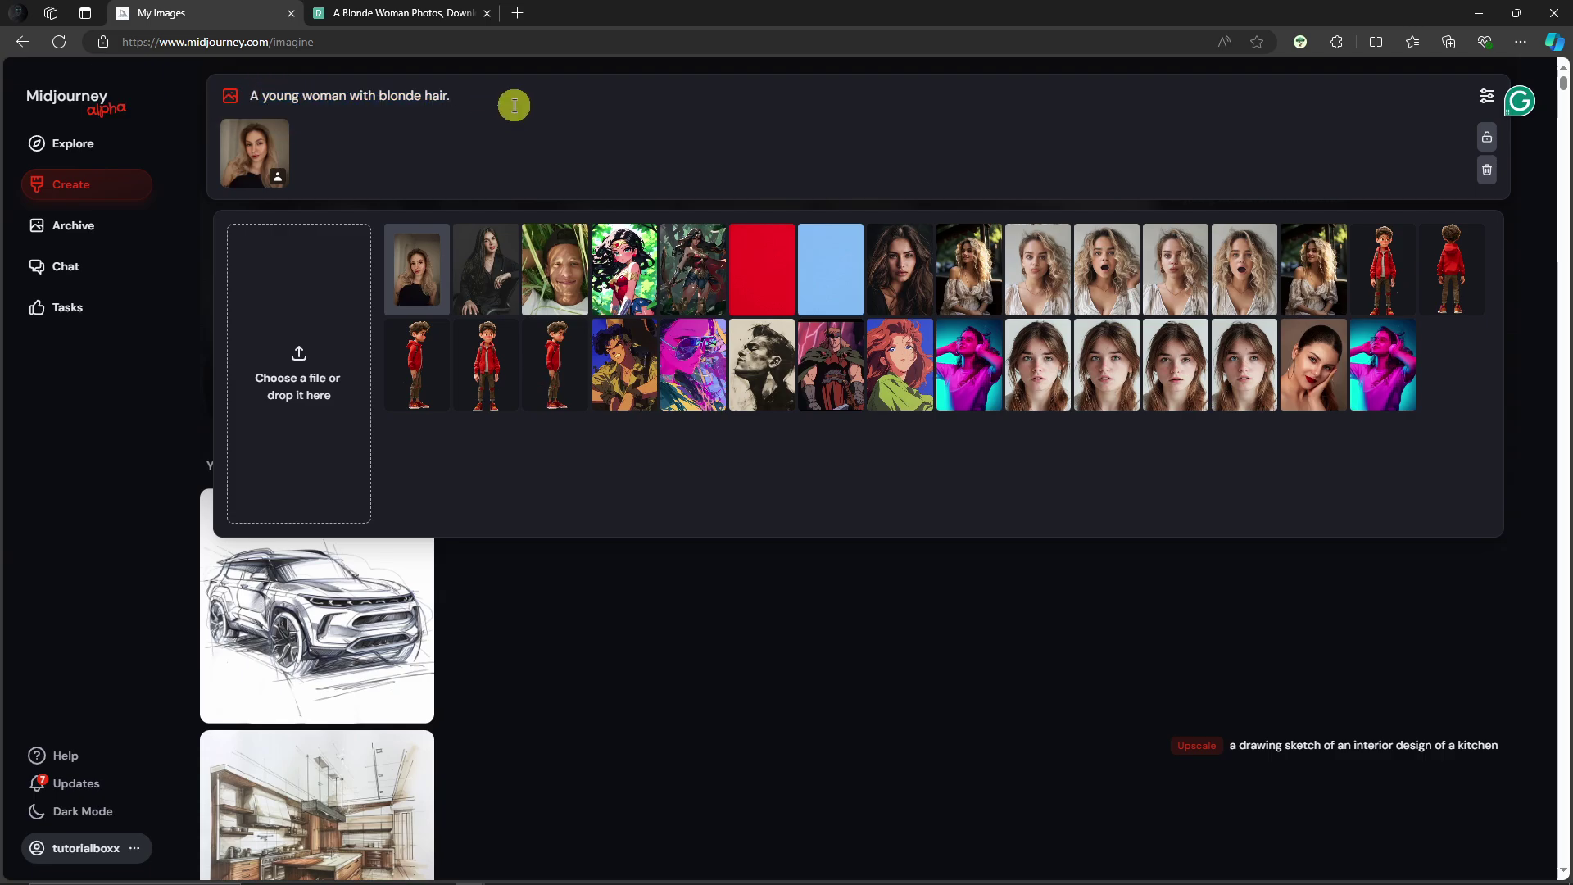
key("BackSpace")
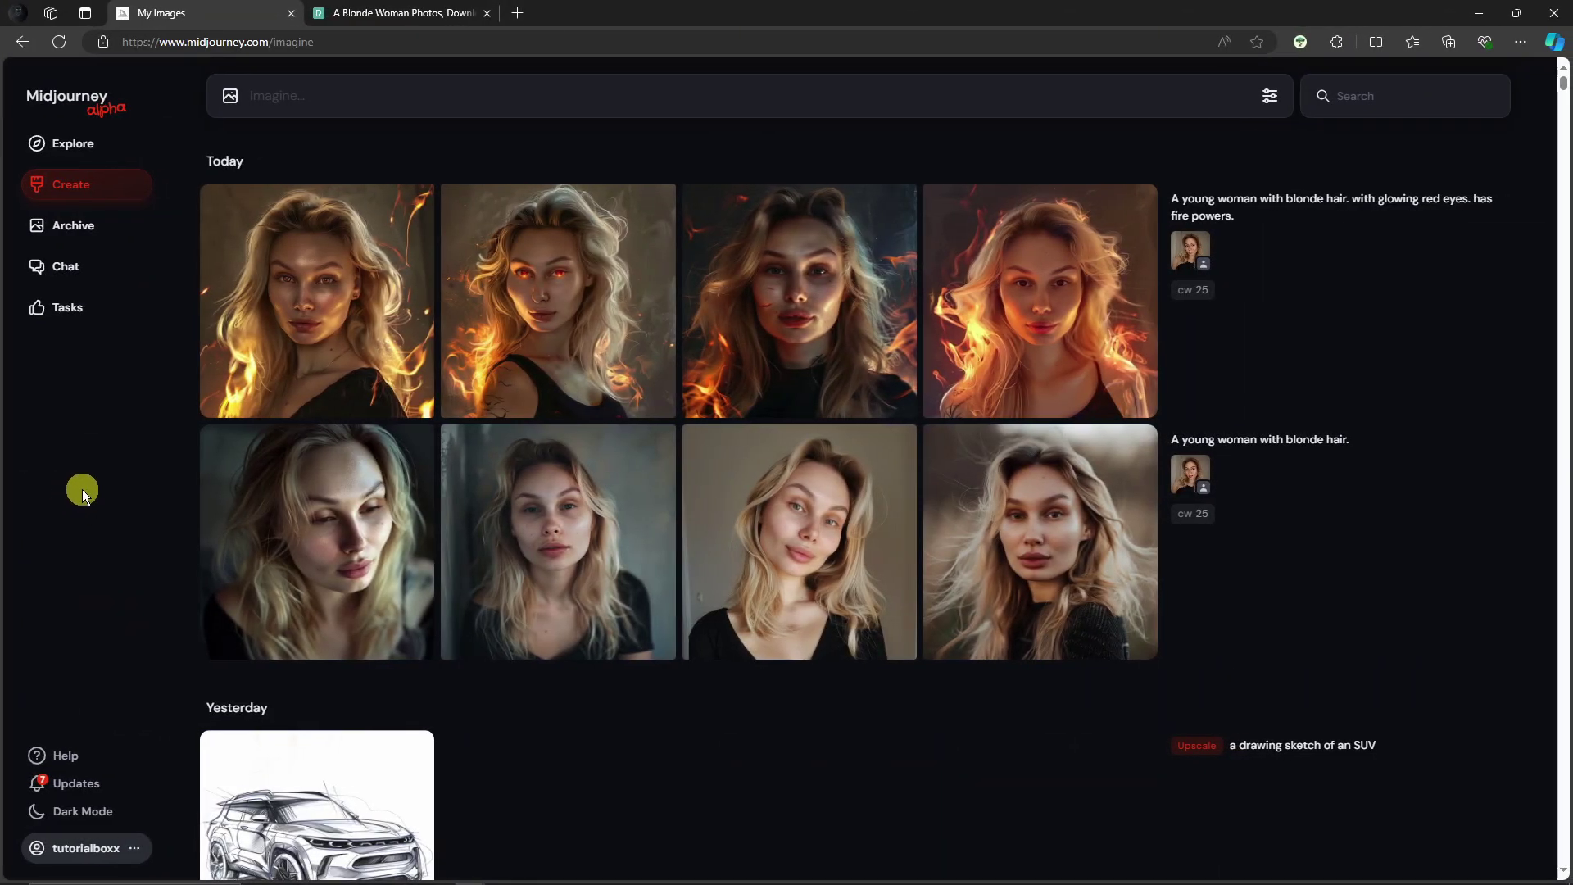
Step: Open the fourth image generated from the fire powers prompt, save it to the computer, and close the enlarged view
left_click(1092, 282)
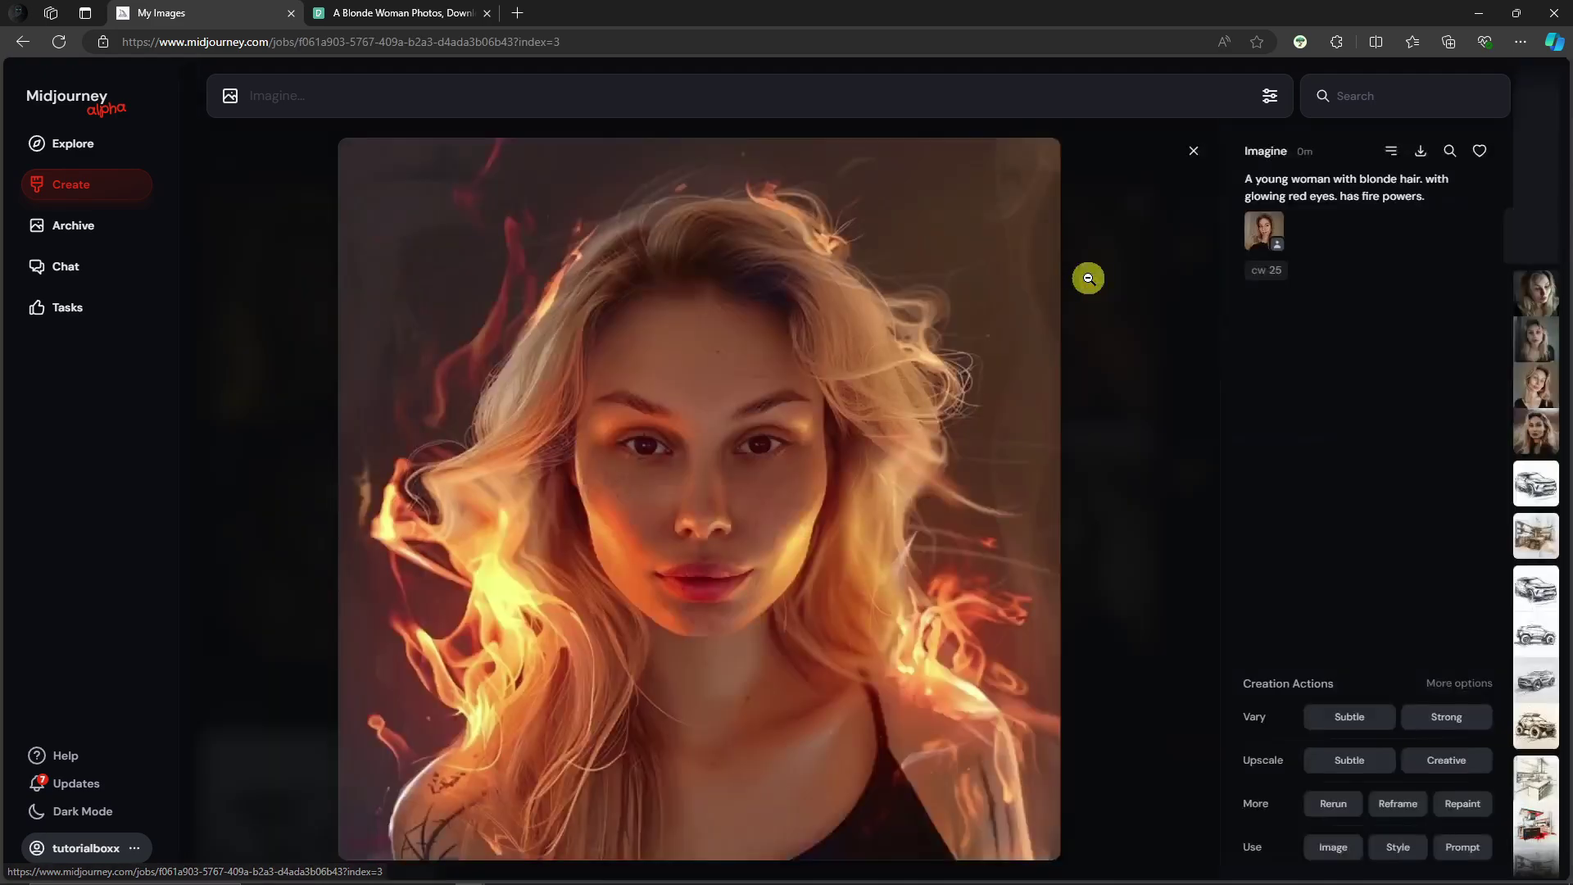
right_click(815, 344)
right_click(817, 350)
right_click(692, 393)
left_click(720, 431)
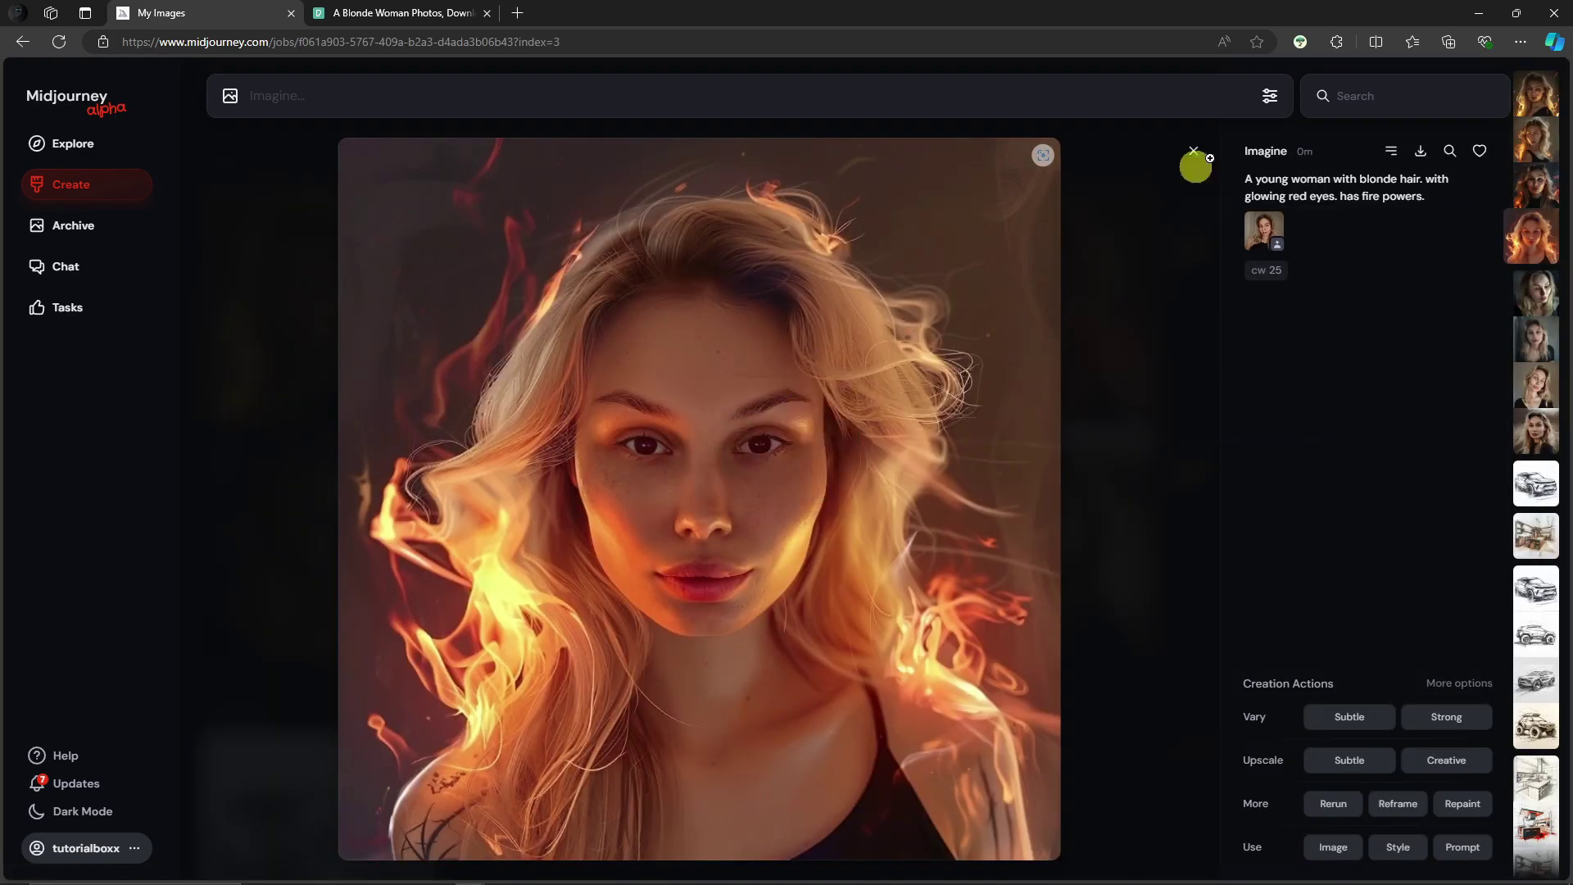
left_click(1193, 151)
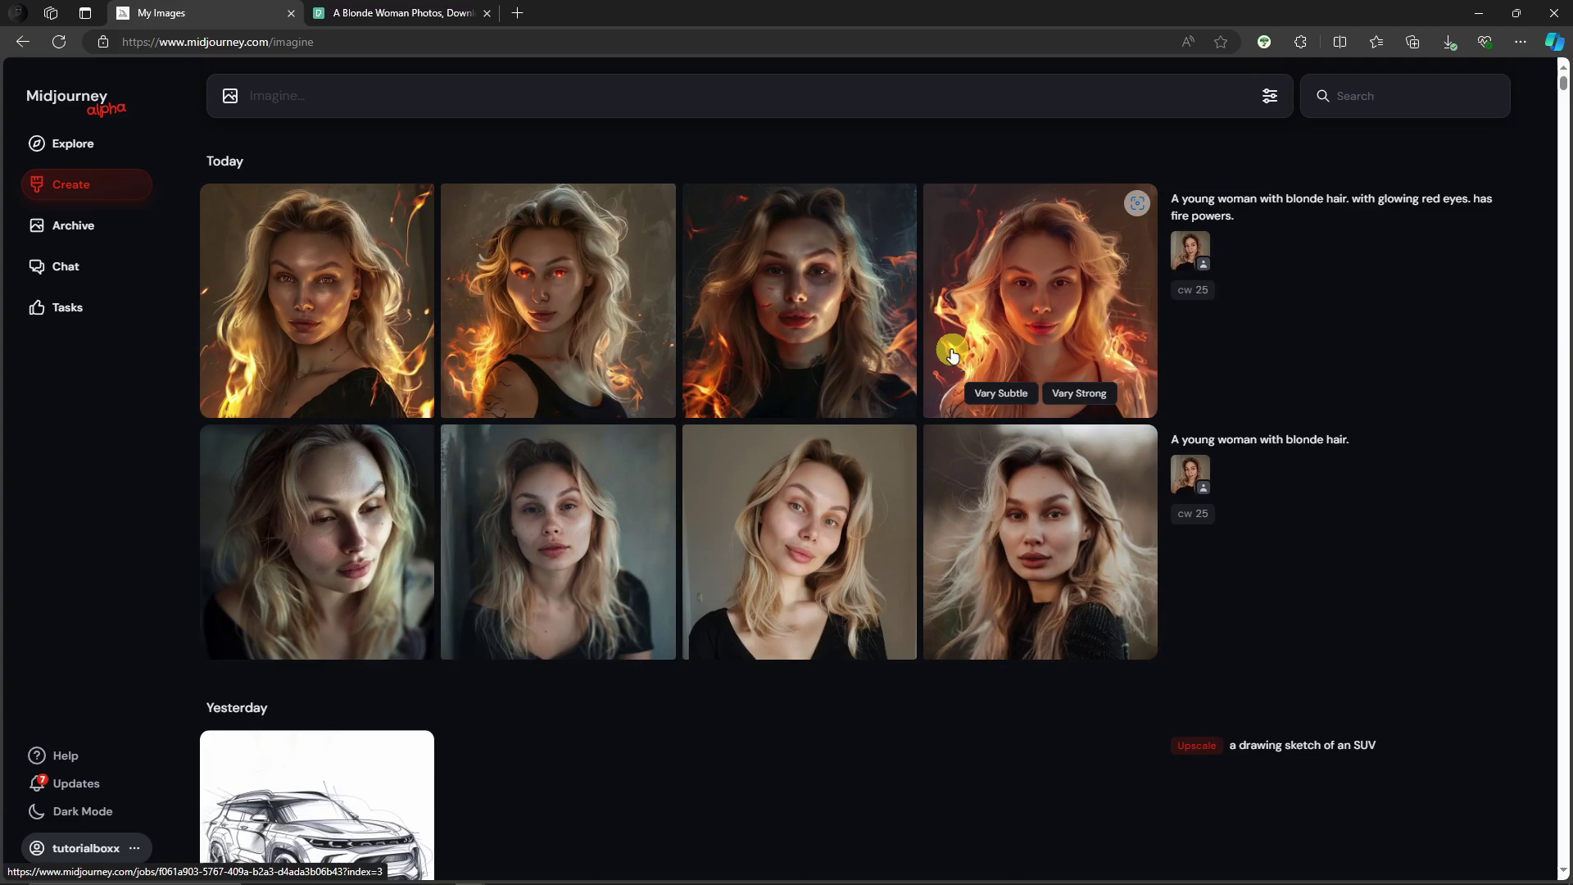
Step: Reuse the prompt "A young woman with blonde hair. with glowing red eyes. has fire powers." and add the uploaded portrait as its character reference
left_click(1334, 203)
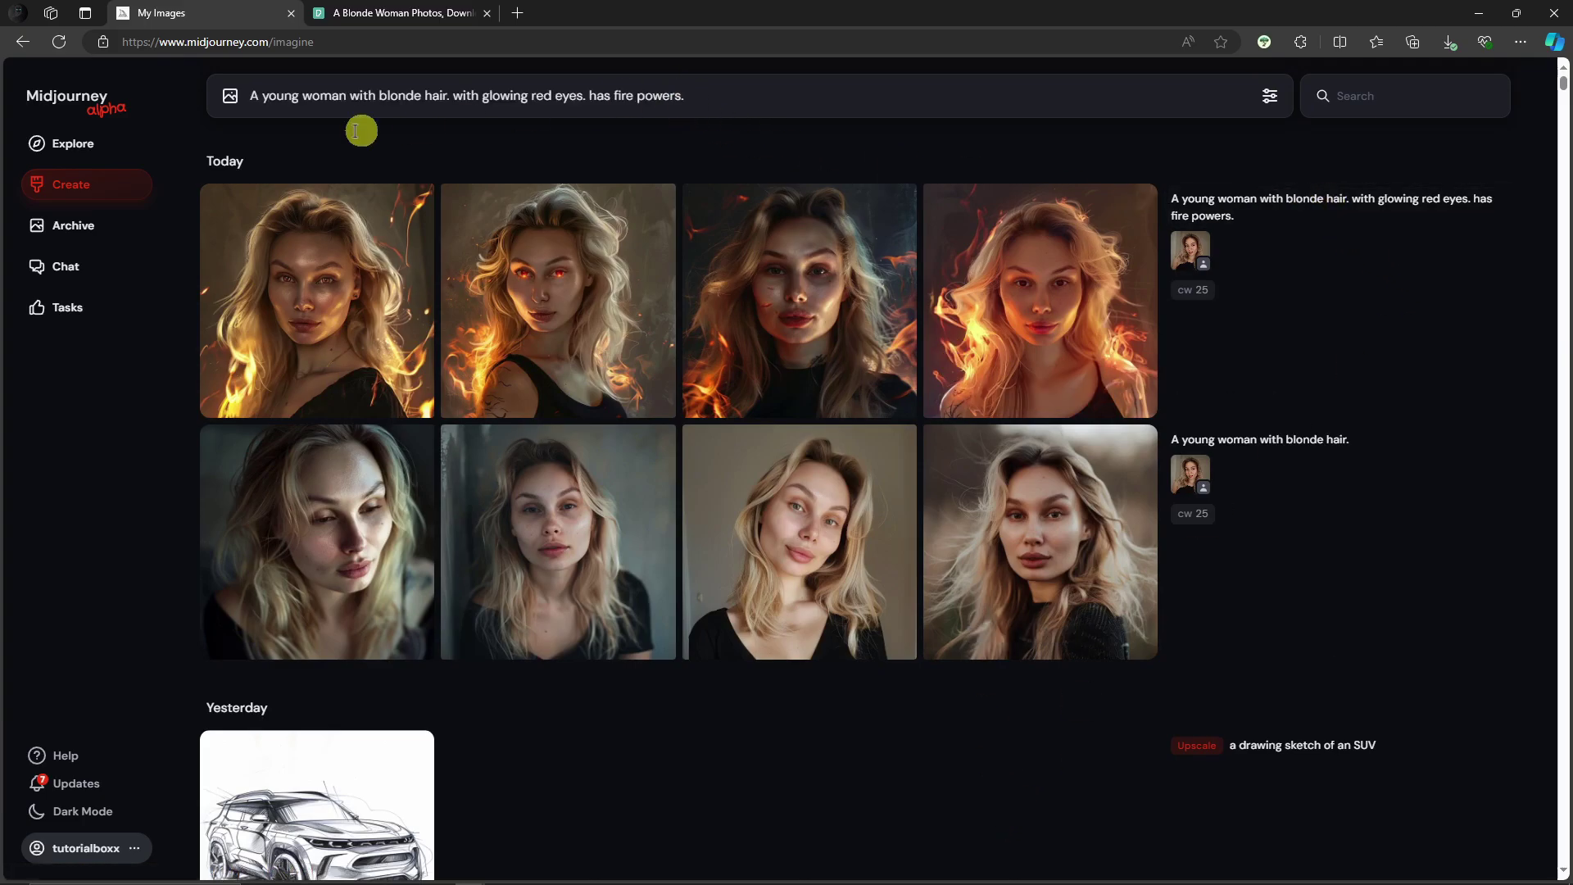
left_click(235, 98)
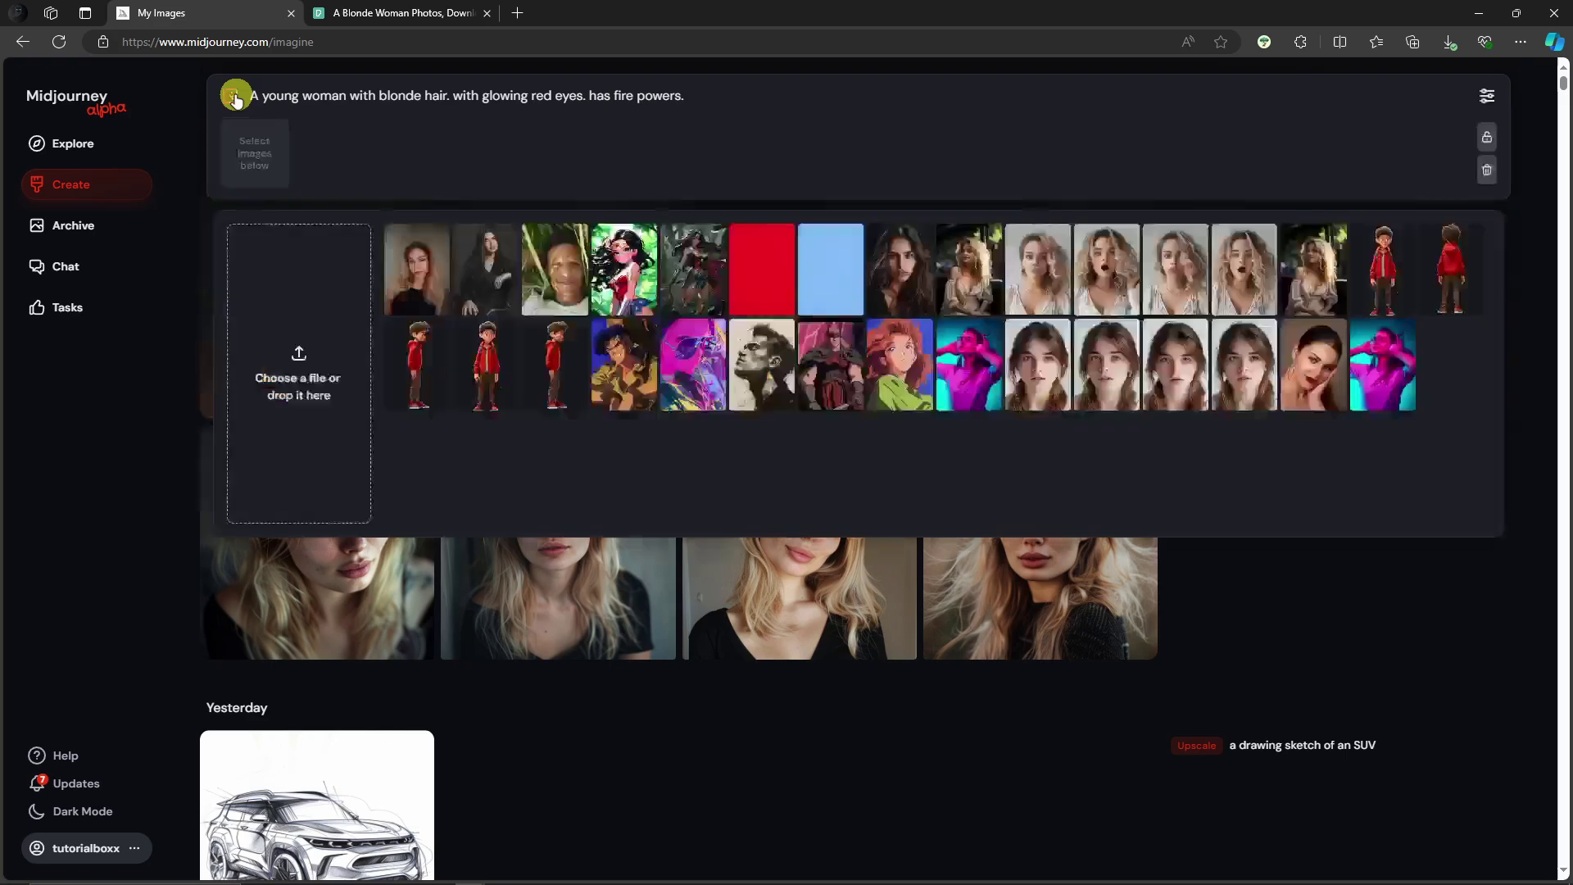
left_click(416, 268)
left_click(245, 182)
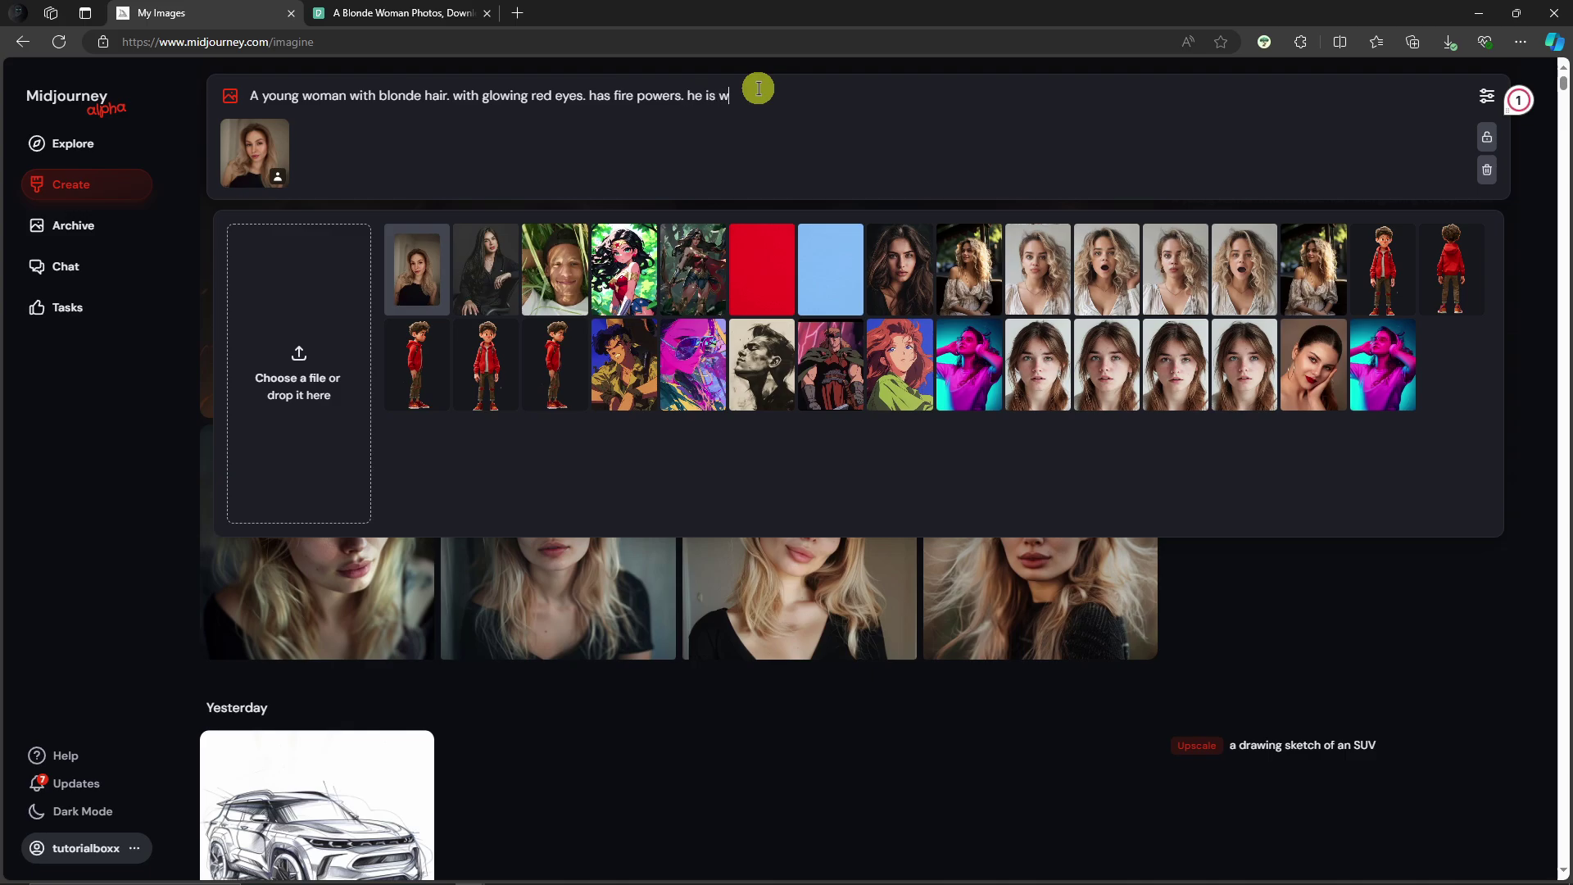
Step: Extend the fire powers prompt with "she is wearing a black top with black pants"
key("BackSpace")
key("BackSpace")
key("BackSpace")
key("BackSpace")
key("BackSpace")
key("BackSpace")
key("BackSpace")
type("she is")
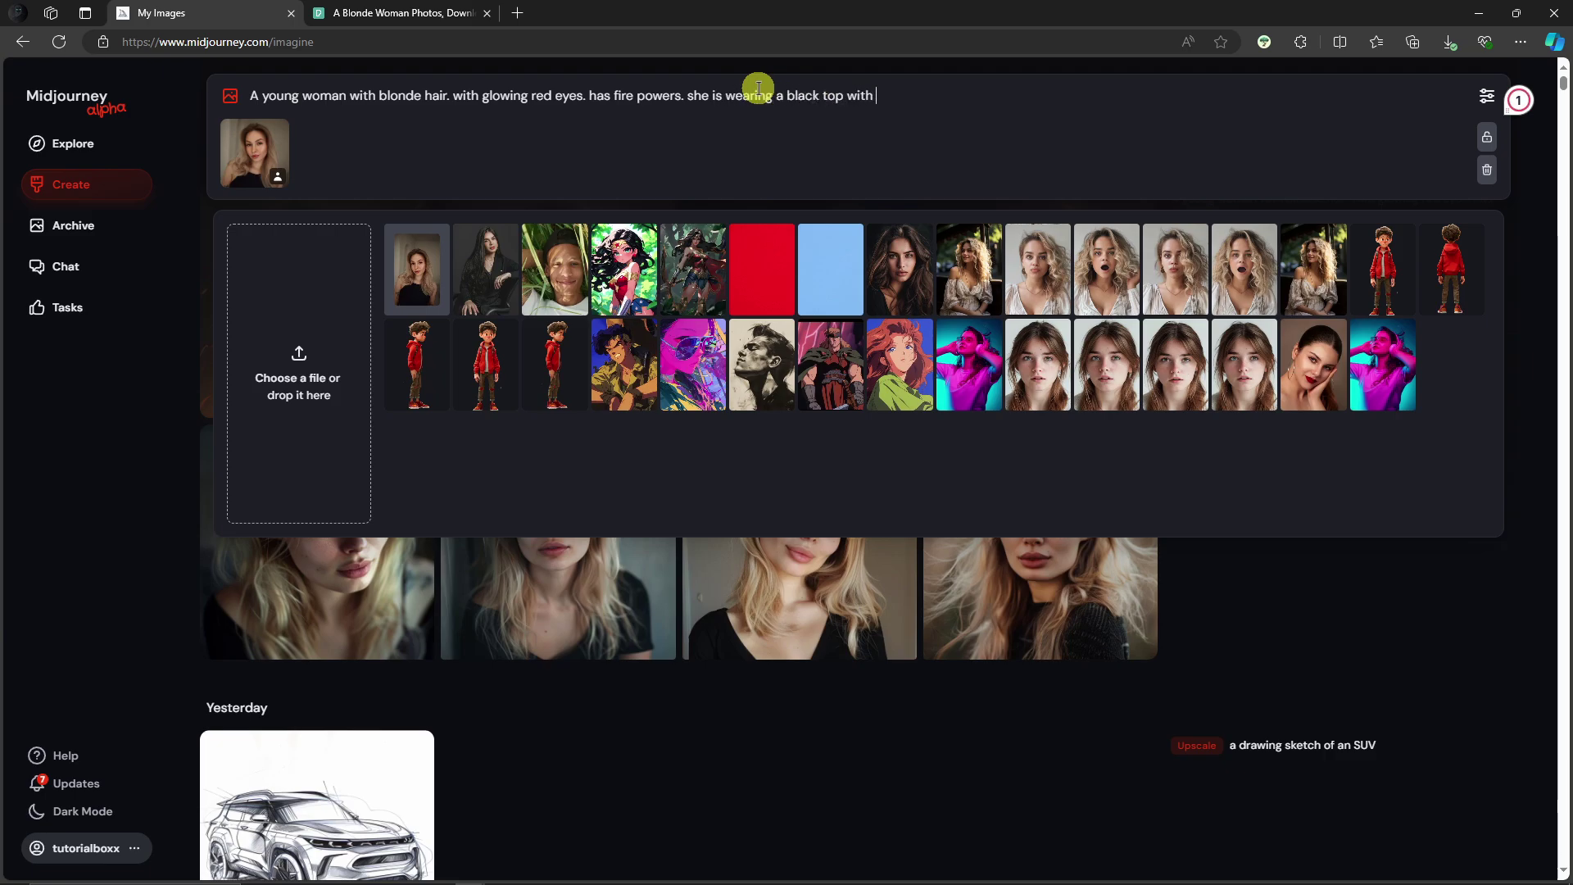
type("nk")
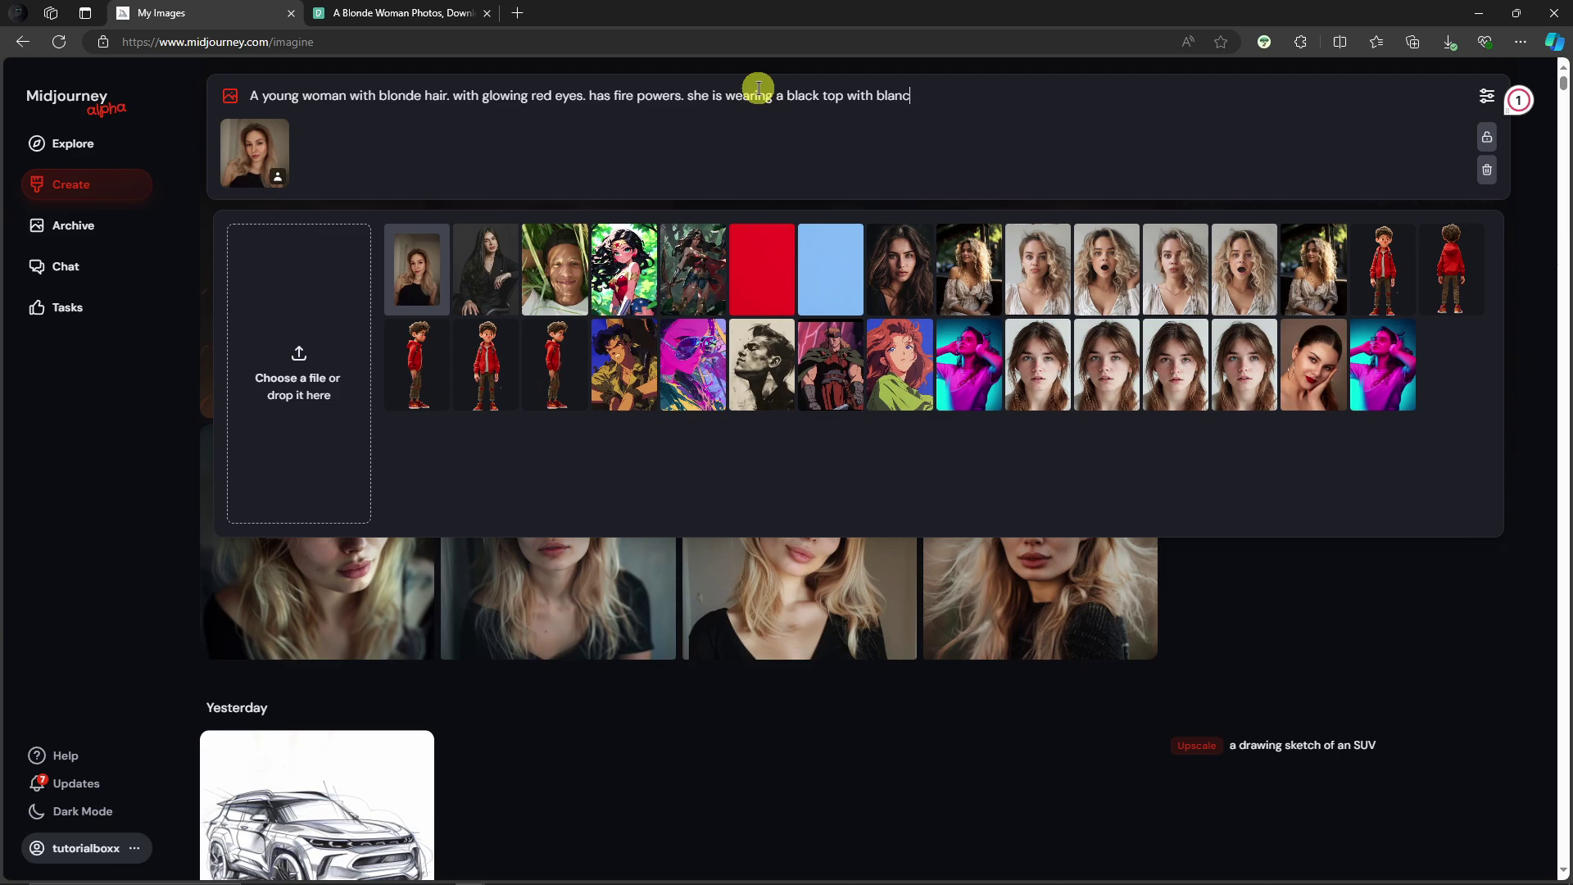
type(" pants")
left_click_drag(947, 98, 883, 99)
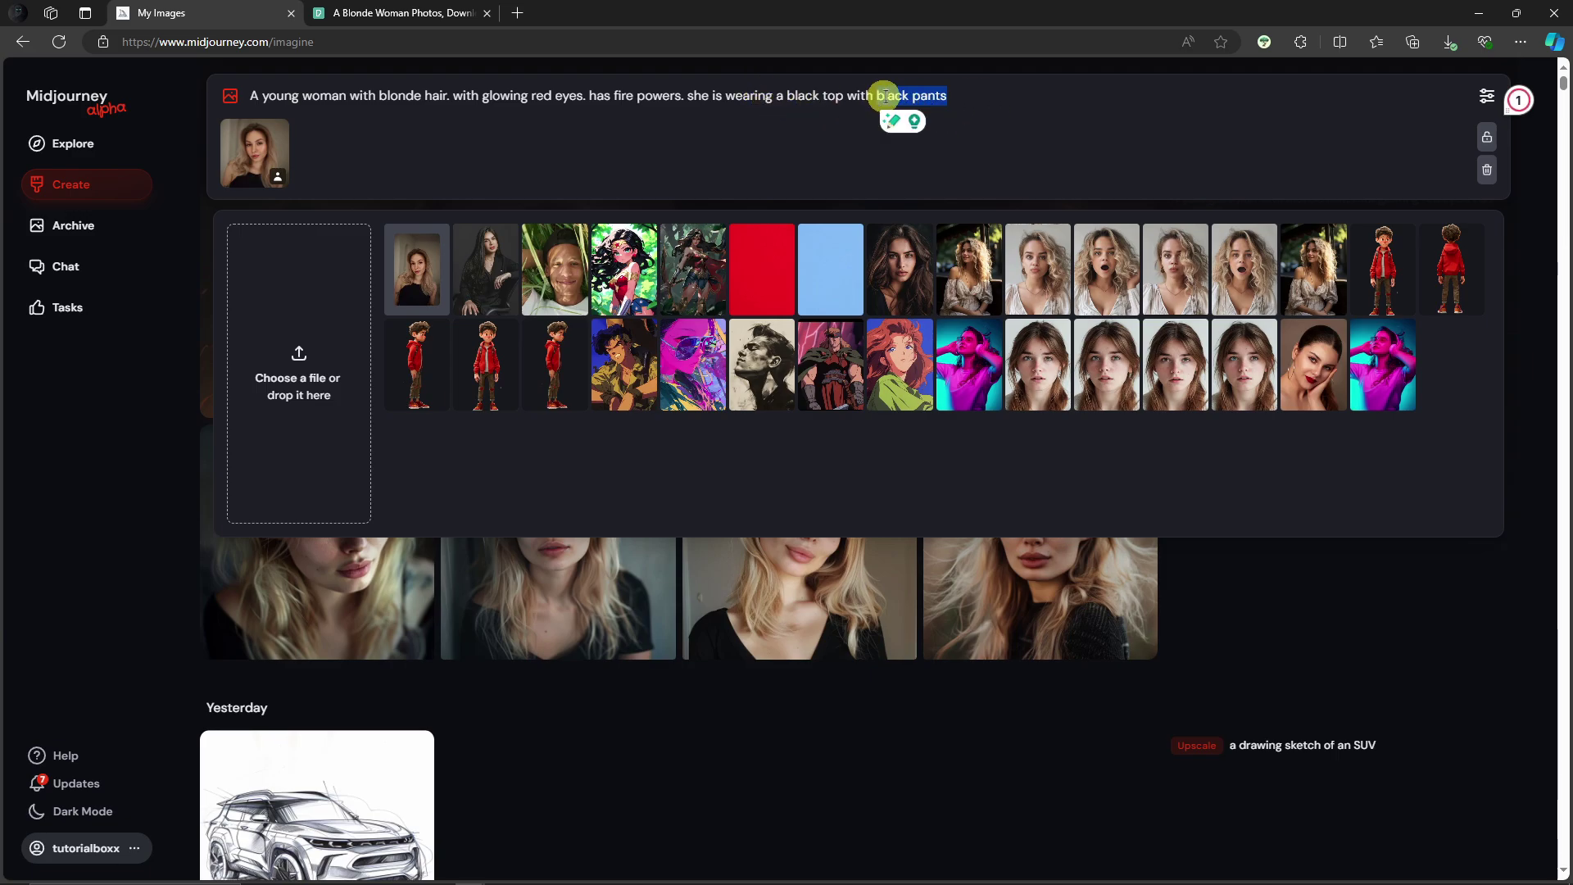
left_click(977, 91)
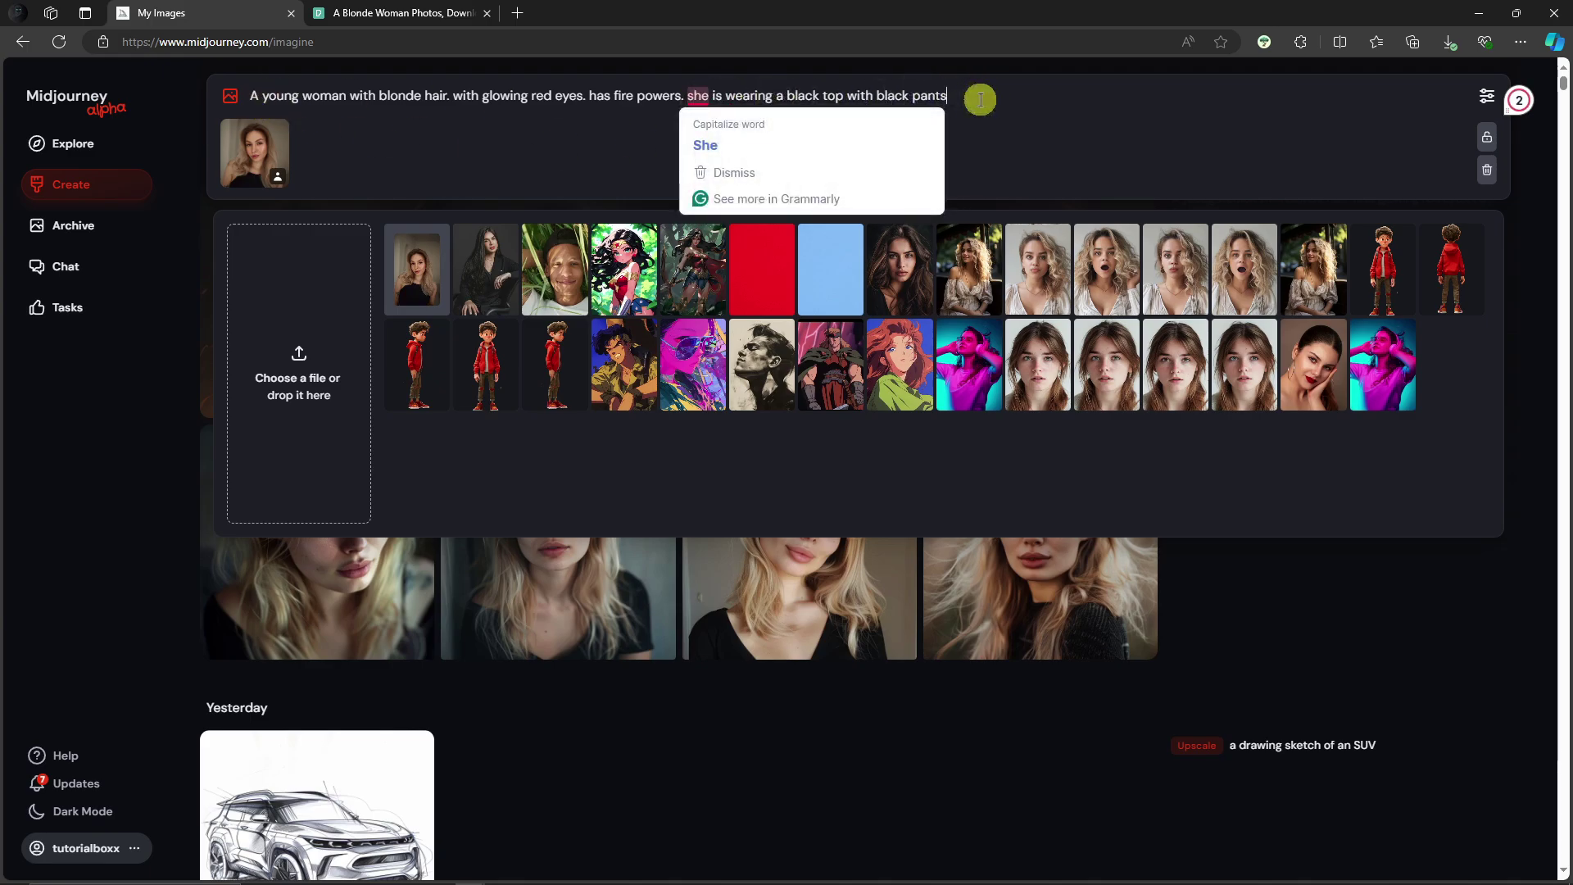
Step: Capitalize "She" with the Grammarly suggestion and generate the images from the extended prompt
mouse_move(699, 96)
left_click(710, 140)
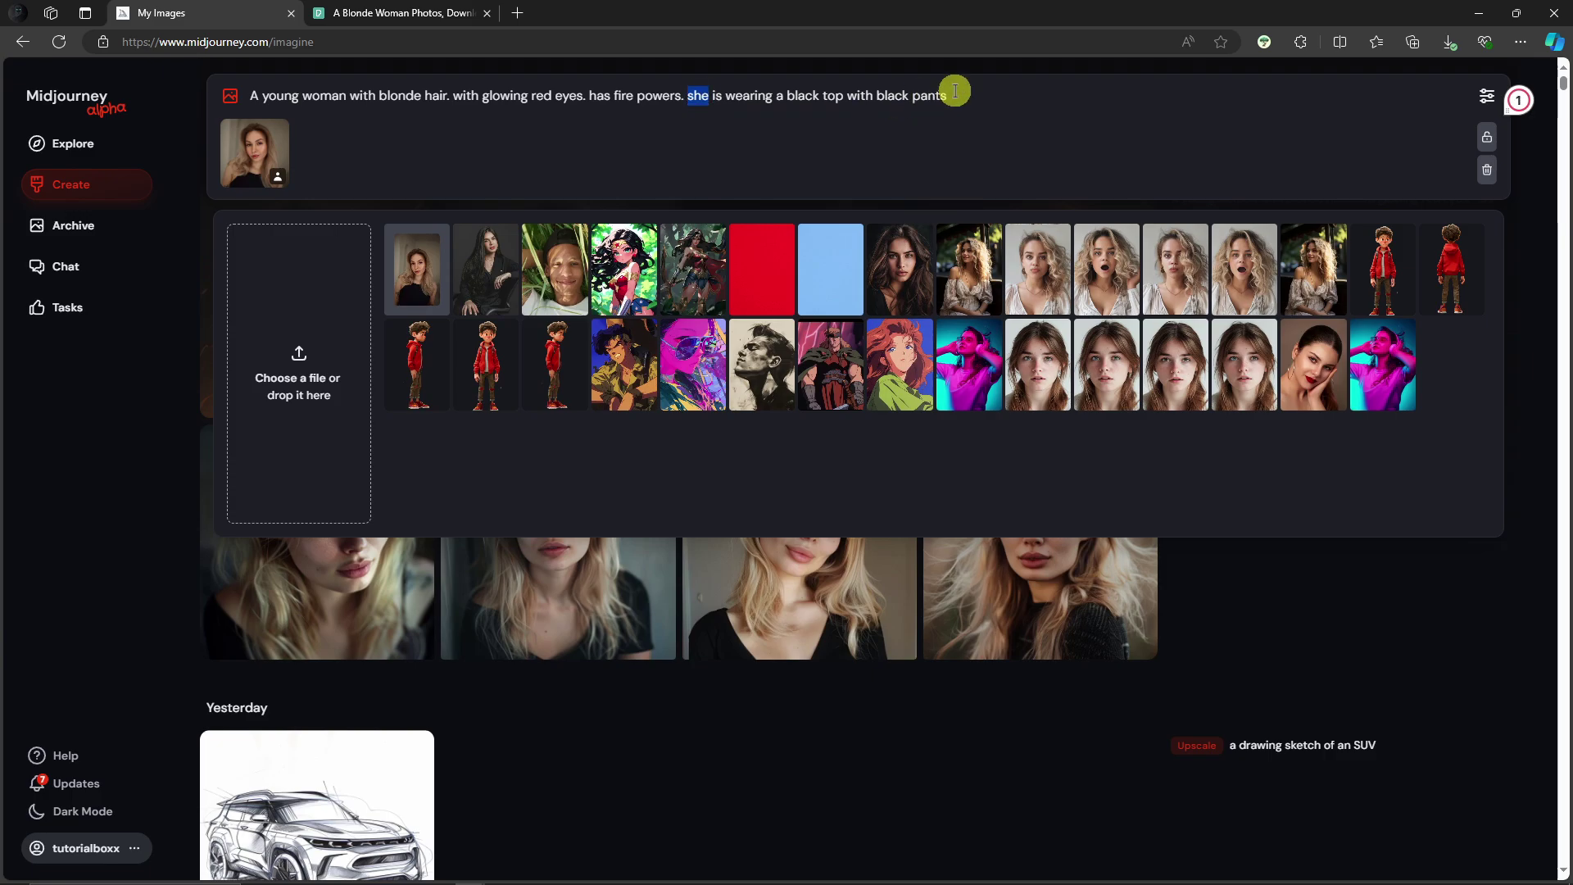
key("Return")
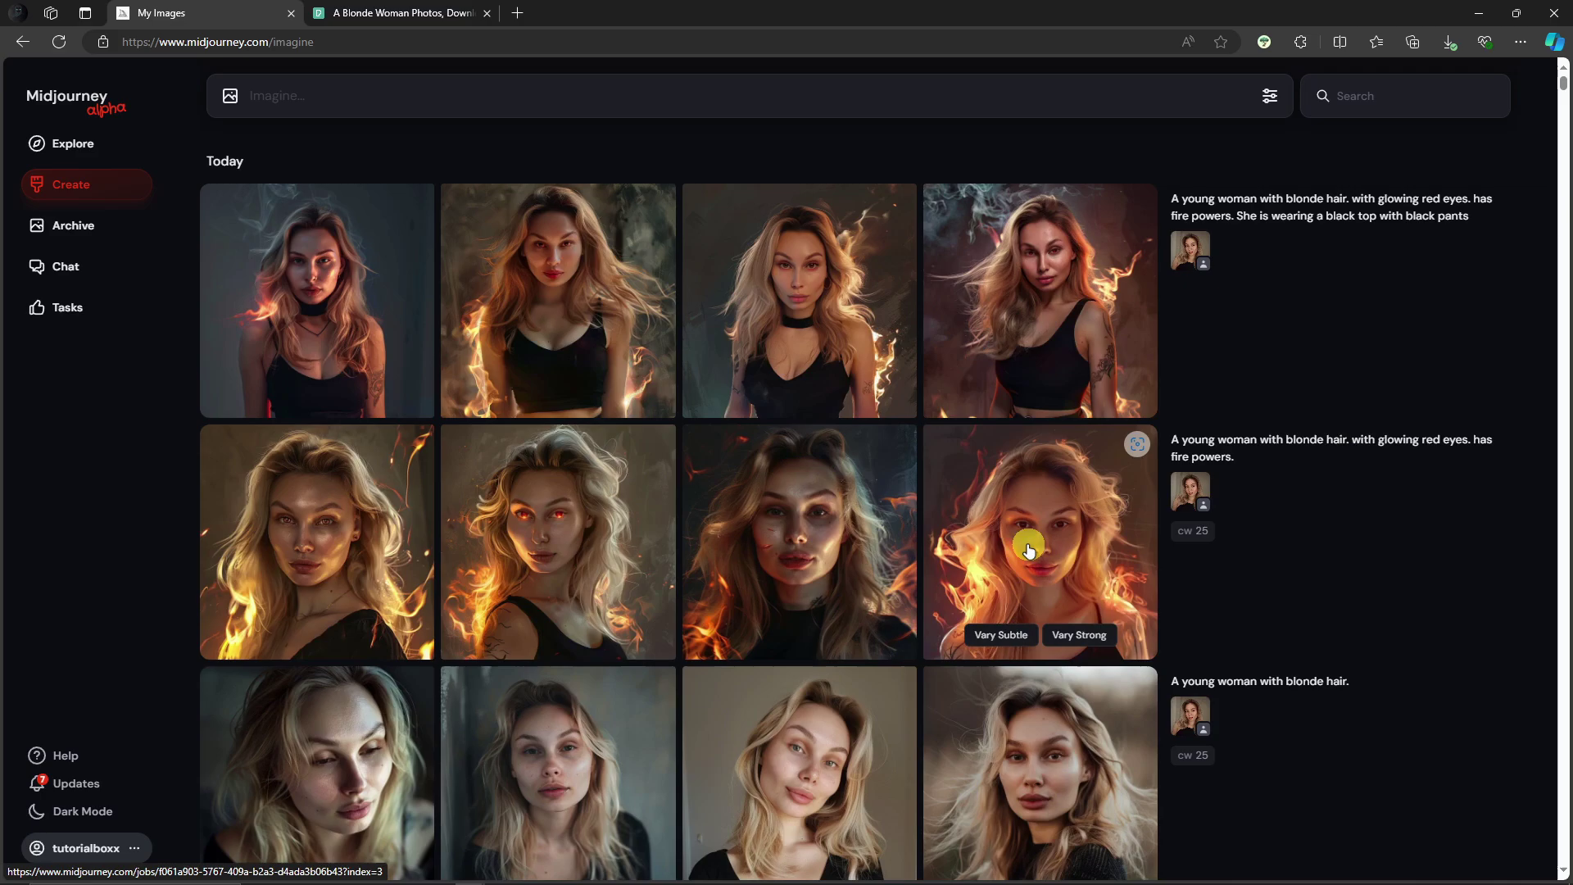
Step: Open the fourth image of the woman in the black top, save it to the computer, and close the enlarged view
left_click(1042, 222)
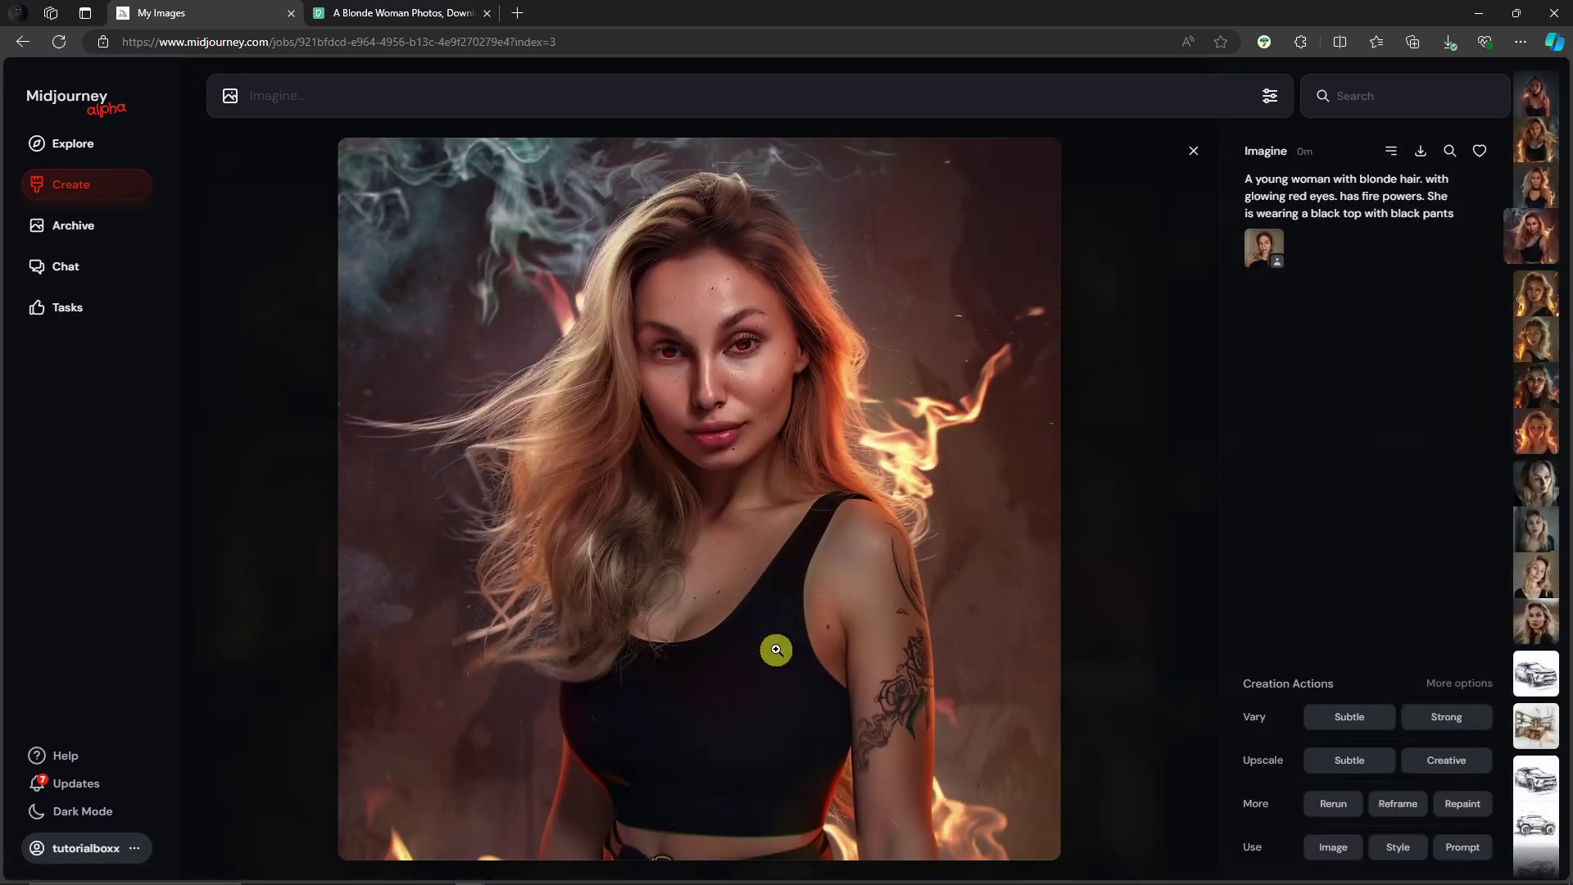
right_click(886, 433)
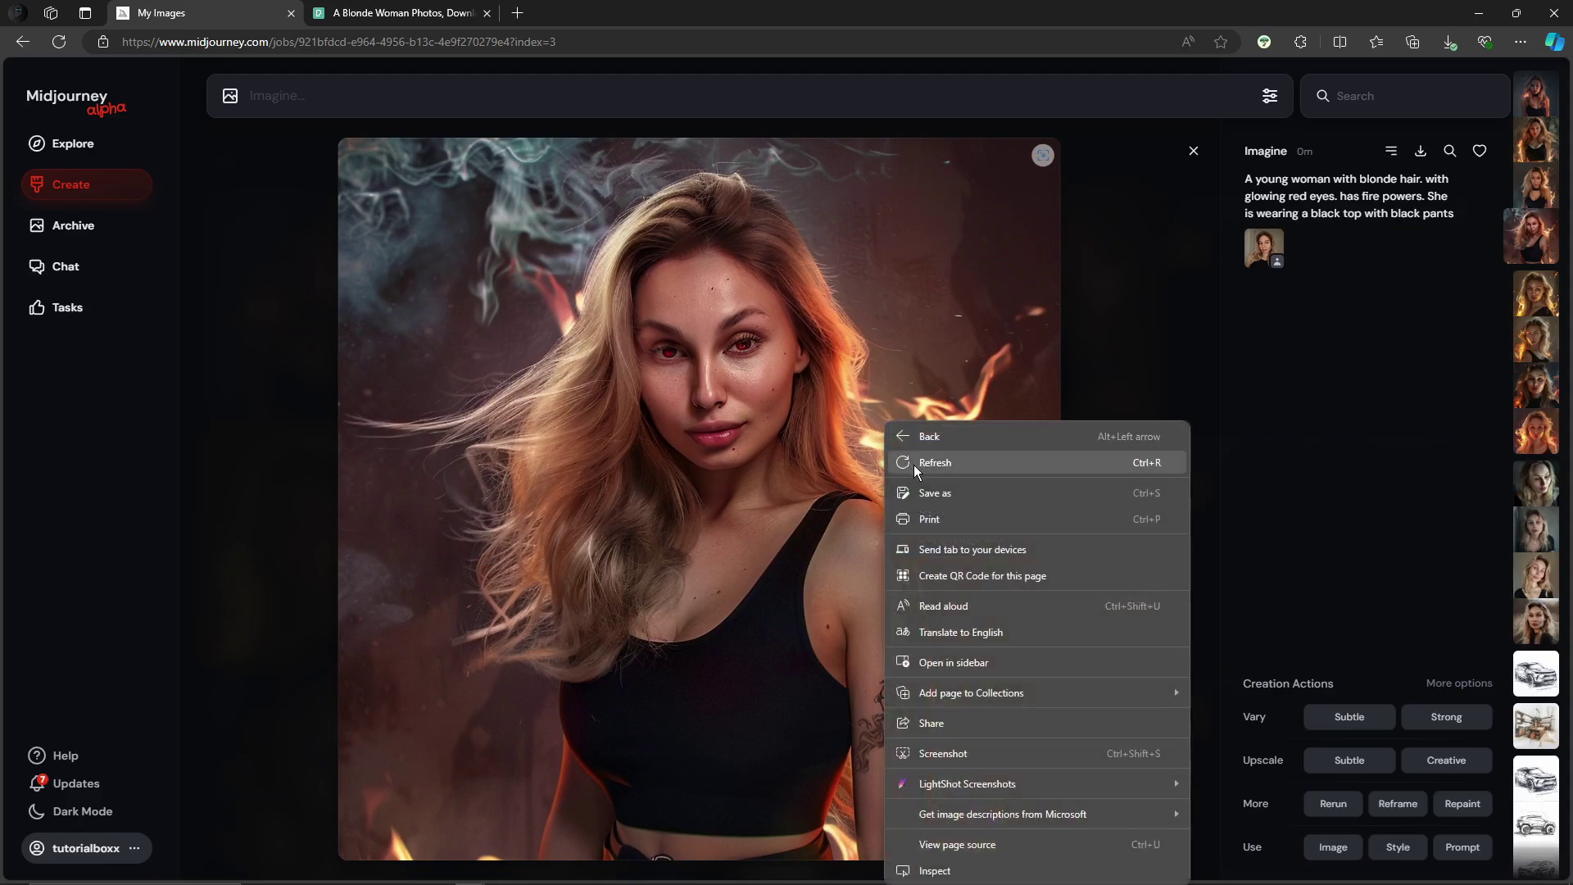
right_click(811, 439)
left_click(832, 467)
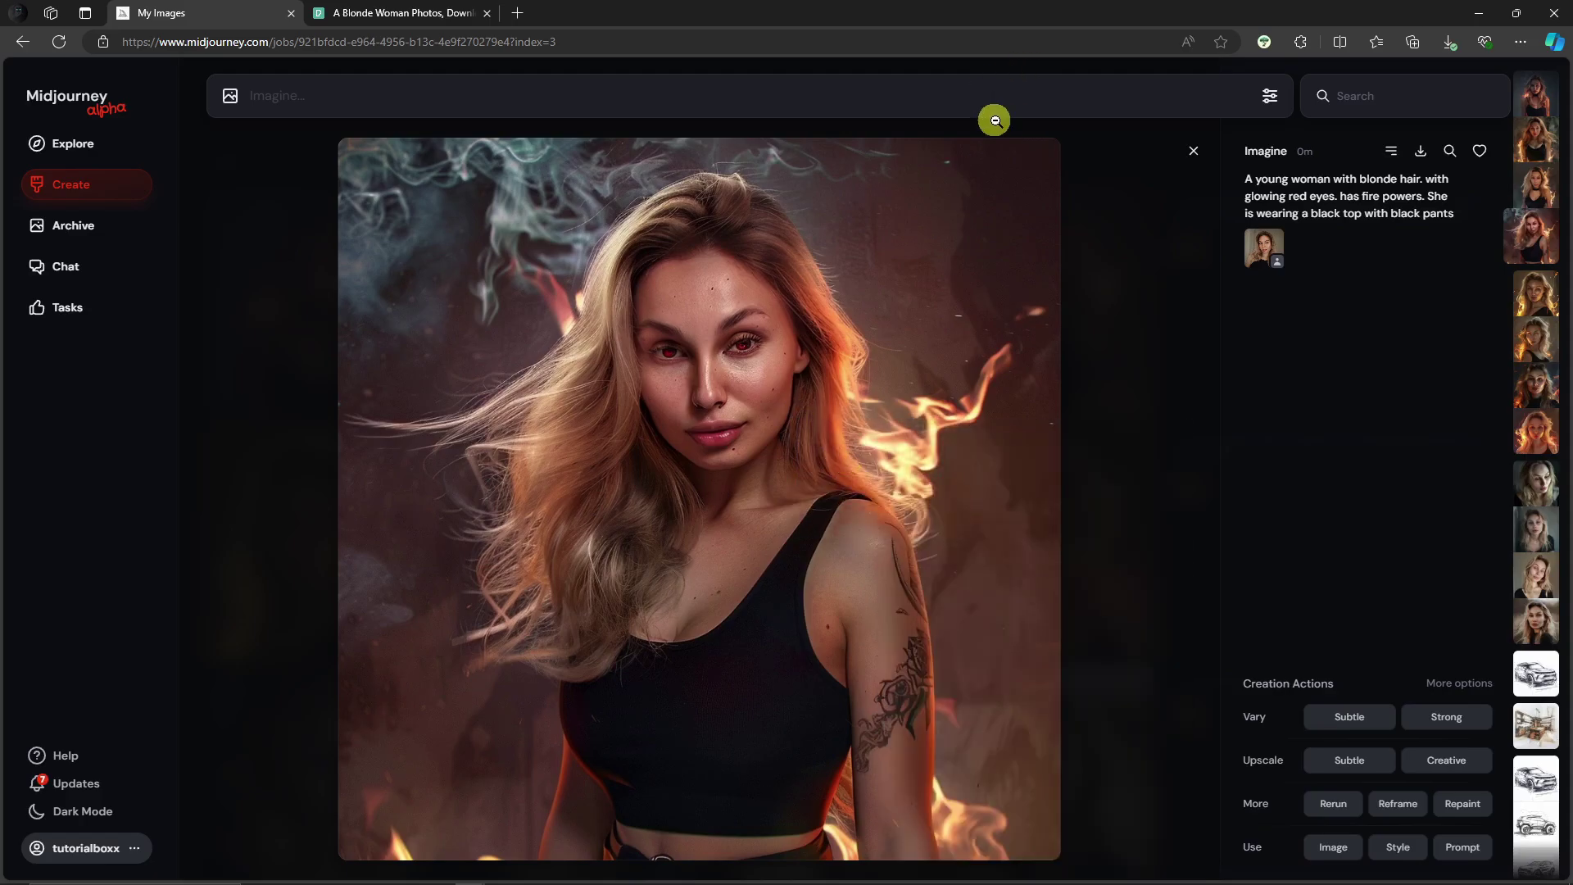
left_click(239, 240)
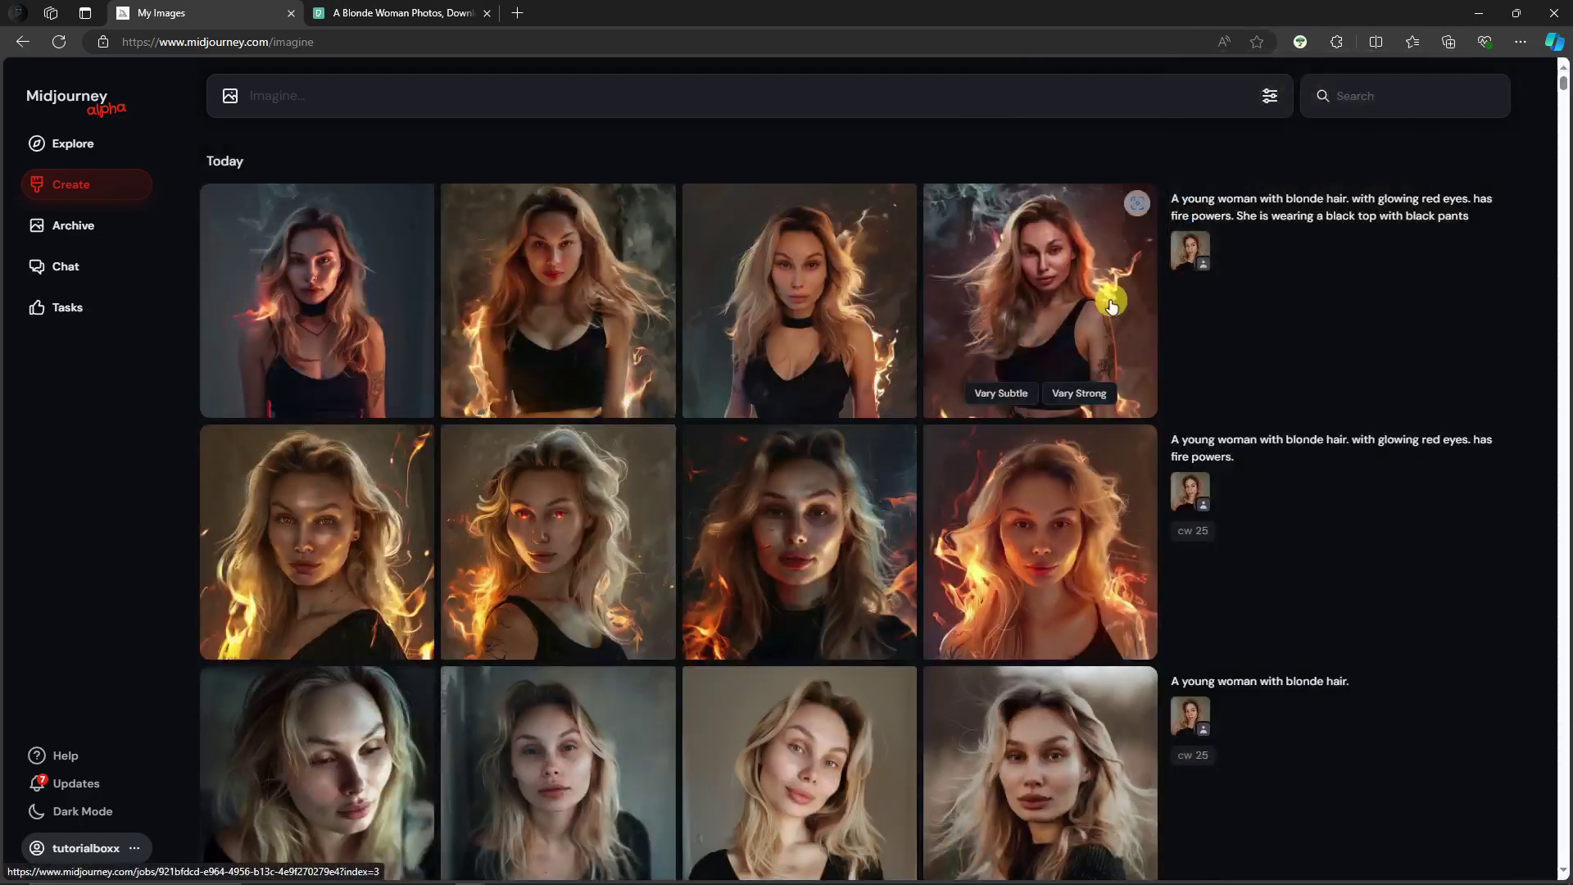
scroll(1109, 699, "down", 2)
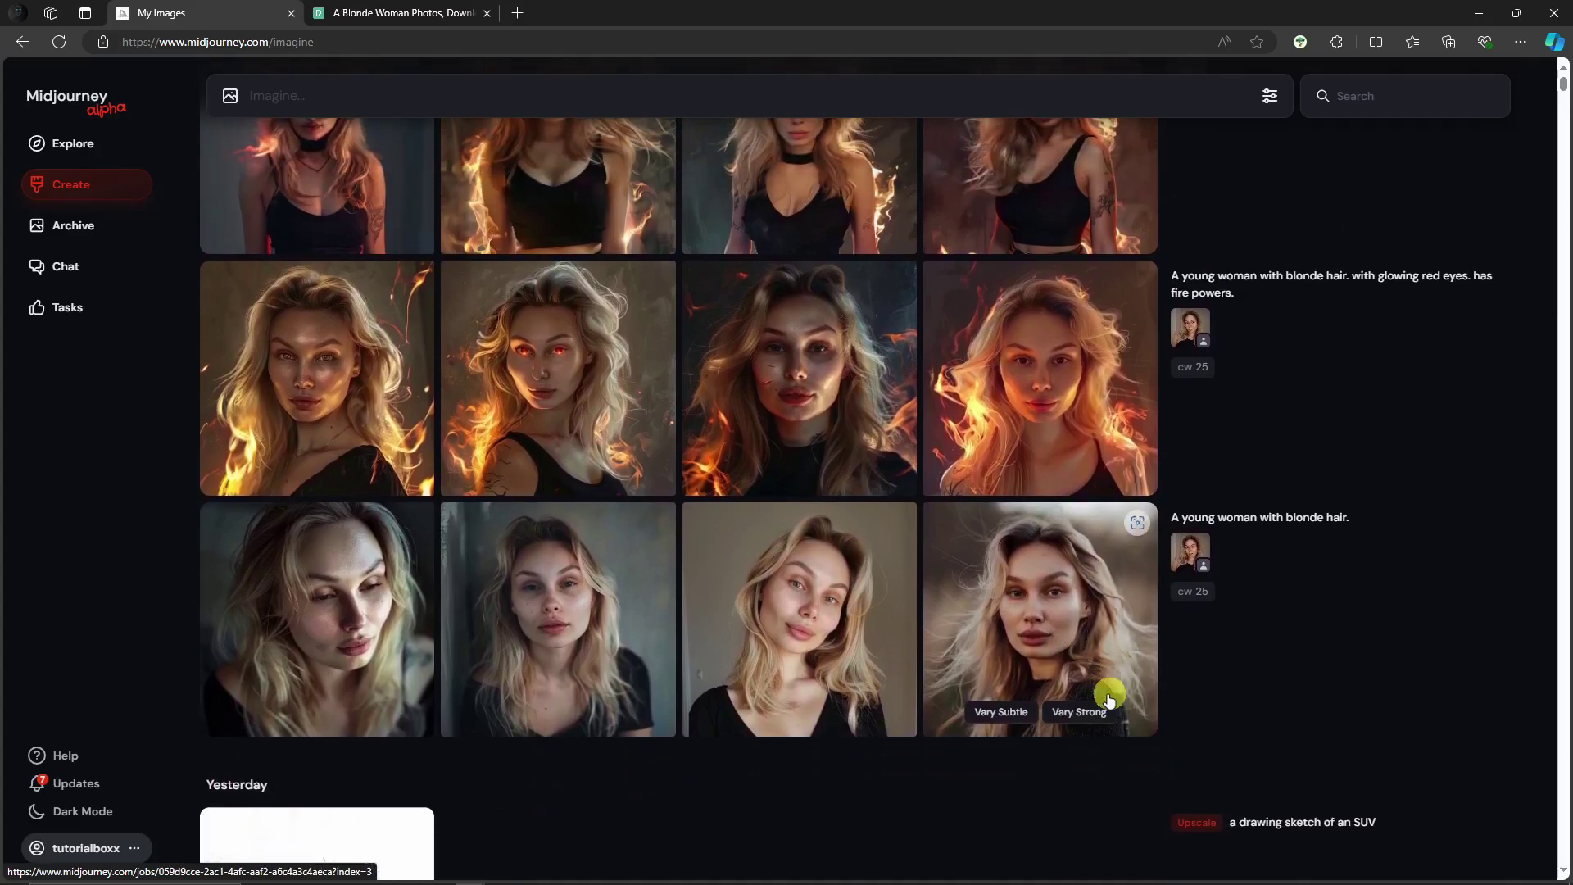
scroll(1087, 674, "up", 1)
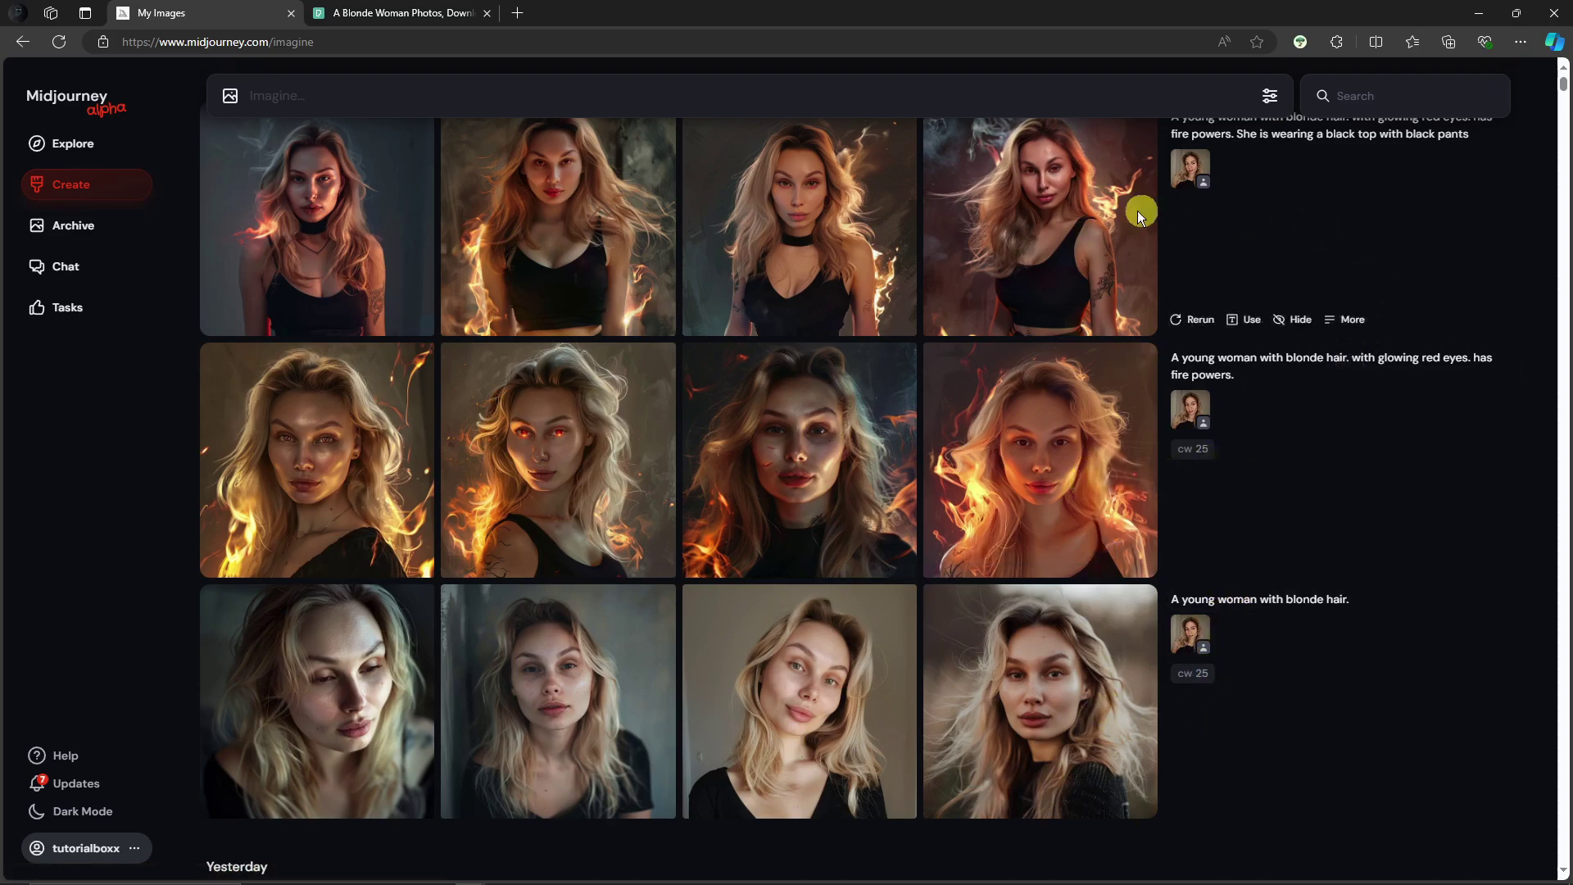
scroll(1339, 569, "up", 1)
scroll(1330, 582, "down", 1)
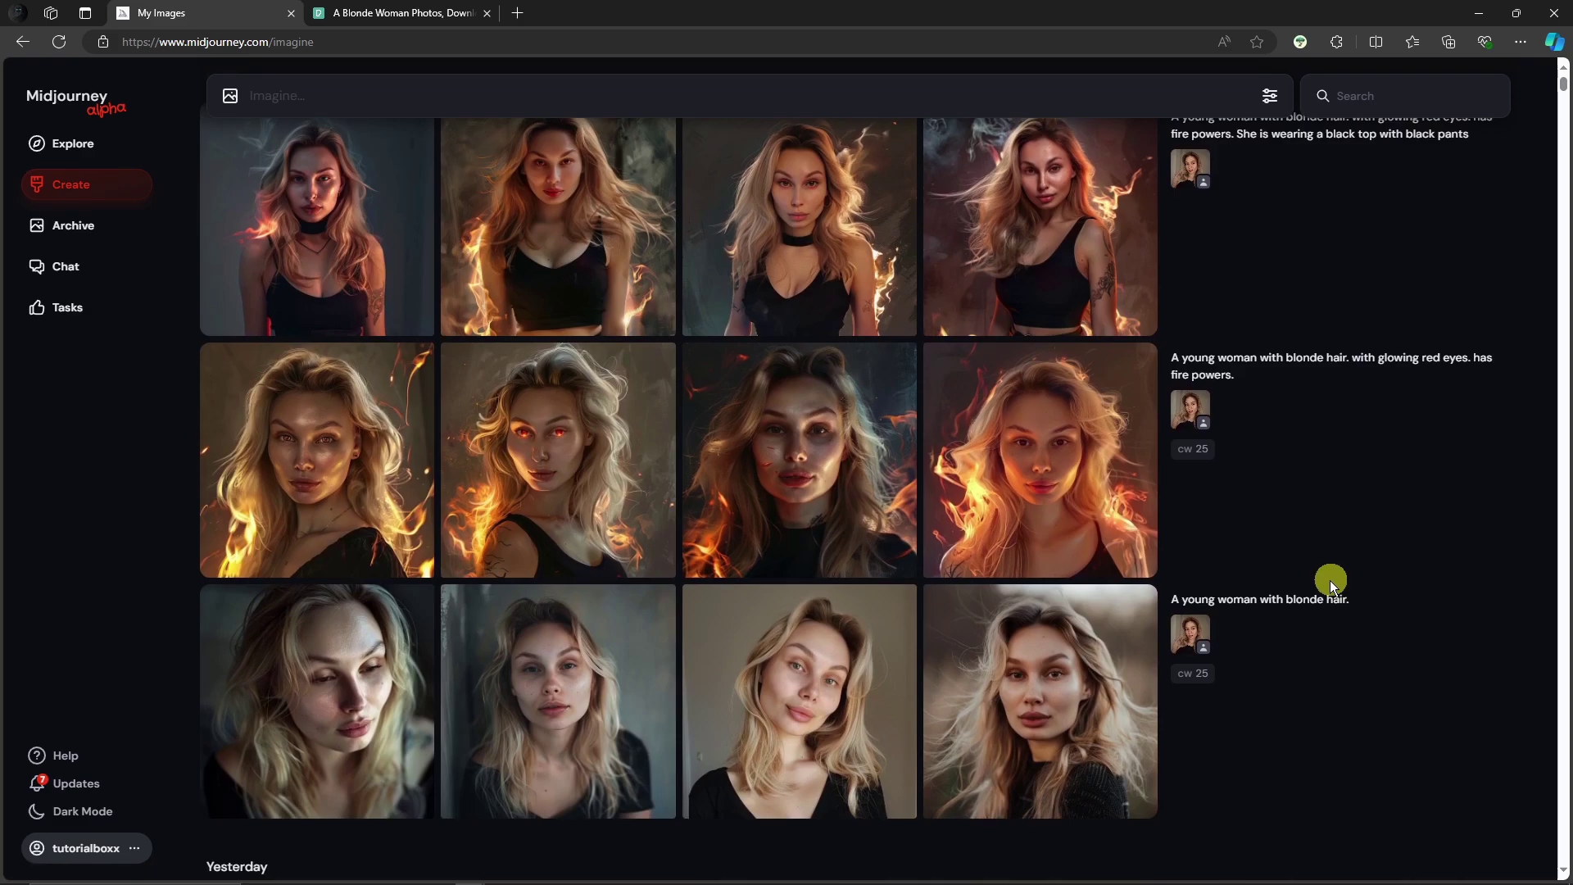
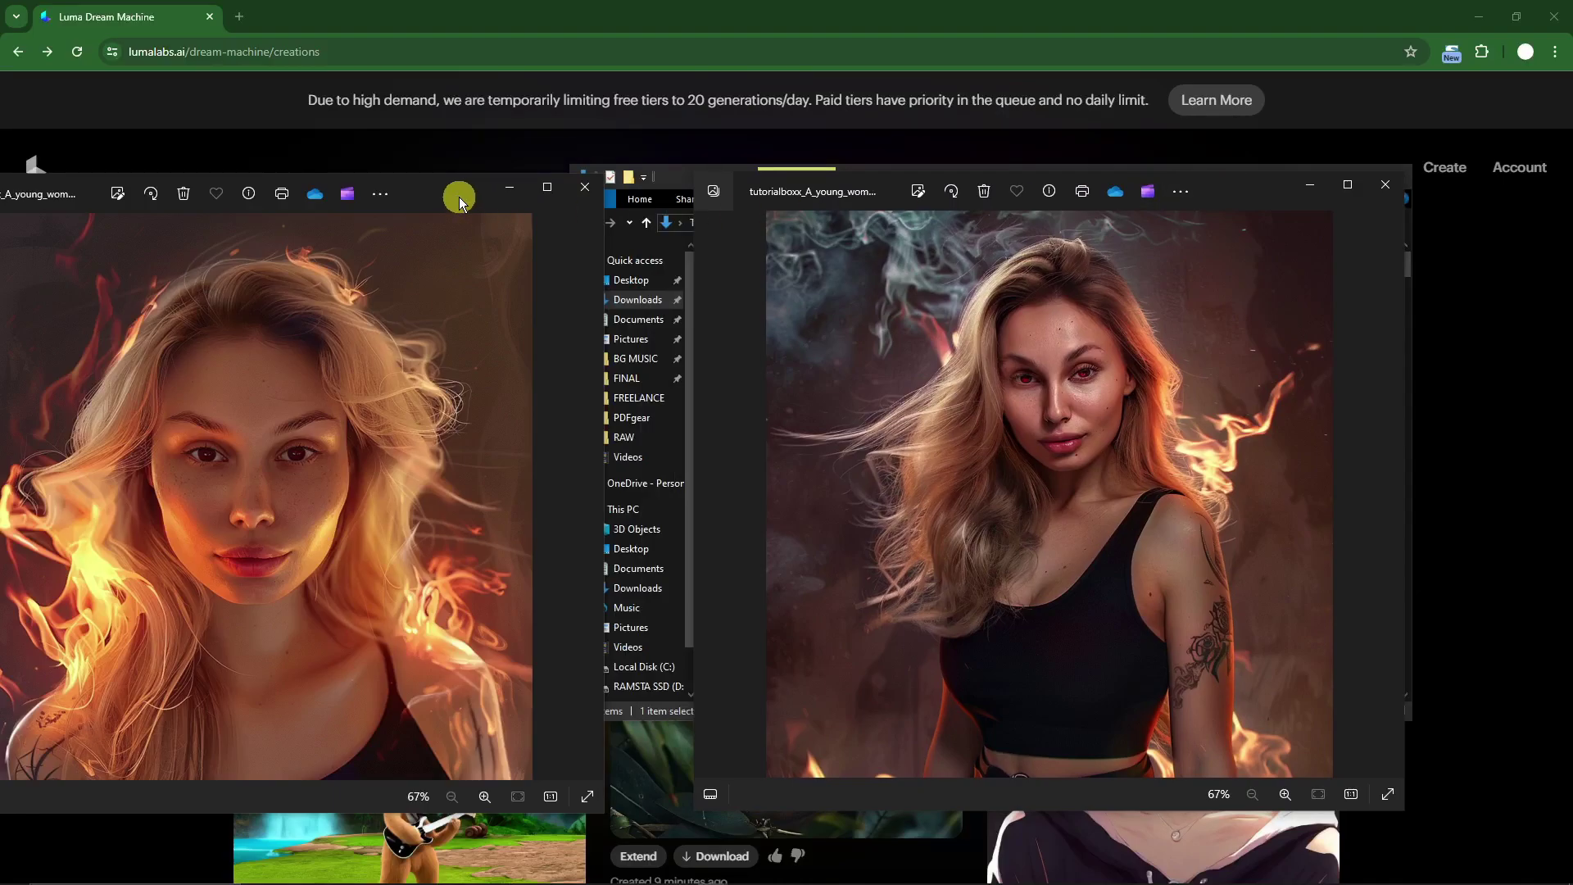
Step: Compare the two saved fire images side by side, then close both previews and the Downloads folder
left_click_drag(459, 197, 558, 194)
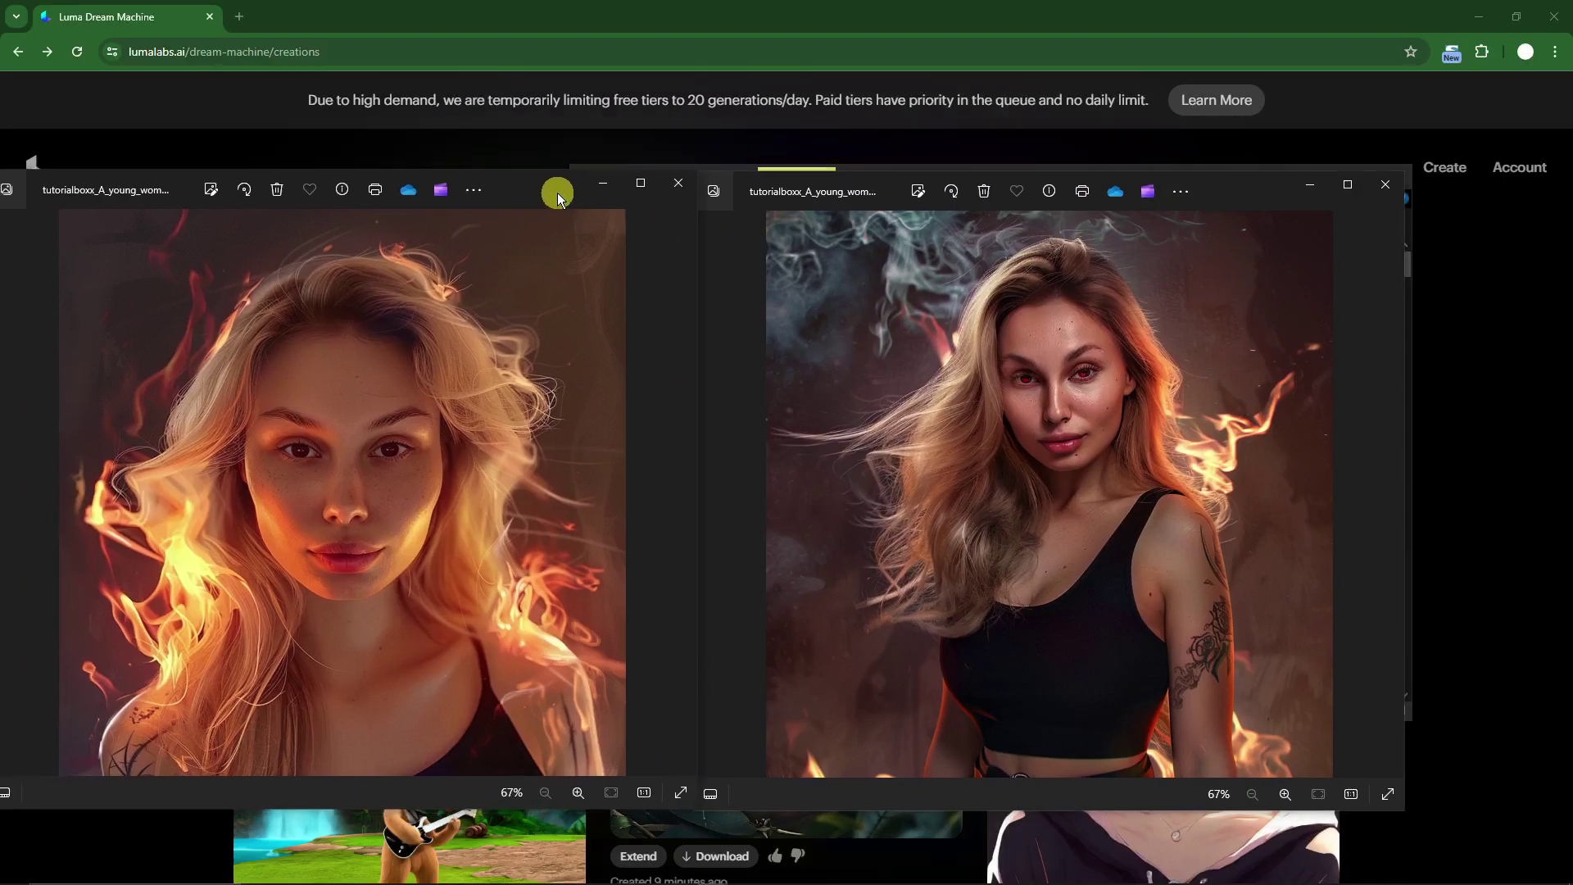
left_click(681, 182)
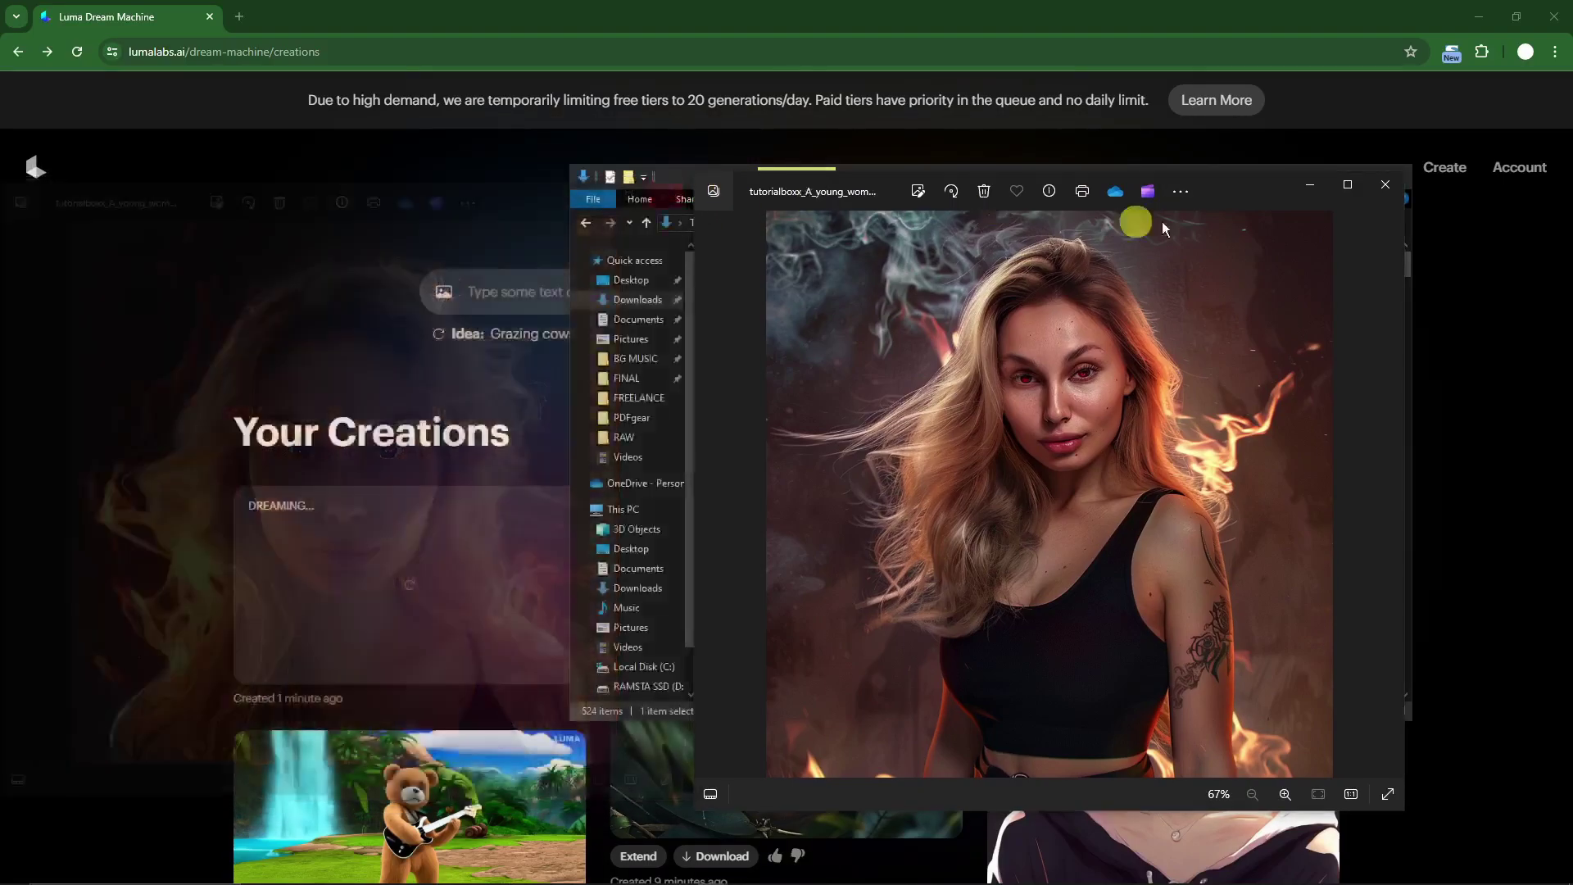
left_click(1387, 184)
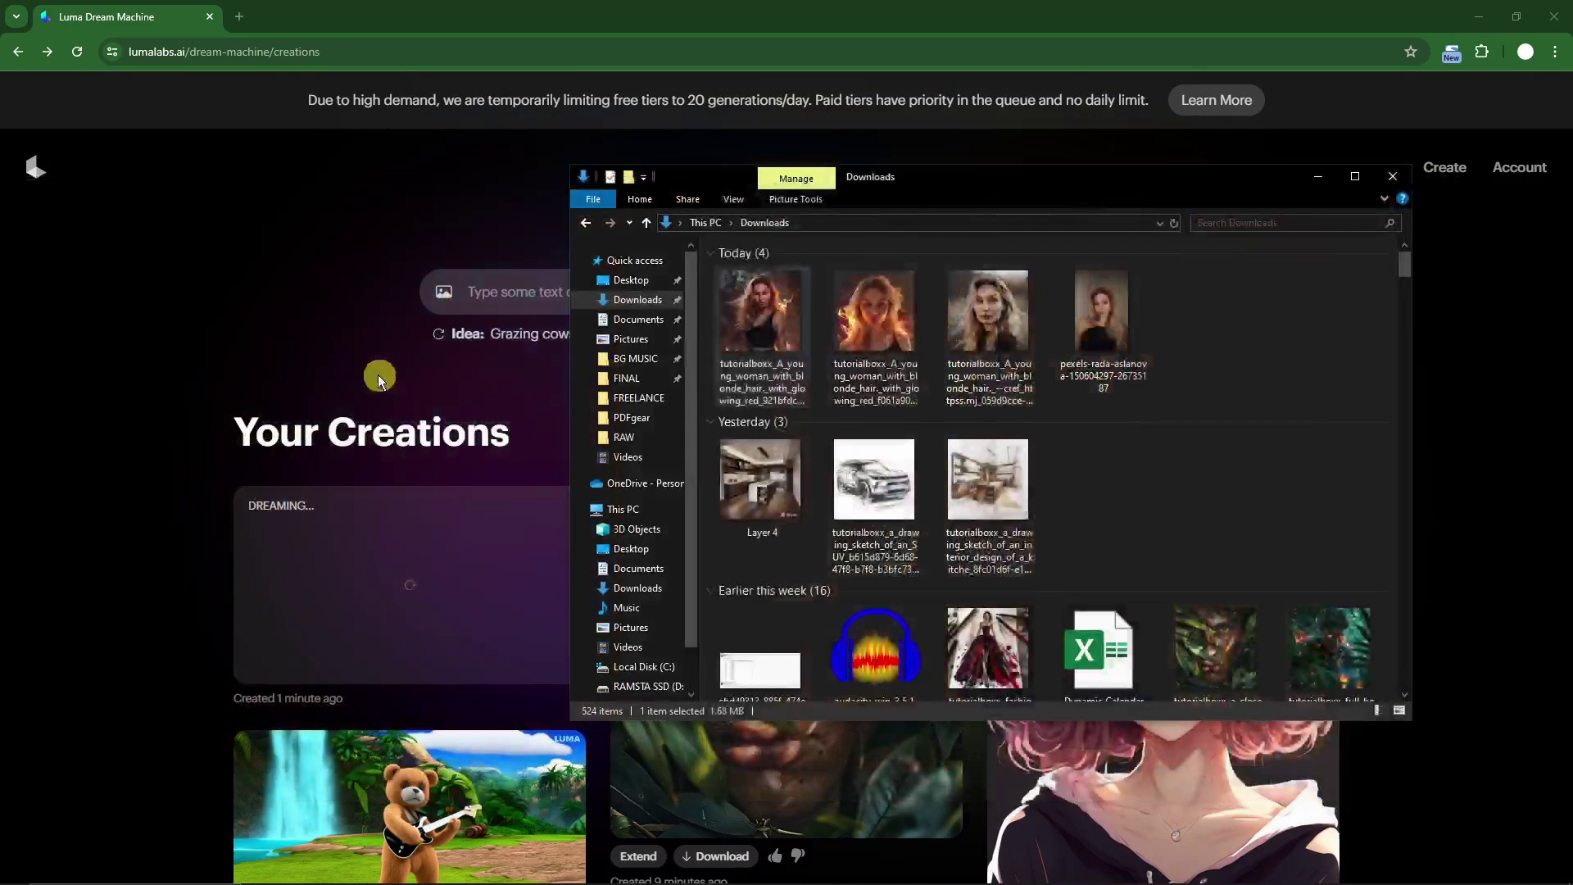
left_click(1394, 182)
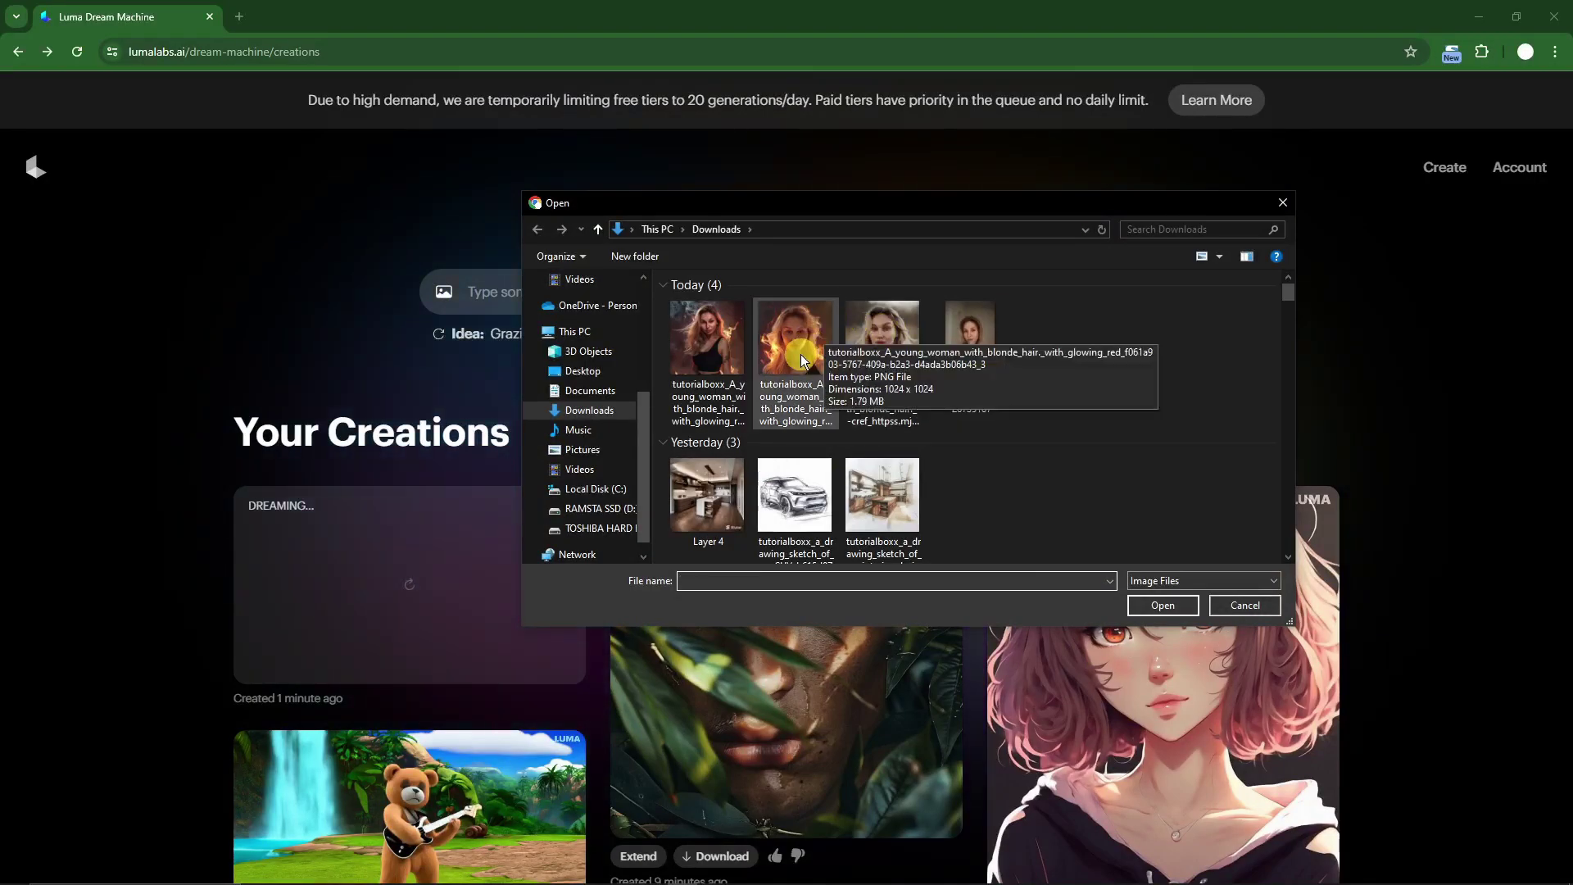
Step: Upload the close-up fire portrait as the start frame and the black top image as the end frame in Luma Dream Machine
double_click(799, 354)
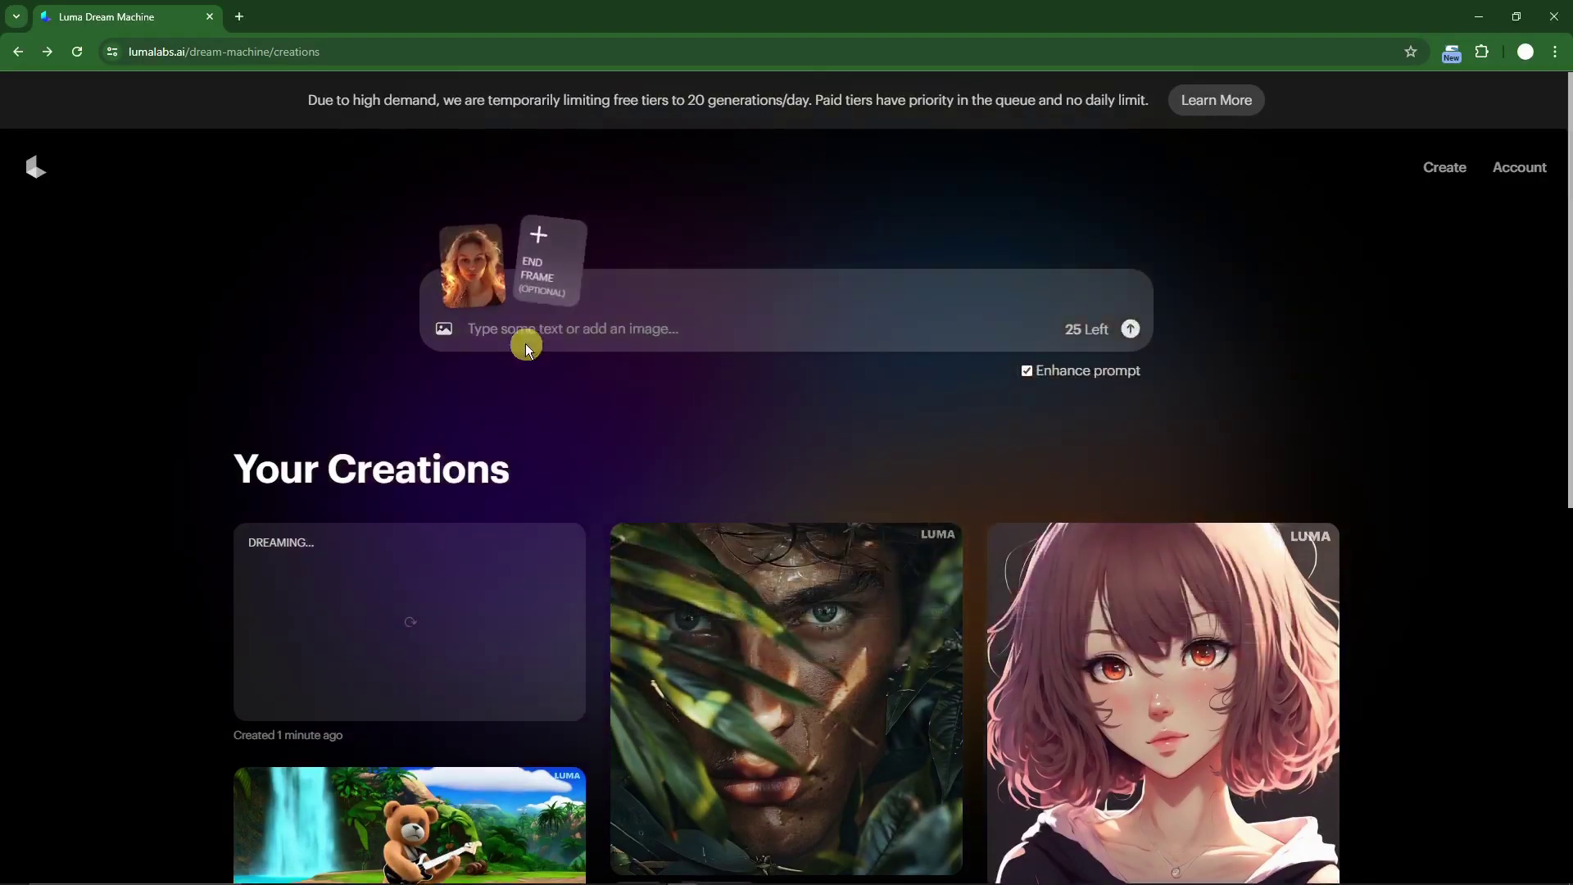
left_click(541, 246)
left_click(691, 346)
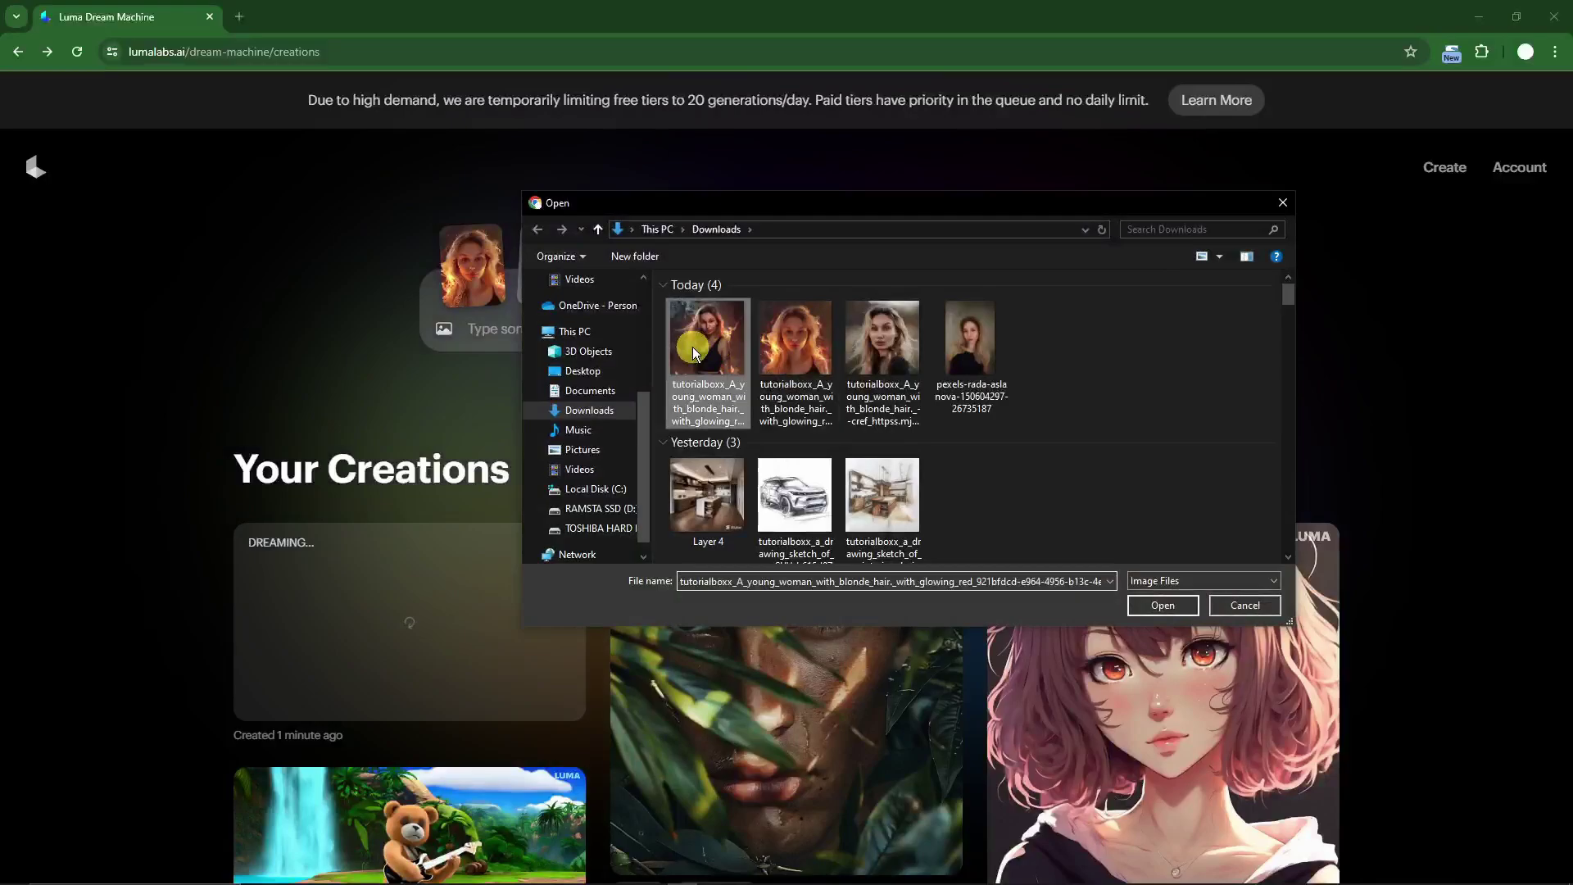
double_click(691, 346)
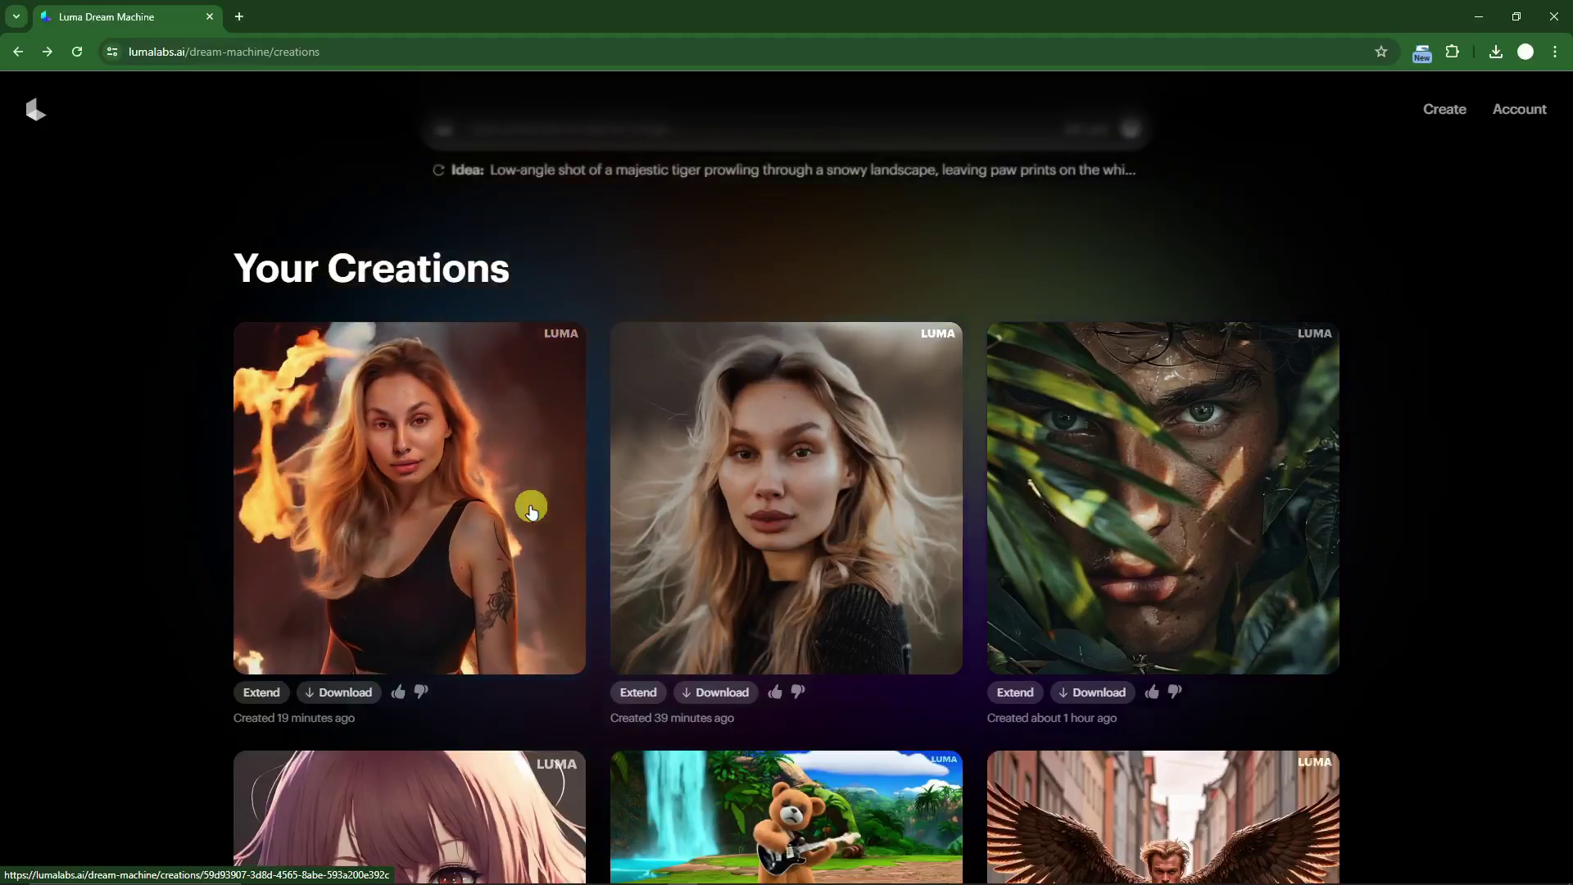
left_click(386, 685)
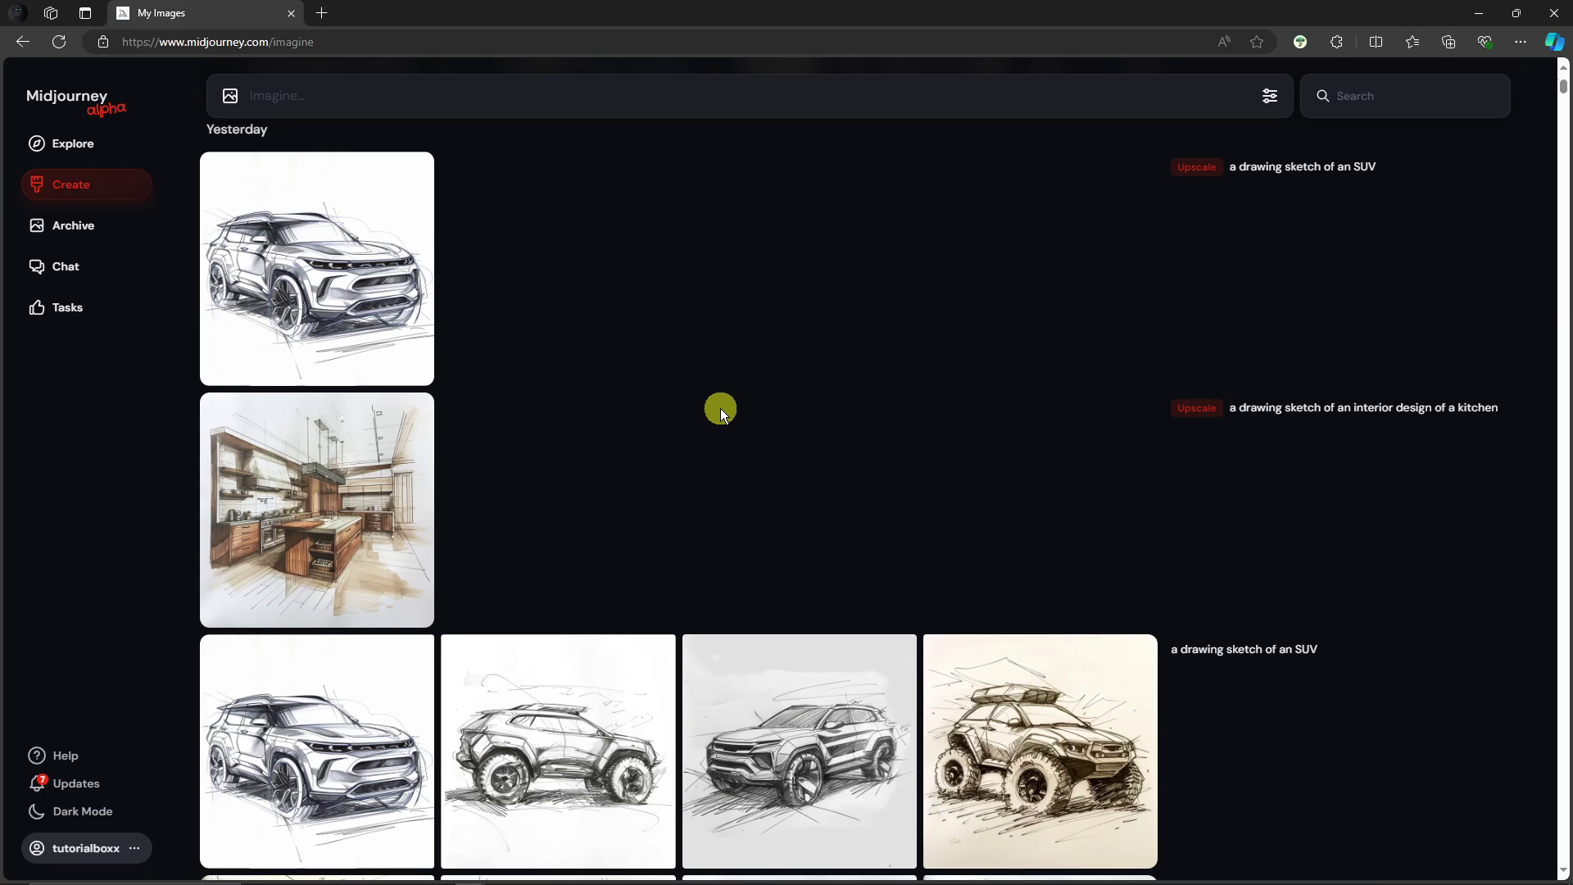
scroll(720, 408, "down", 2)
scroll(720, 408, "up", 4)
scroll(720, 408, "up", 5)
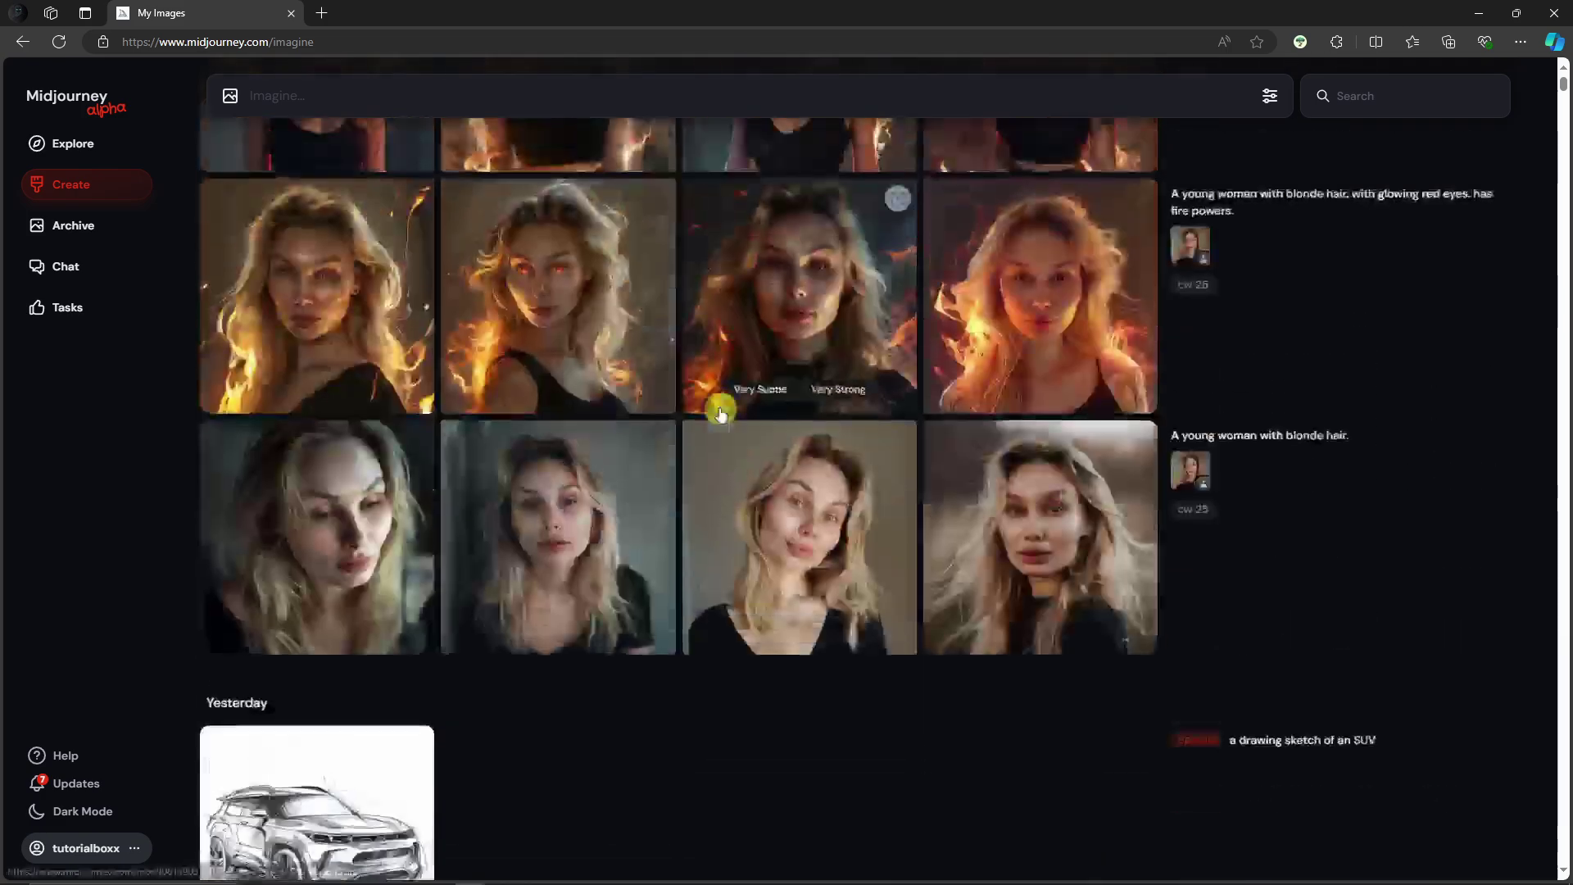
scroll(799, 537, "up", 3)
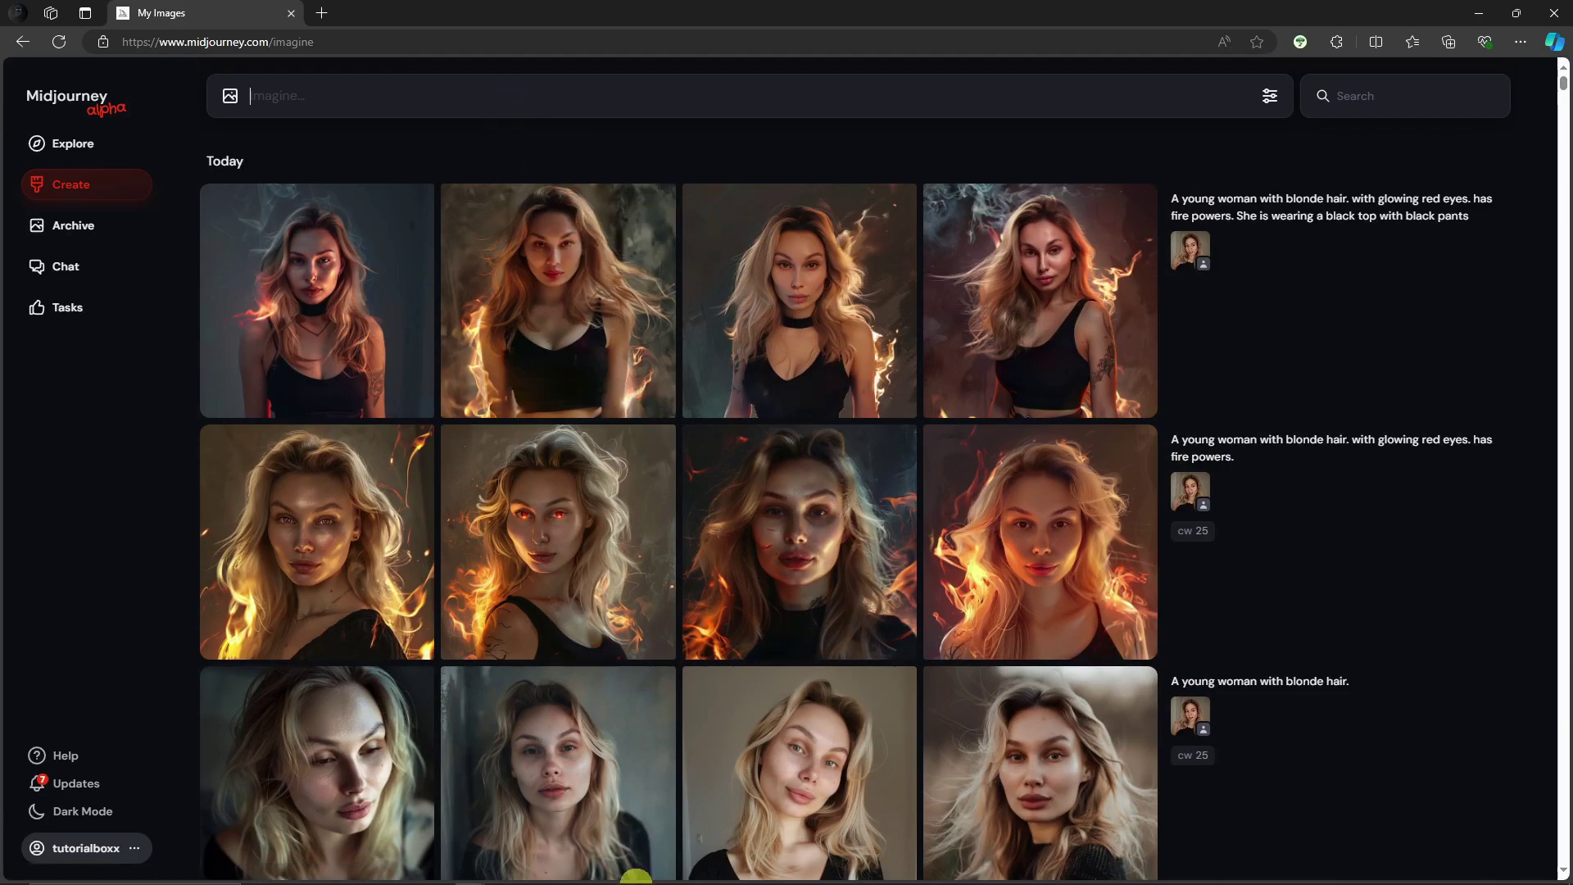
Step: Copy the yellow shirt prompt from Notepad into Midjourney, worded "photo of a blonde woman wearing a yellow collared shirt in Downtown Newyork"
left_click(712, 878)
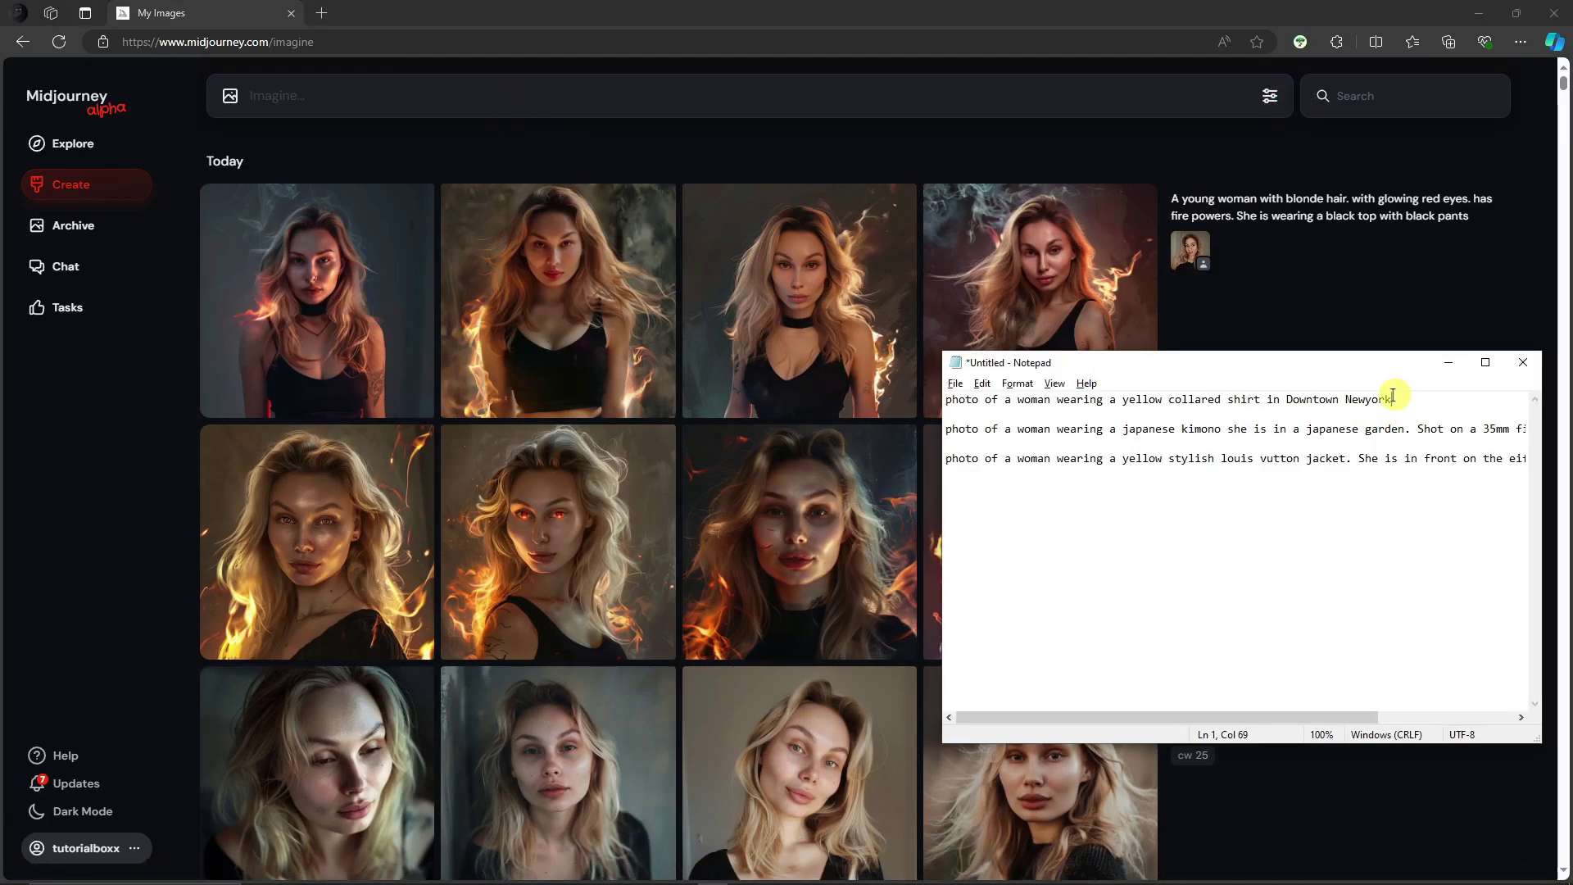
left_click_drag(1392, 396, 931, 382)
key("ctrl+c")
left_click(693, 95)
key("ctrl+v")
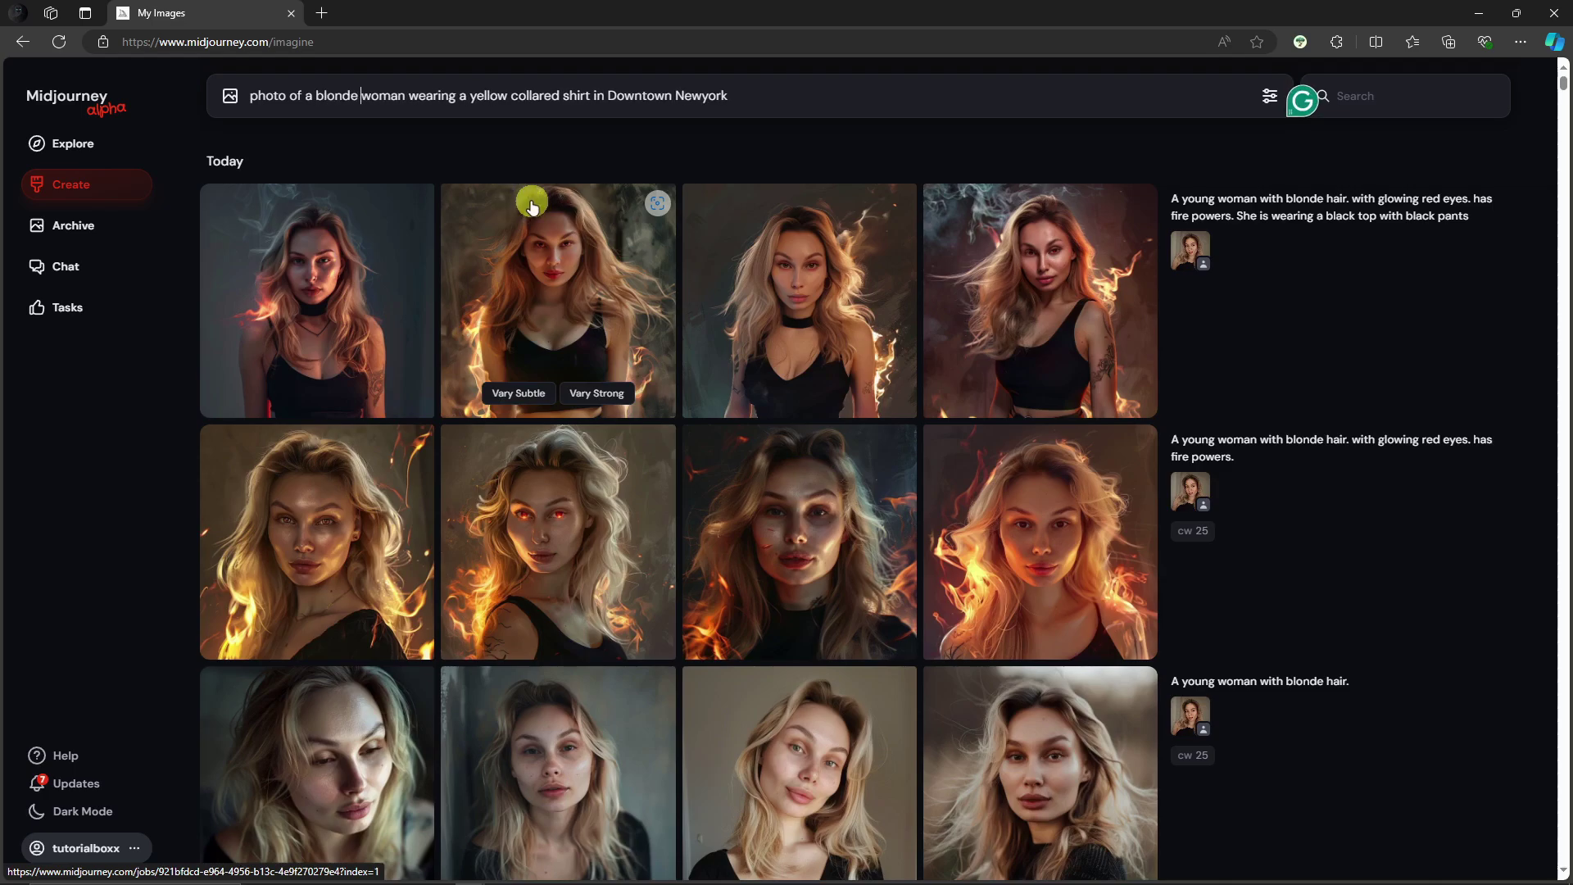
Step: Add the uploaded portrait as the character reference for the yellow collared shirt prompt and close the image selection area
left_click(232, 100)
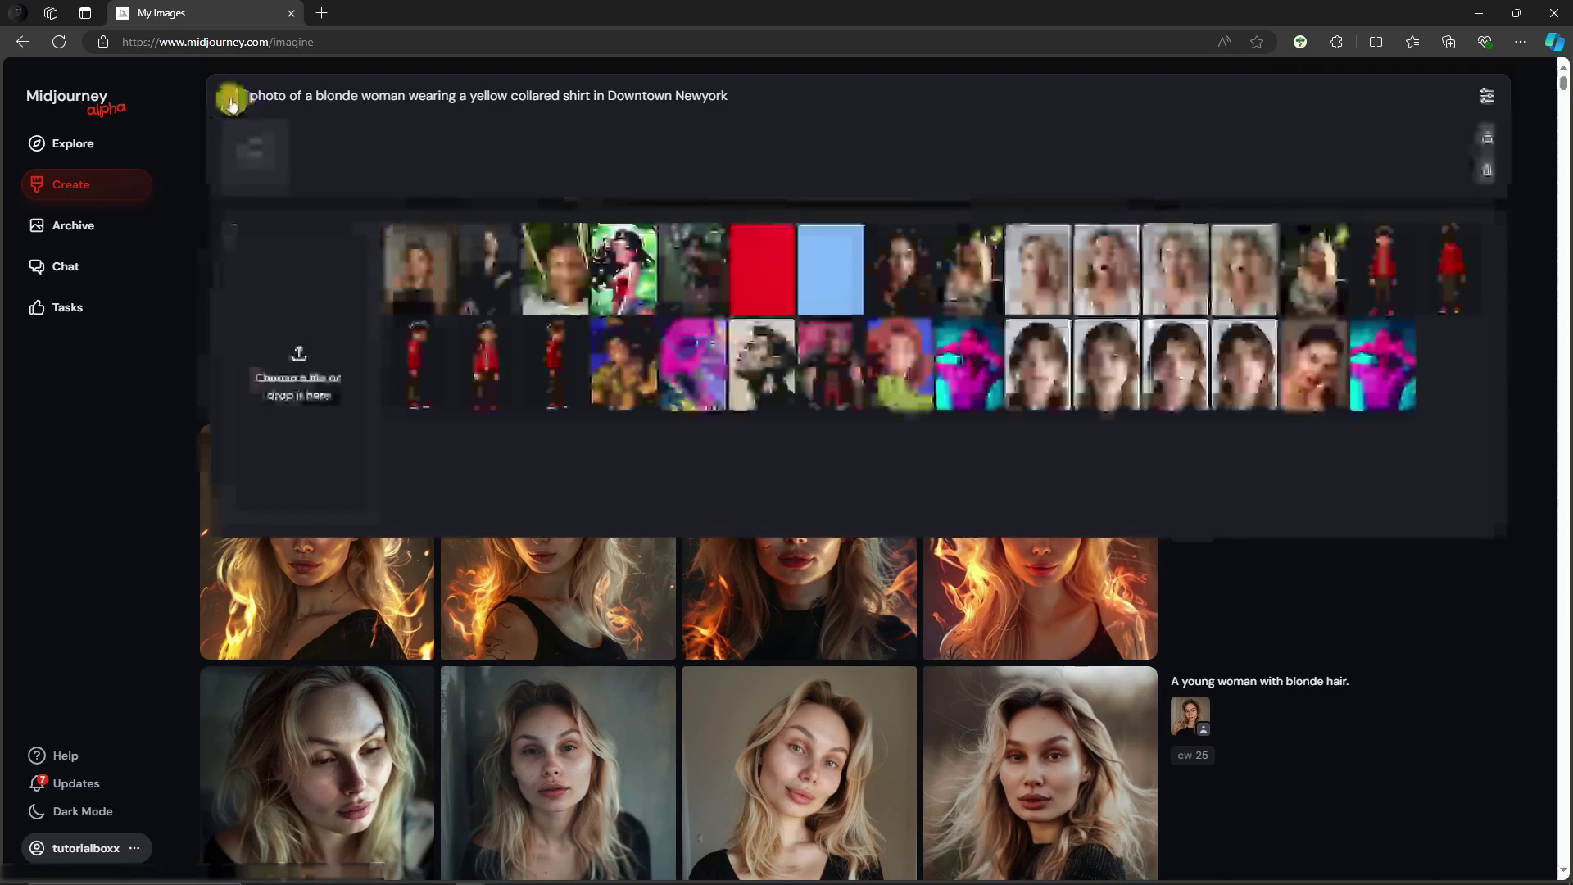
left_click(410, 272)
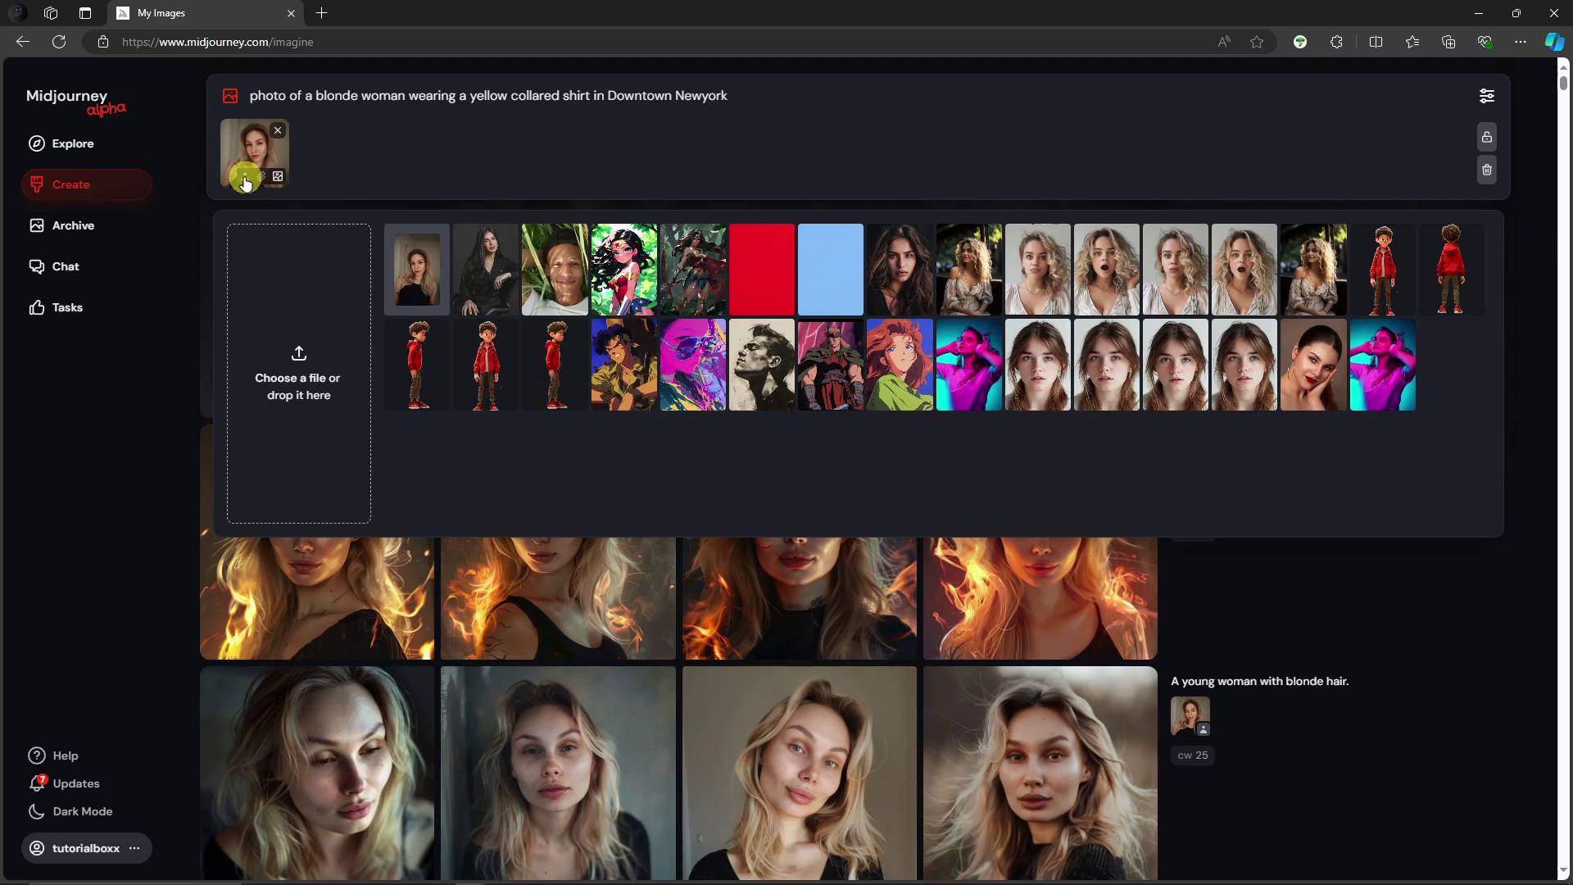
left_click(244, 182)
left_click(134, 438)
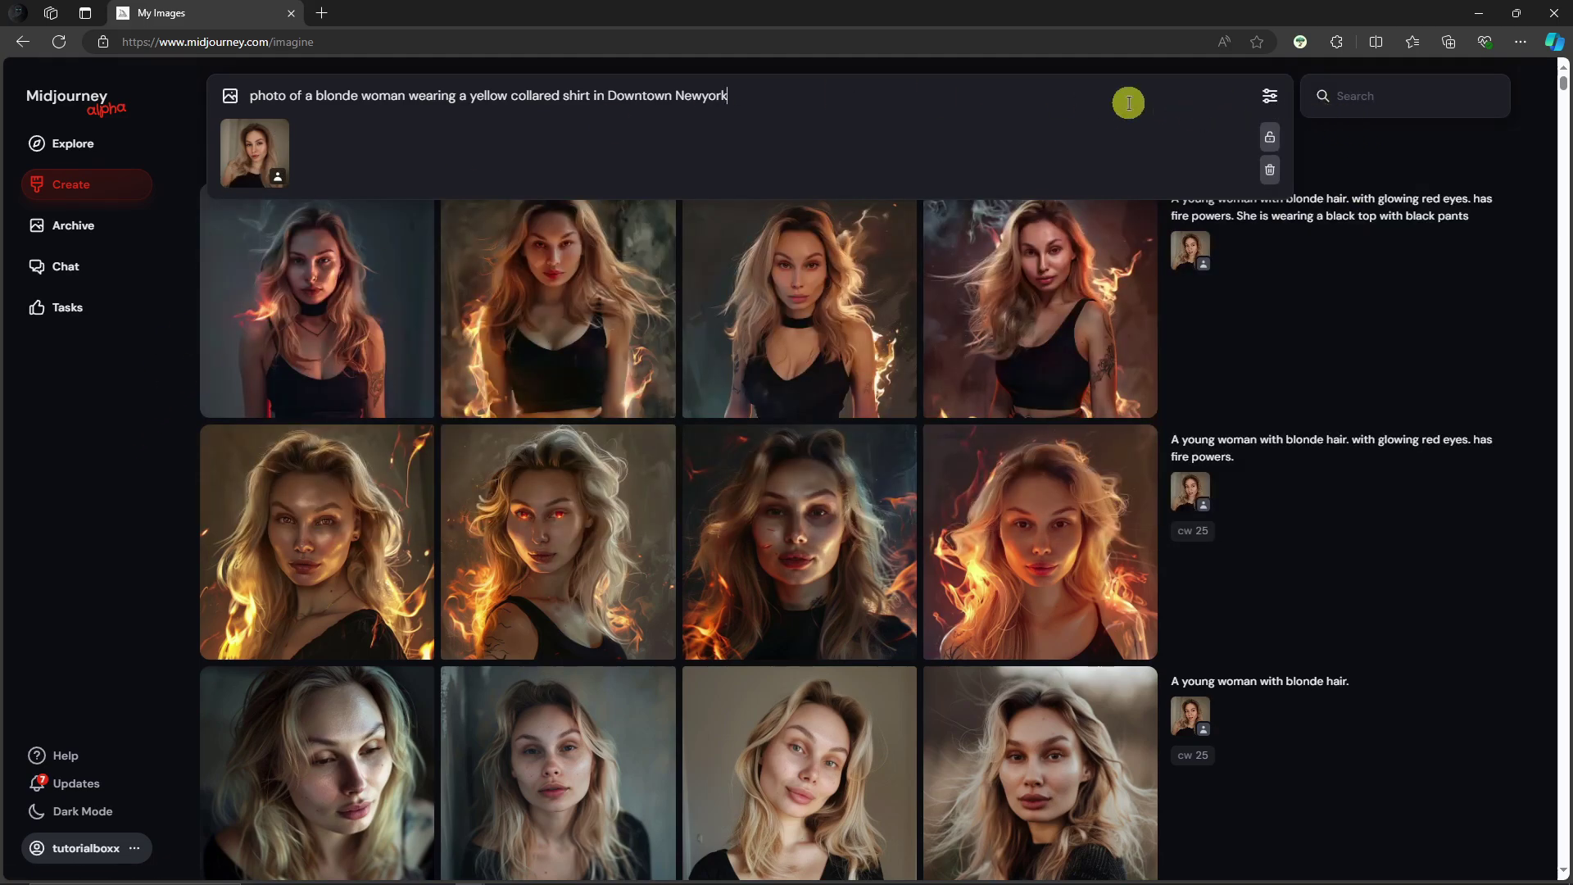
Step: Generate the yellow collared shirt images and reuse the same prompt with the uploaded portrait as its character reference
key("ctrl+a")
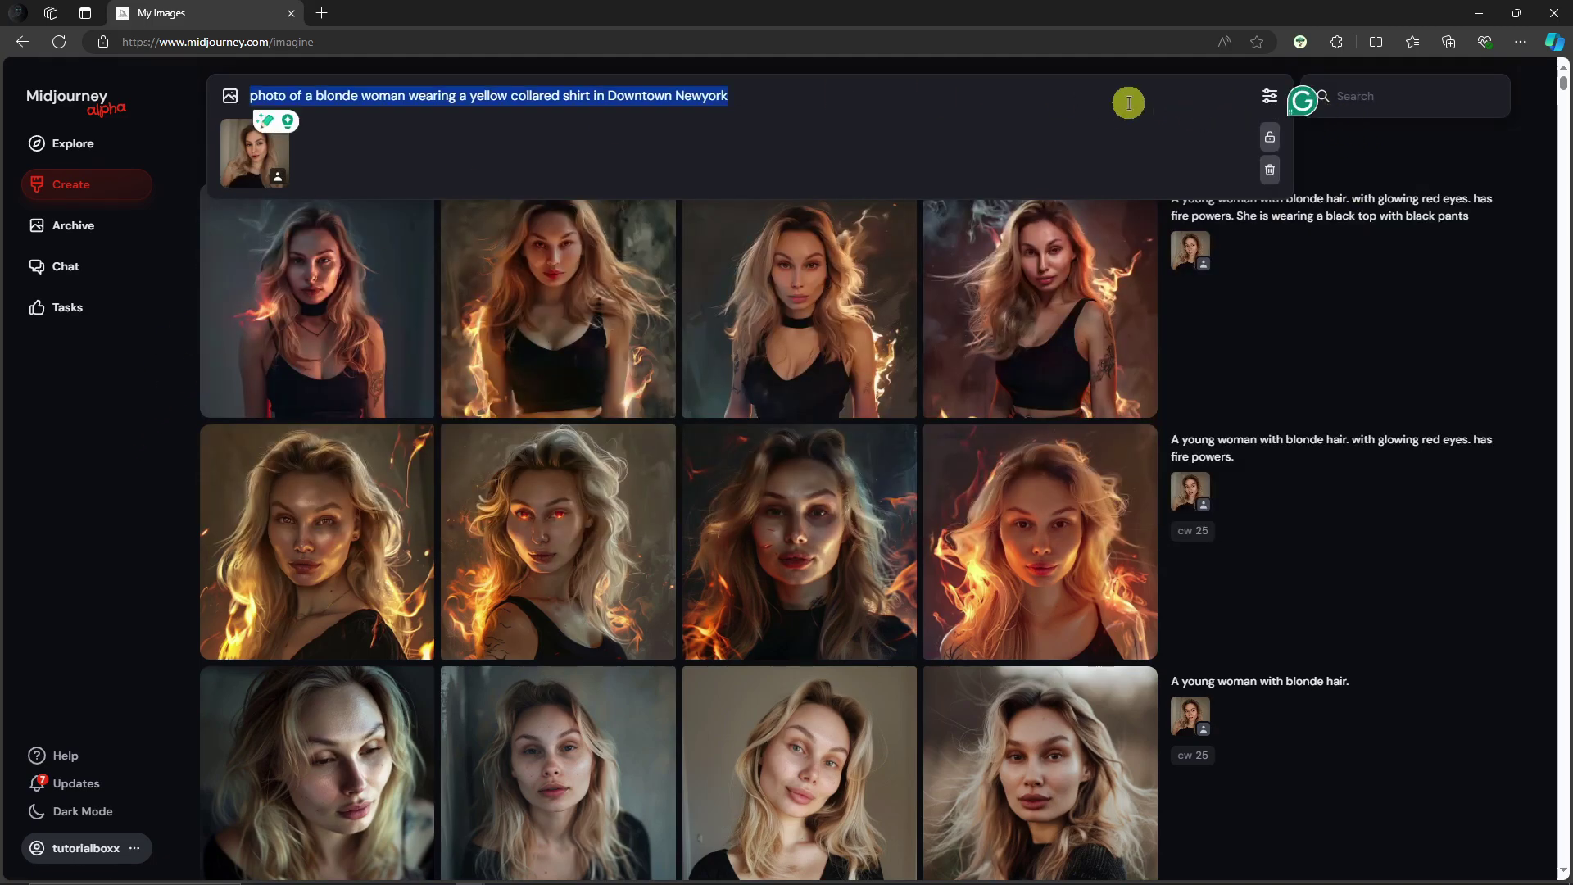
key("Return")
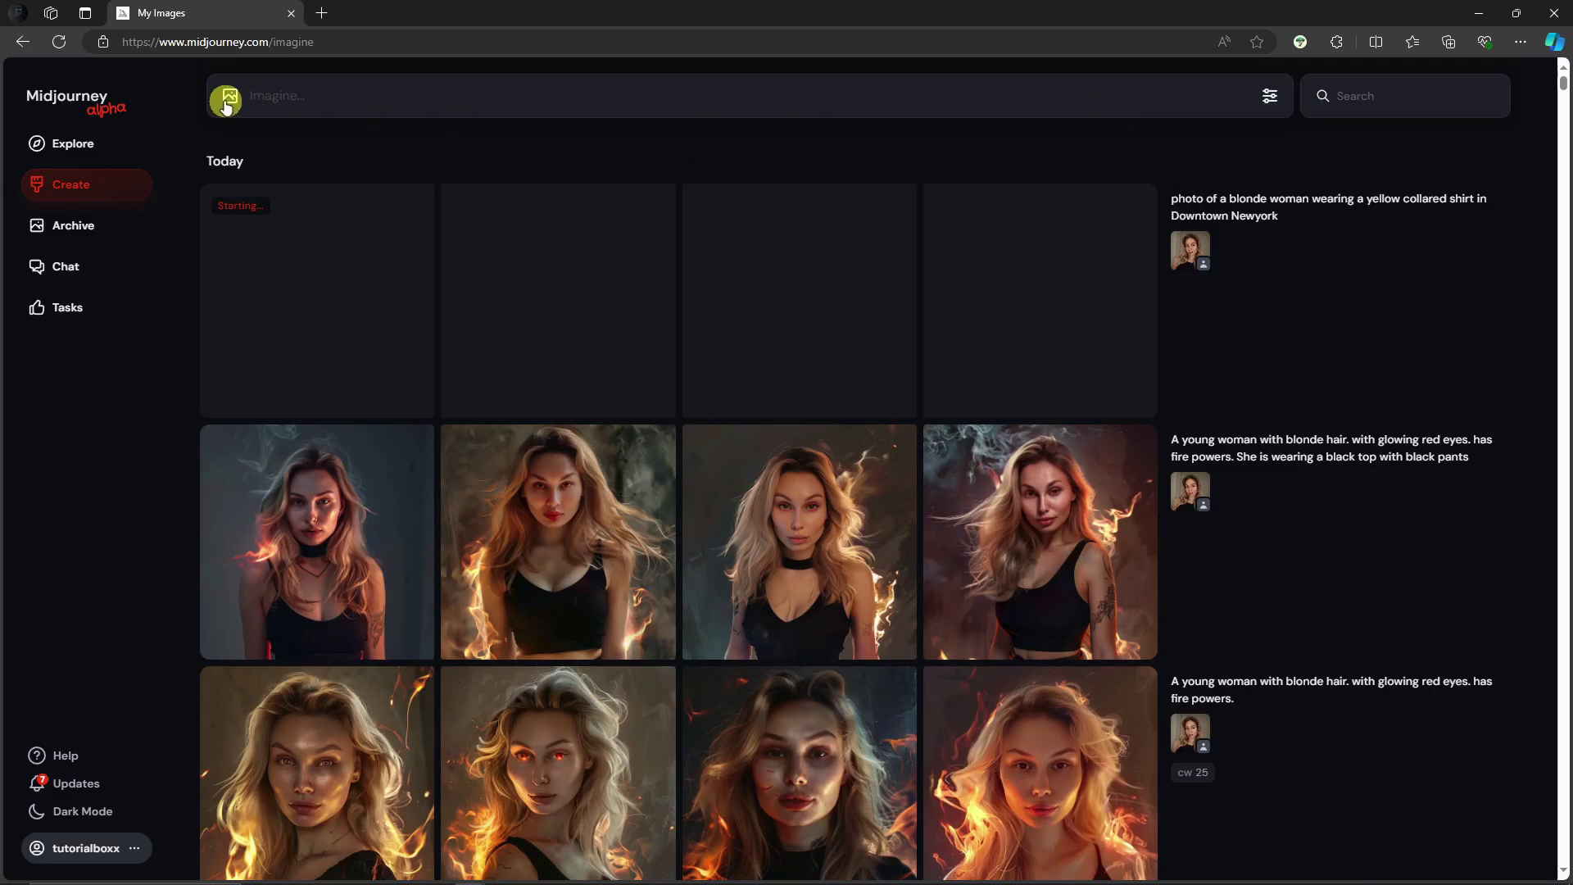
left_click(226, 100)
left_click(431, 271)
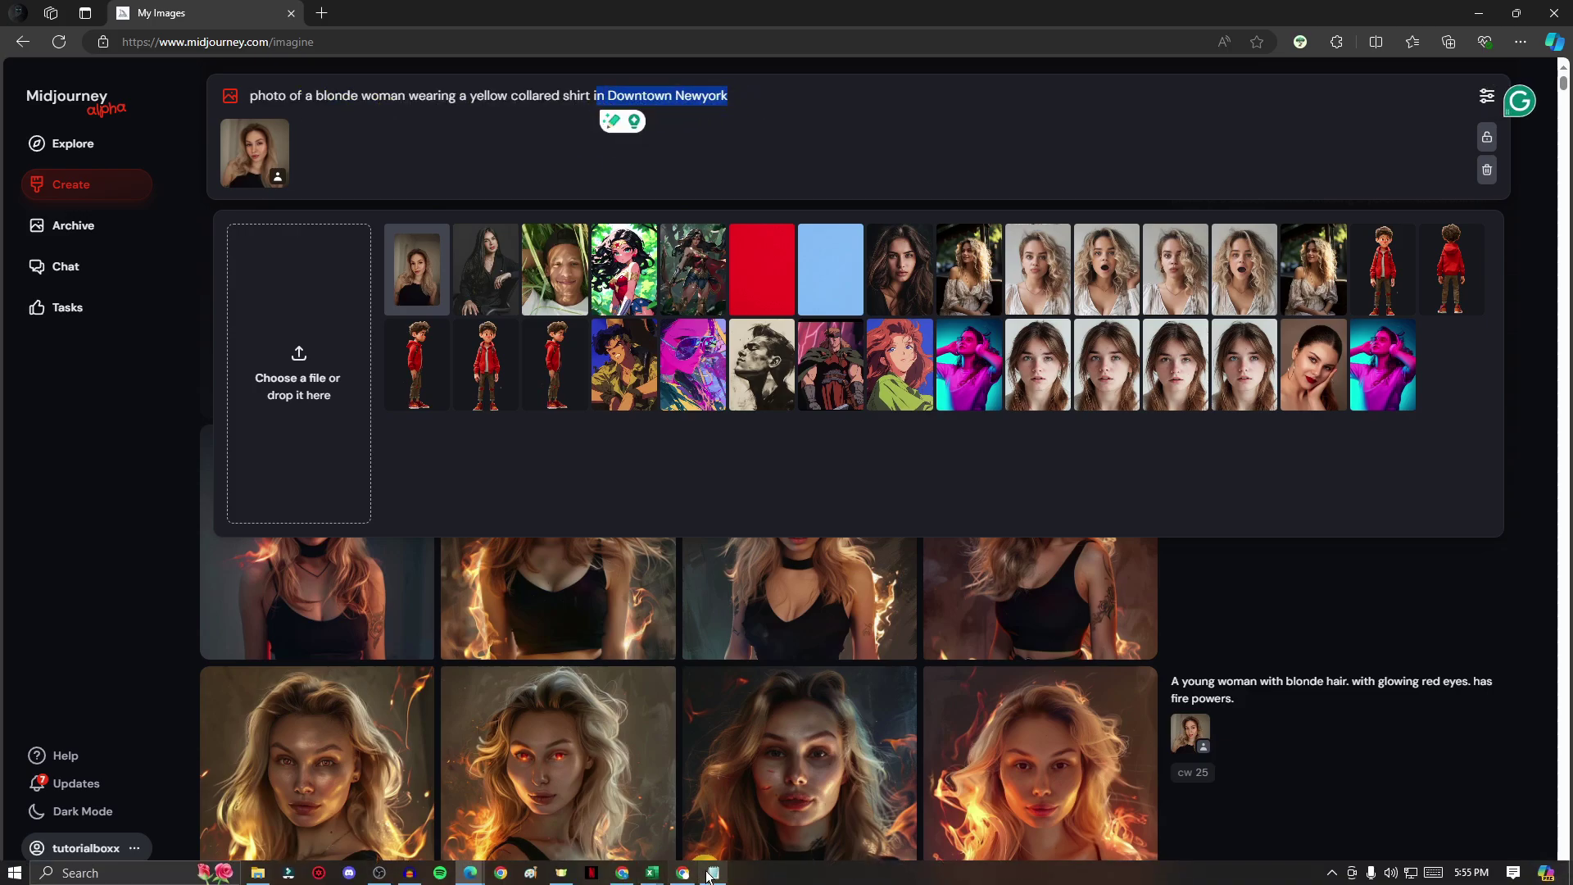
Step: Copy the kimono prompt in Notepad from "wearing a japanese kimono" to the end of the line
left_click(682, 867)
left_click(1233, 429)
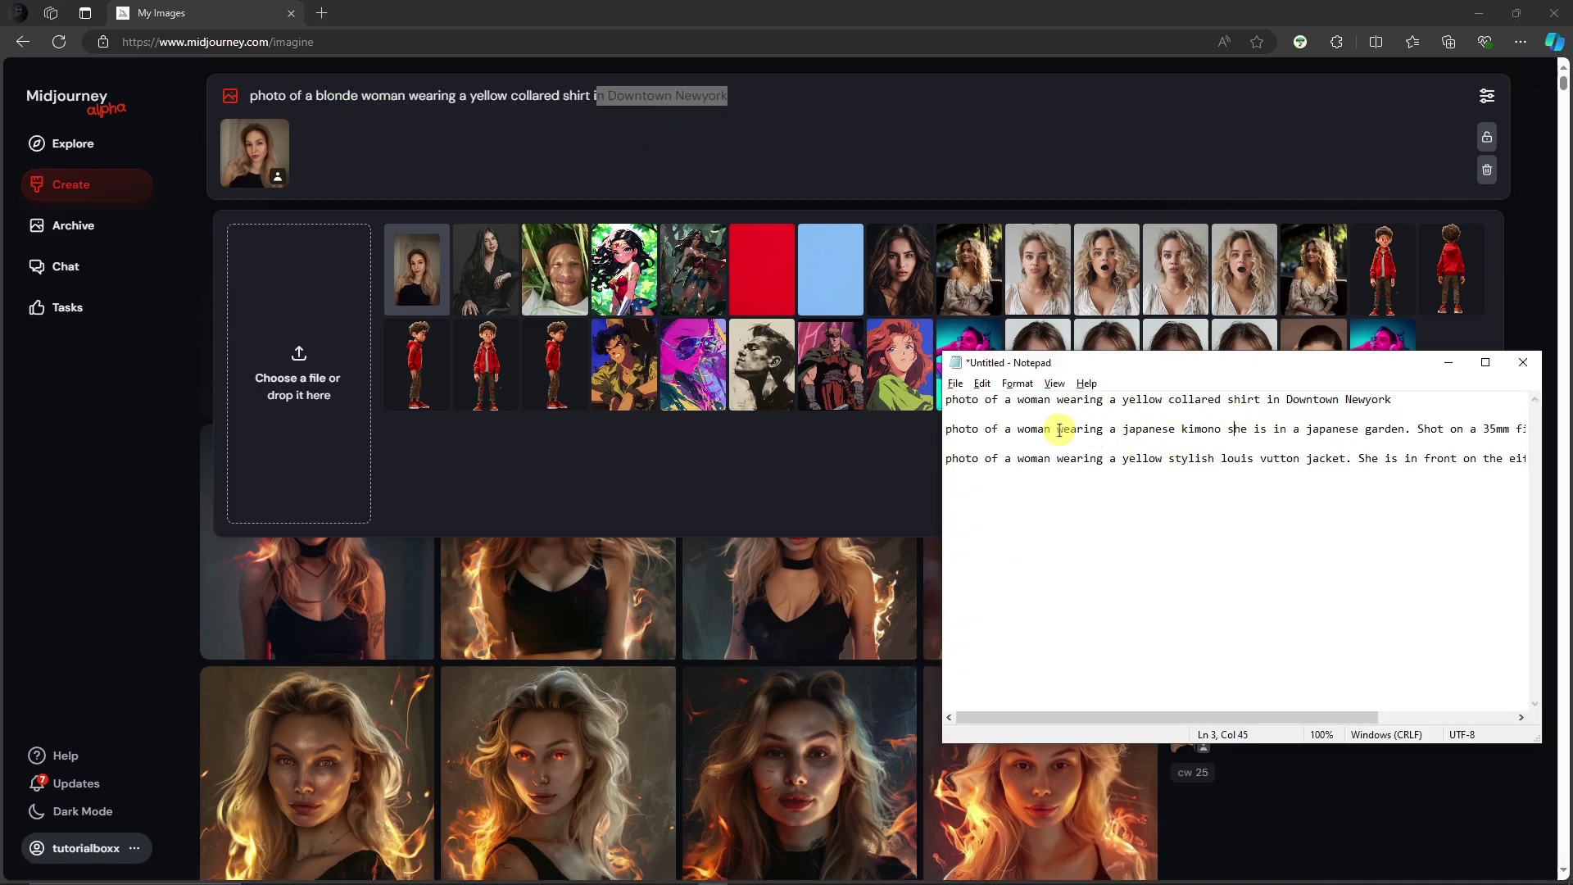
left_click_drag(1057, 430, 1364, 442)
left_click_drag(1498, 435, 1554, 435)
key("ctrl+c")
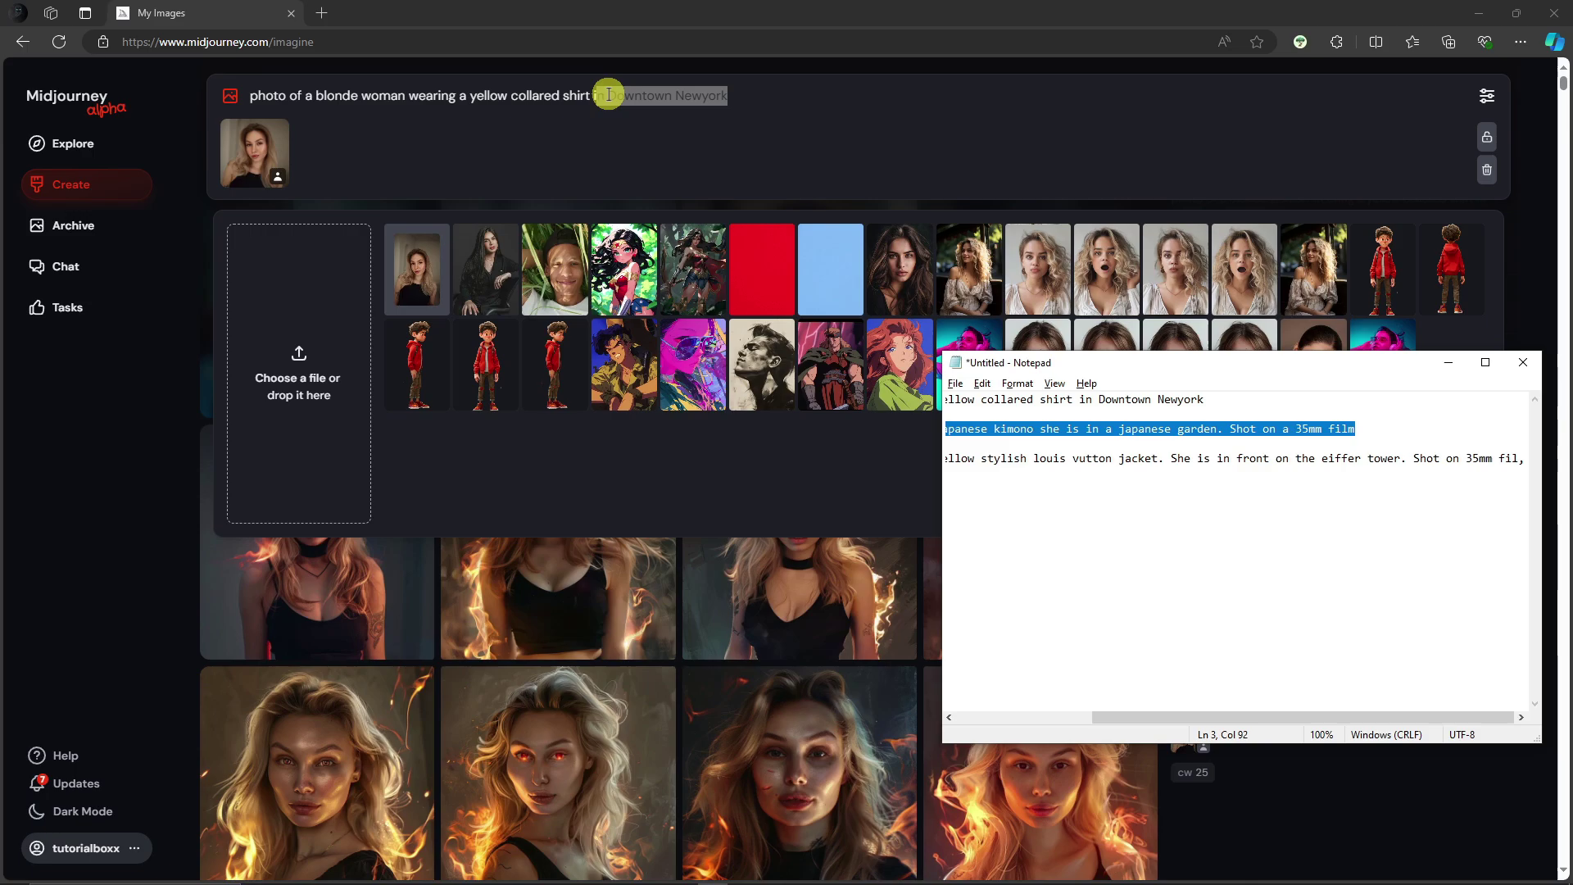
Step: Replace the Midjourney prompt's clothing and location text with "wearing a japanese kimono she is in a japanese garden." and generate the images
left_click(776, 95)
left_click(428, 90)
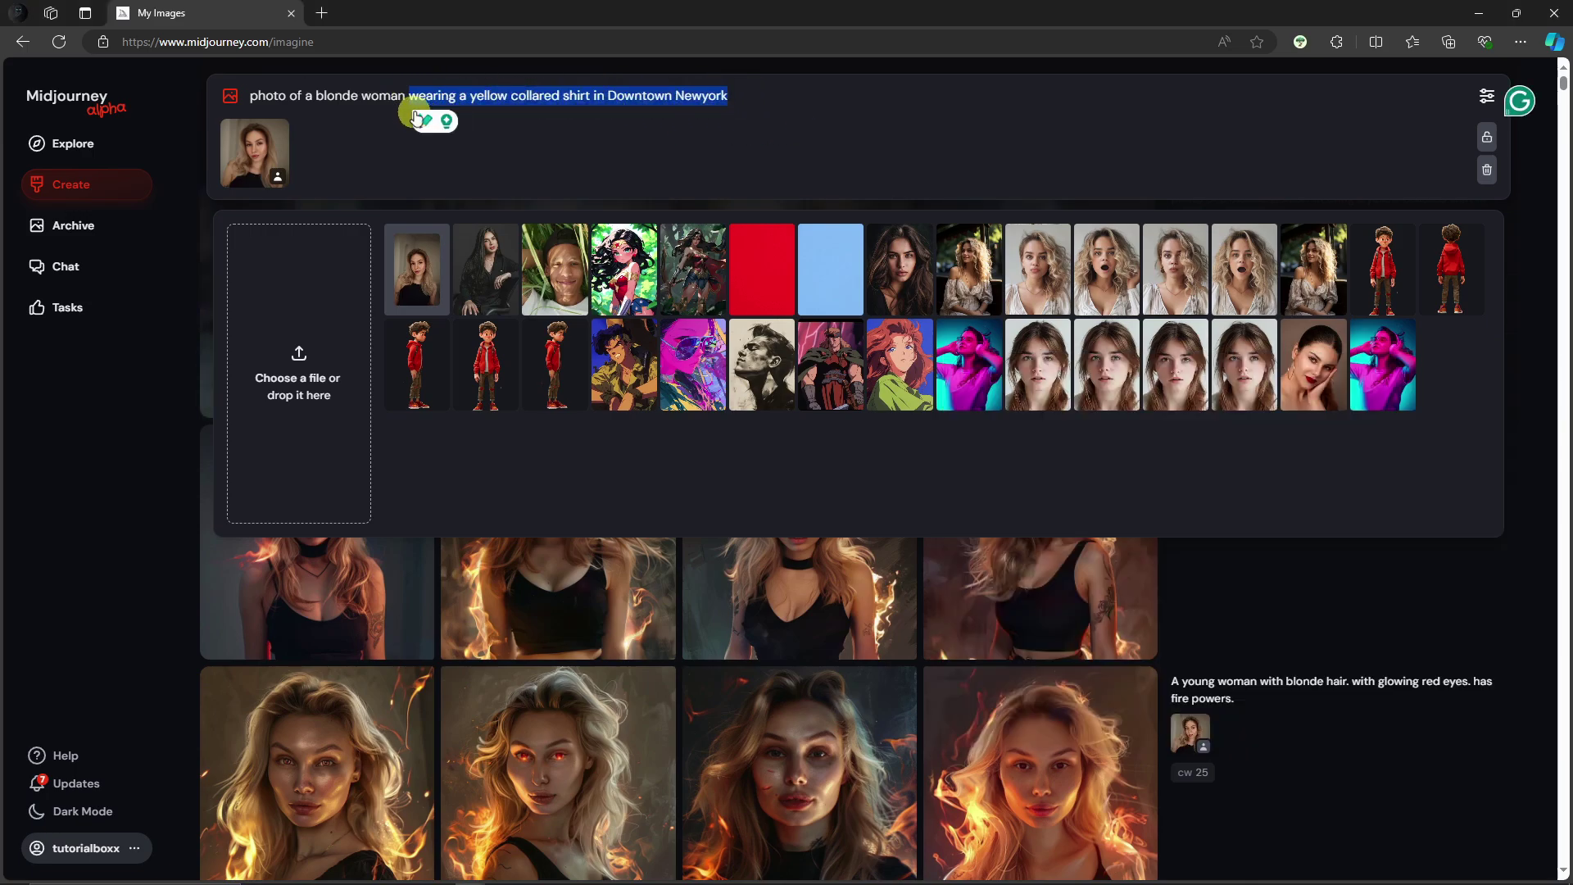
key("ctrl+v")
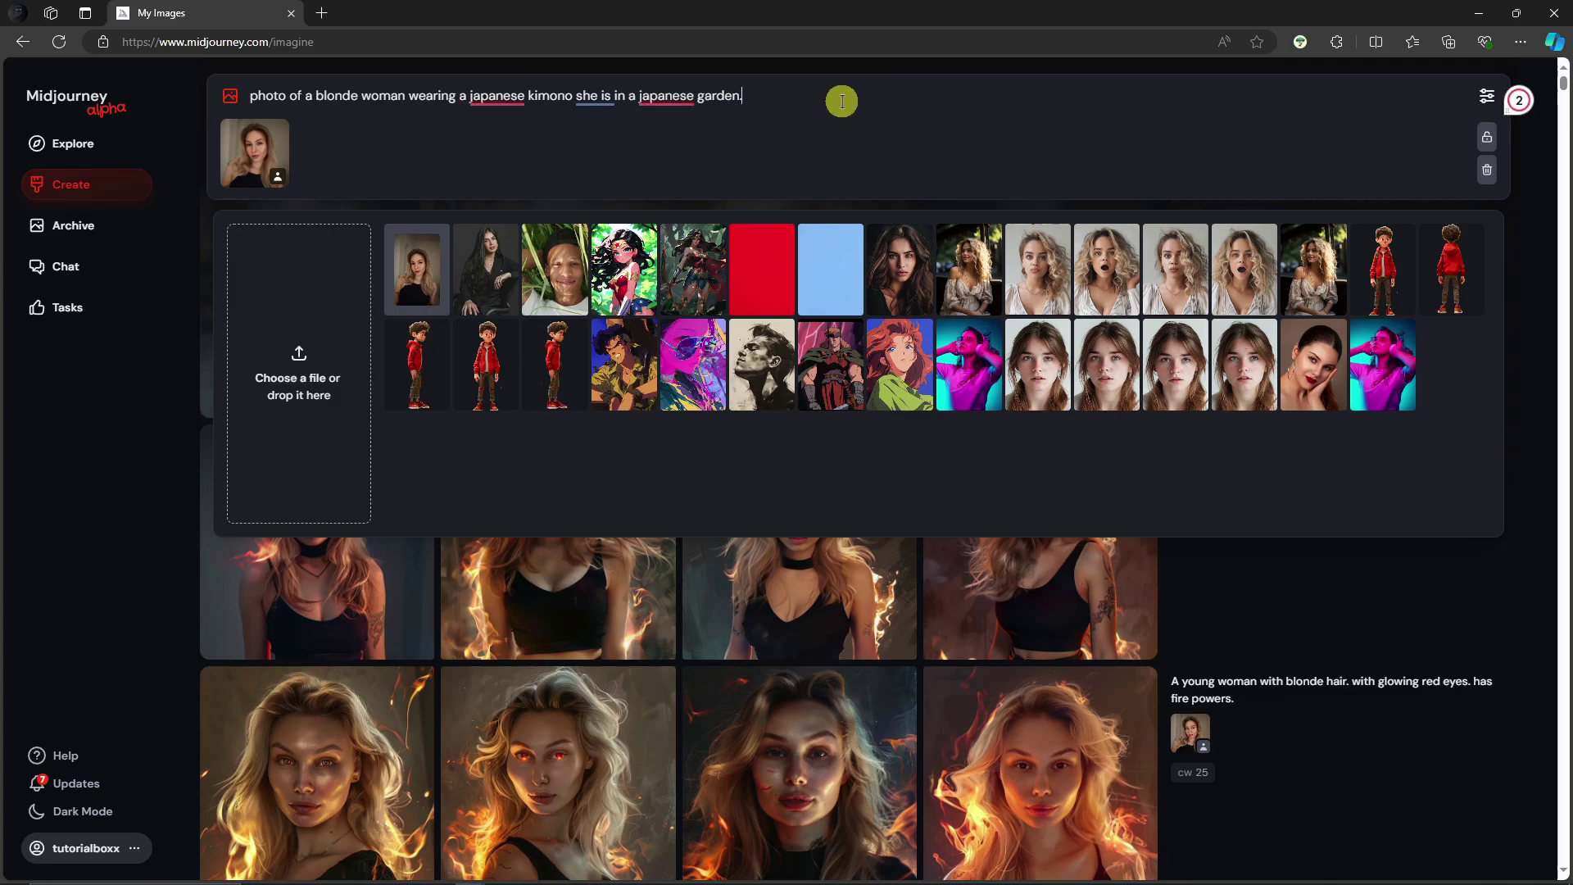
right_click(479, 96)
left_click(804, 94)
key("Return")
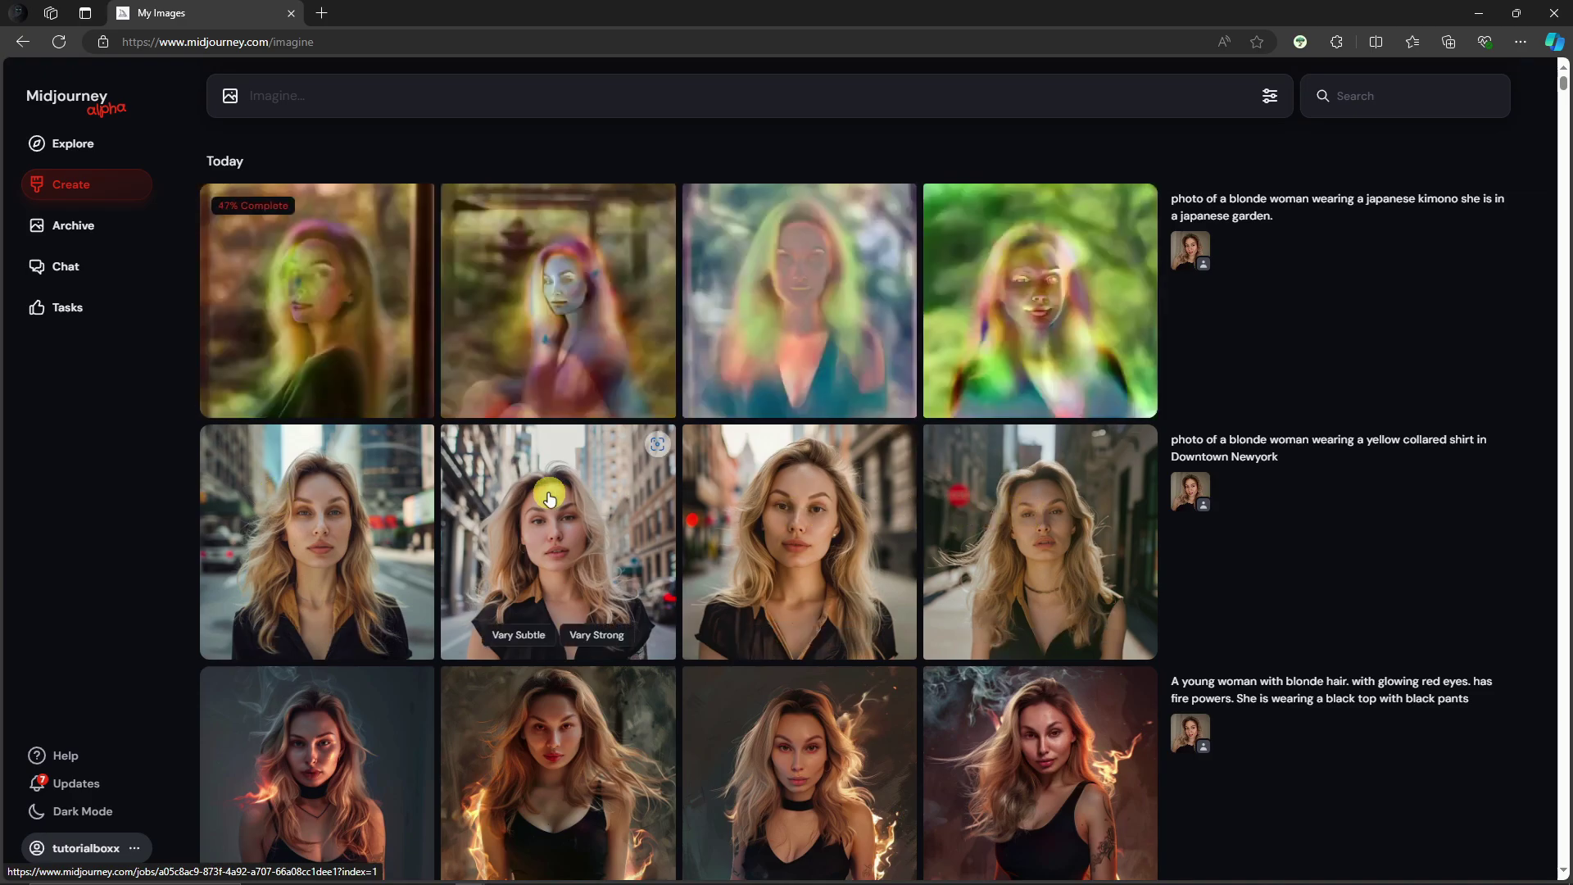
Step: Download the second Downtown Newyork image from the yellow collared shirt results and close its enlarged view
left_click(590, 521)
right_click(937, 304)
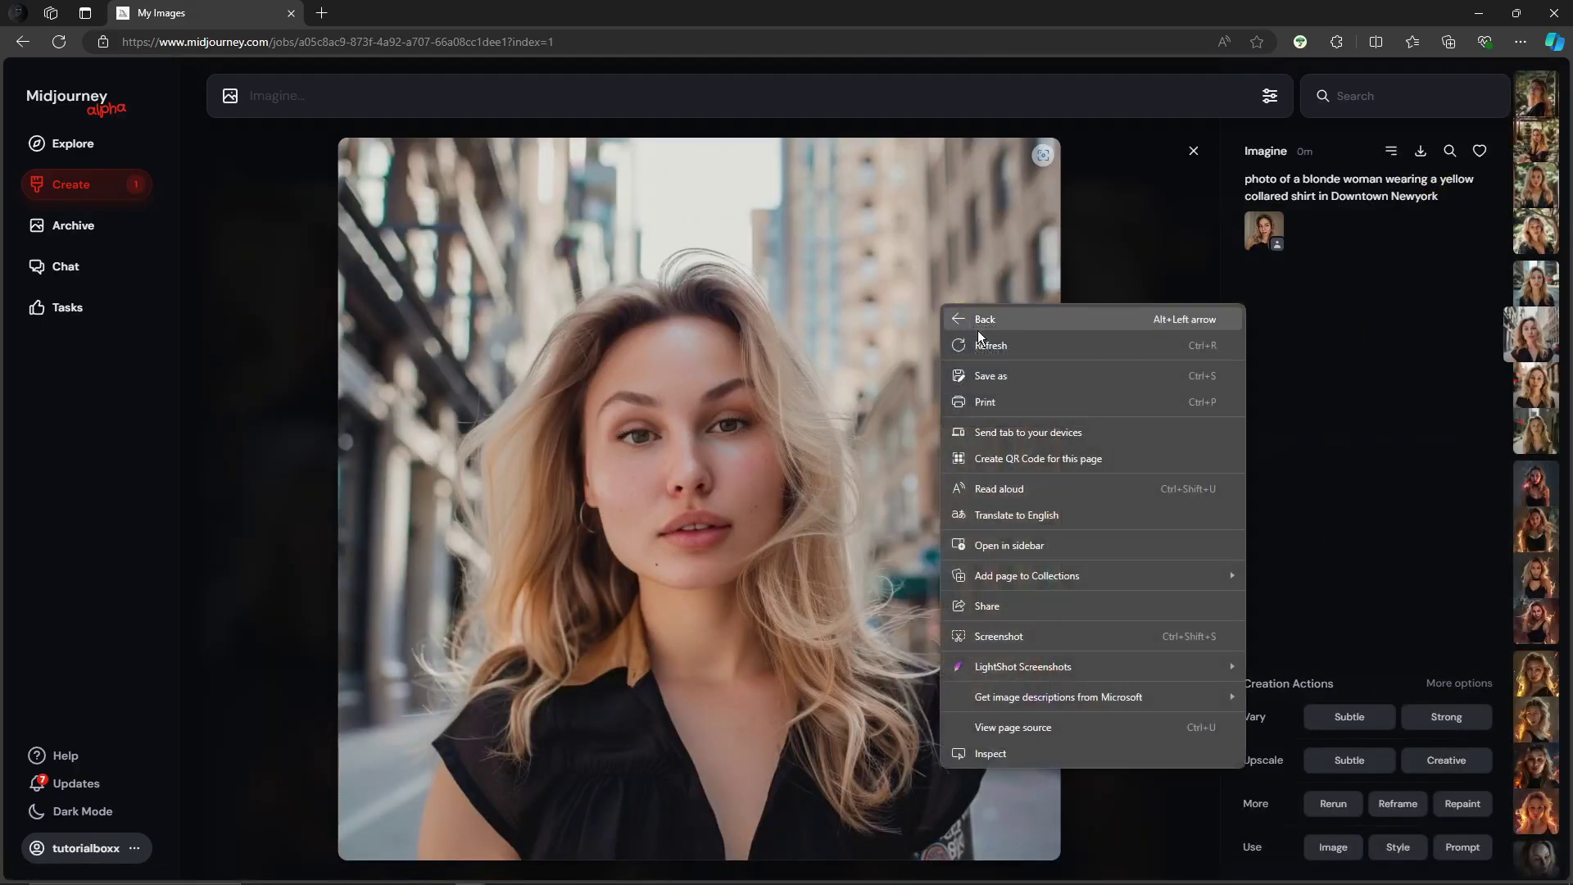
right_click(734, 293)
left_click(737, 338)
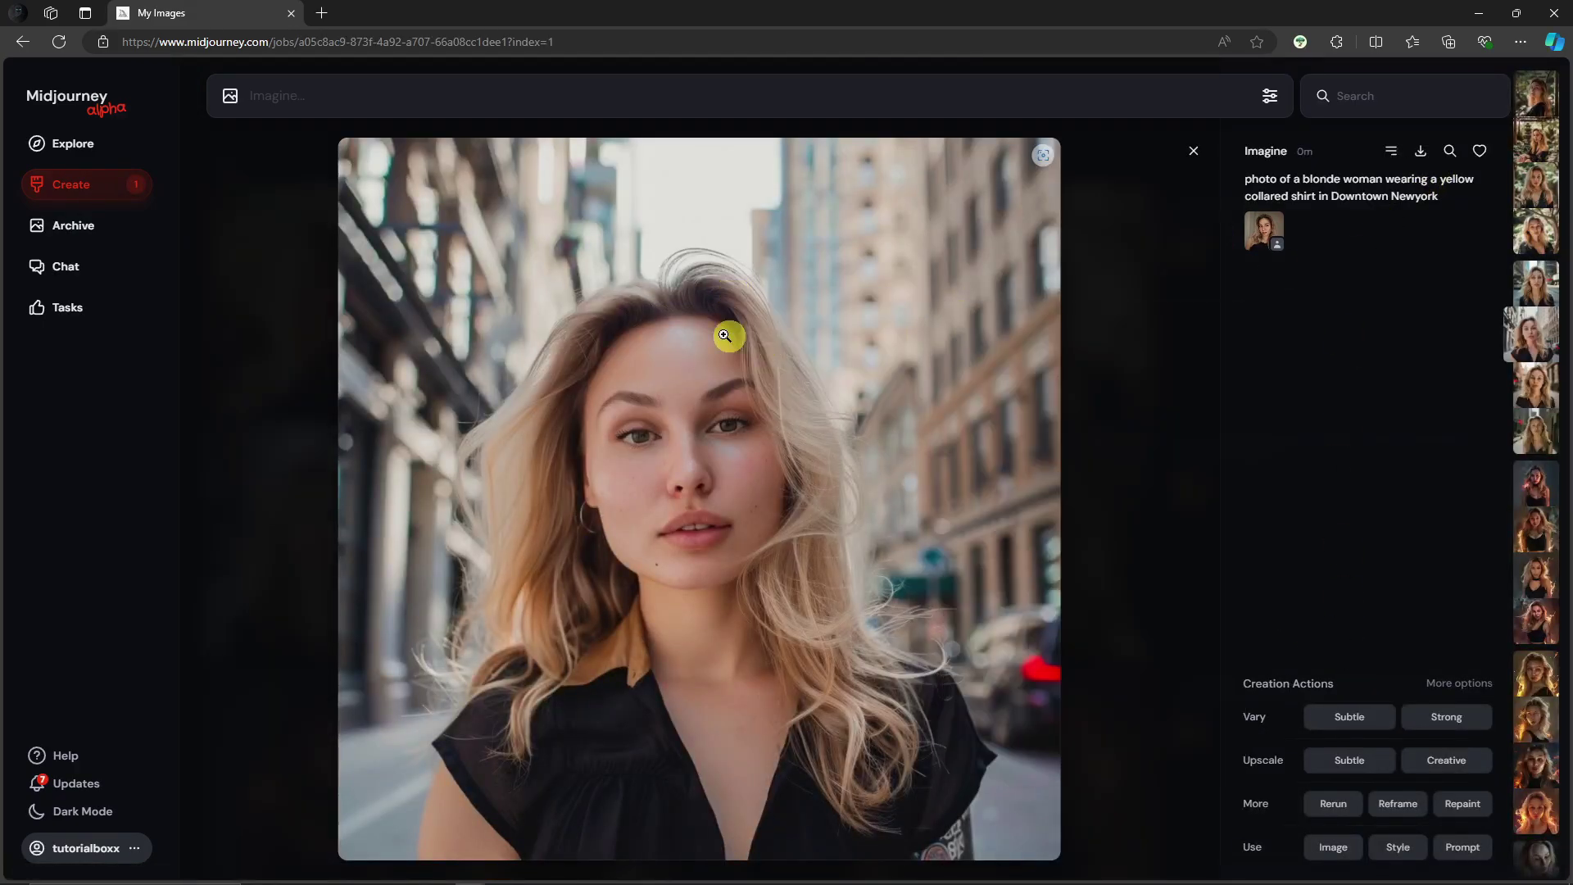
left_click(1212, 152)
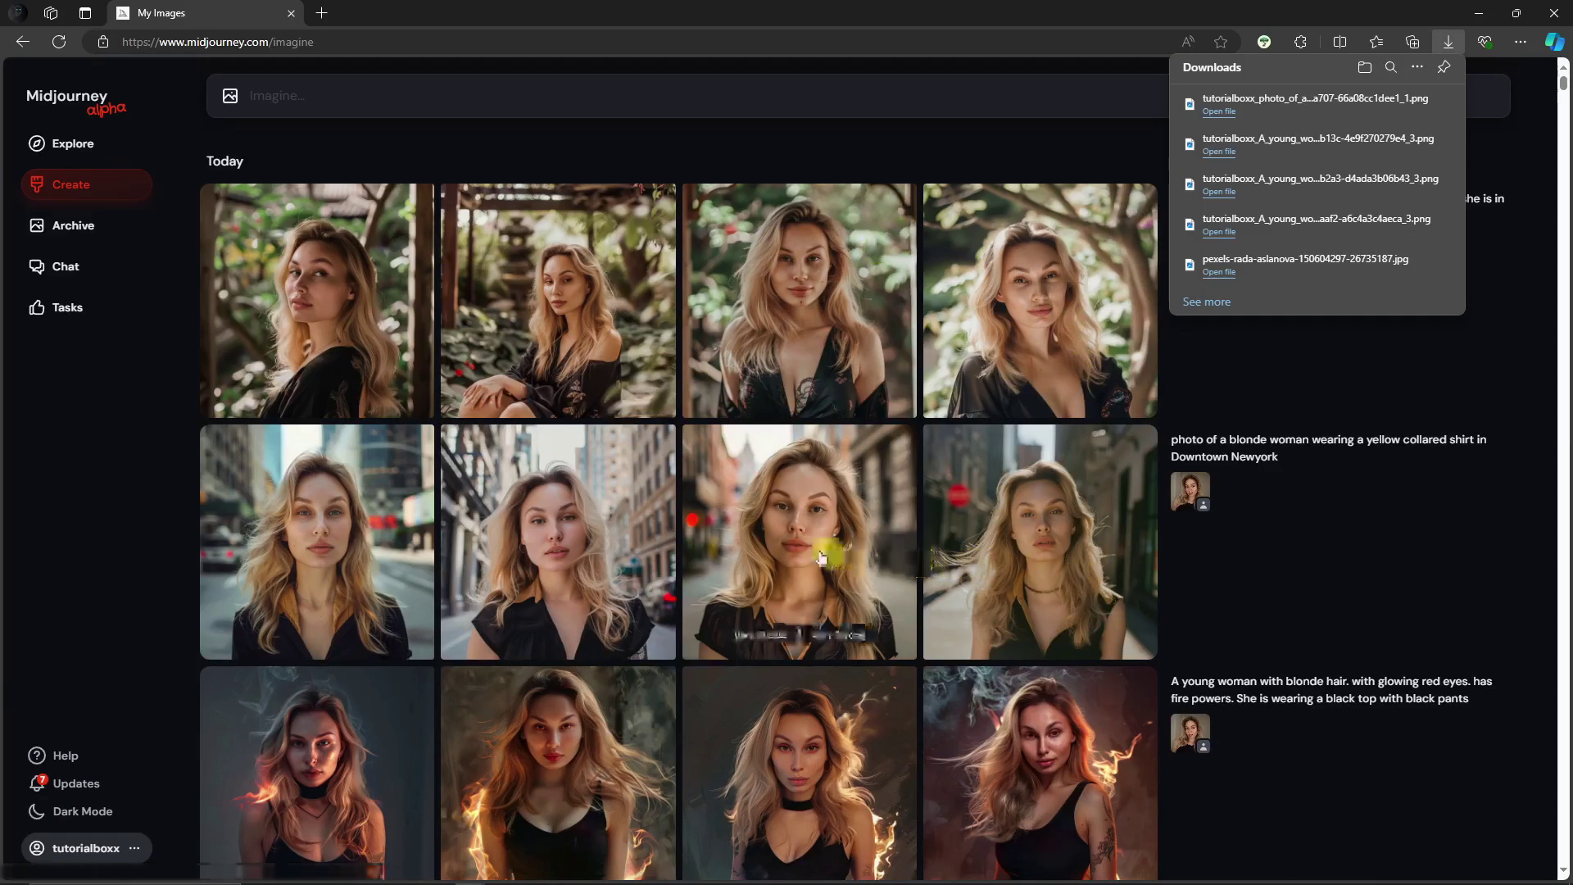
Step: Download the first Japanese garden image from the kimono results and close its enlarged view
left_click(308, 263)
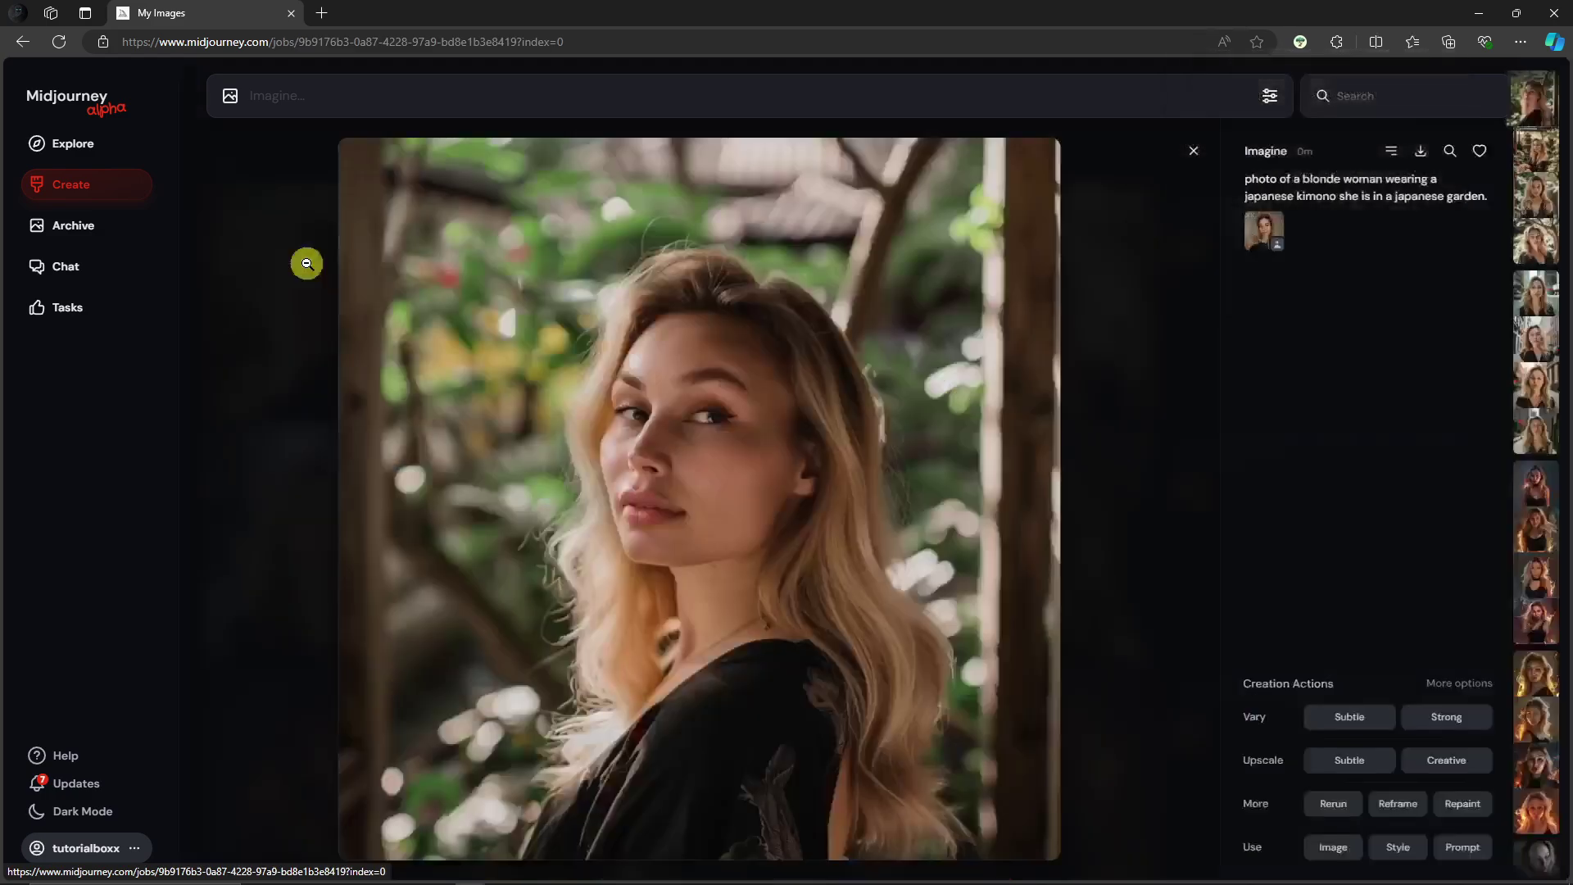
right_click(681, 344)
right_click(595, 311)
right_click(516, 290)
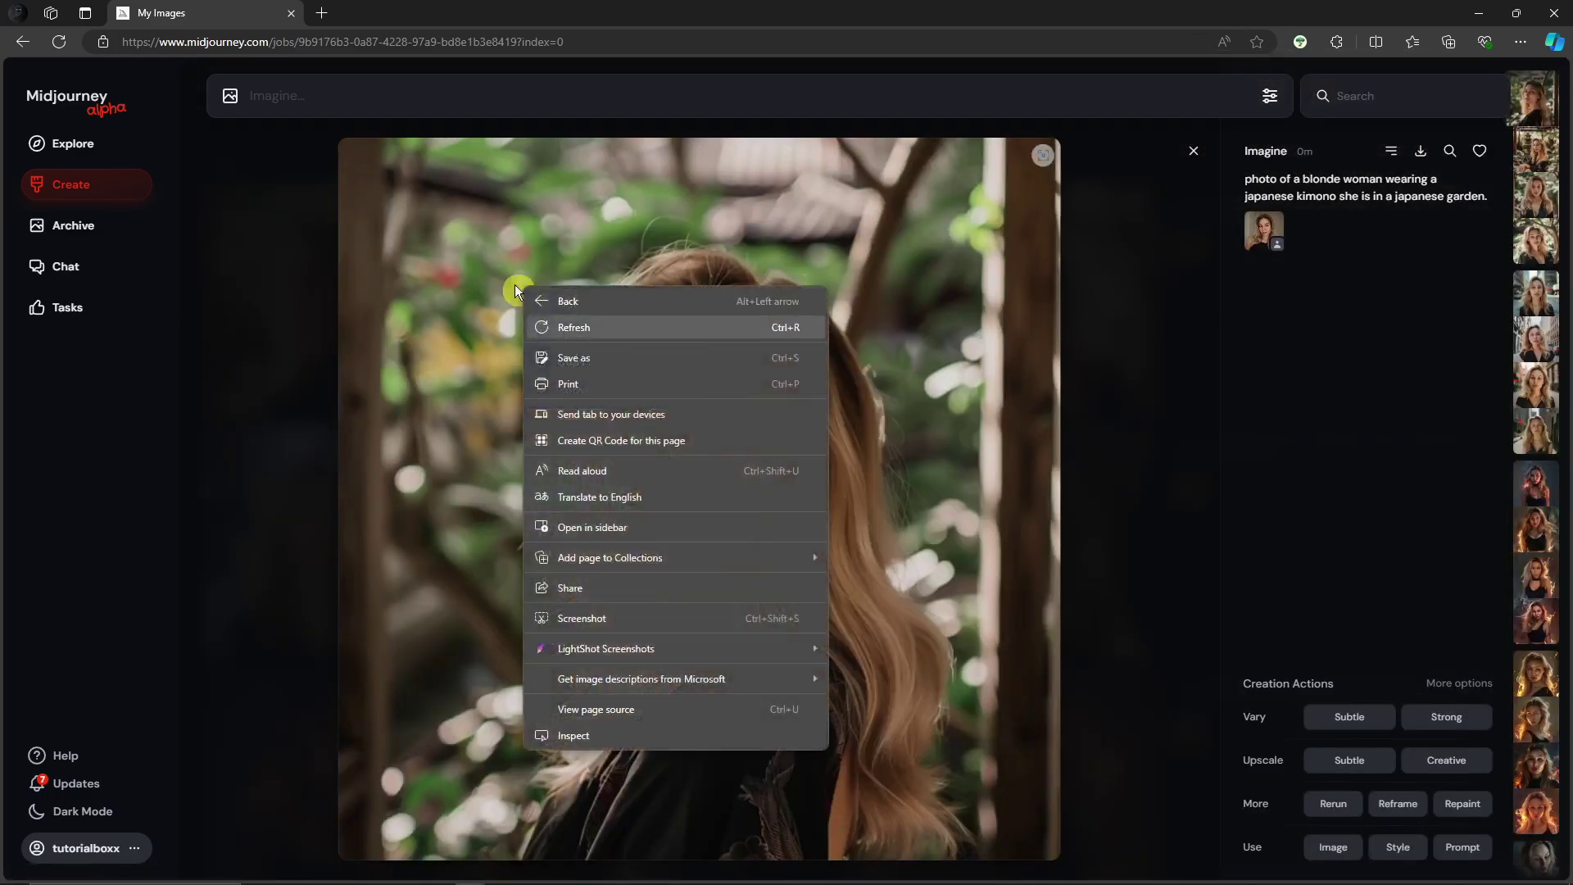
right_click(983, 270)
left_click(1015, 311)
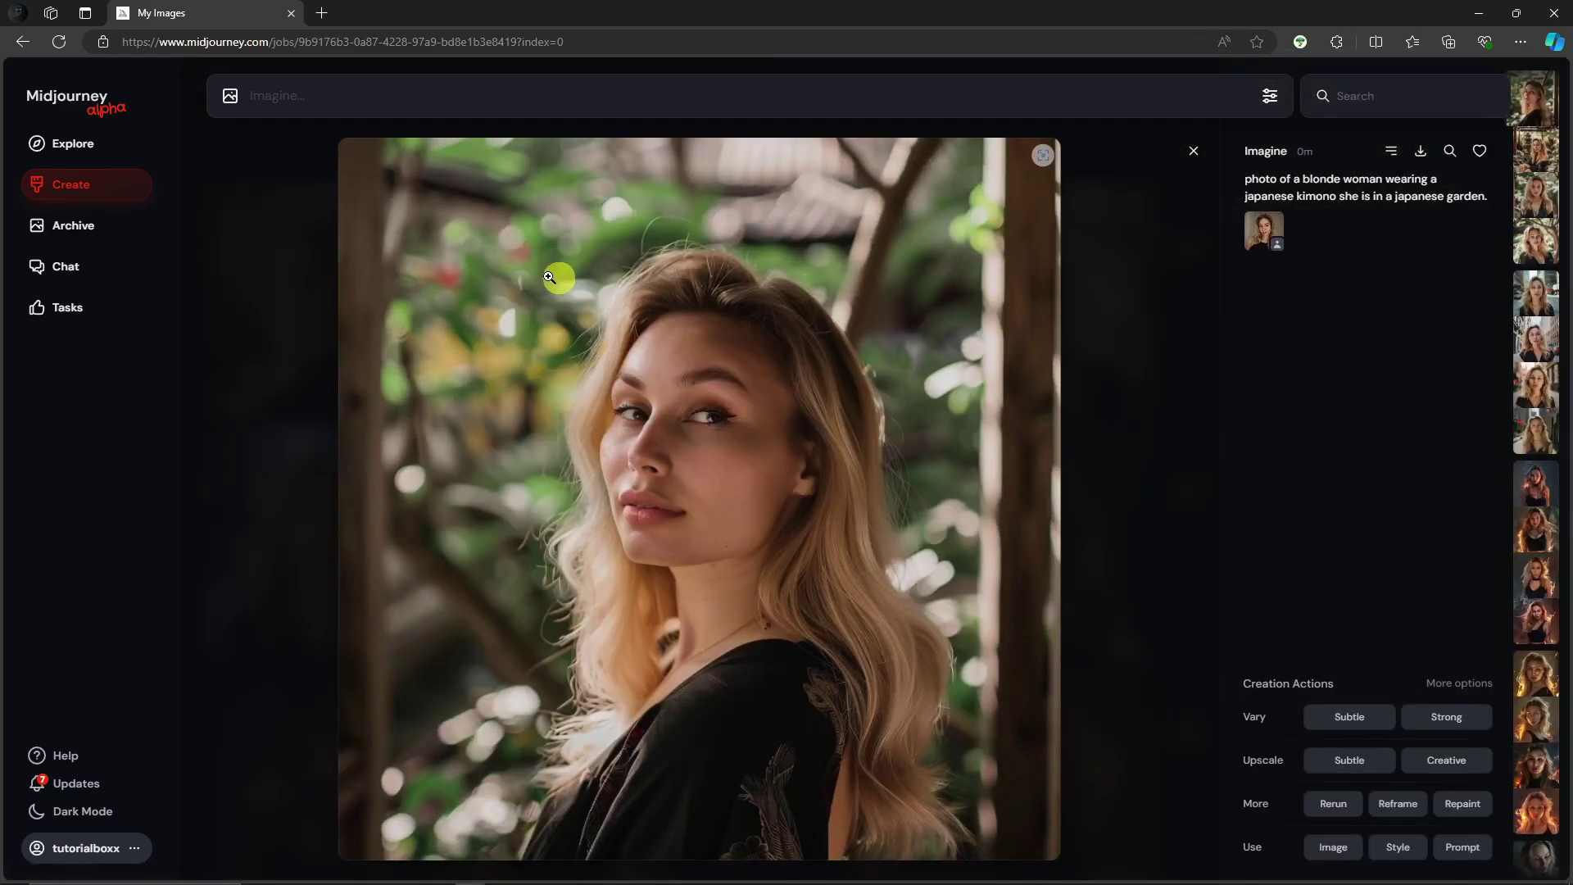
left_click(238, 273)
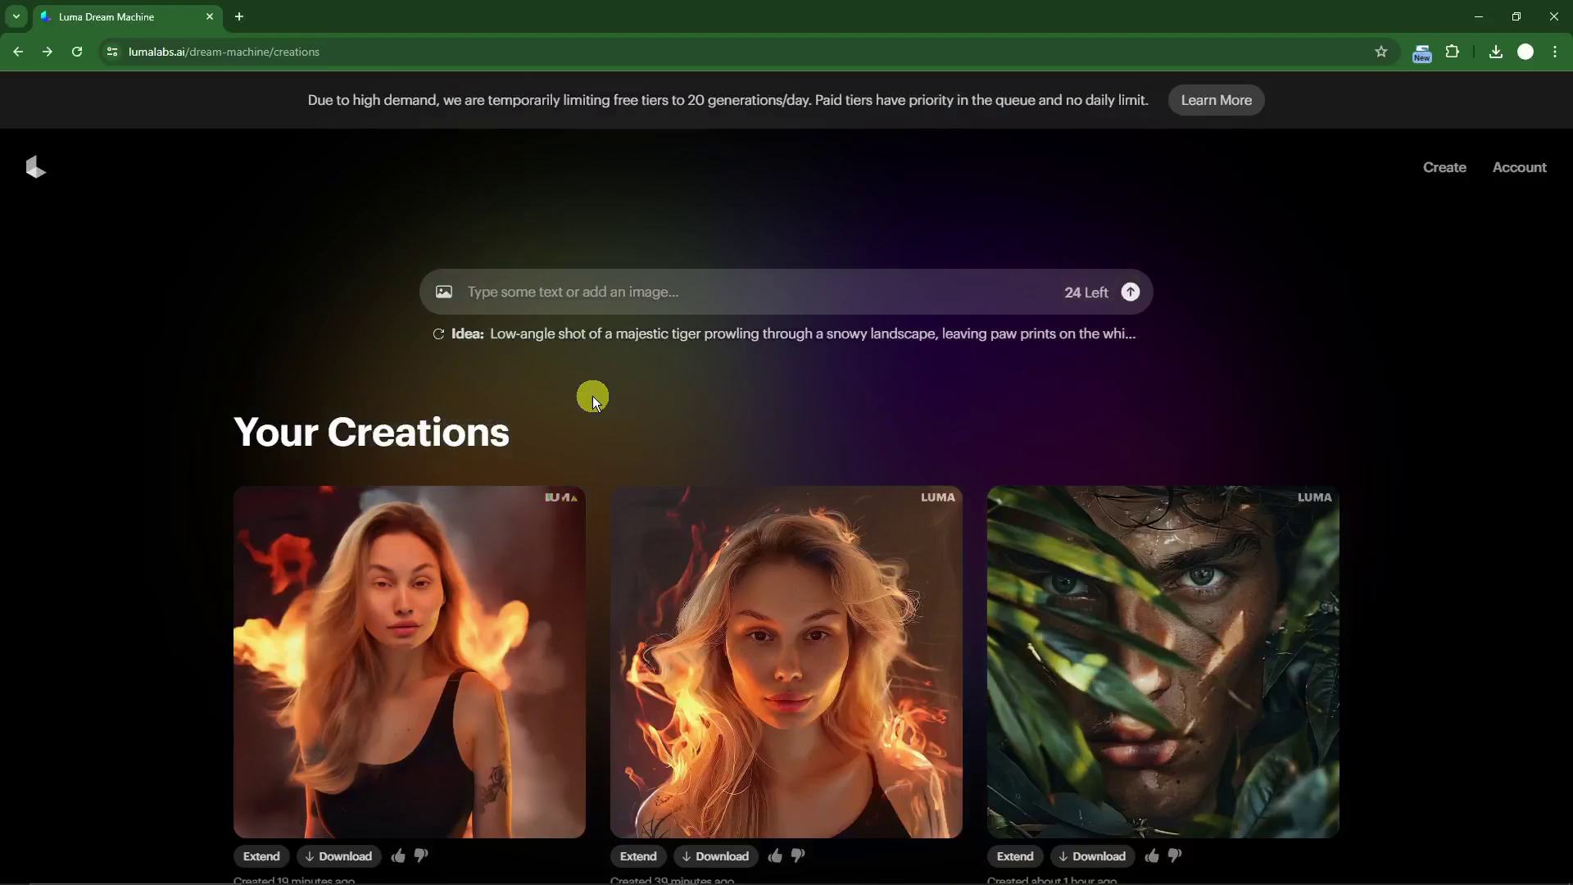
Step: In Luma Dream Machine, upload the New York image as start frame and the Japanese garden image as end frame, and turn off Enhance prompt
left_click(443, 291)
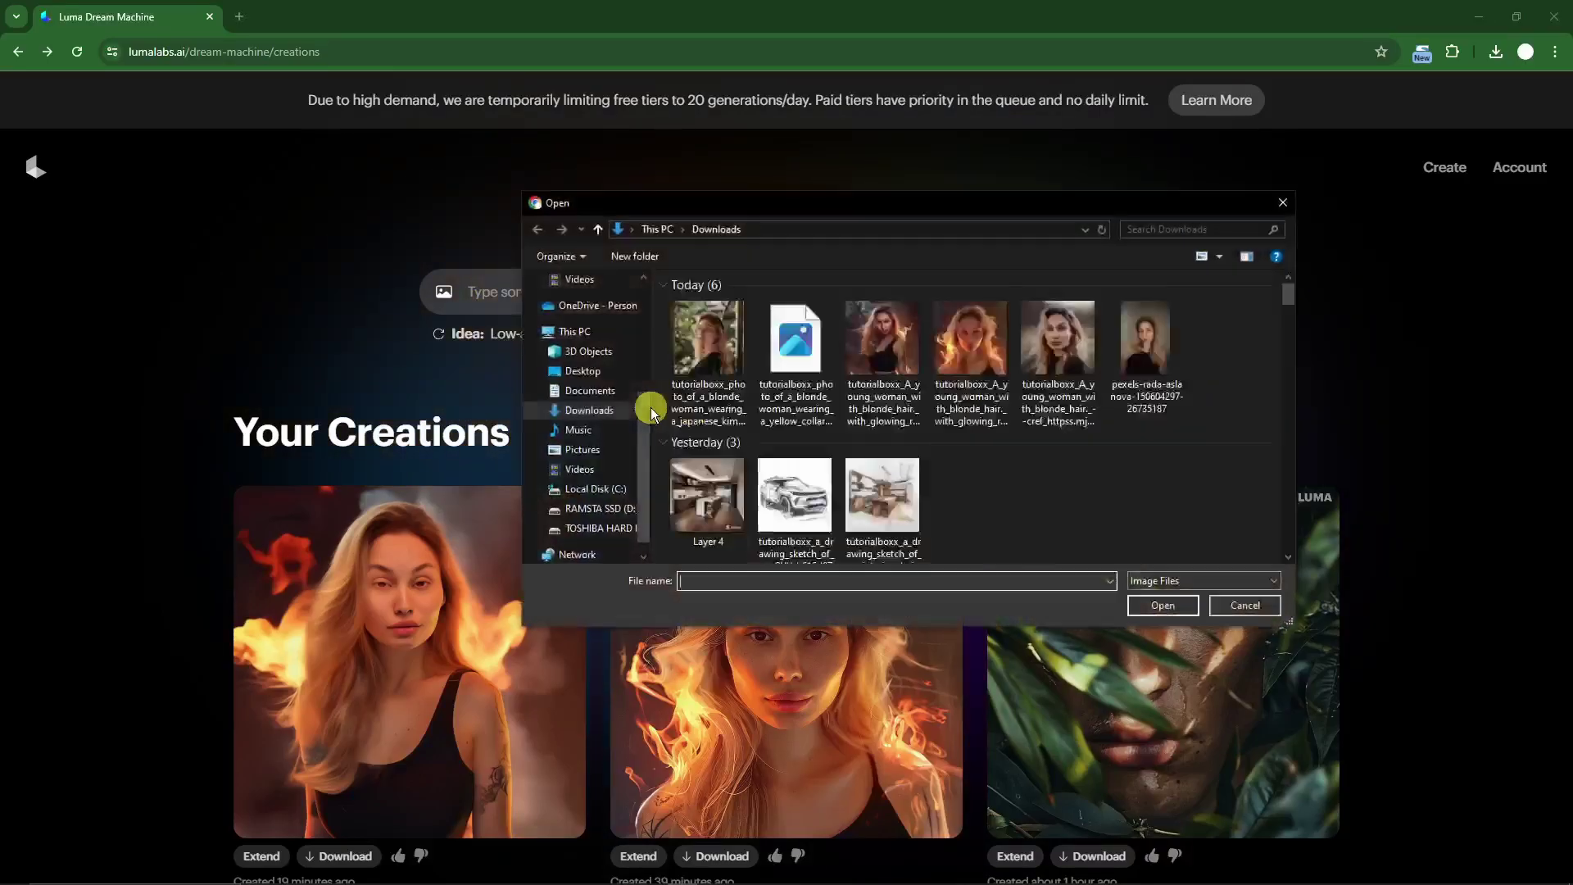
double_click(807, 338)
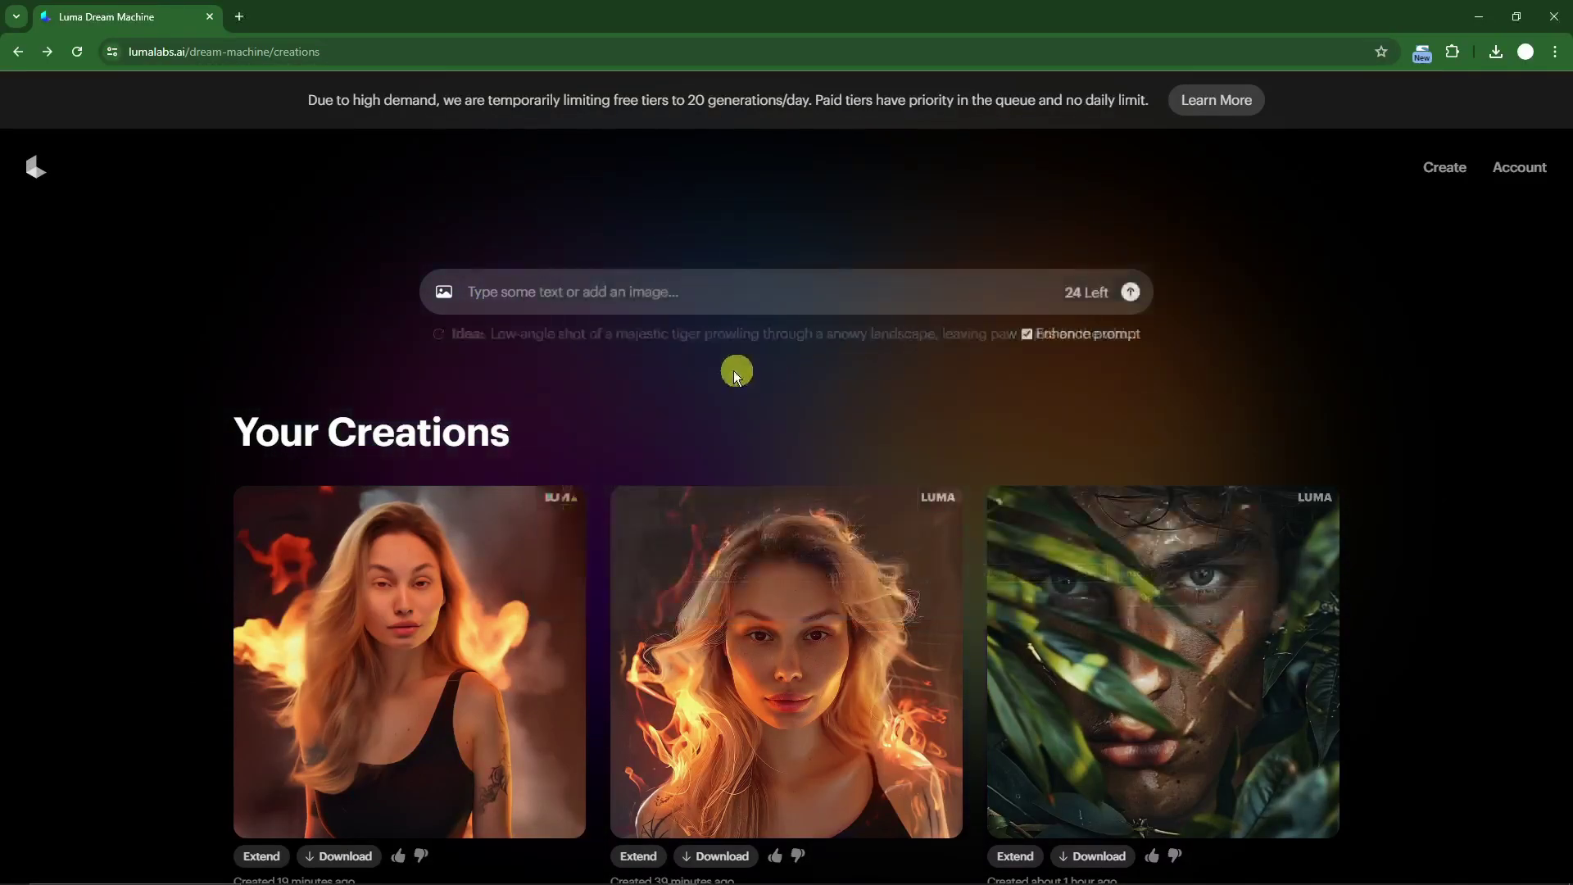
left_click(557, 282)
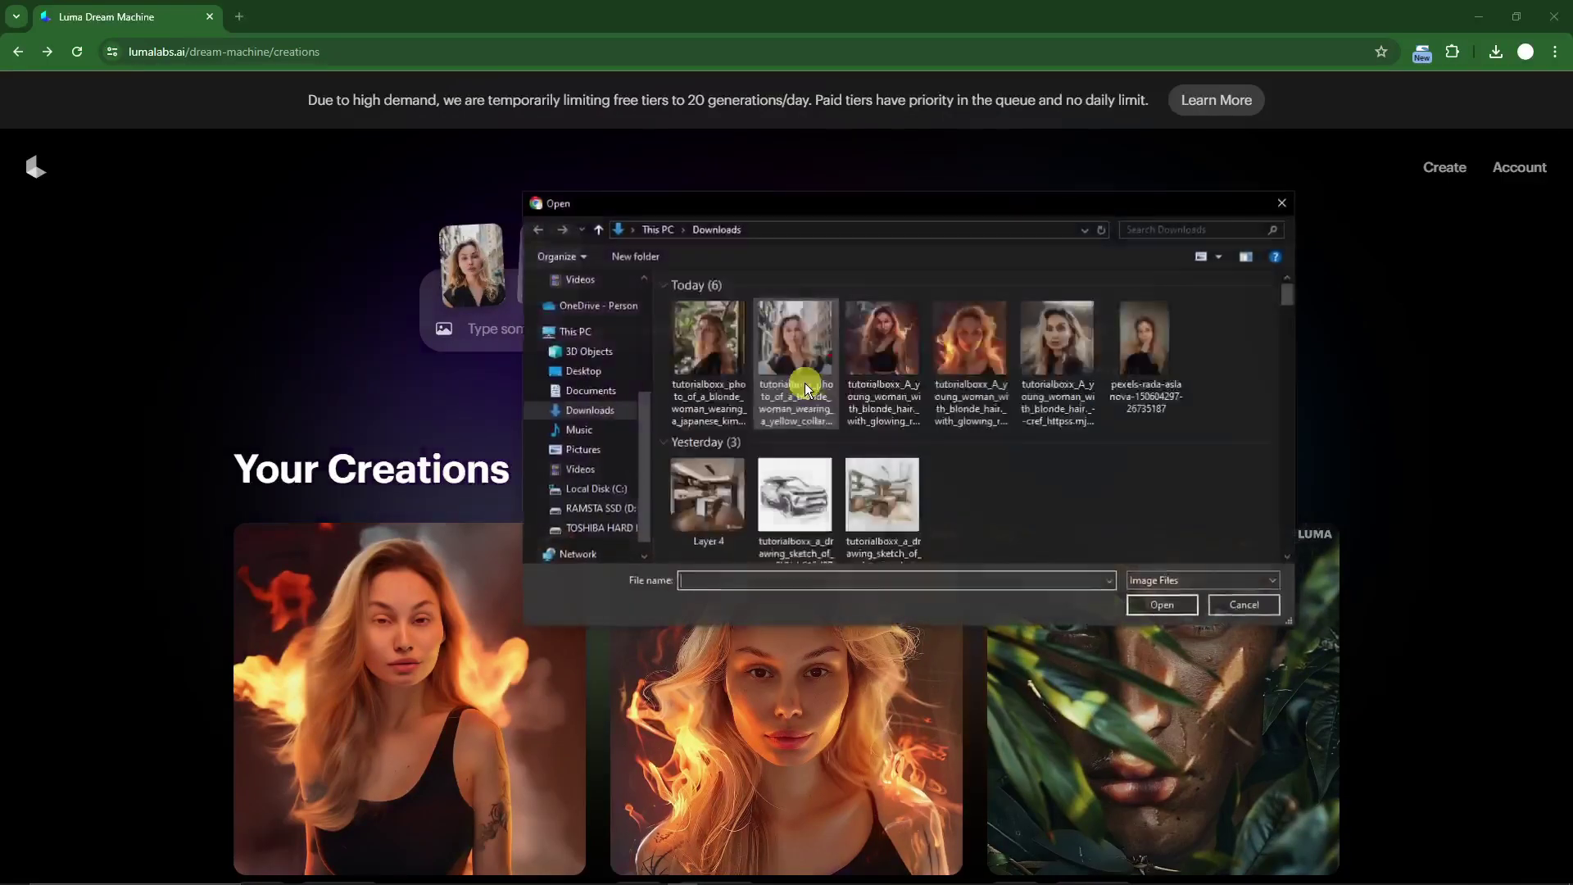
double_click(809, 419)
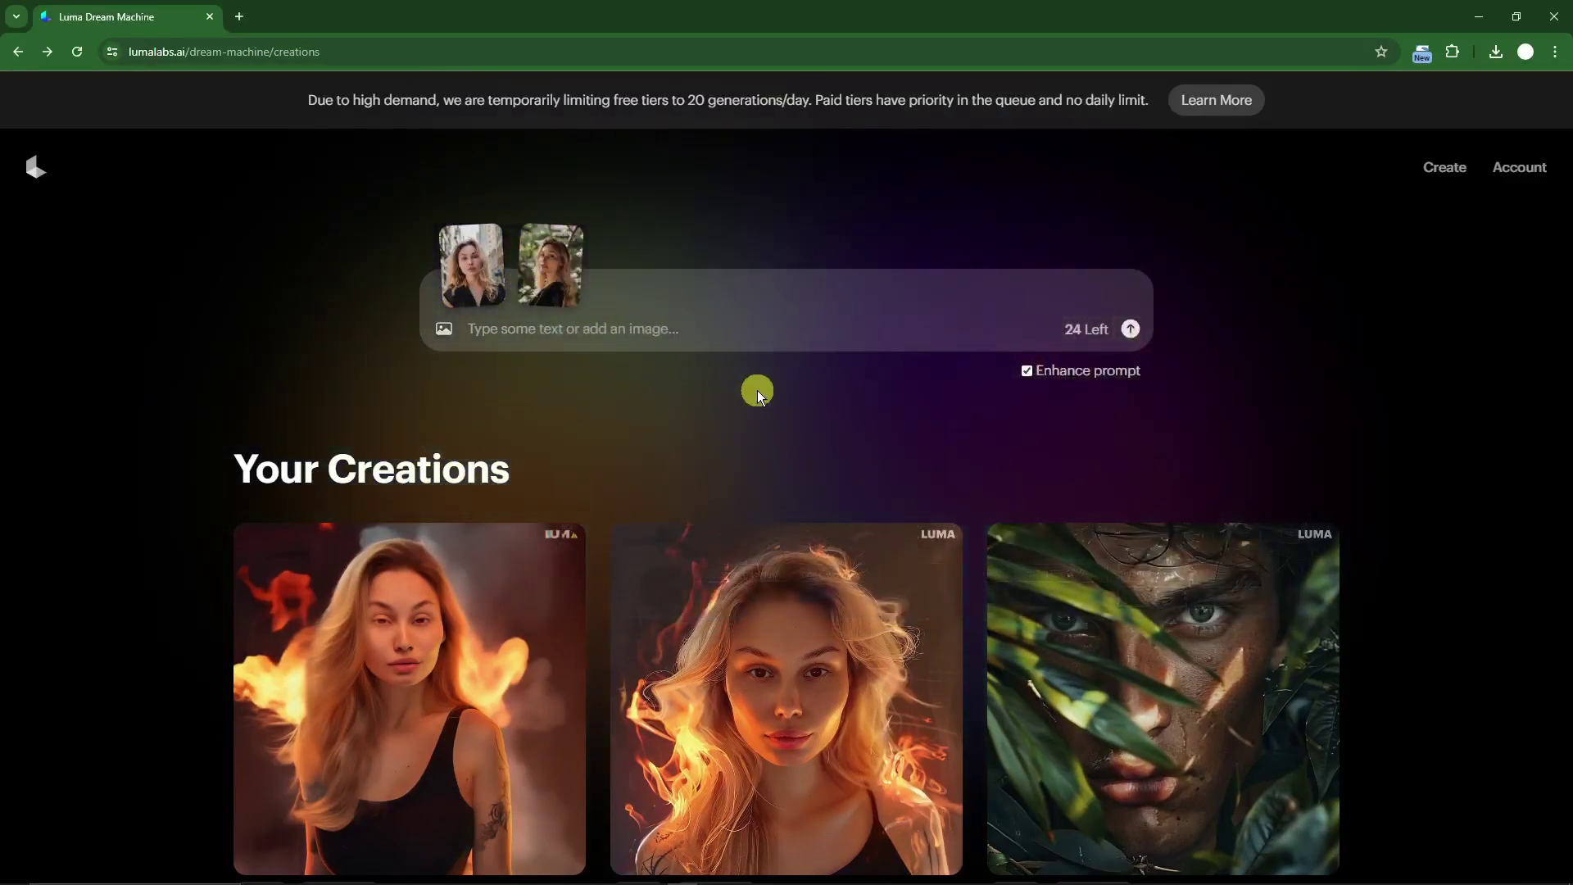
left_click(1027, 370)
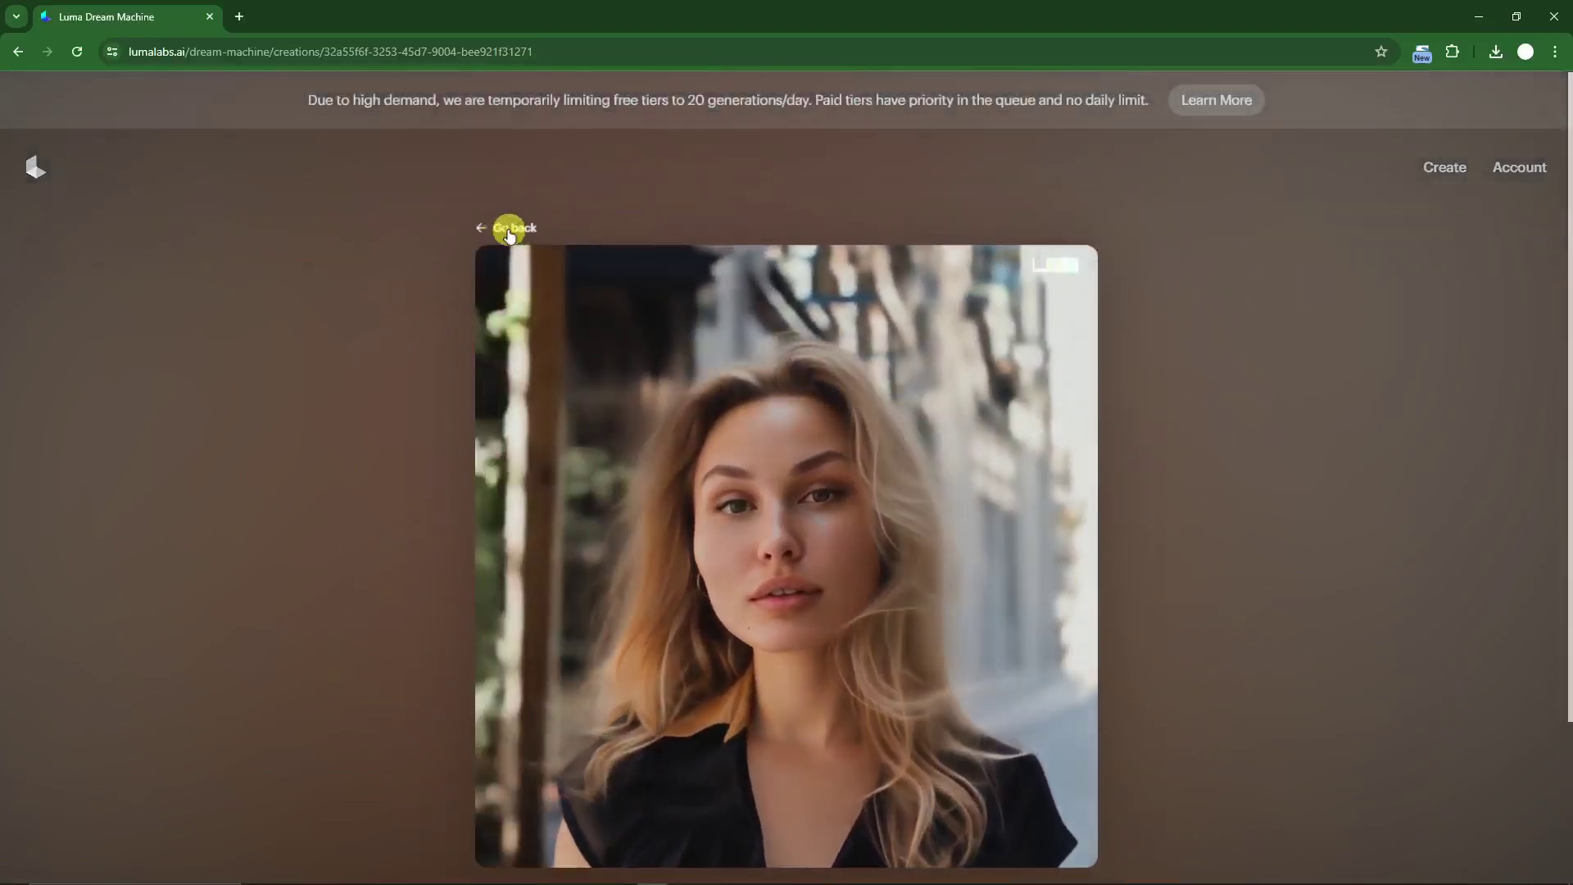
Step: Leave the finished New York video, watch the creation of the man lying with flames around his head, and return to the creations
left_click(508, 227)
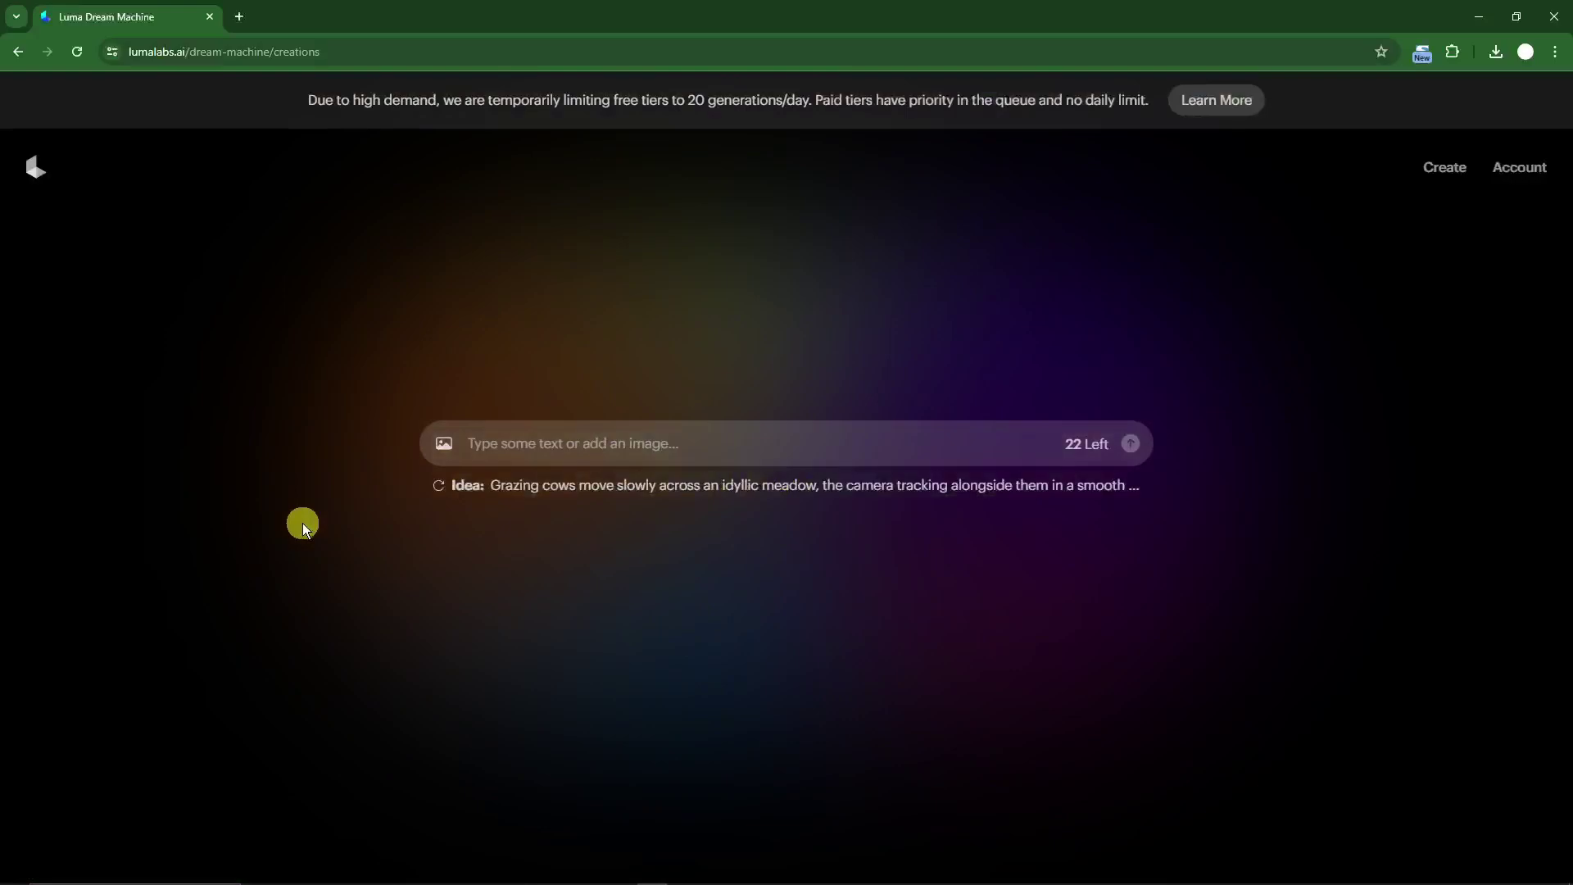
scroll(274, 528, "down", 10)
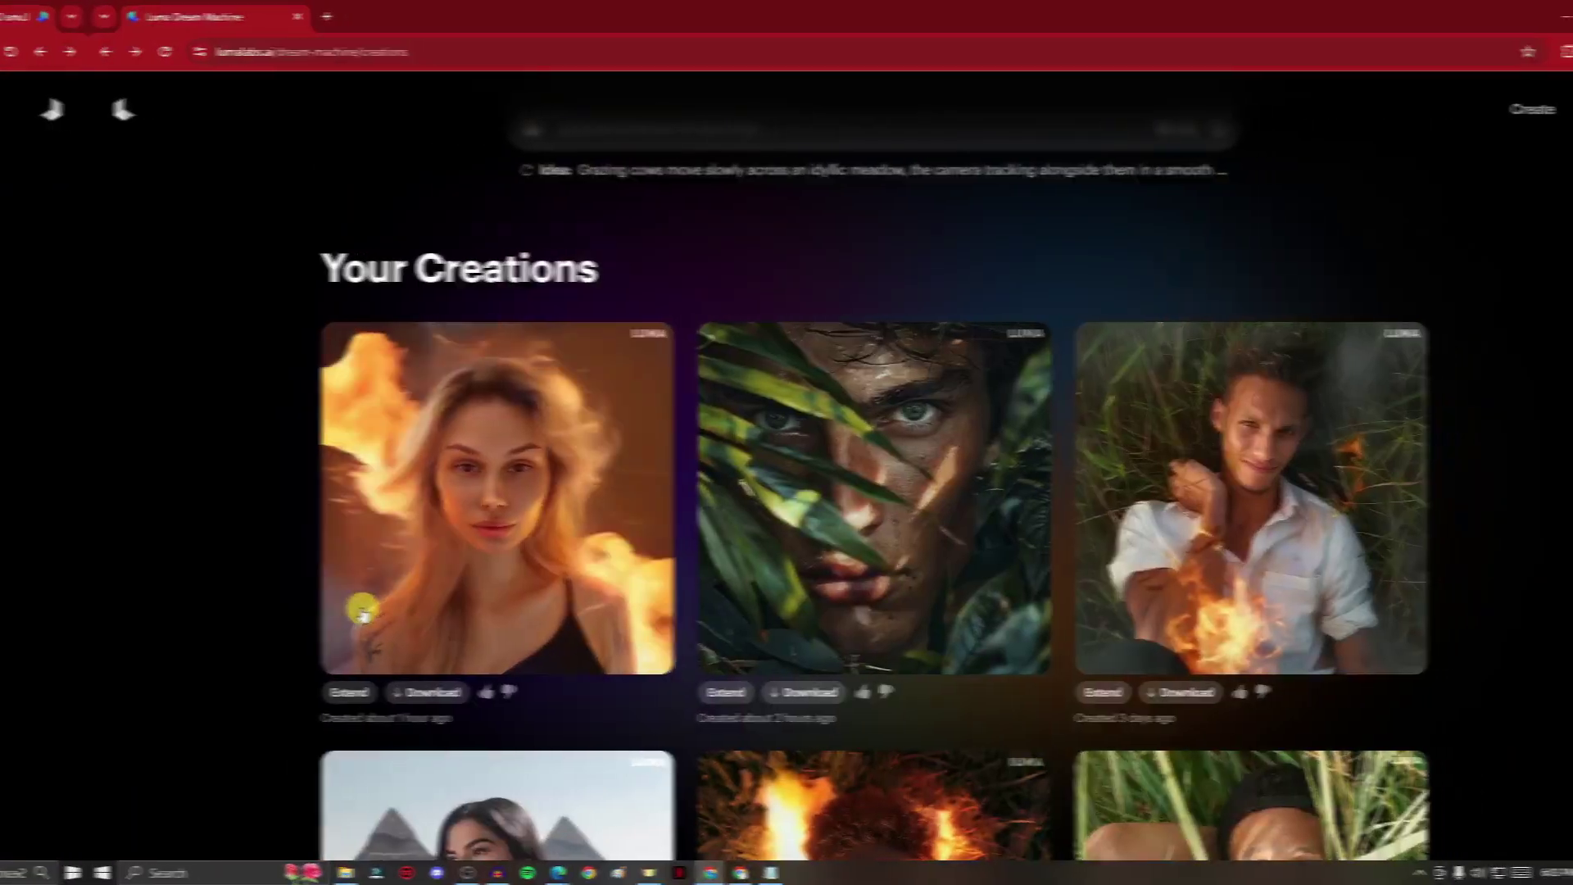
scroll(355, 604, "down", 7)
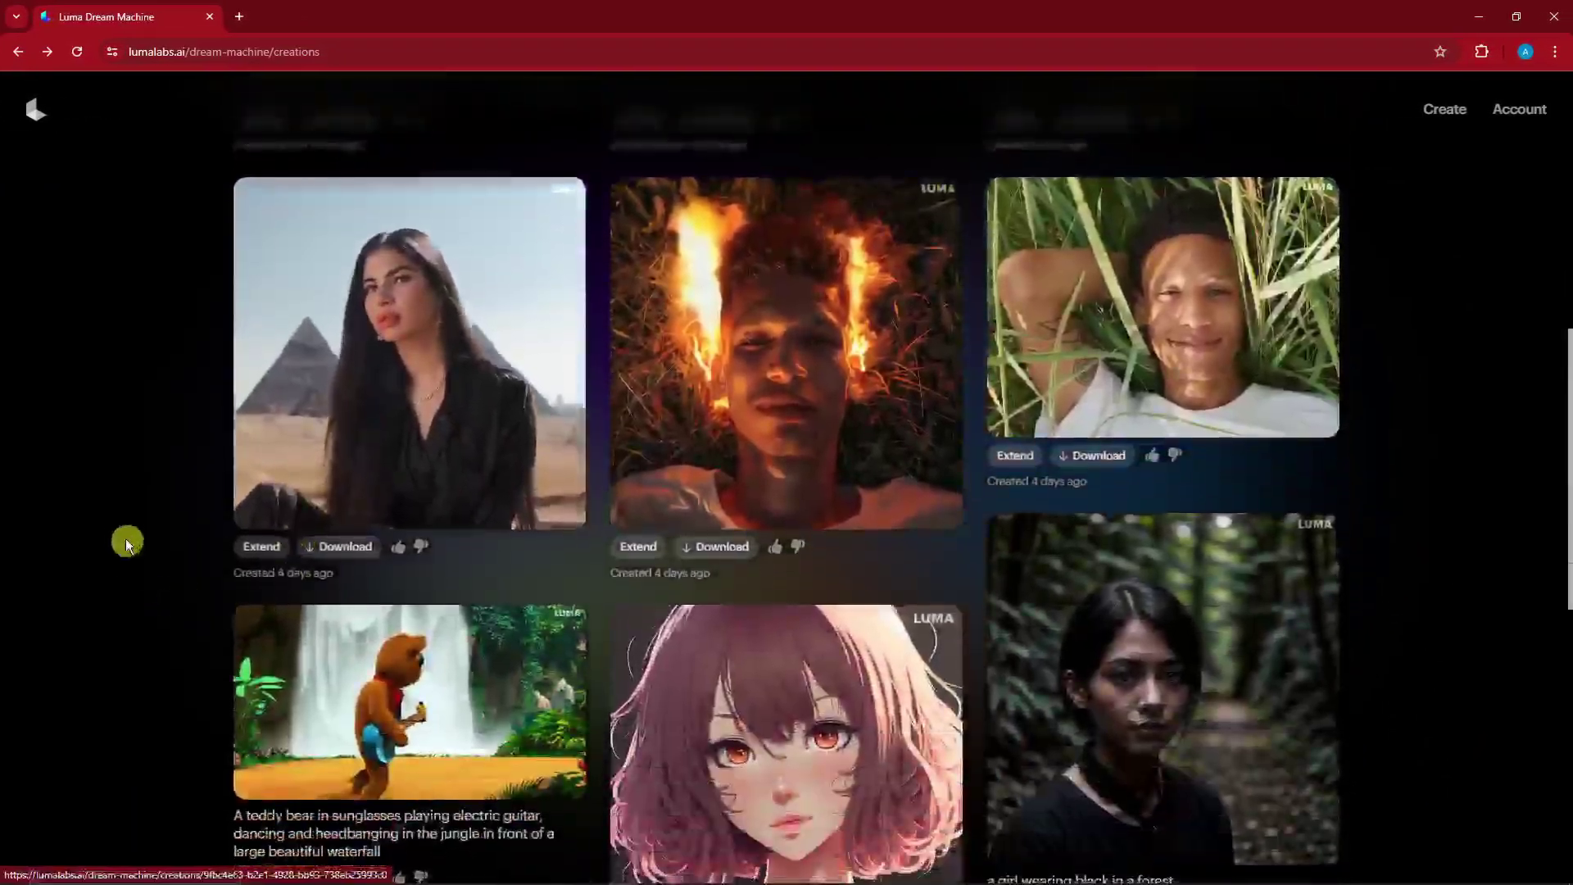
left_click(811, 333)
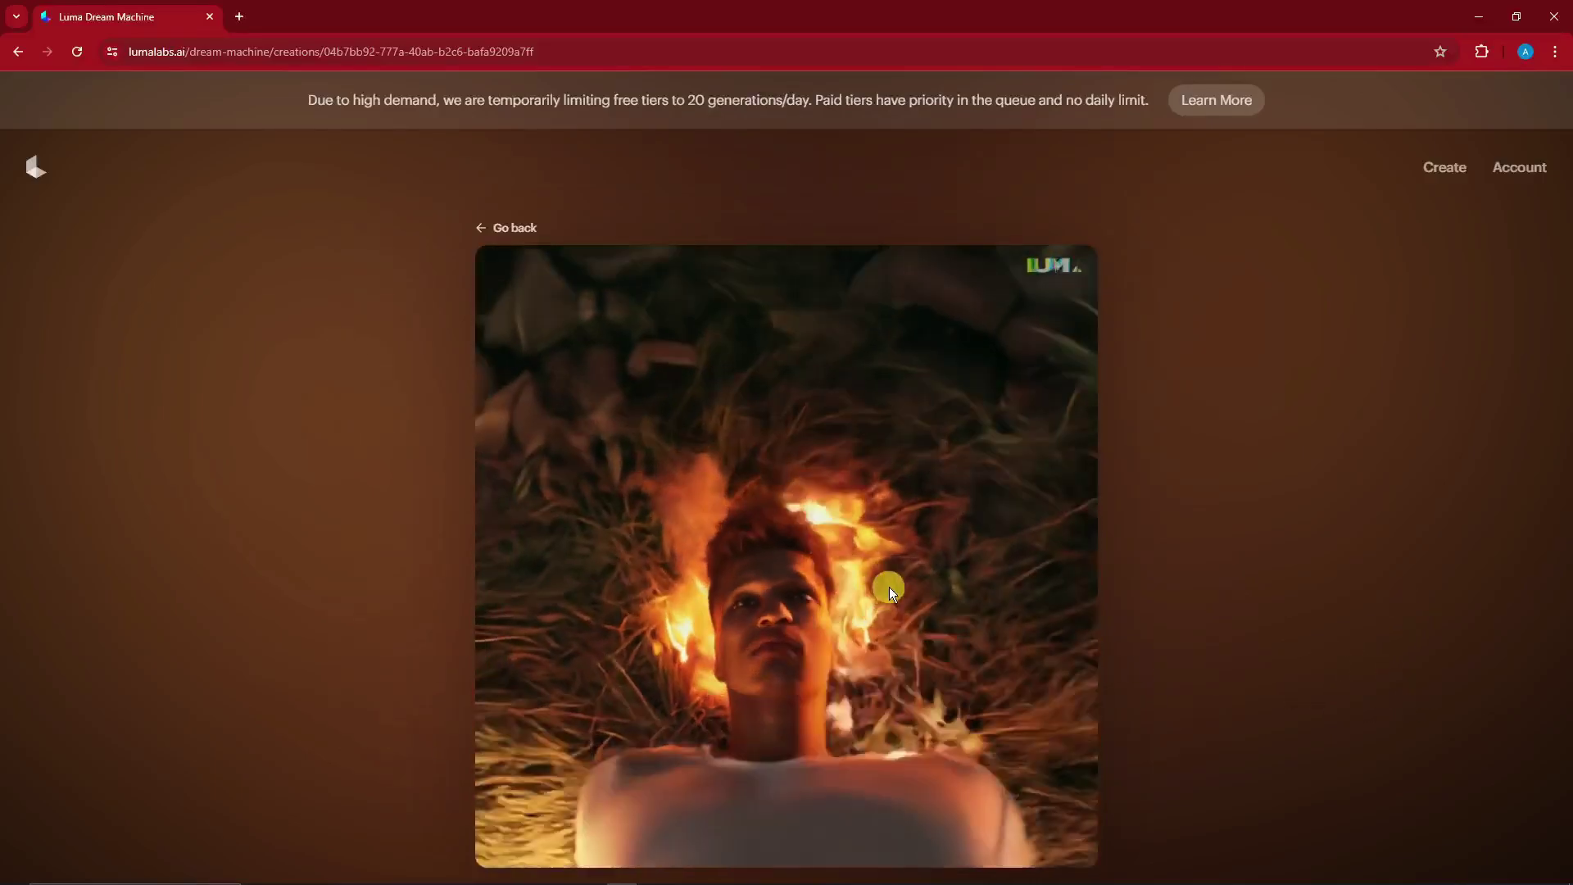
scroll(909, 588, "down", 2)
scroll(909, 588, "up", 1)
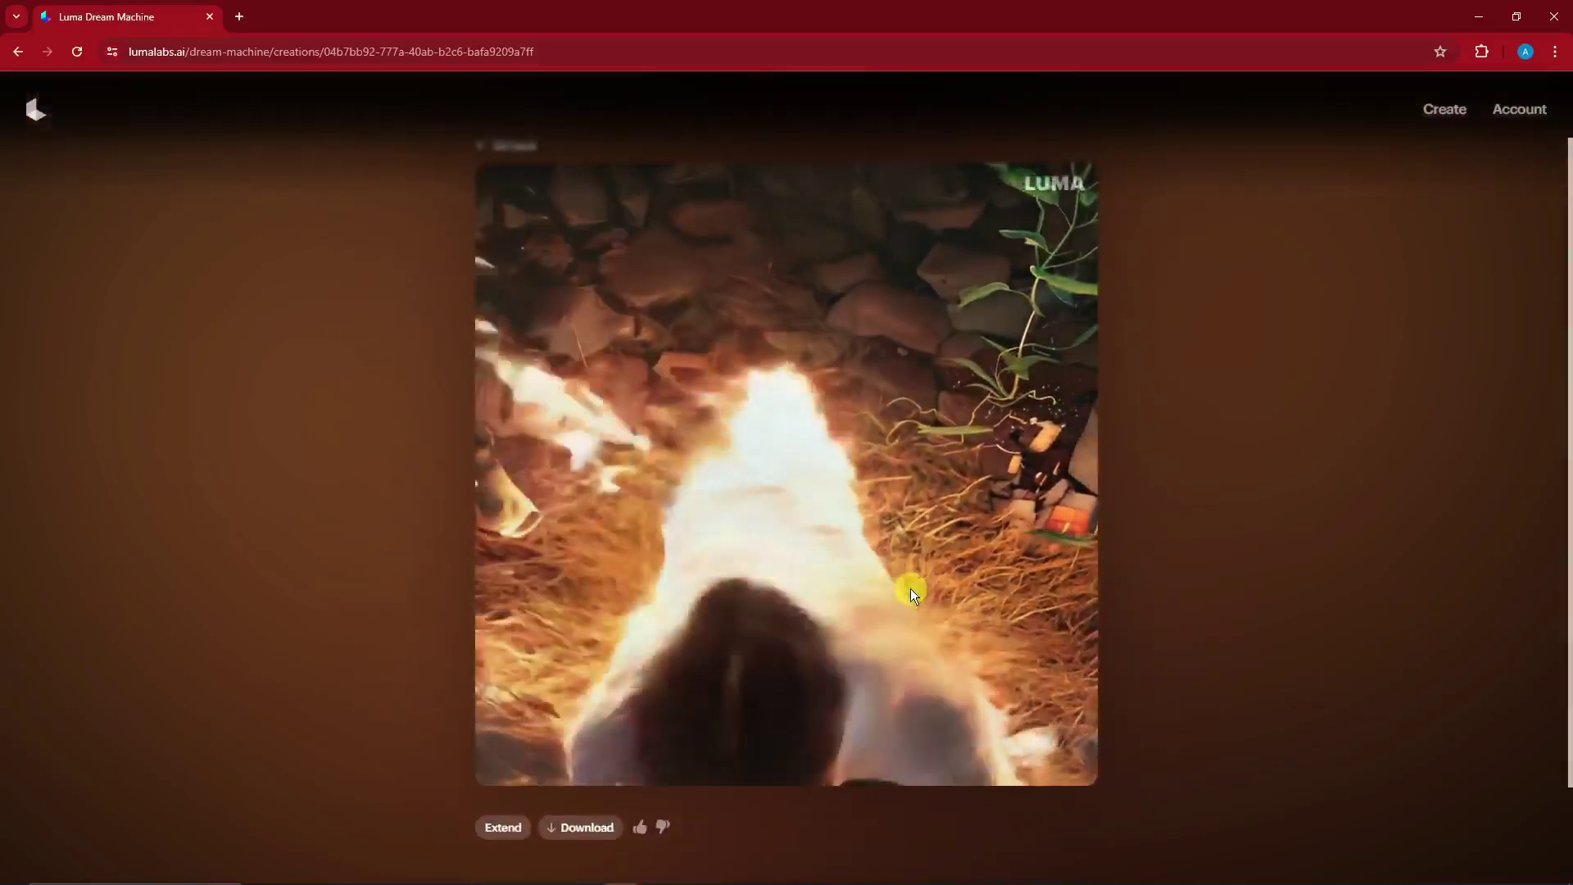
left_click(17, 51)
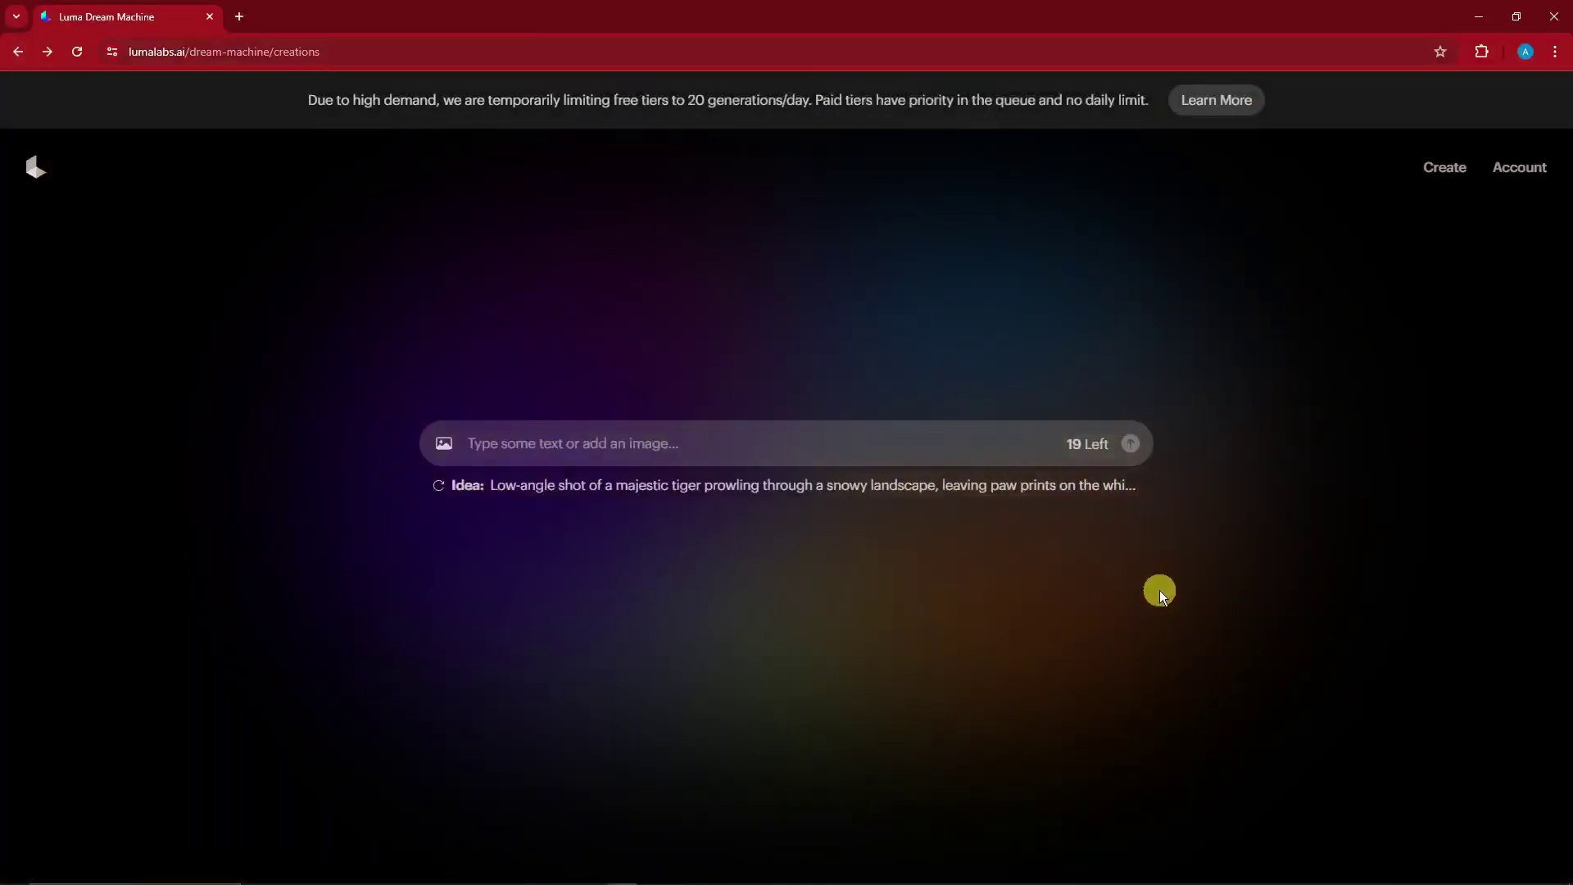
Step: Watch the creations of the man in a cap lying in tall grass and the man in a white shirt holding fire
scroll(1483, 542, "down", 7)
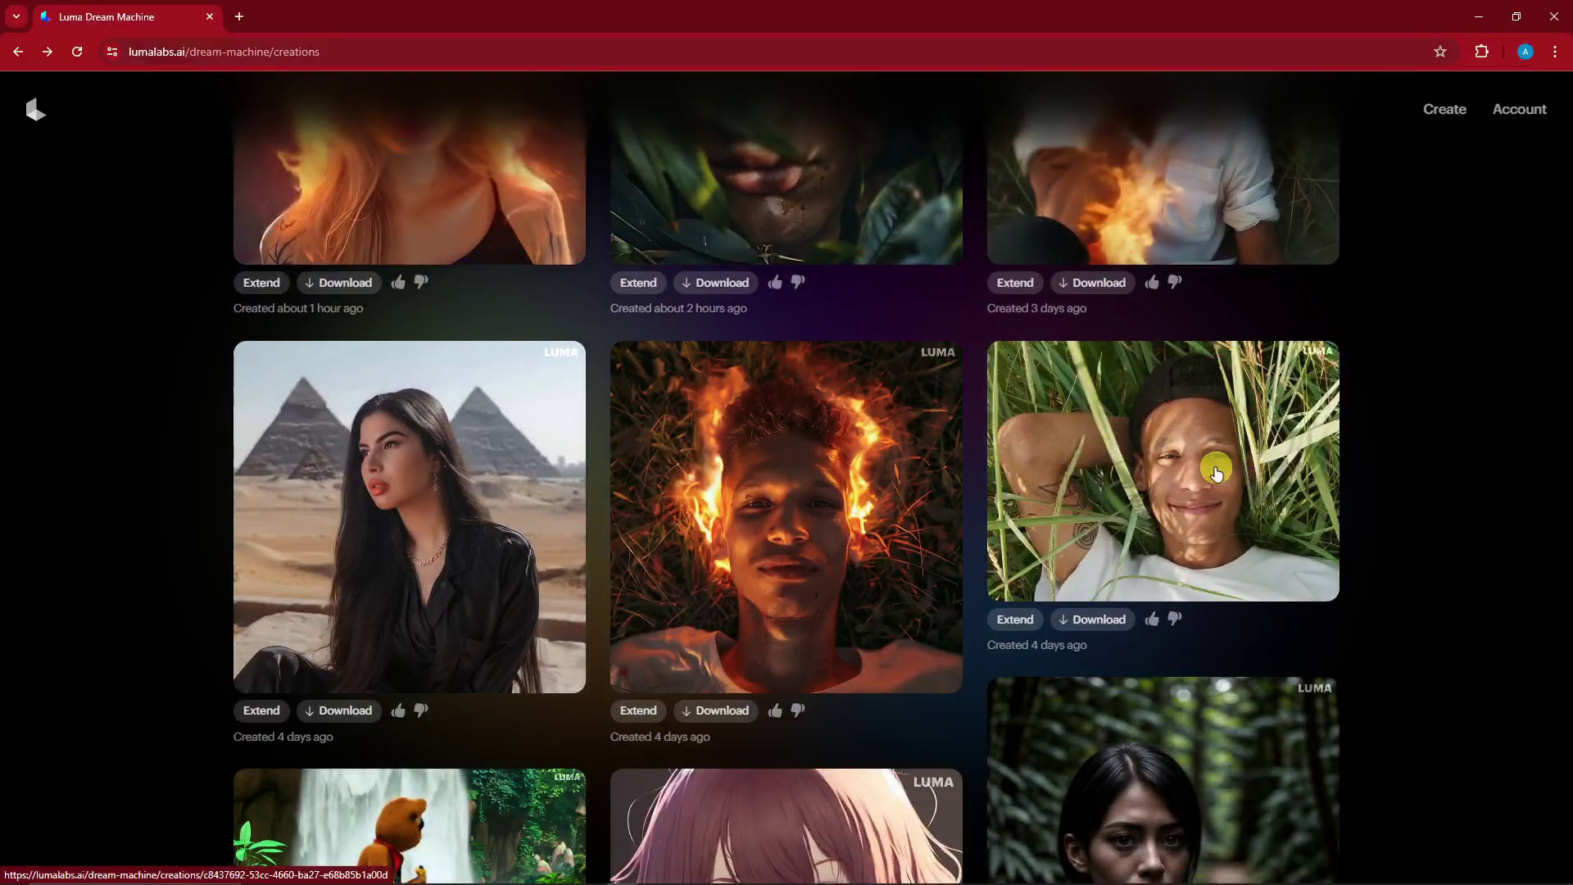
left_click(1215, 473)
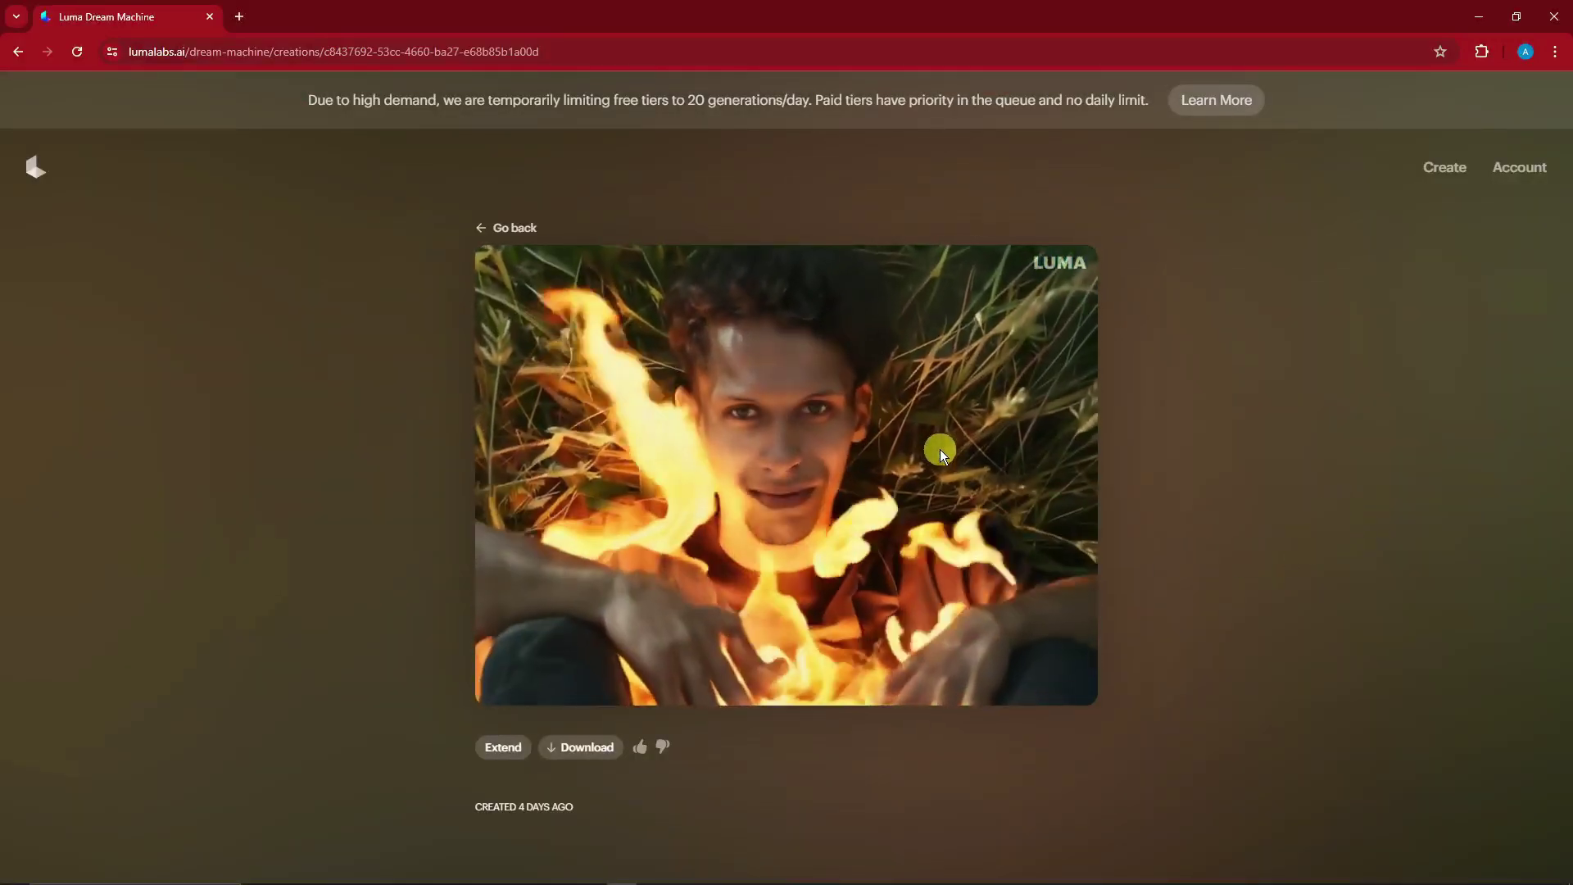
left_click(519, 229)
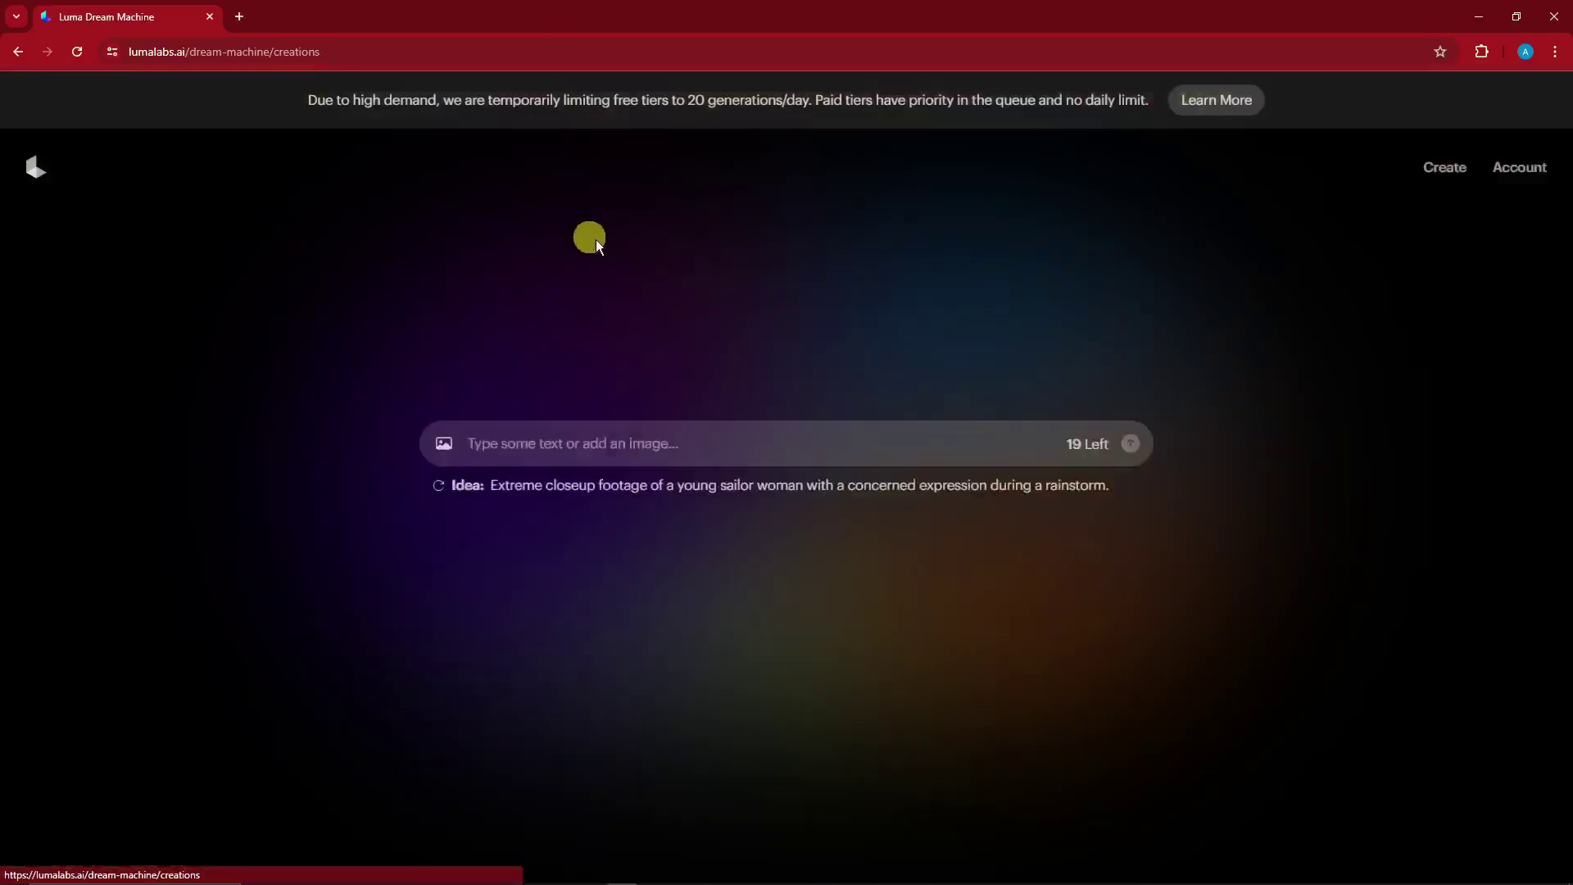
scroll(1065, 475, "down", 2)
left_click(1196, 488)
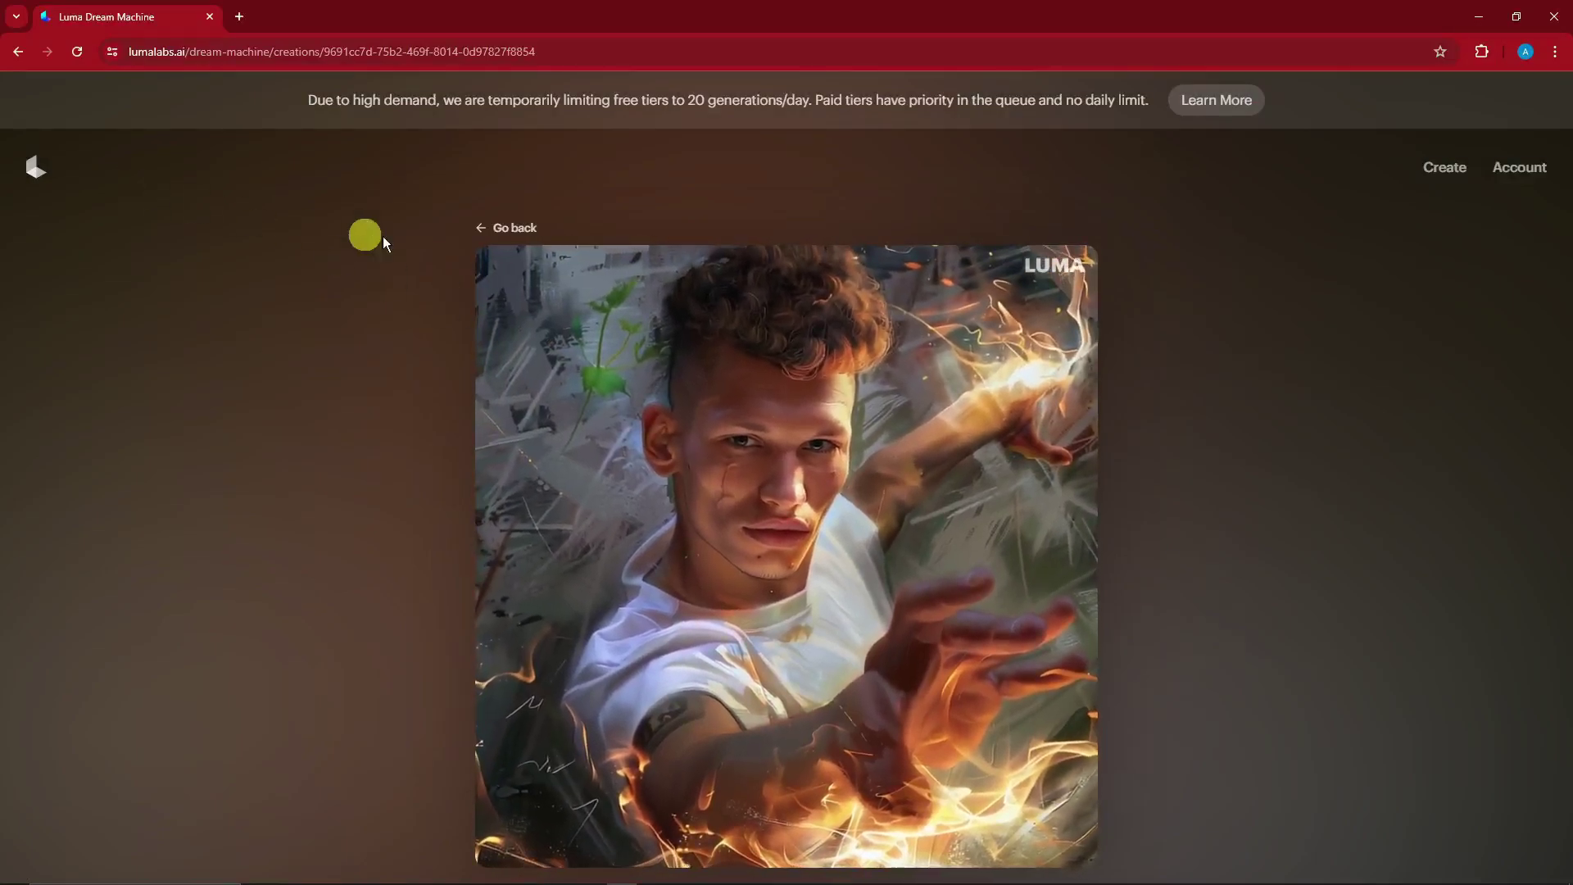
left_click(512, 228)
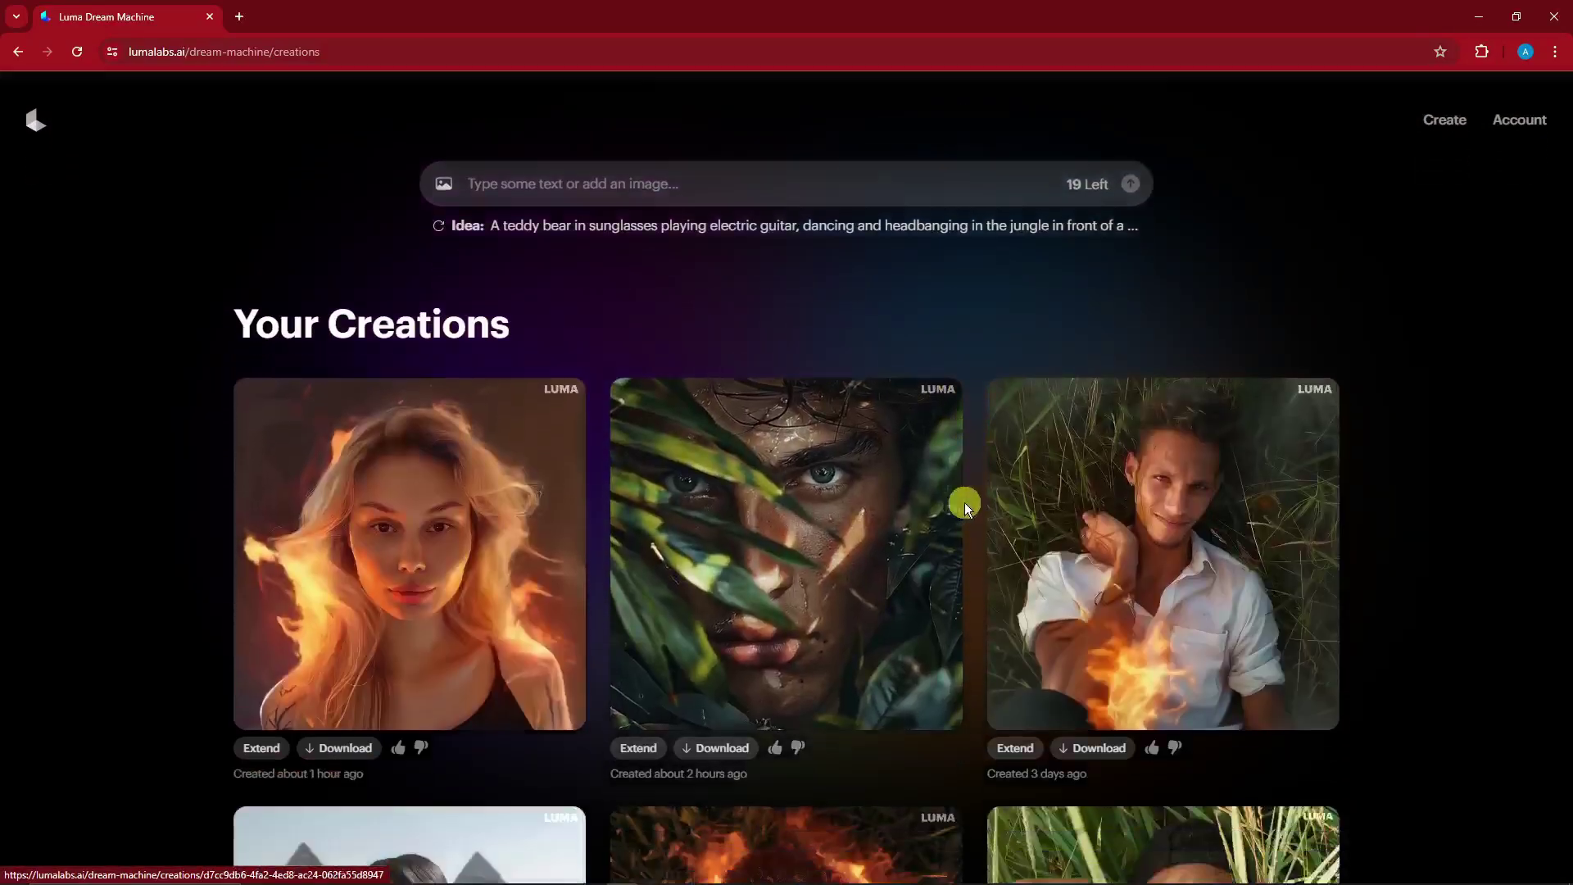
Step: Find and watch the creation of the dark-haired woman sitting in front of the pyramids
scroll(965, 503, "down", 5)
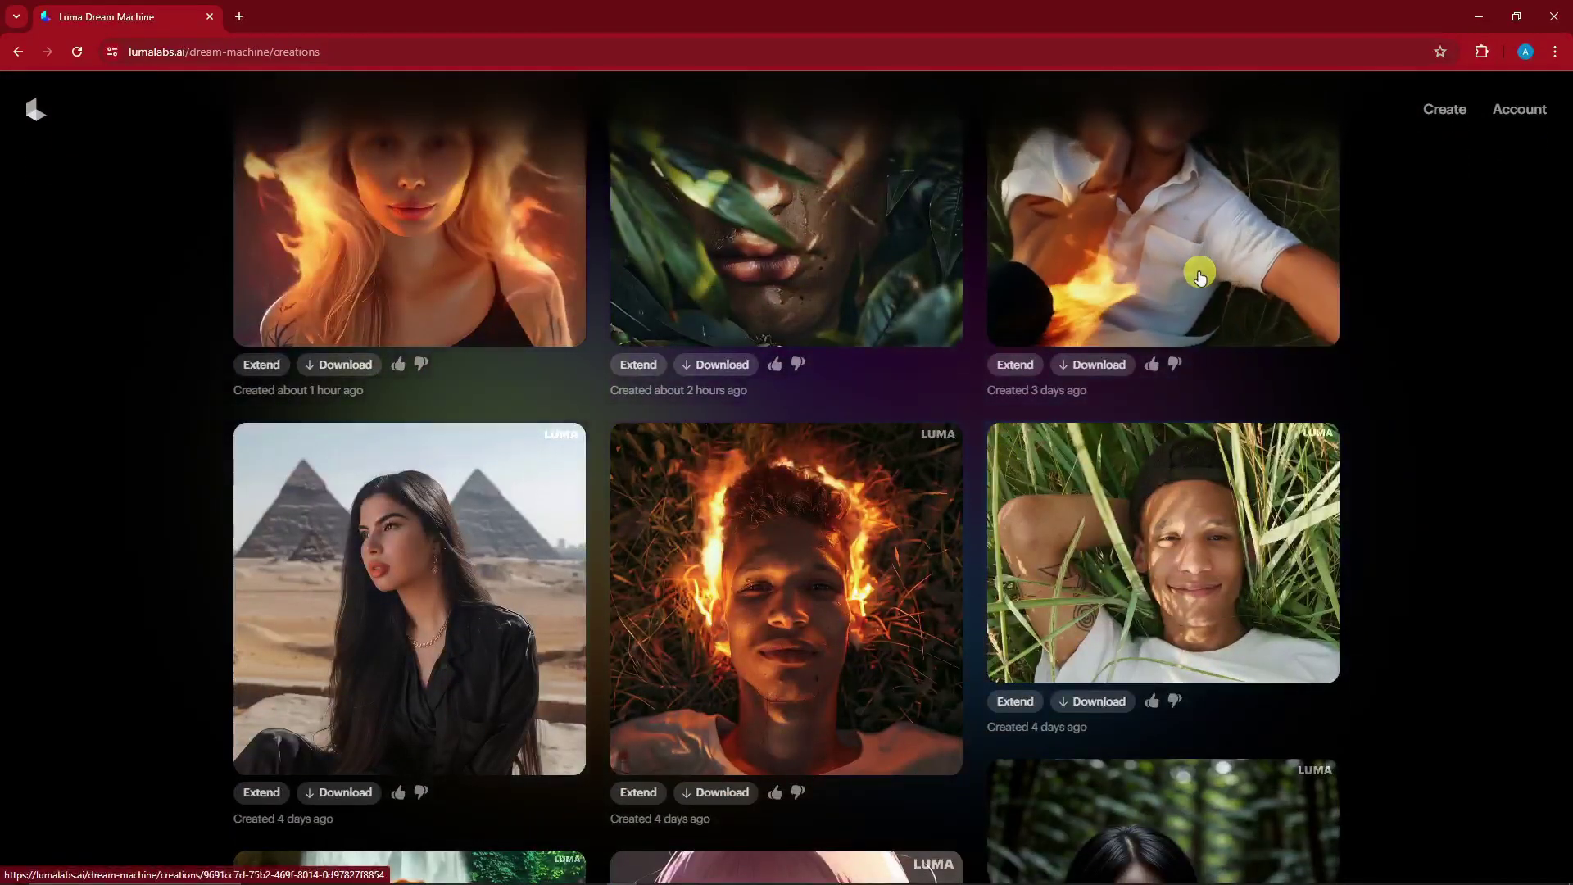
scroll(46, 489, "down", 2)
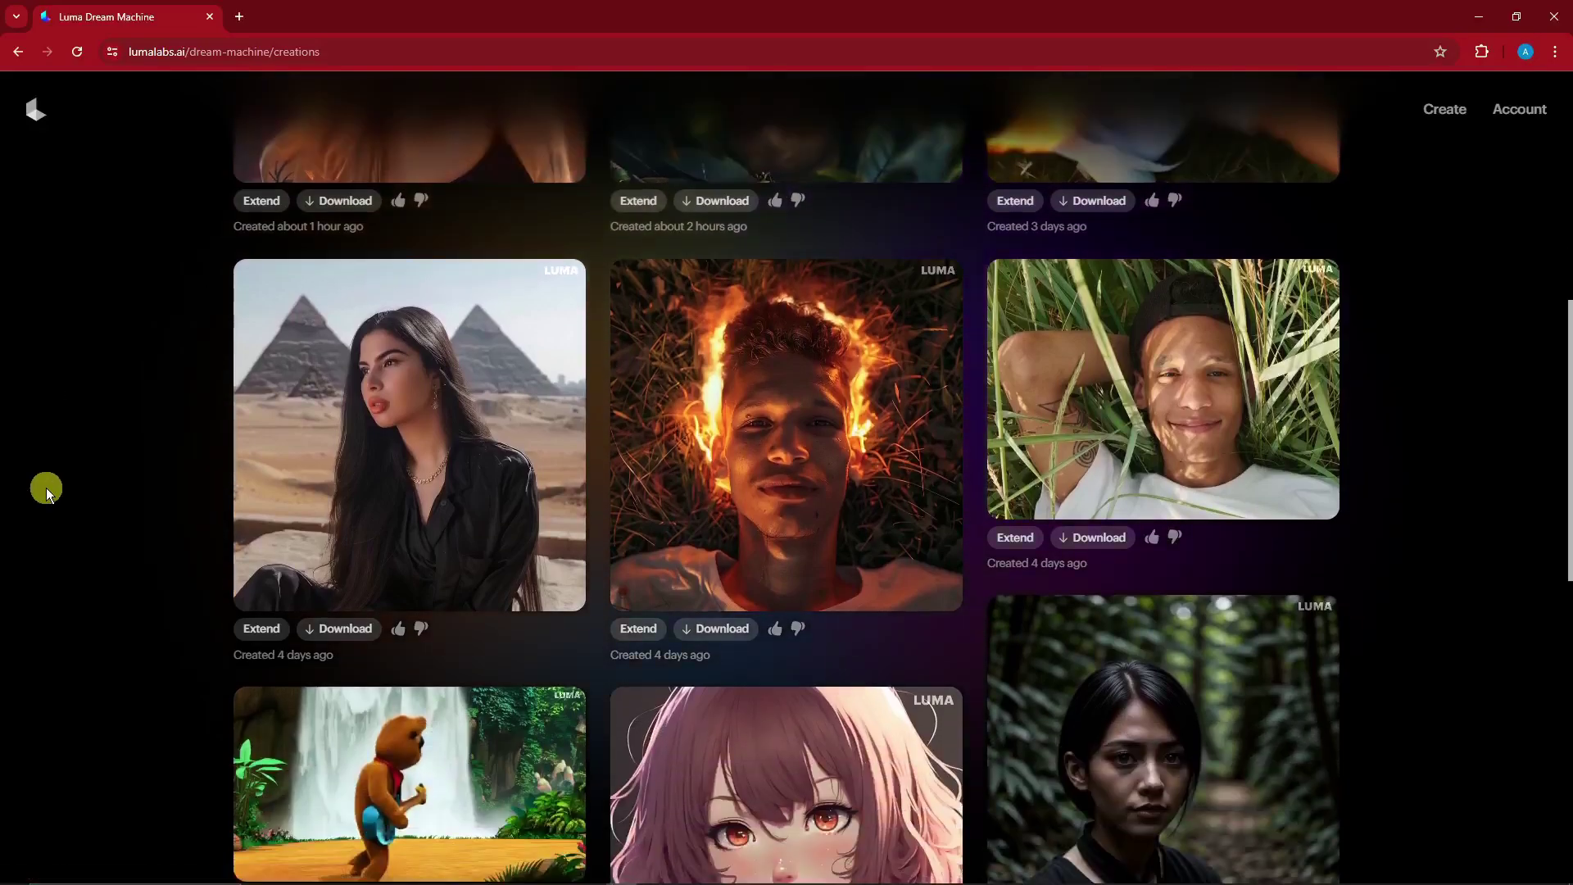
left_click(353, 360)
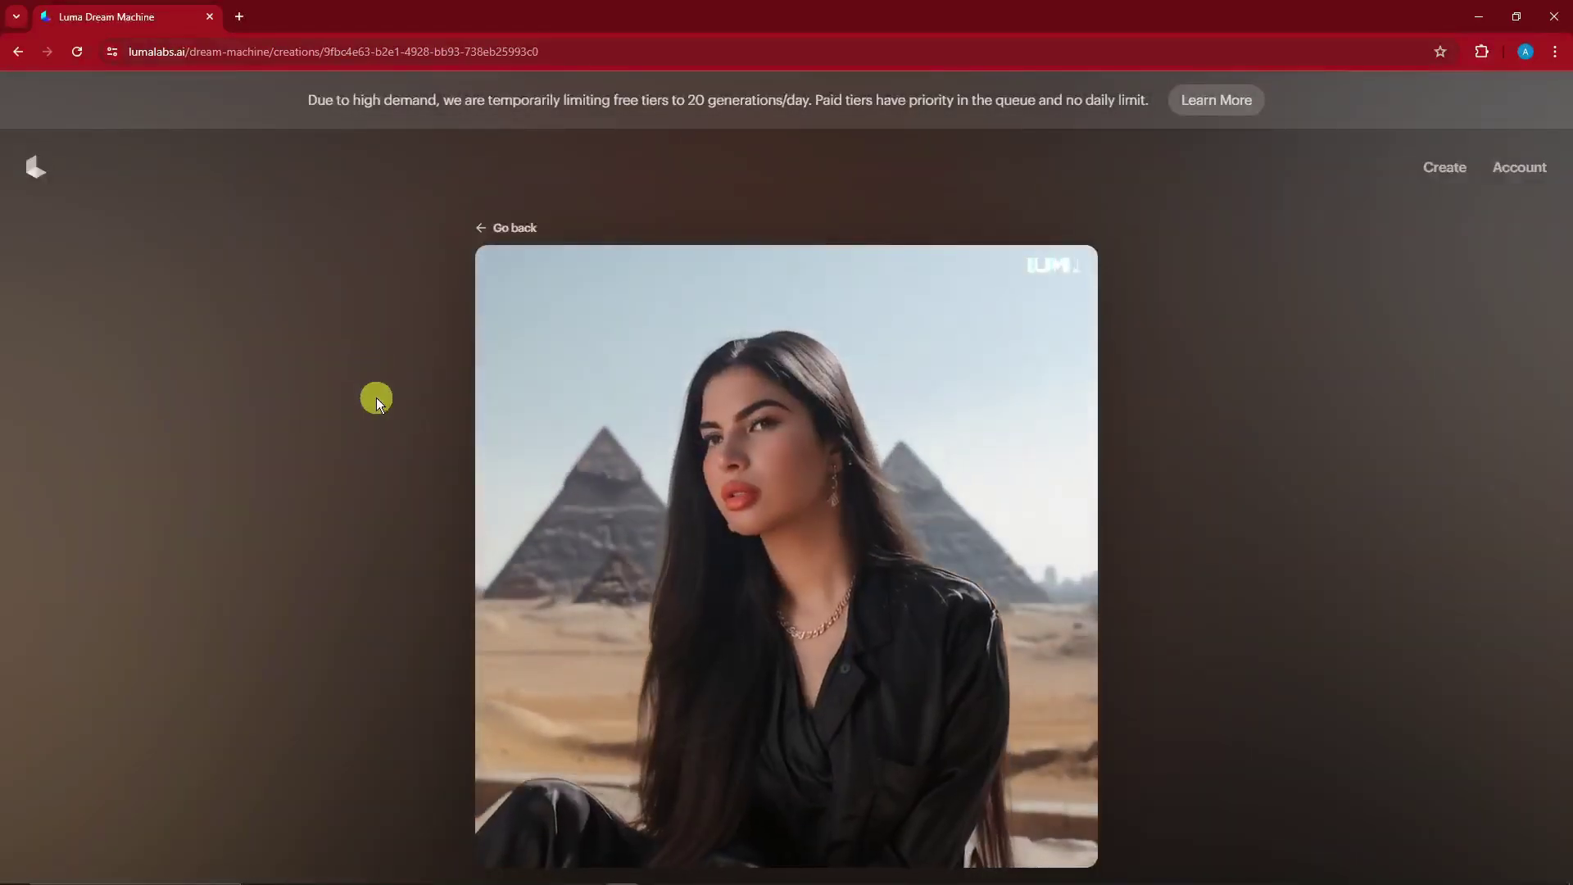
scroll(394, 433, "down", 2)
scroll(395, 432, "up", 2)
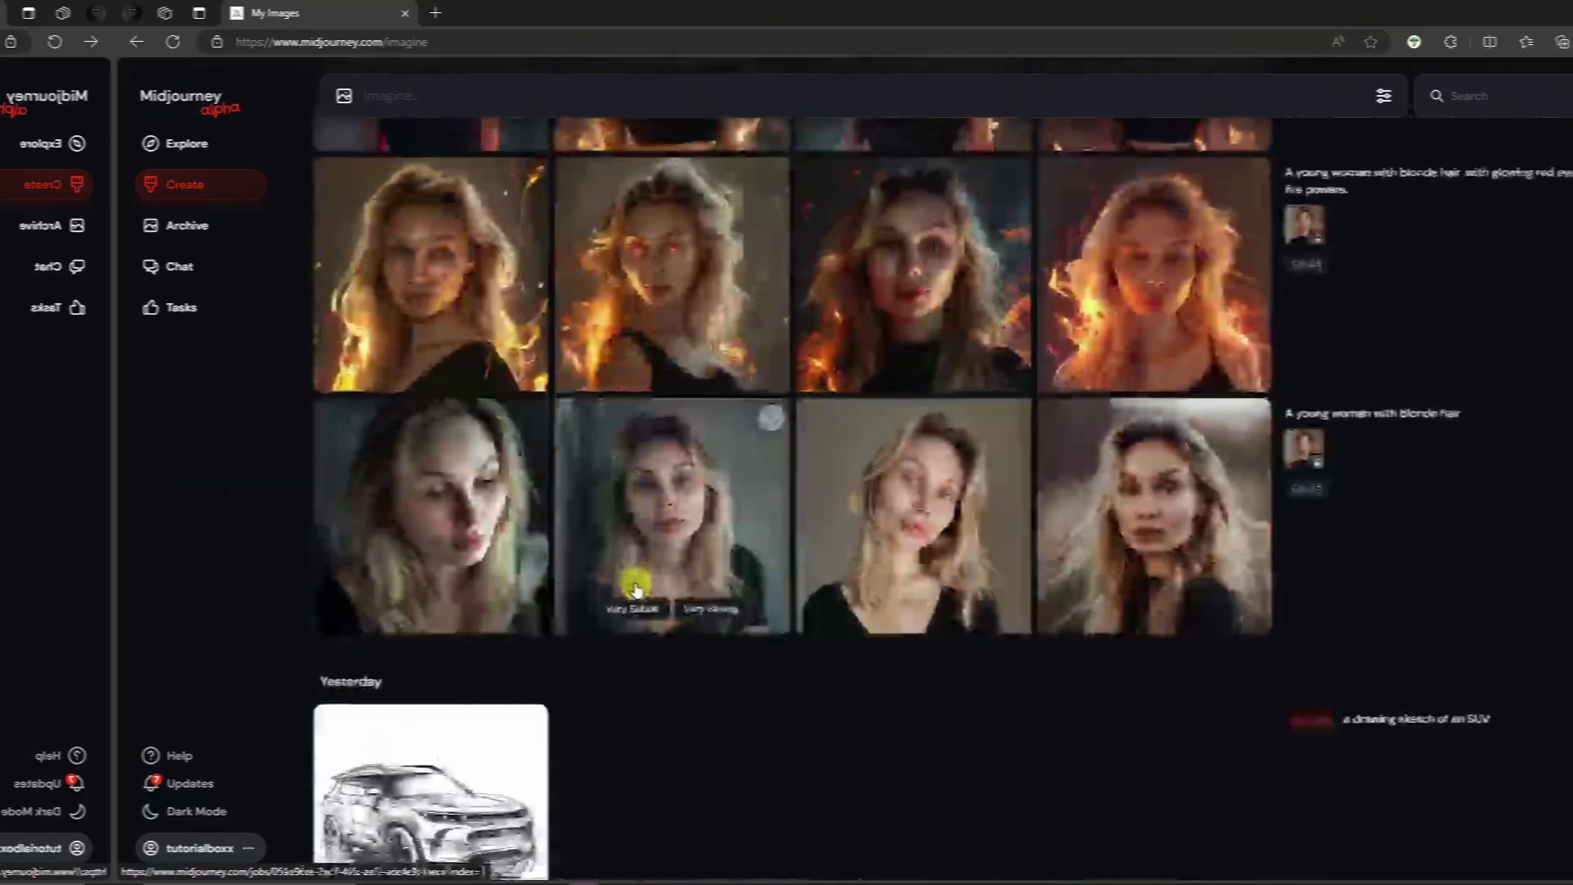
Step: In Midjourney, review the repaint mask and the smiling prompt of the first New York image, and reset the mask without submitting
scroll(635, 585, "up", 7)
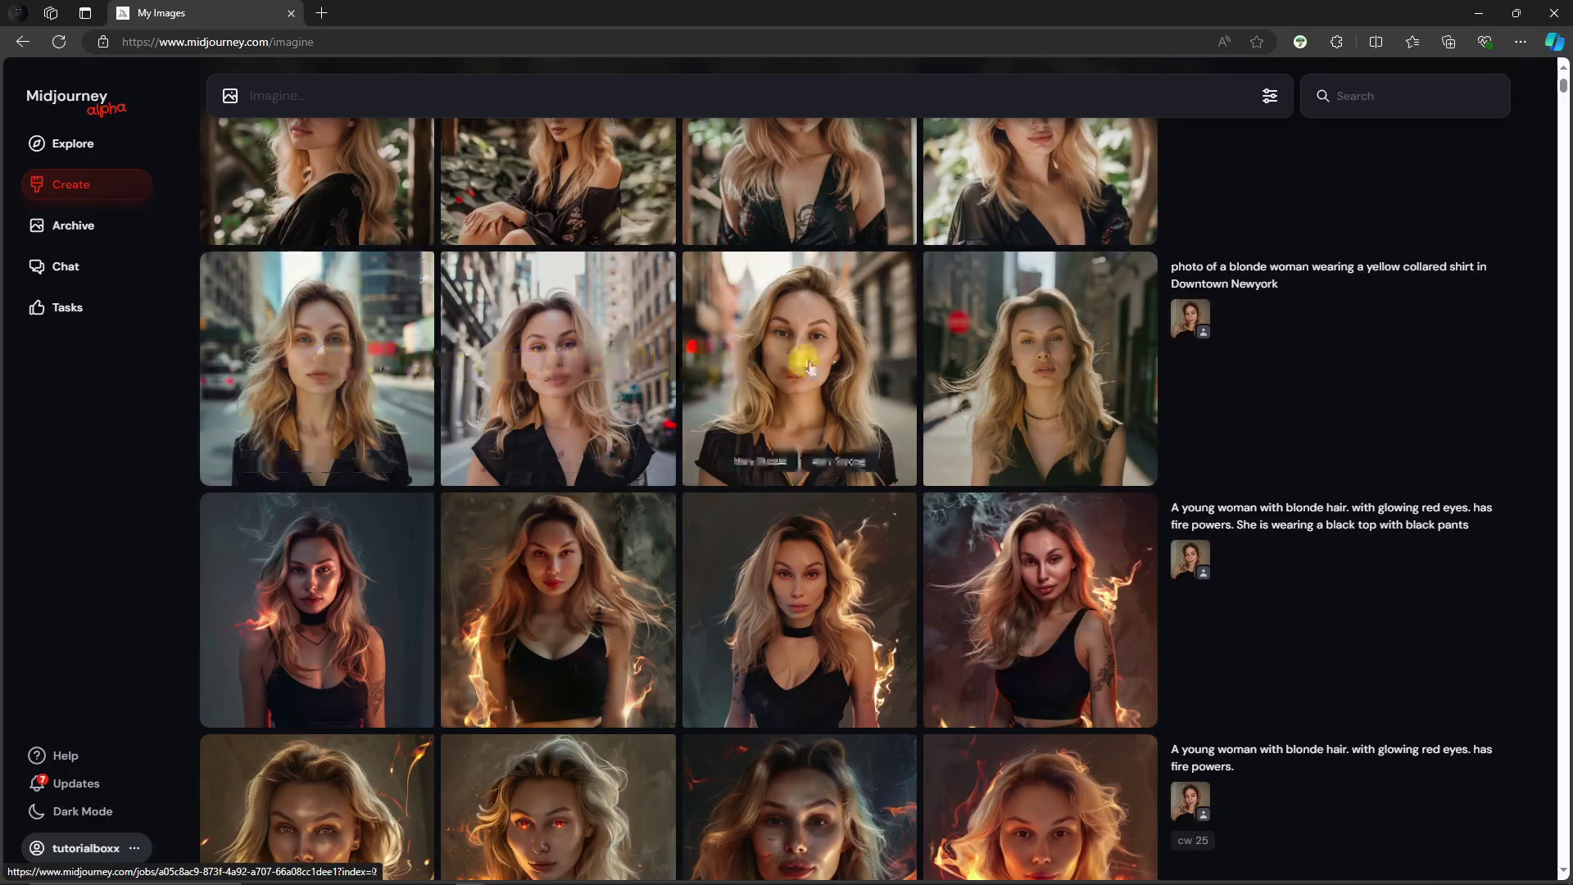
left_click(378, 363)
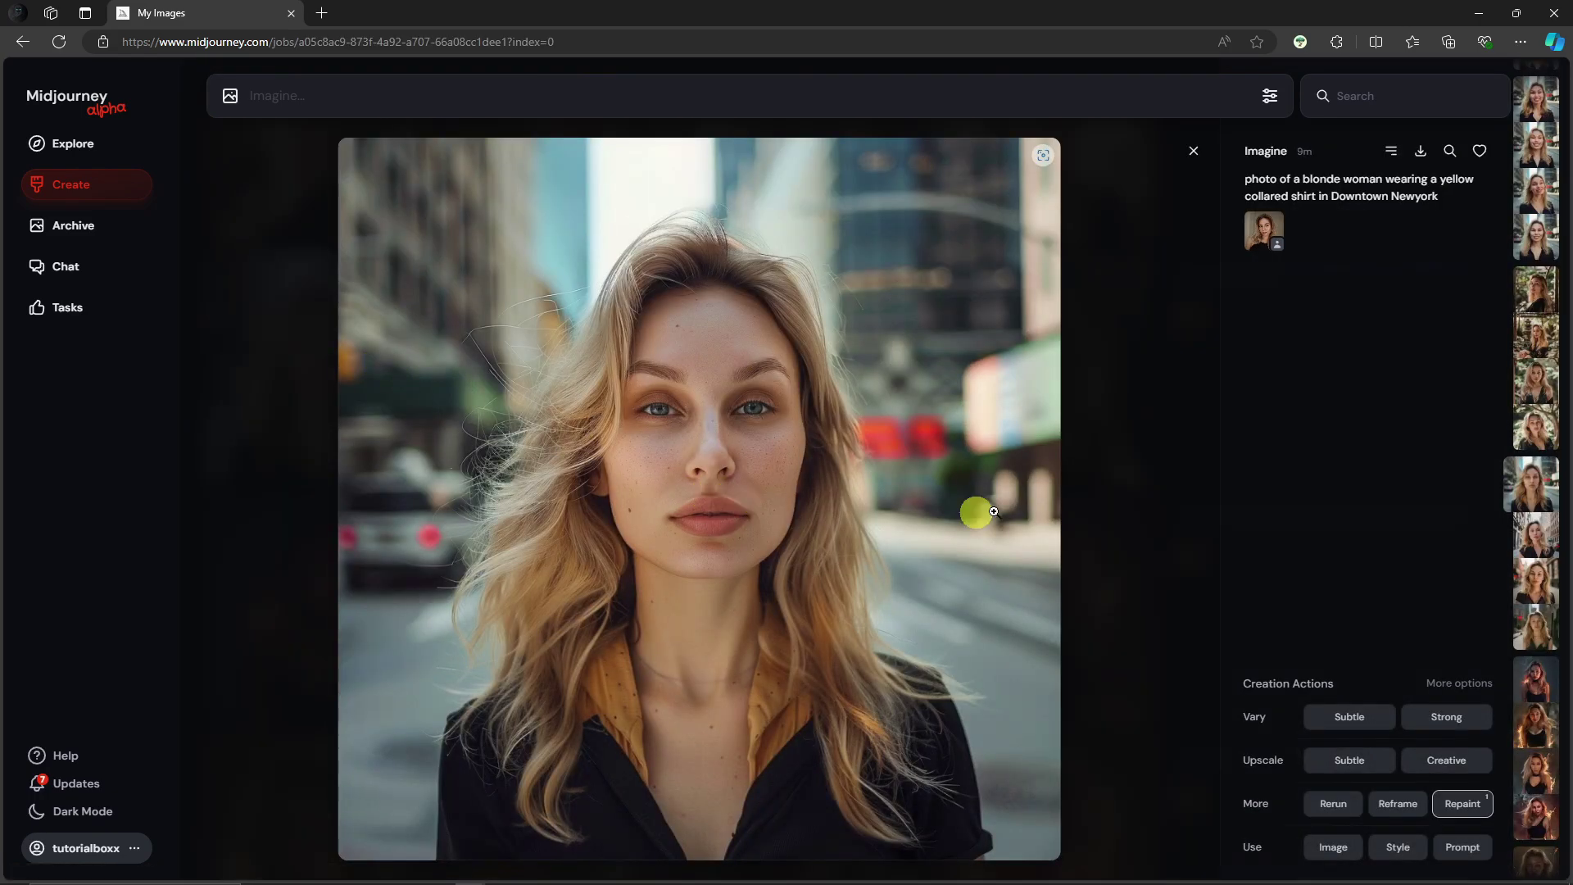
left_click(1463, 805)
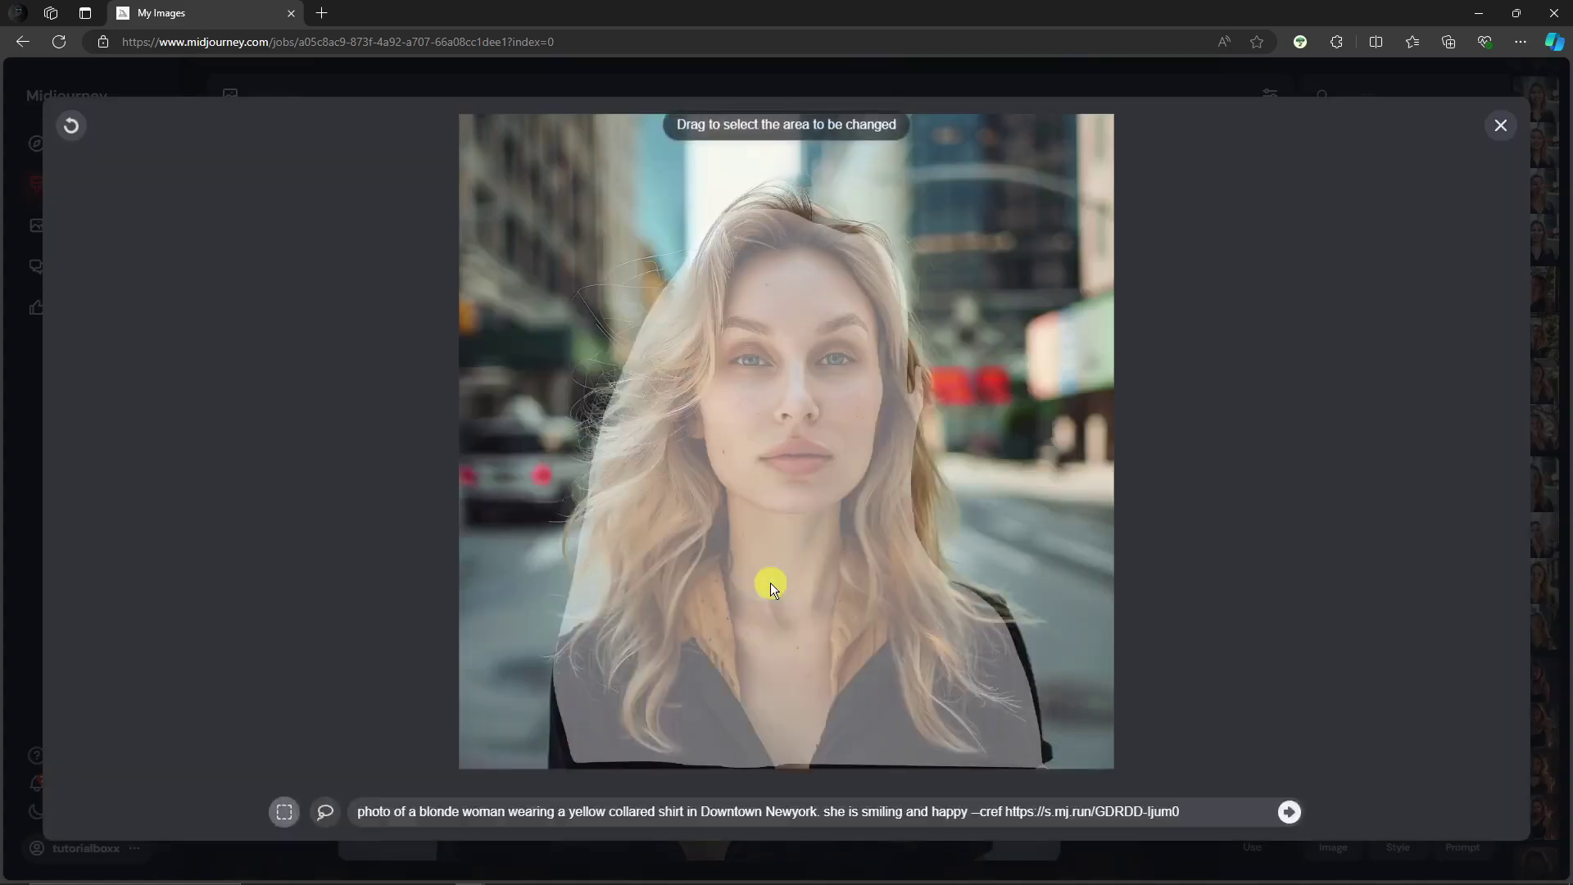
left_click(71, 126)
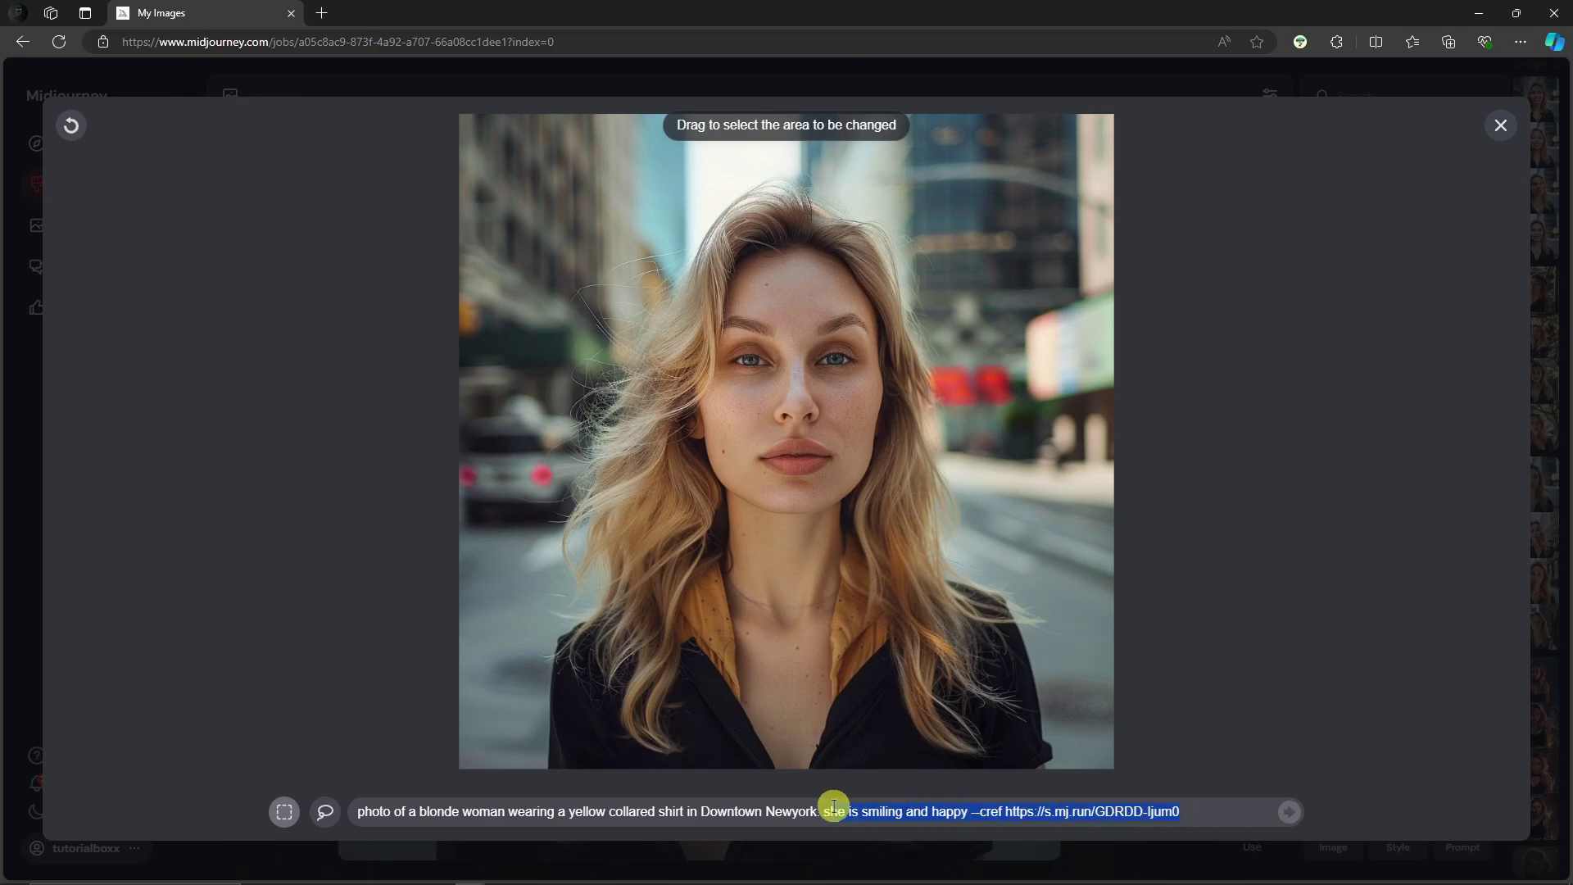
left_click(1500, 124)
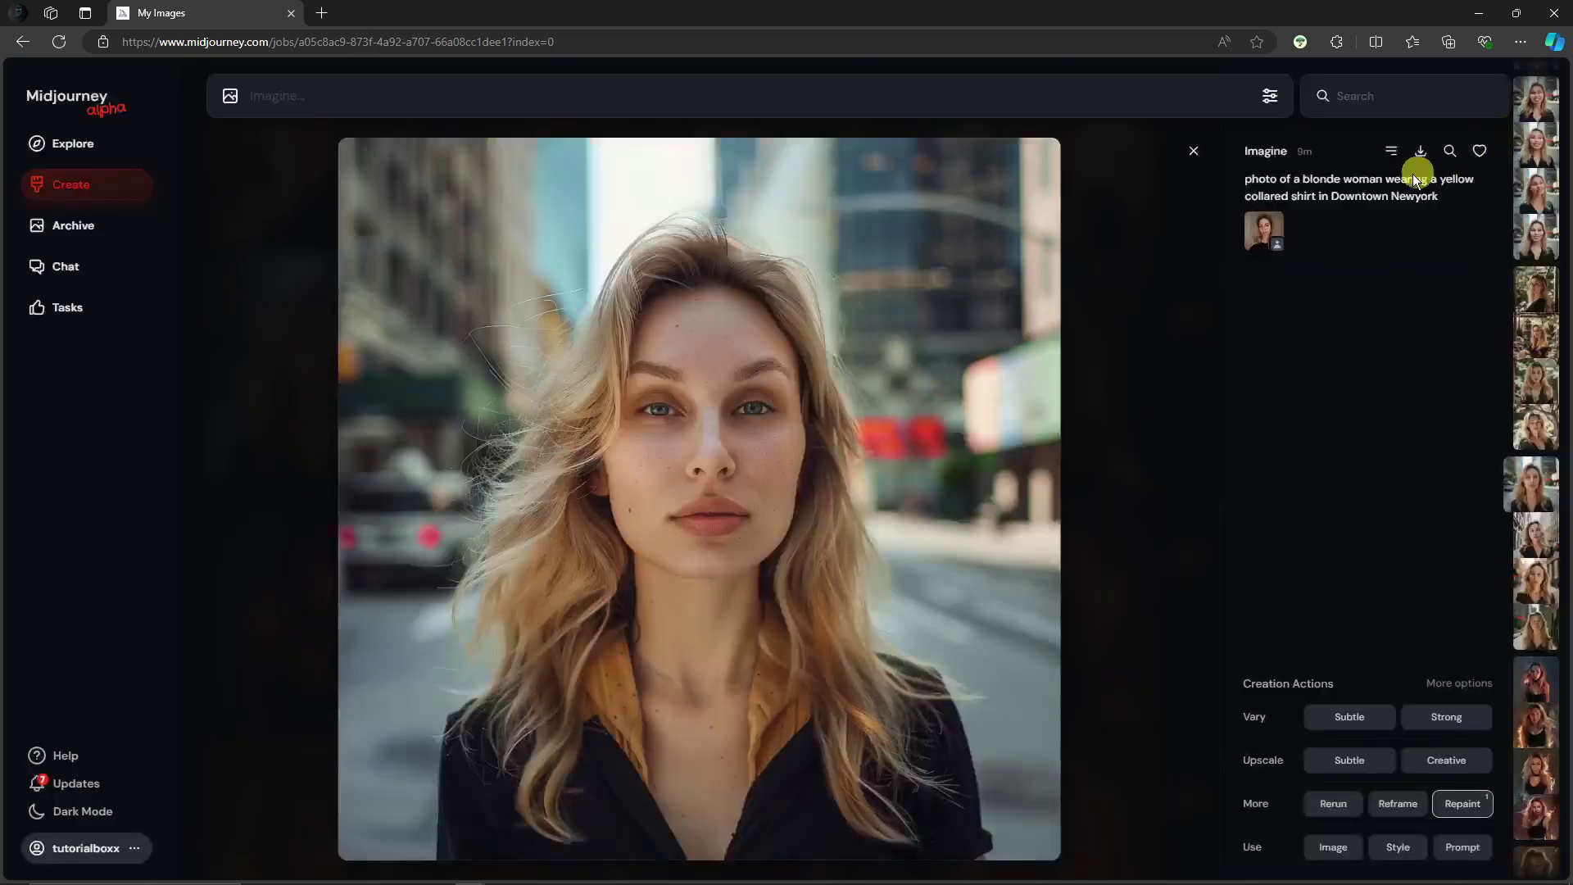
left_click(1193, 155)
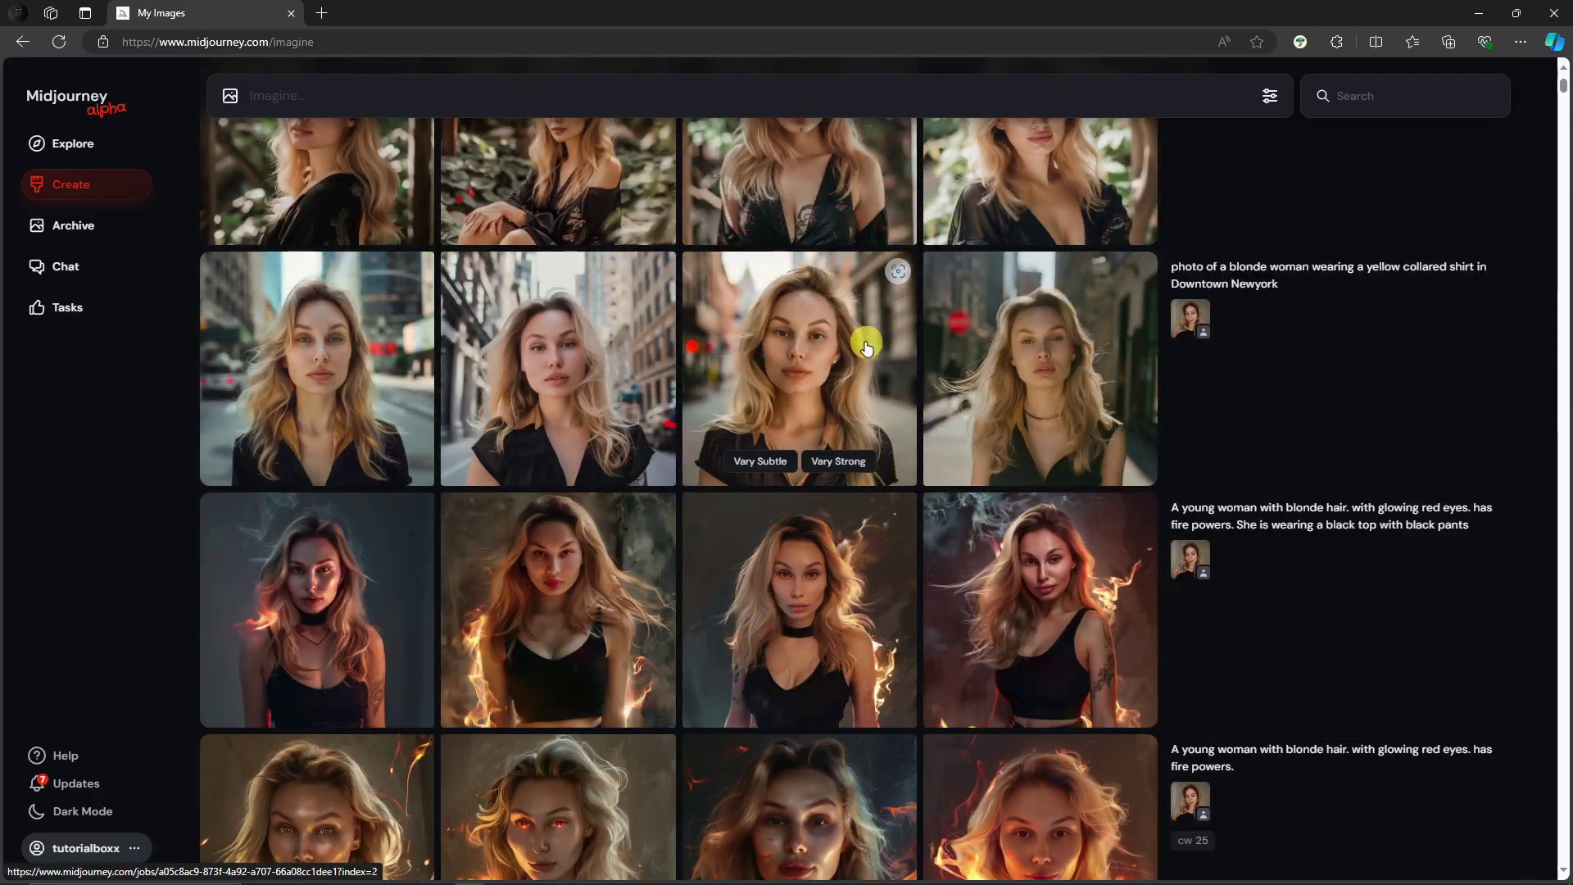
Step: Open the fourth New York image for repainting and lasso the woman's face, hair and upper body as the area to change
left_click(1021, 345)
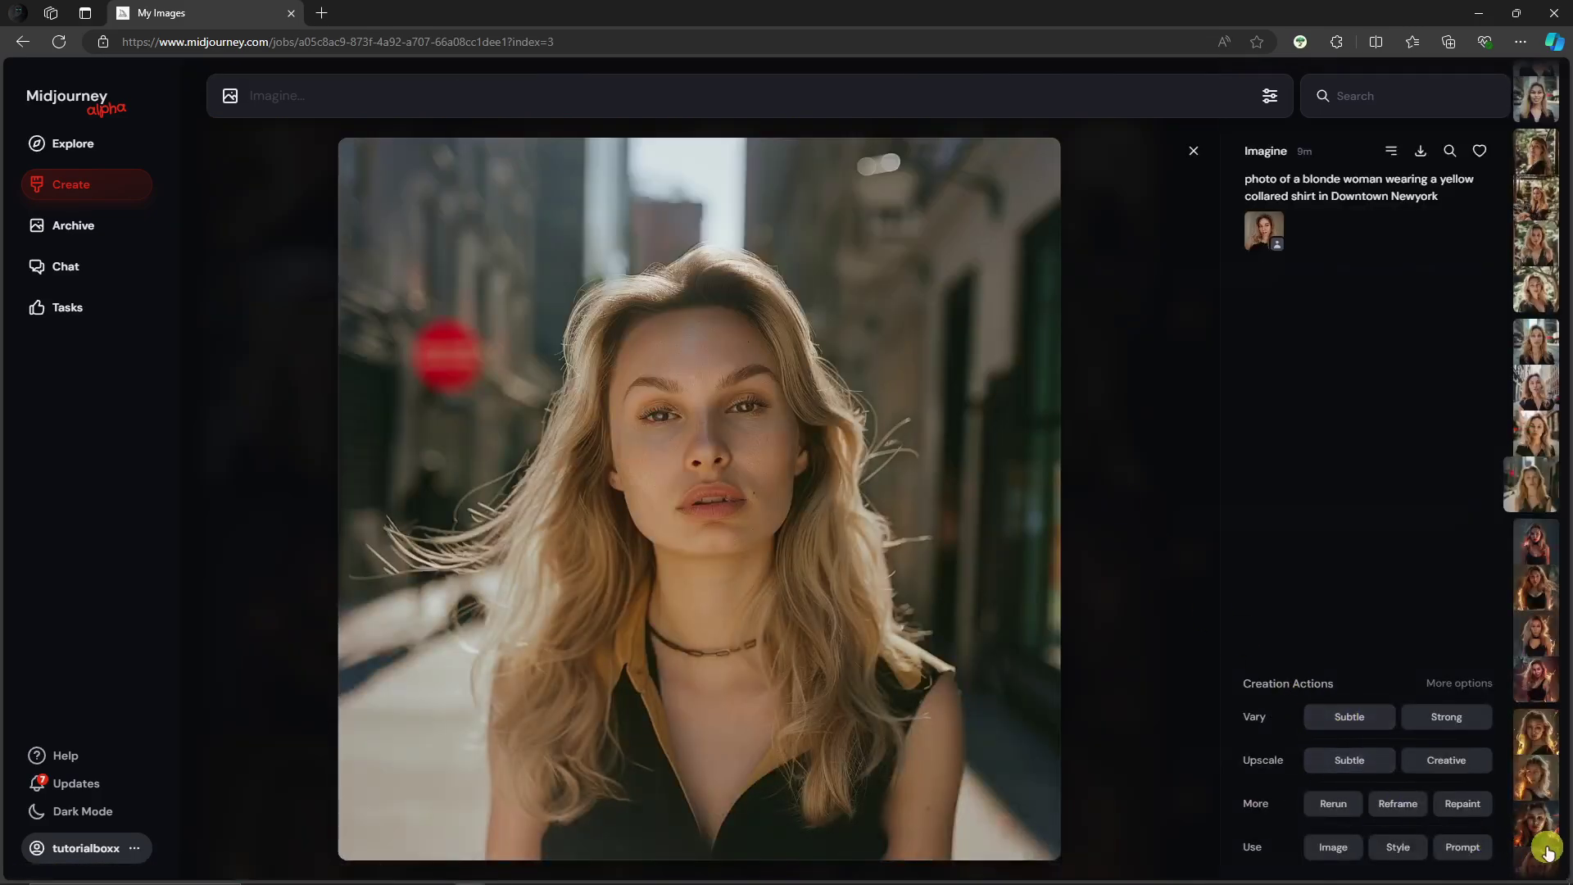
left_click(1459, 811)
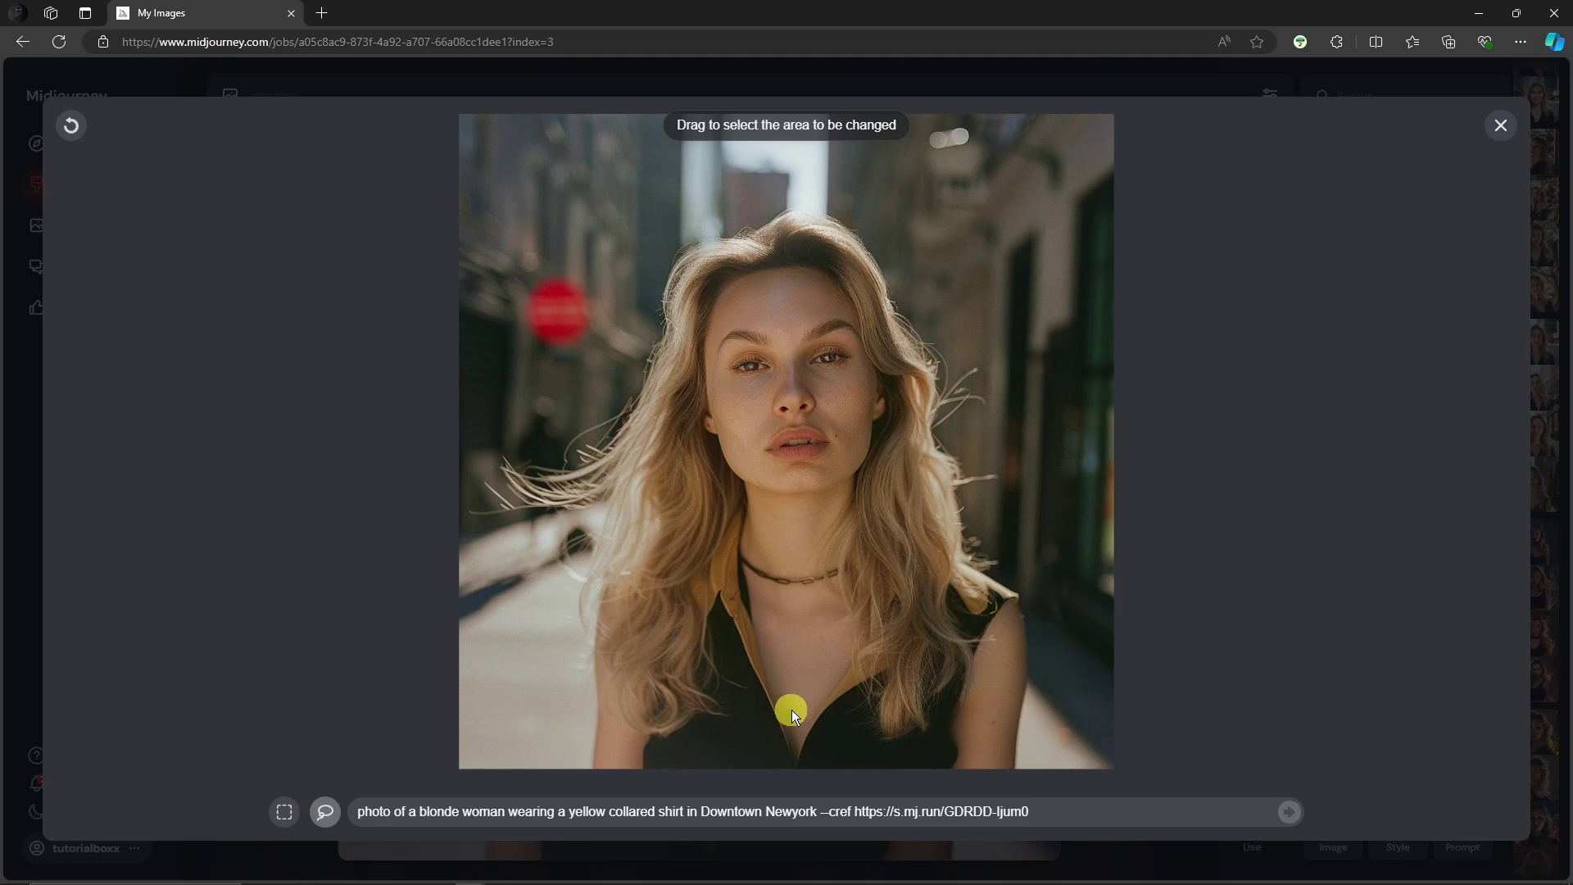
mouse_move(795, 764)
left_mouse_down()
mouse_move(621, 736)
mouse_move(542, 659)
mouse_move(621, 336)
mouse_move(700, 260)
mouse_move(870, 257)
mouse_move(942, 324)
mouse_move(1006, 542)
left_mouse_up()
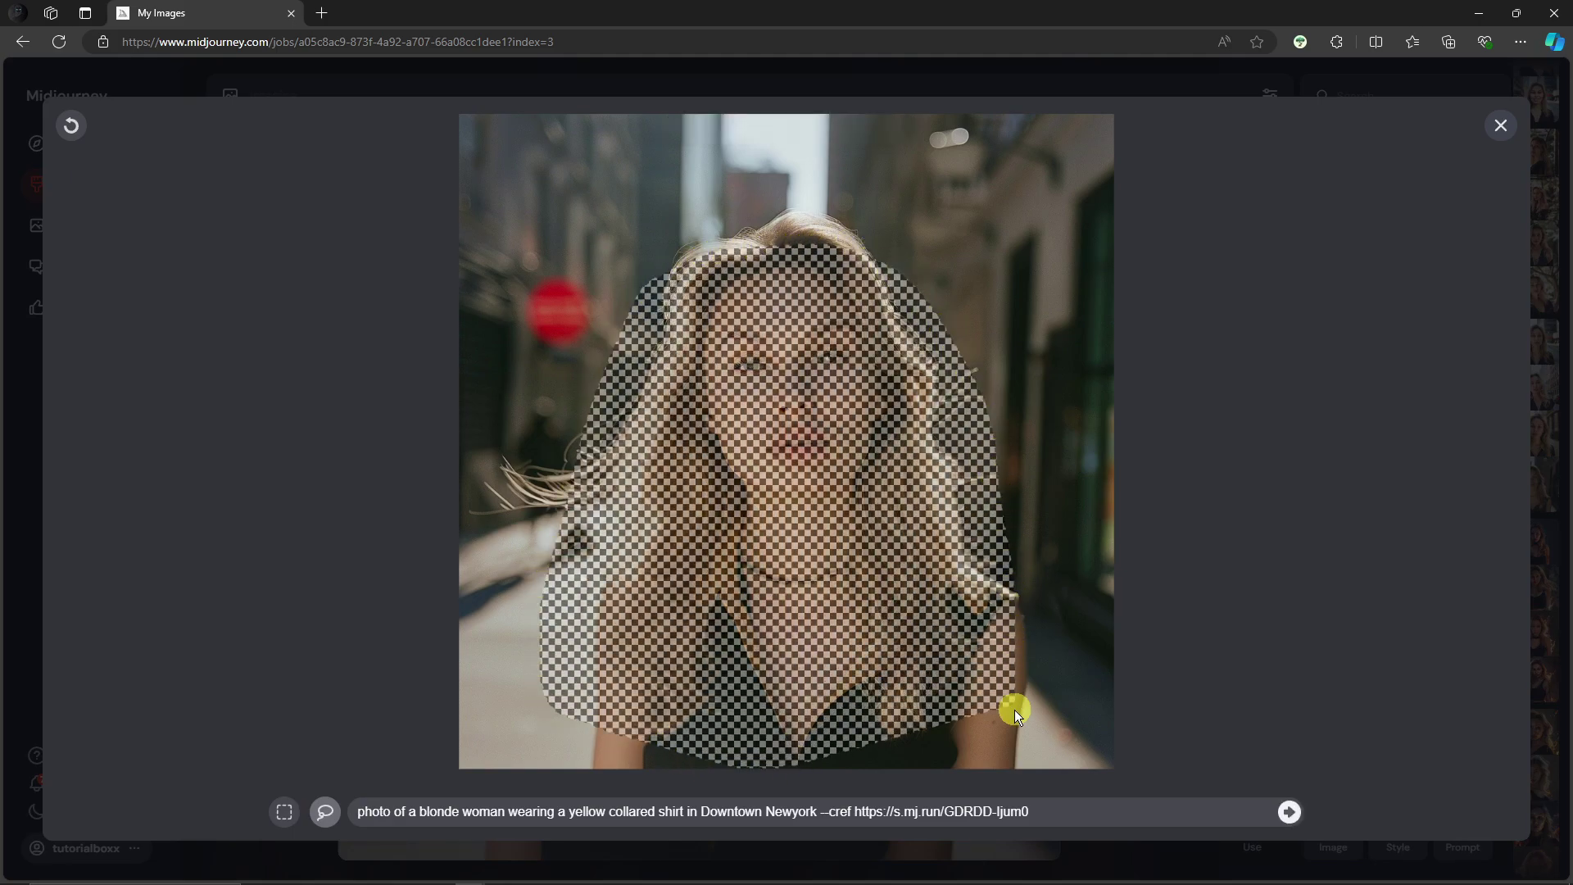
left_click_drag(1018, 772, 1020, 775)
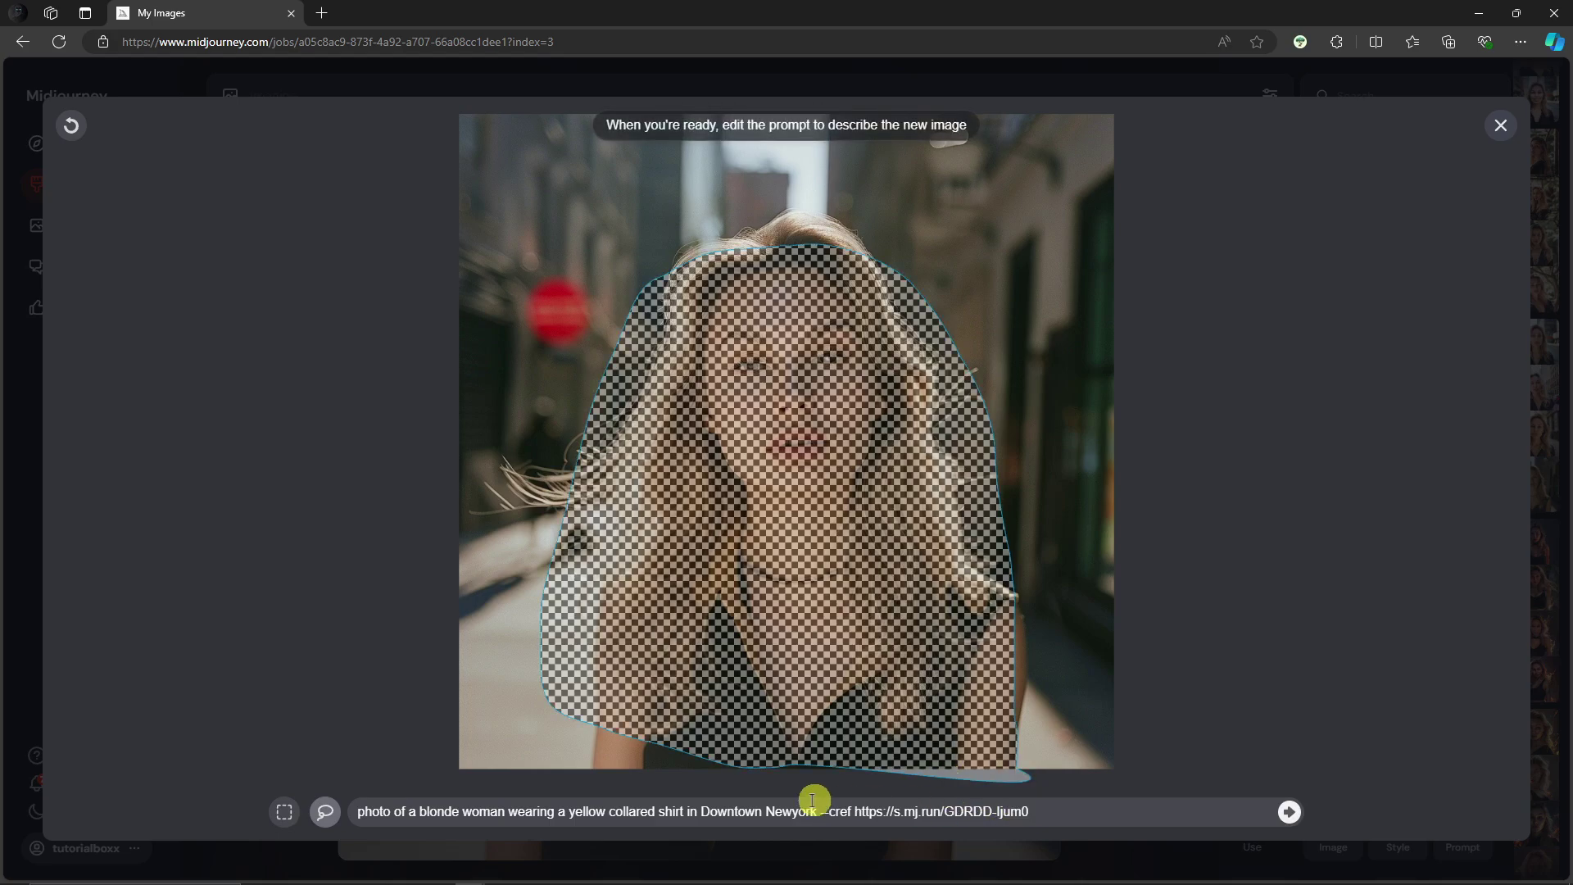
Step: Add "smiling and happy" after "woman" in the repaint prompt, submit the job, and close the editor
left_click(505, 813)
type("smiling and happy")
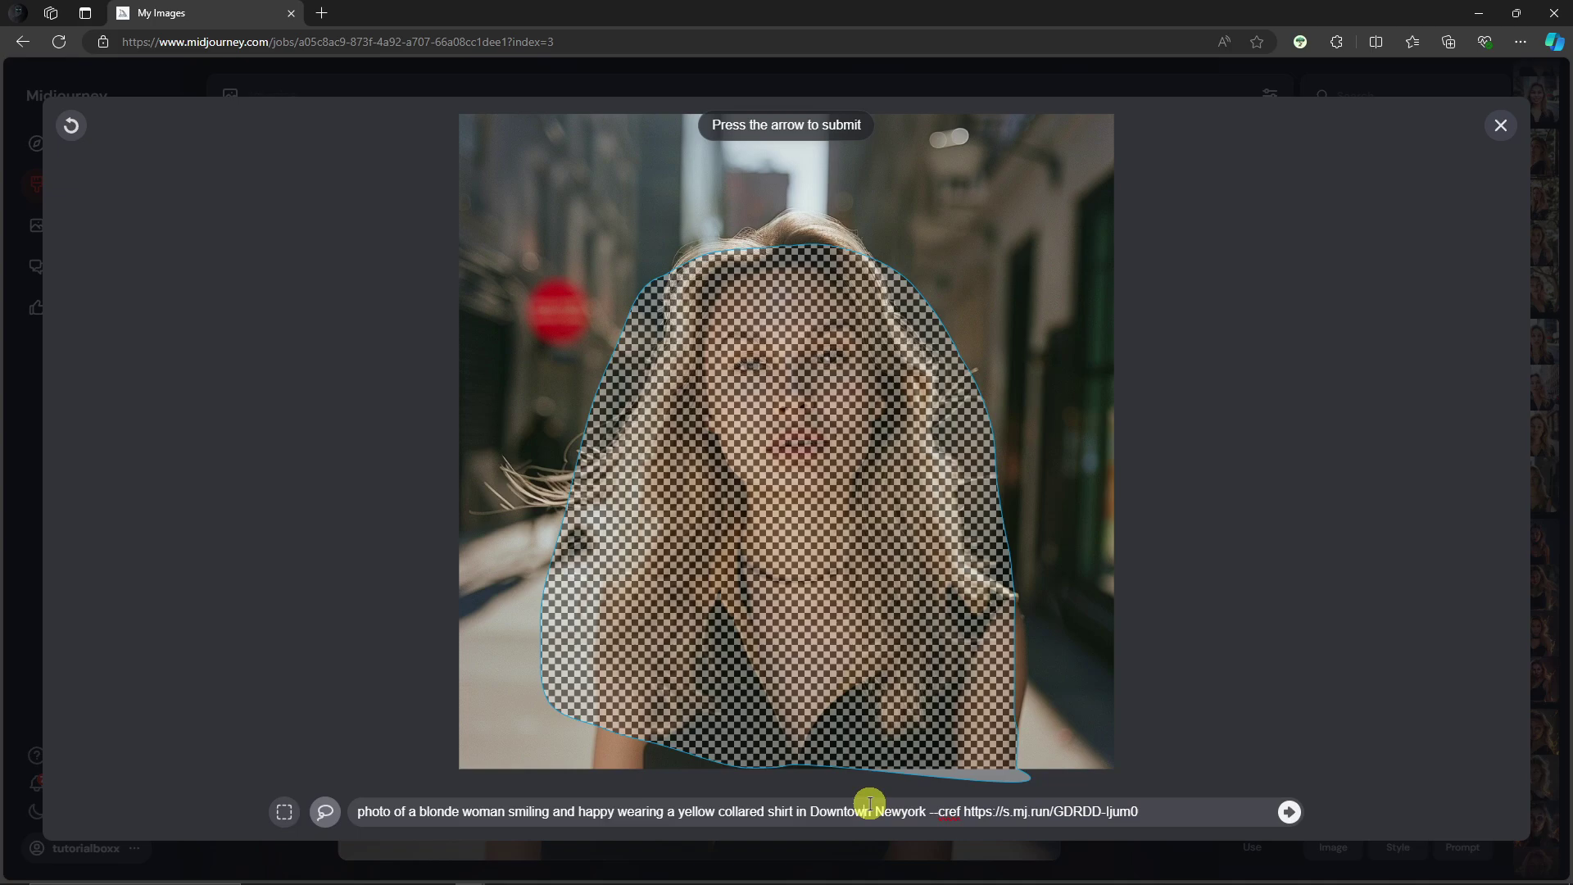
left_click(1297, 806)
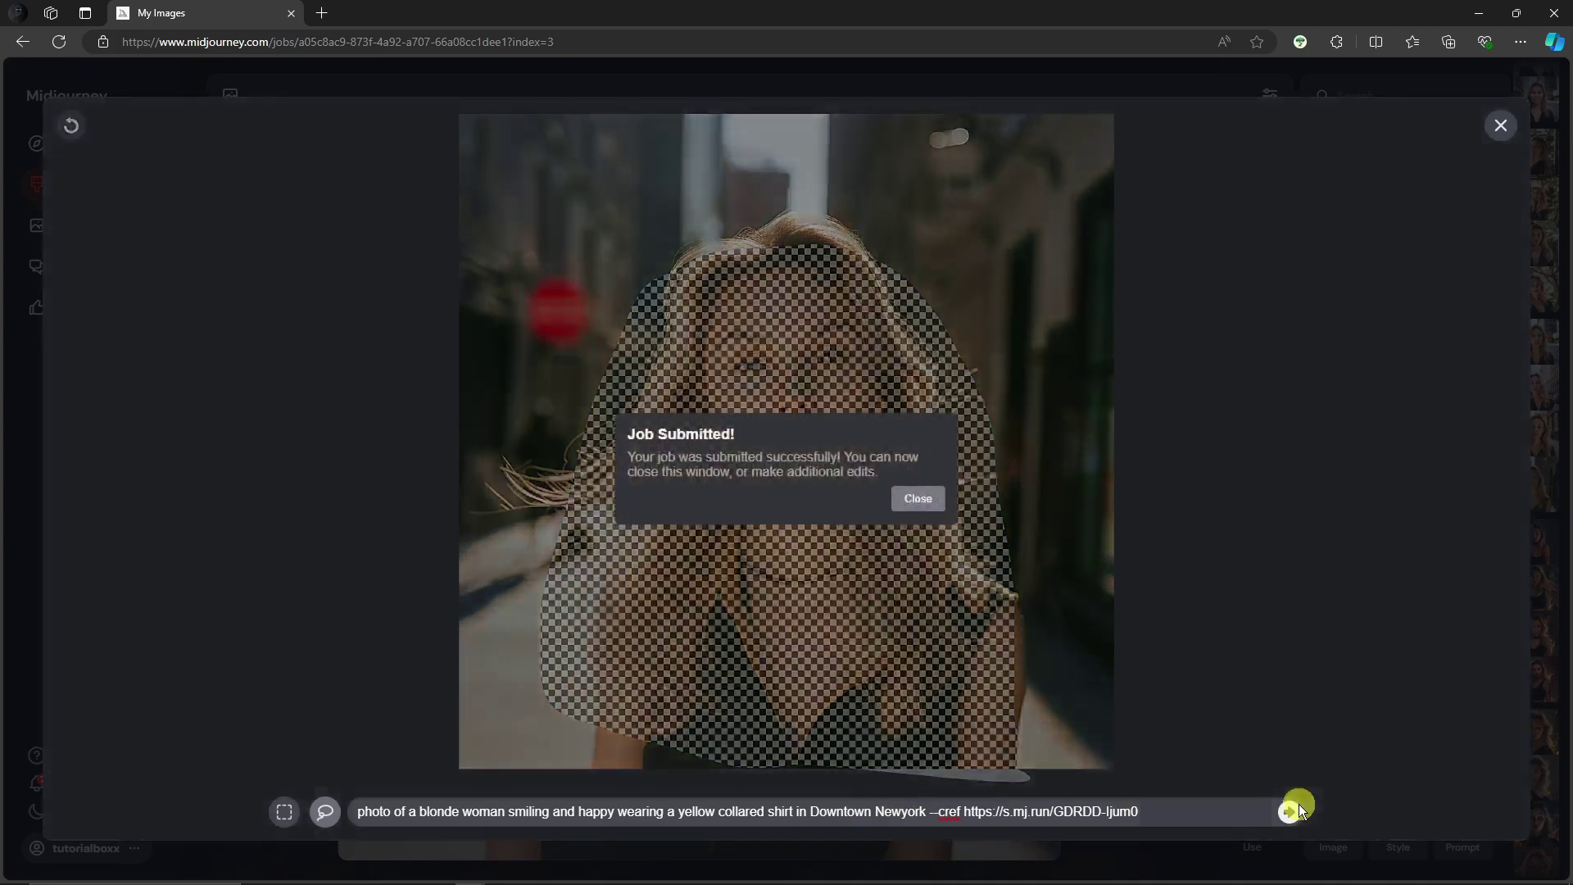
left_click(936, 497)
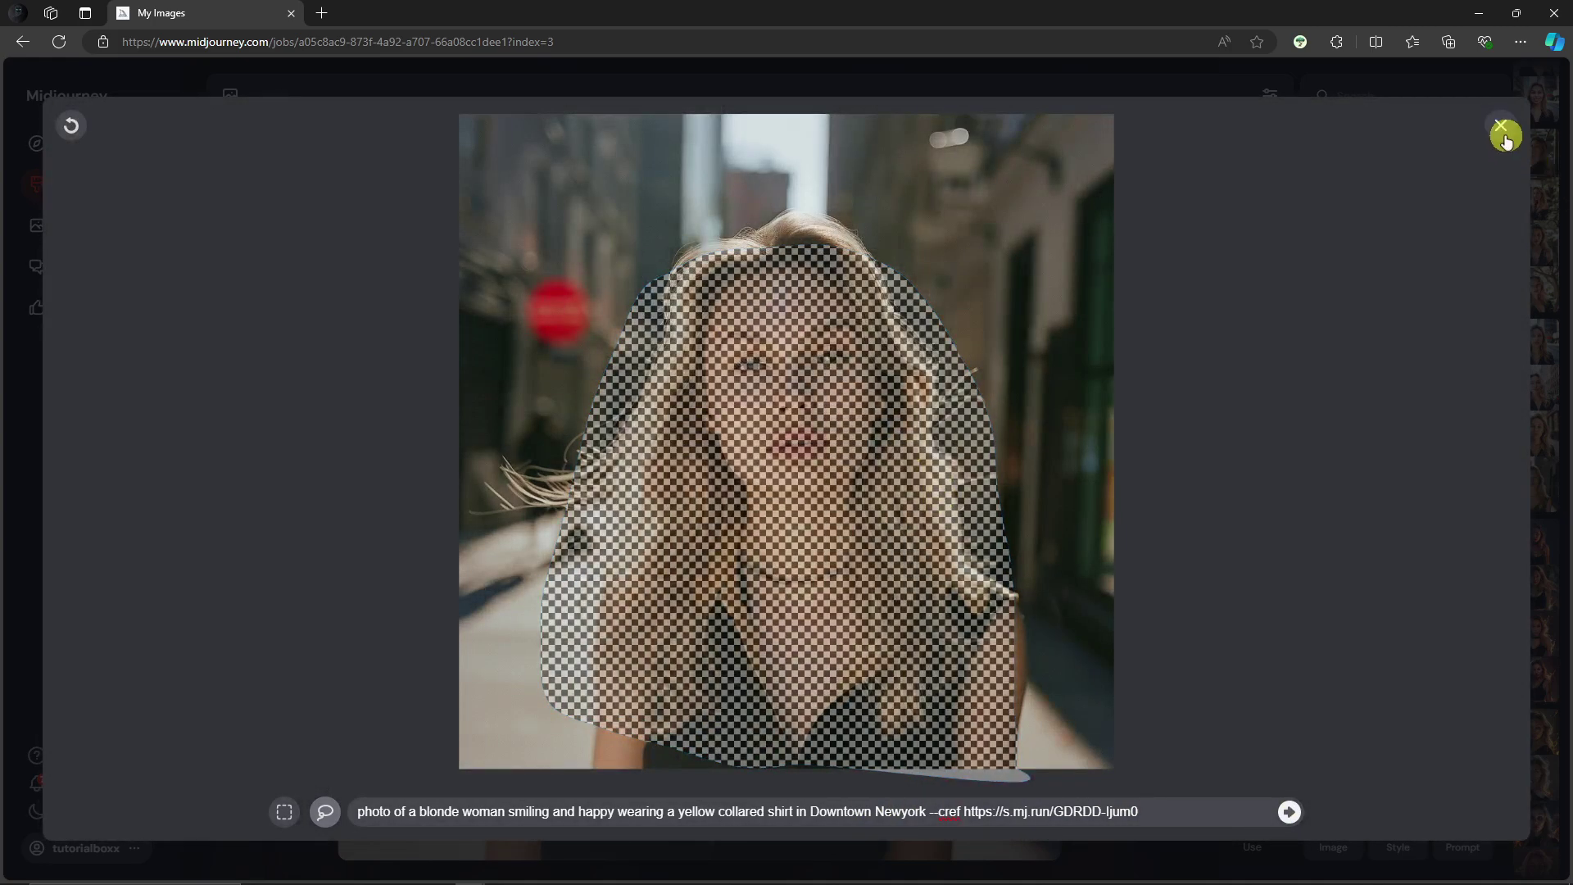
left_click(1501, 131)
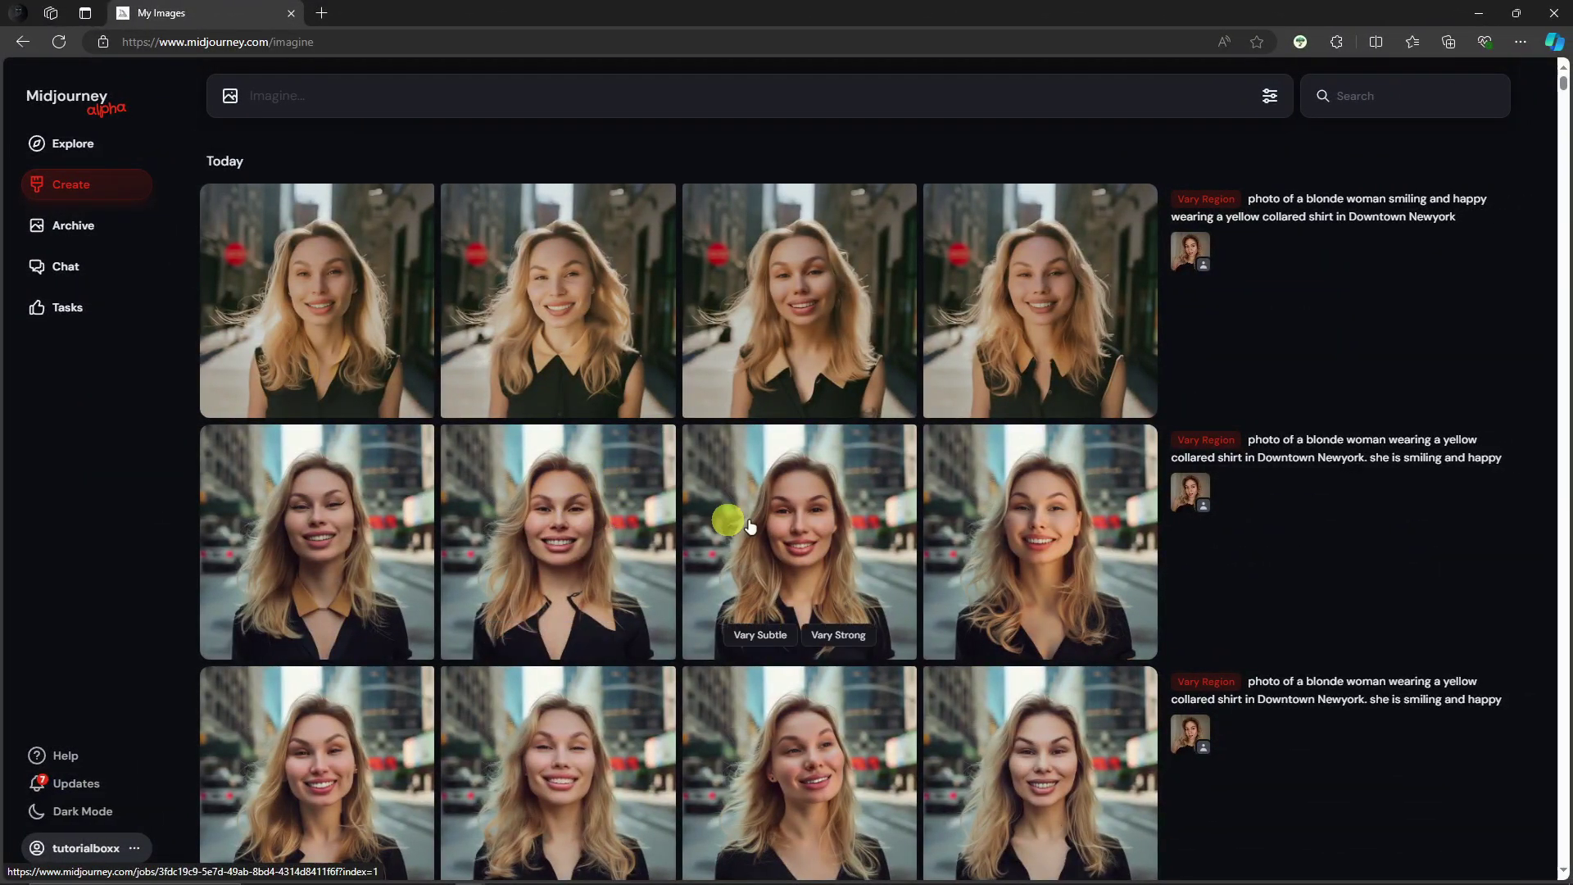
Step: Compare the fourth smiling image of the earlier repaint with the third and second results of the new repaint
left_click(1082, 533)
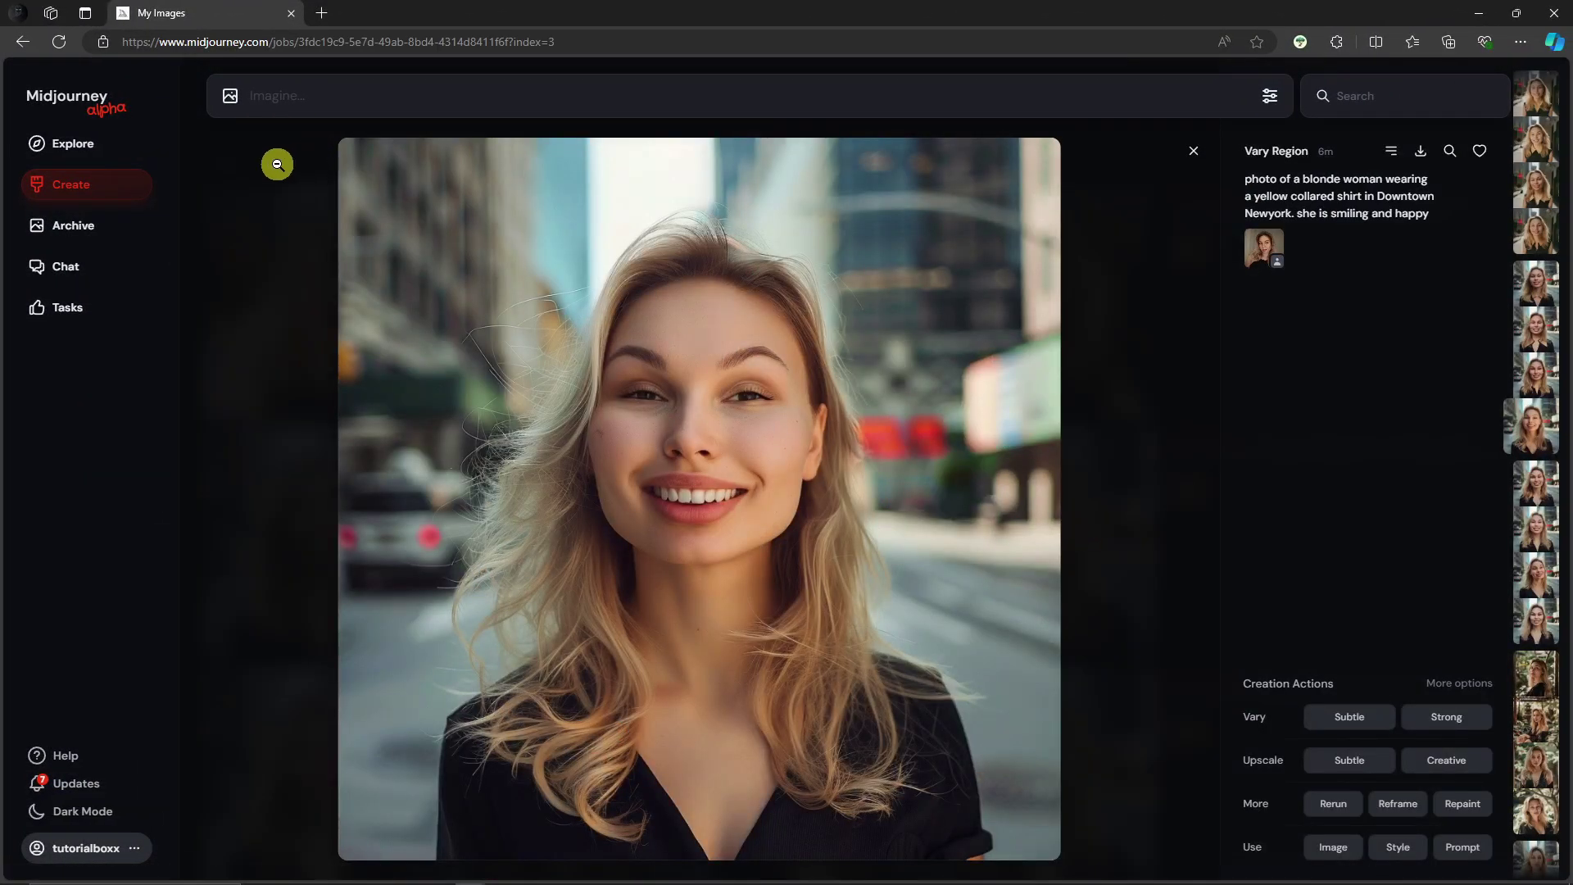
left_click(277, 163)
left_click(799, 322)
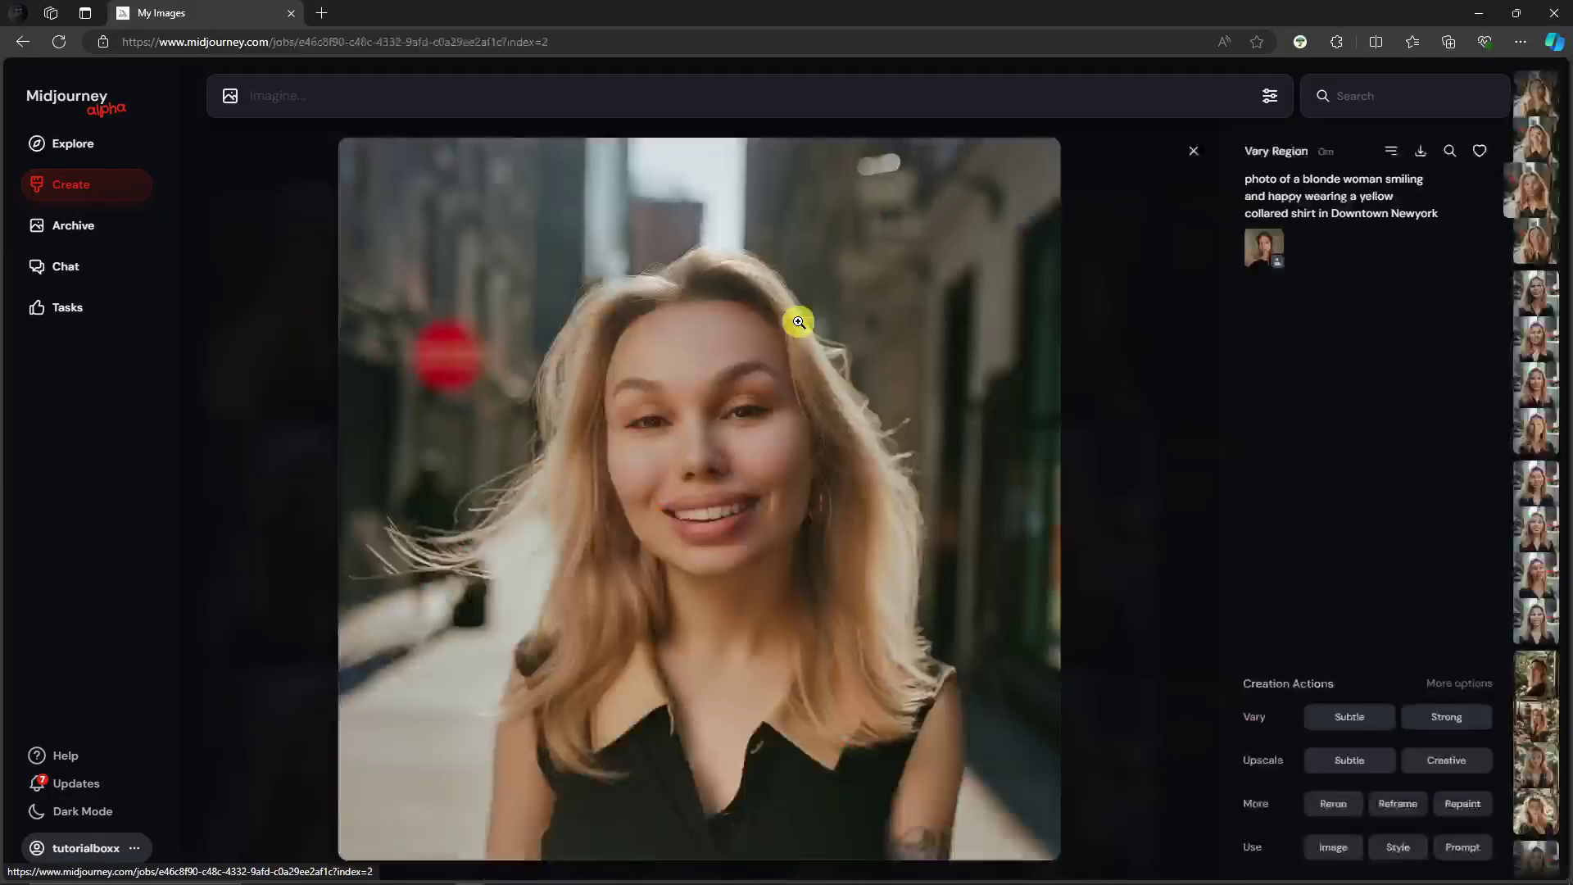
left_click(279, 318)
left_click(581, 351)
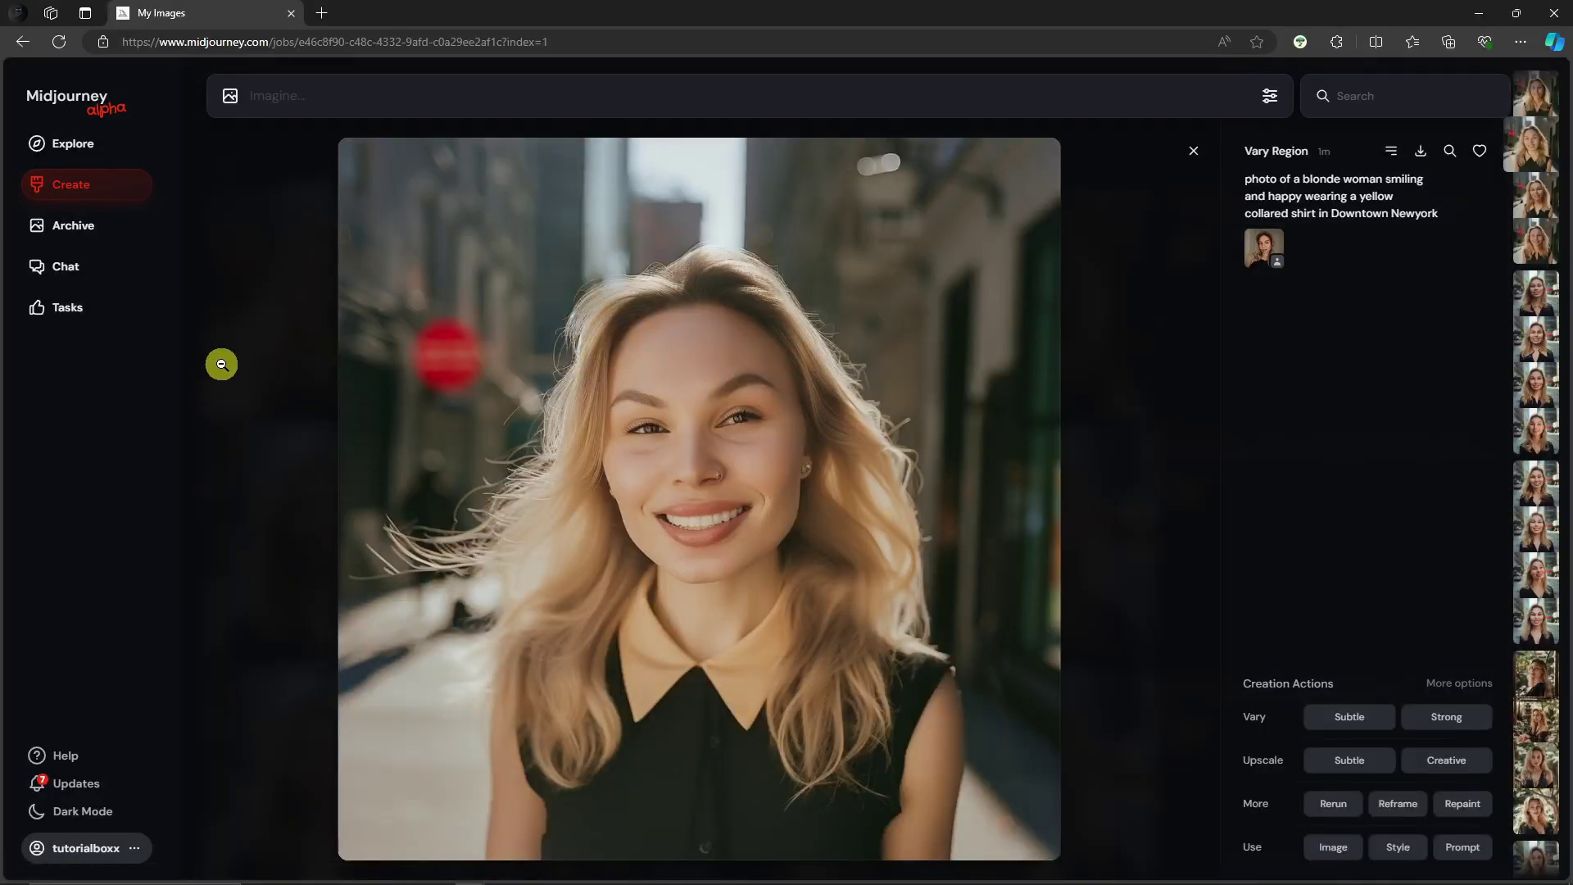
left_click(221, 363)
Step: Save the second smiling result of the new repaint to the computer and return to the gallery
left_click(566, 328)
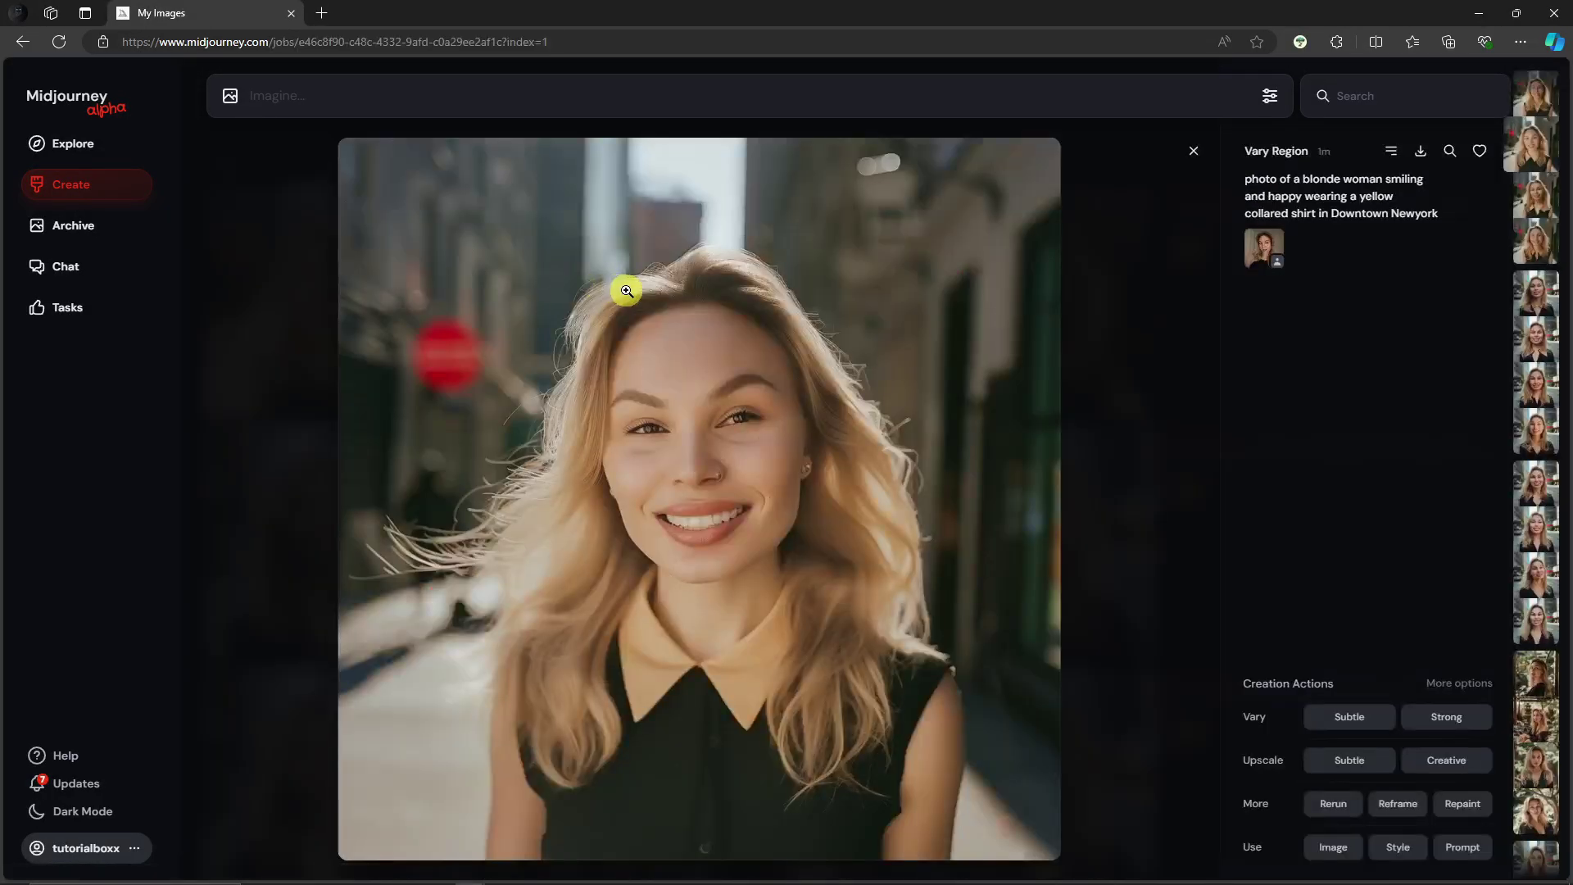
right_click(667, 413)
right_click(632, 292)
left_click(660, 333)
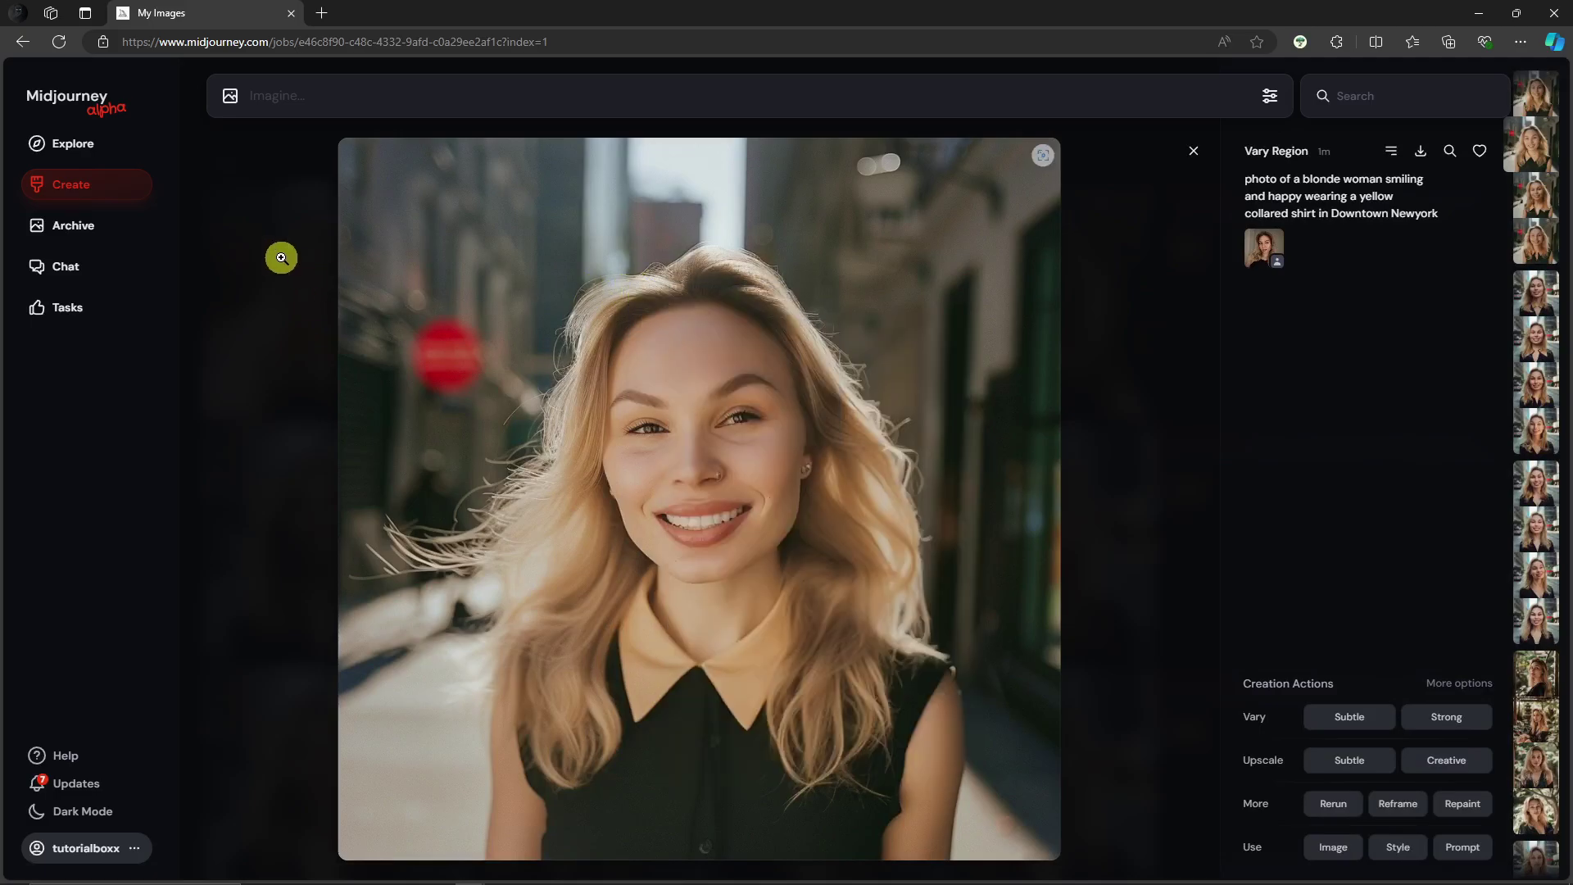
left_click(281, 257)
Step: Look at the original fourth New York image and browse the smiling repaints and New York images in the gallery
scroll(905, 427, "down", 6)
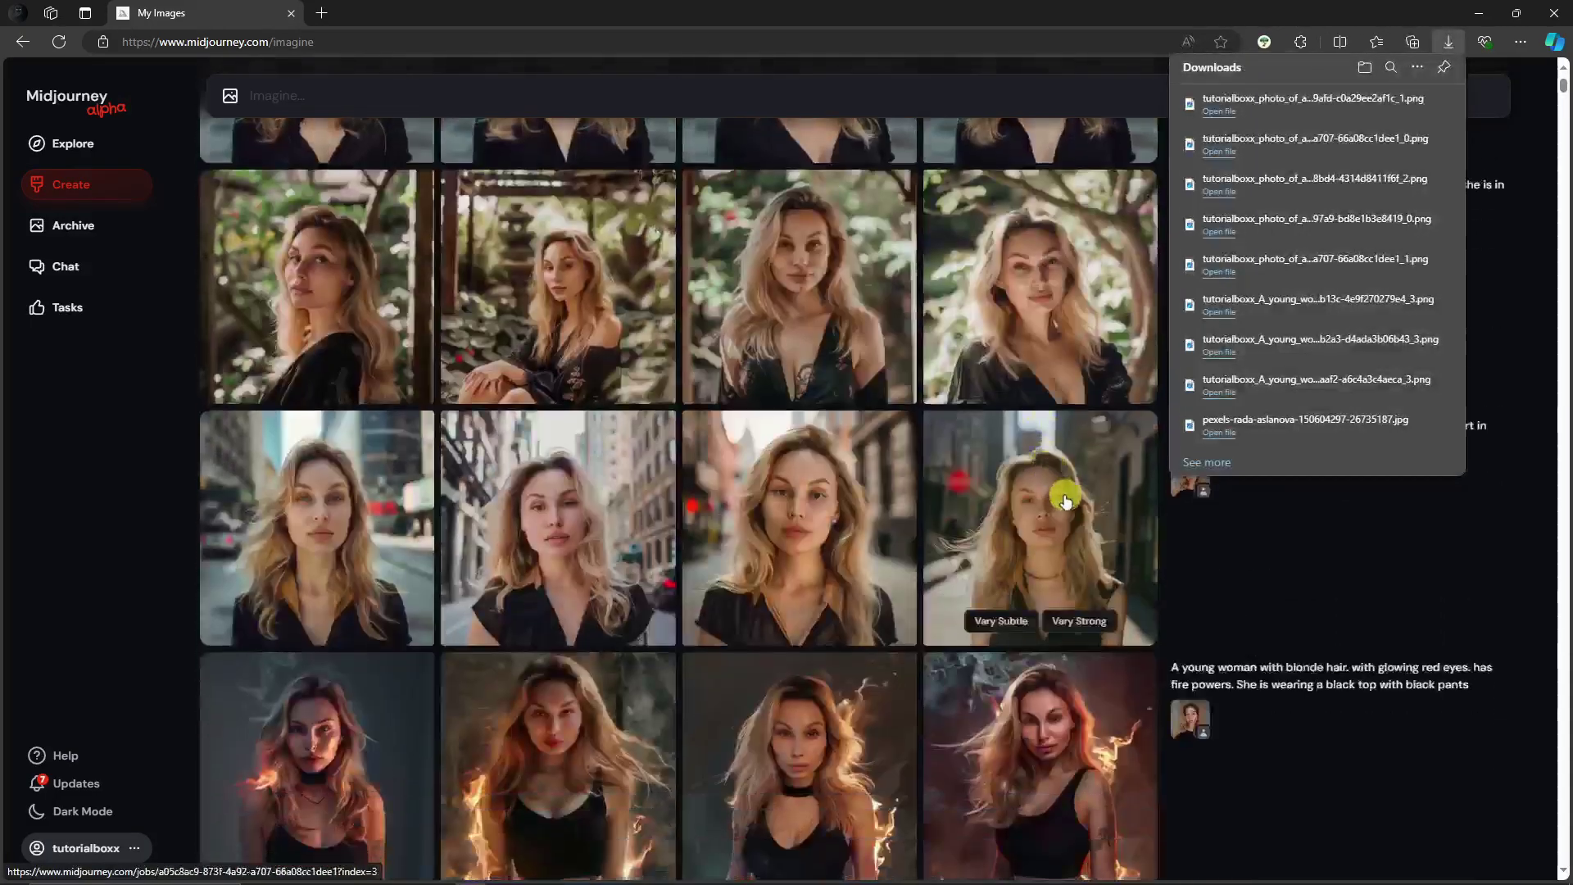
left_click(1066, 496)
left_click(263, 327)
scroll(495, 540, "up", 5)
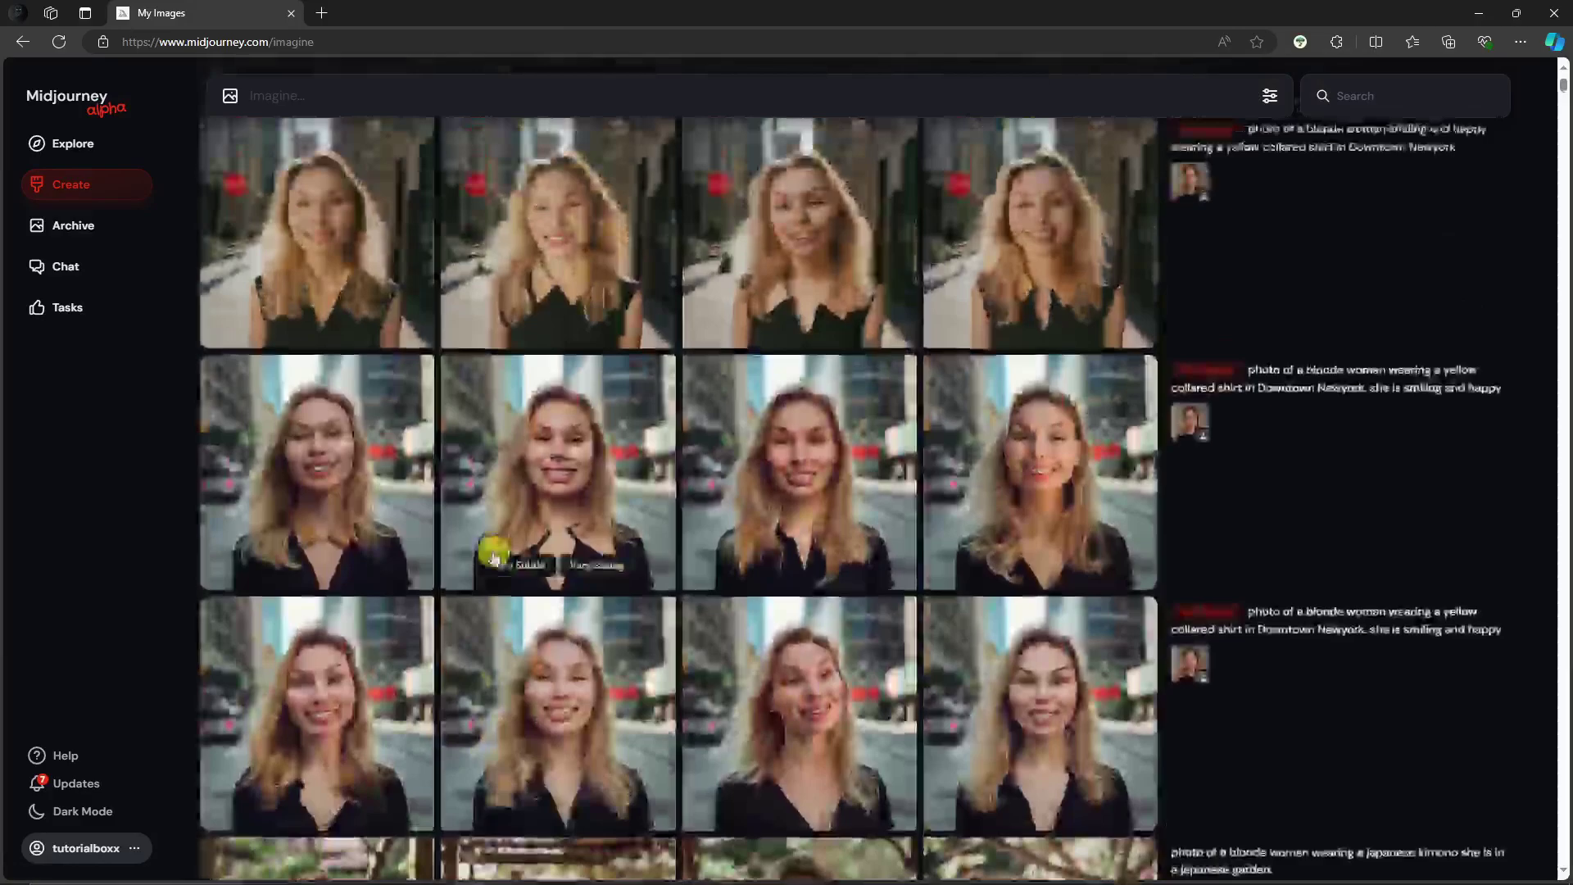
scroll(495, 554, "down", 5)
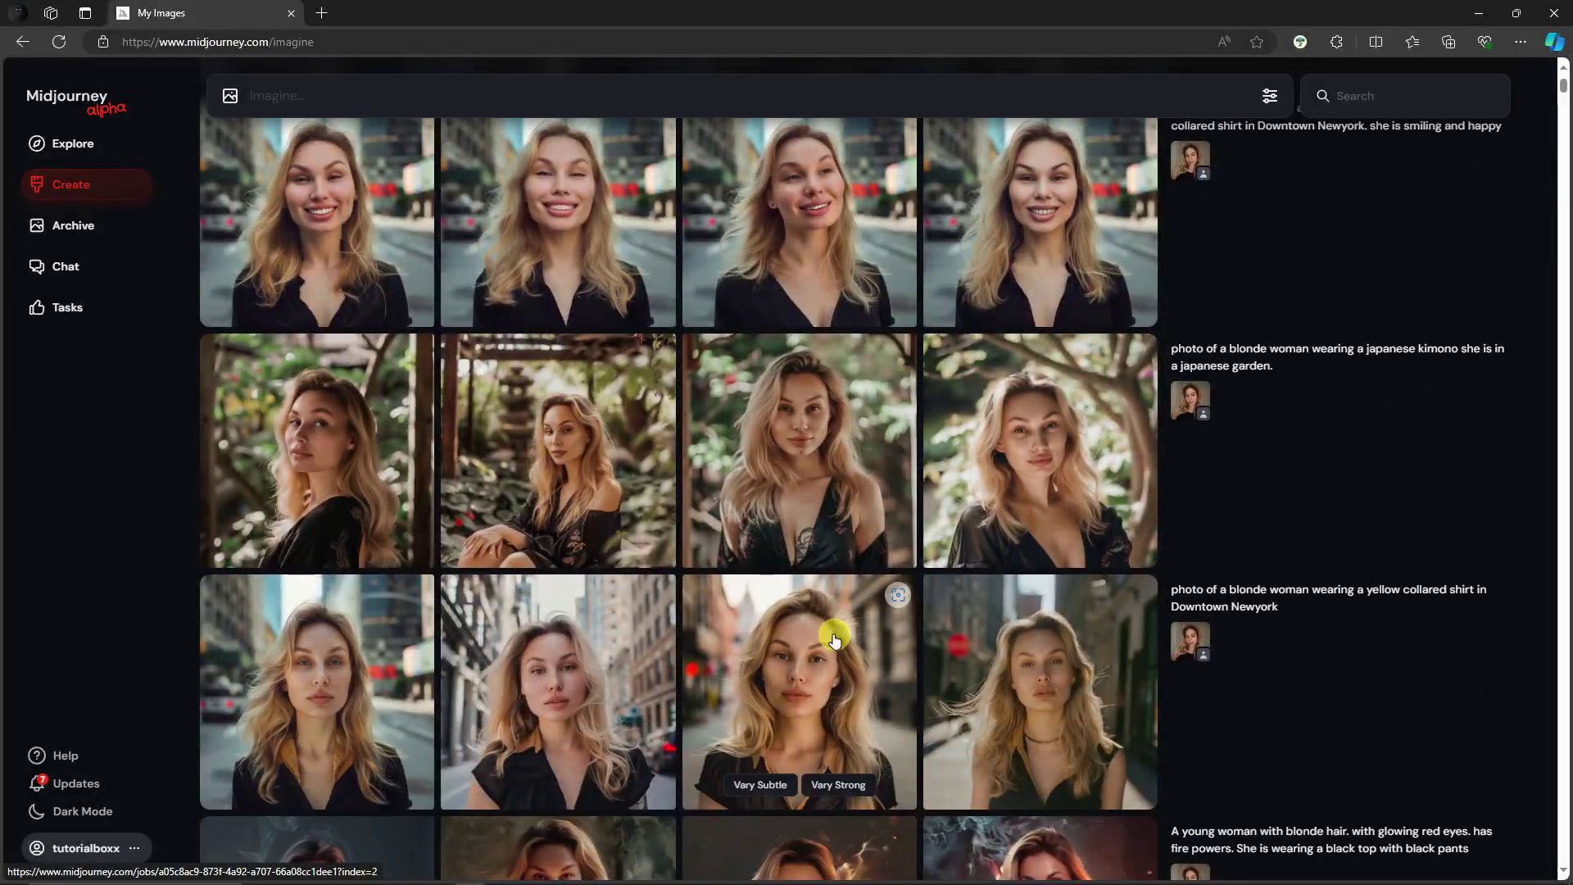
Step: Save the third original New York image to the computer and return to the gallery
left_click(833, 632)
right_click(589, 396)
right_click(486, 341)
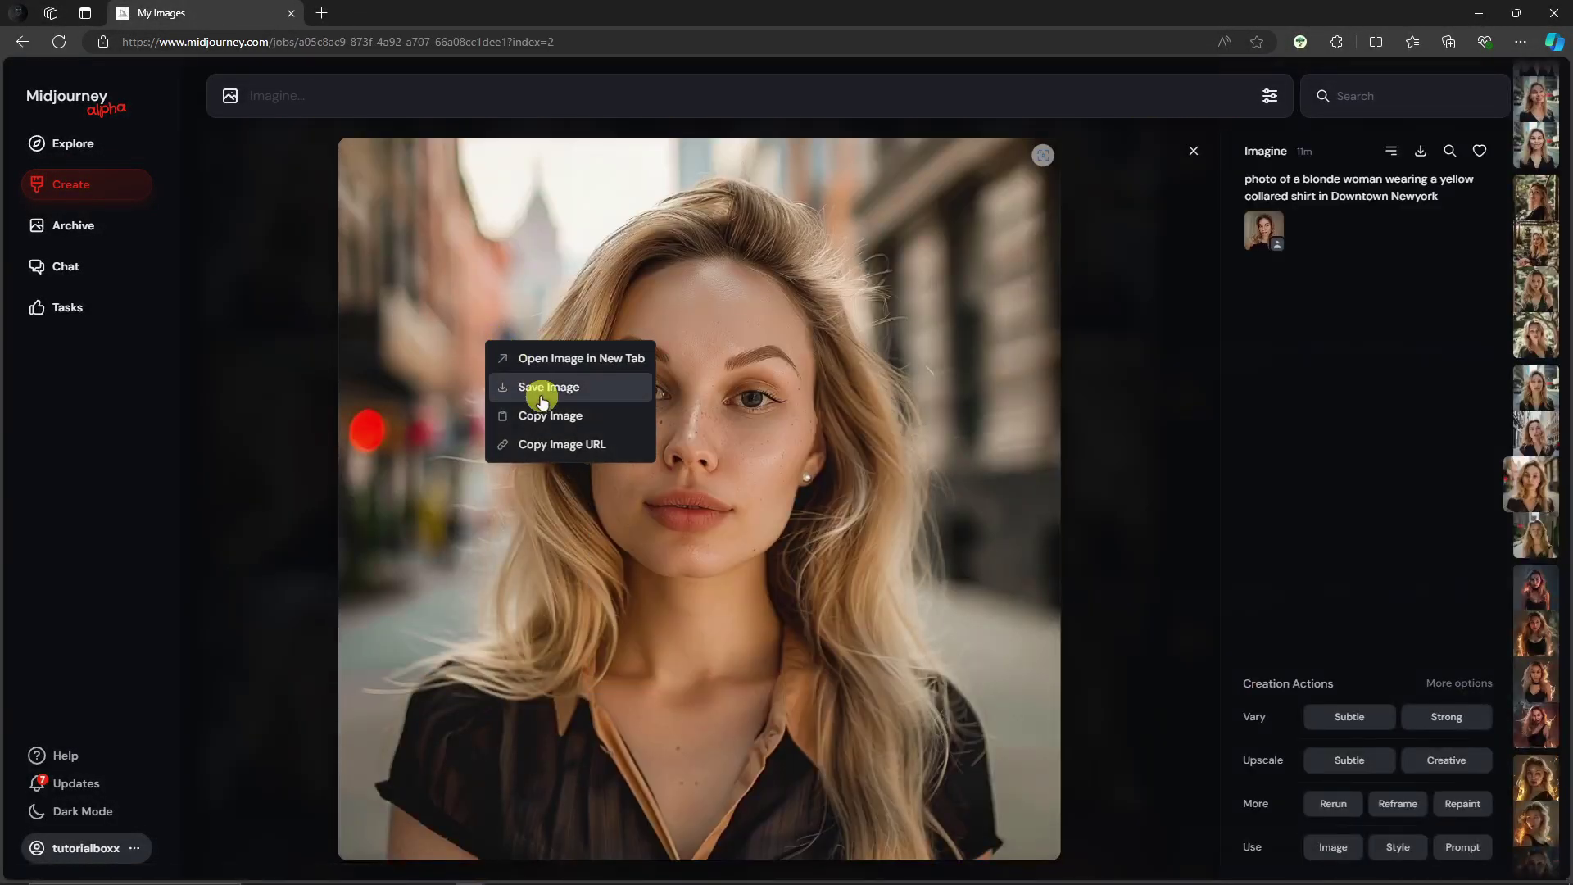
left_click(543, 399)
left_click(286, 347)
Step: Open the fourth original New York image and save it to the computer
left_click(995, 618)
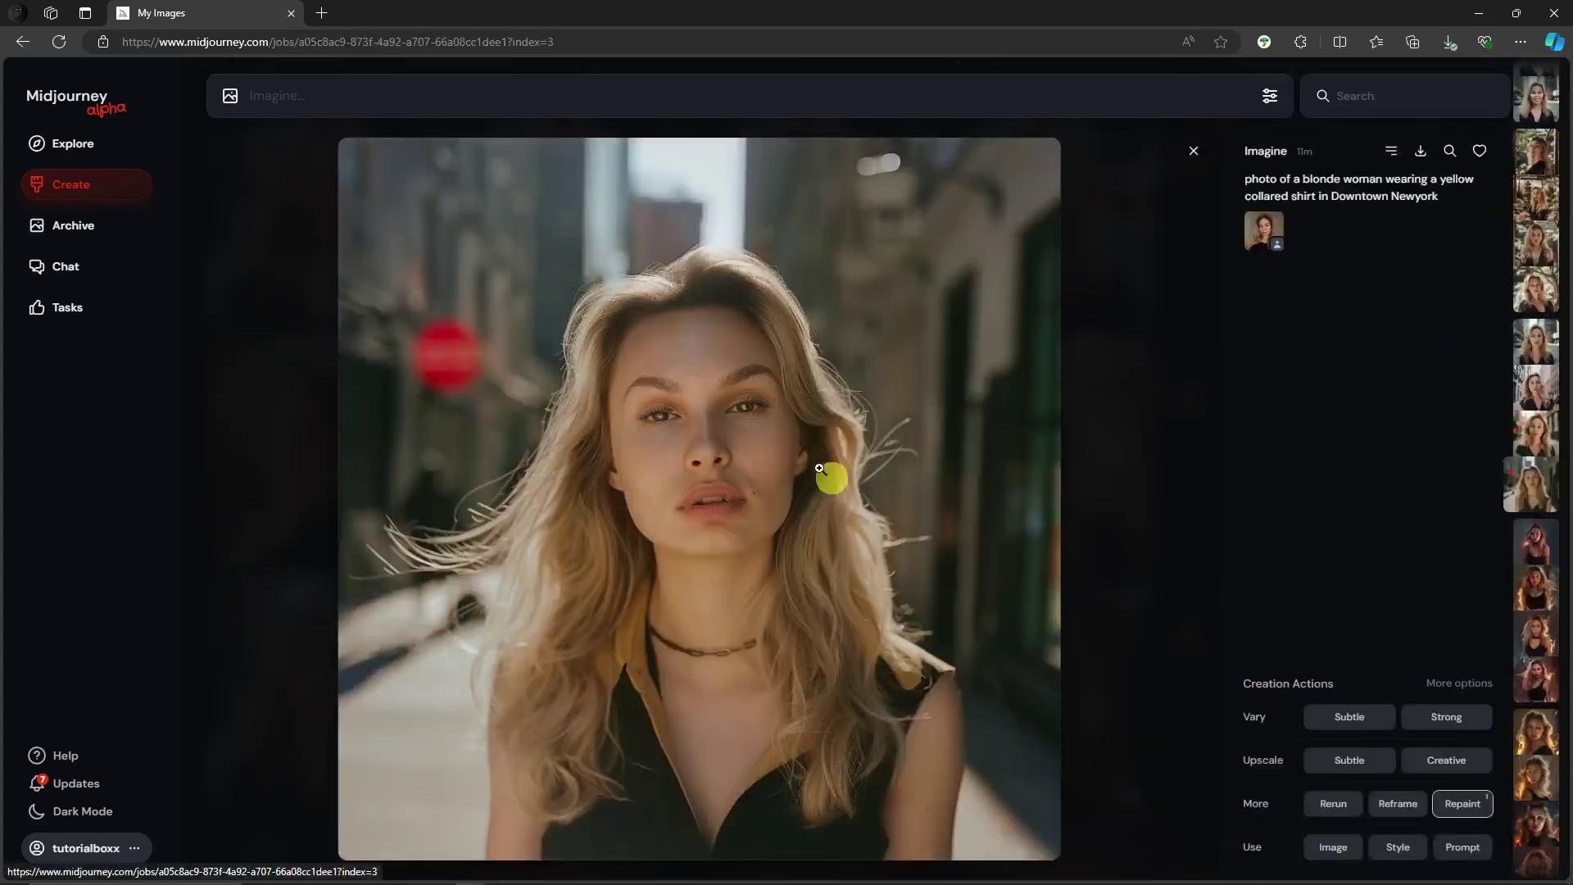
right_click(706, 362)
right_click(599, 306)
right_click(527, 298)
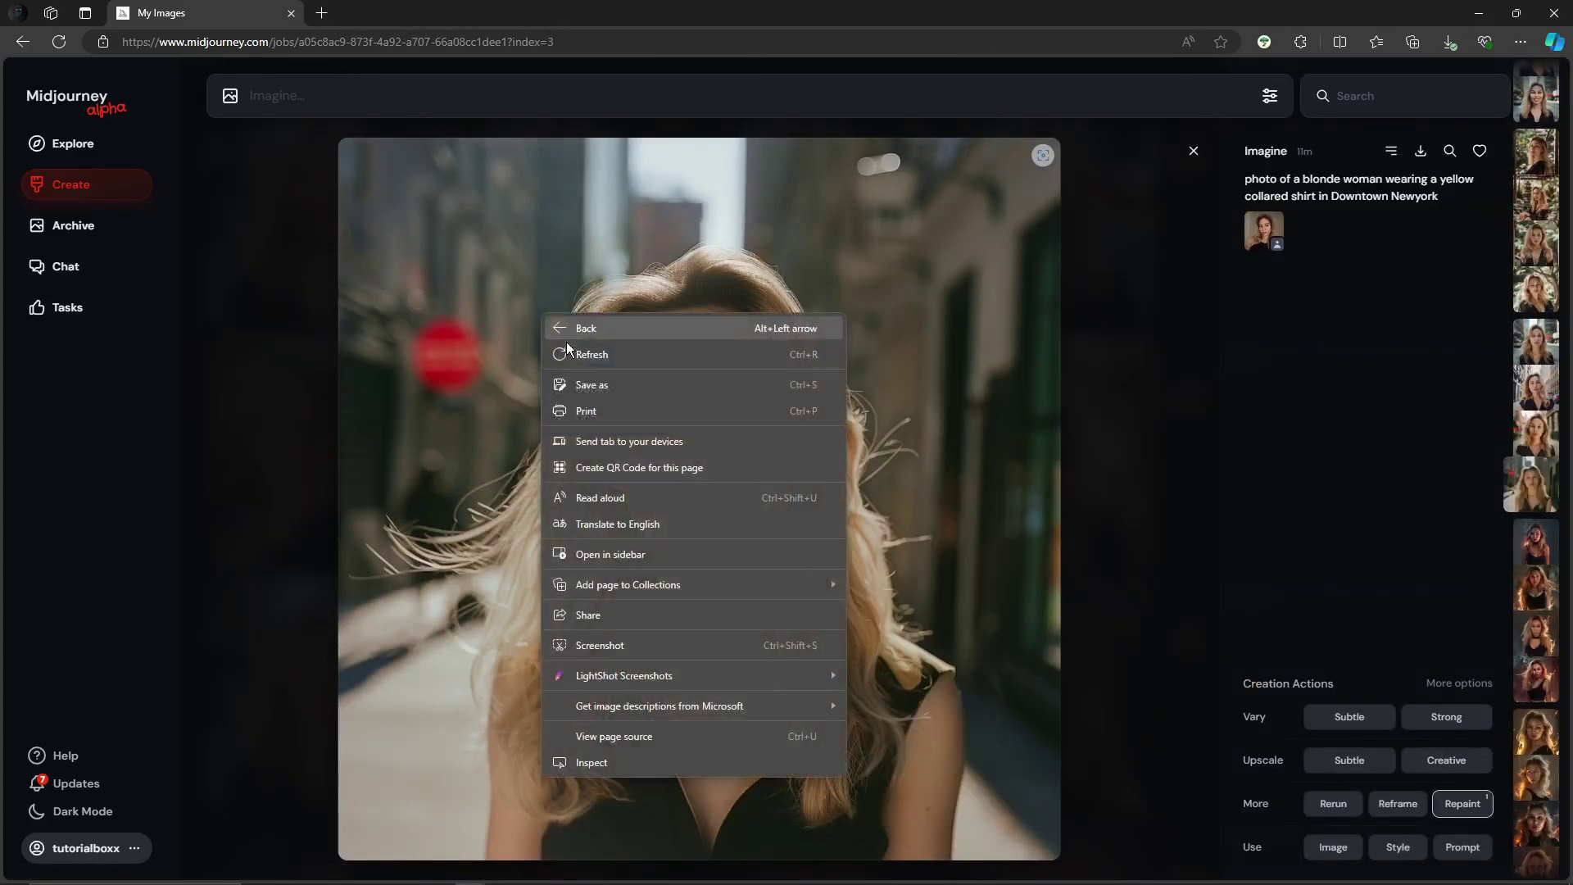
left_click(848, 277)
right_click(847, 279)
left_click(874, 323)
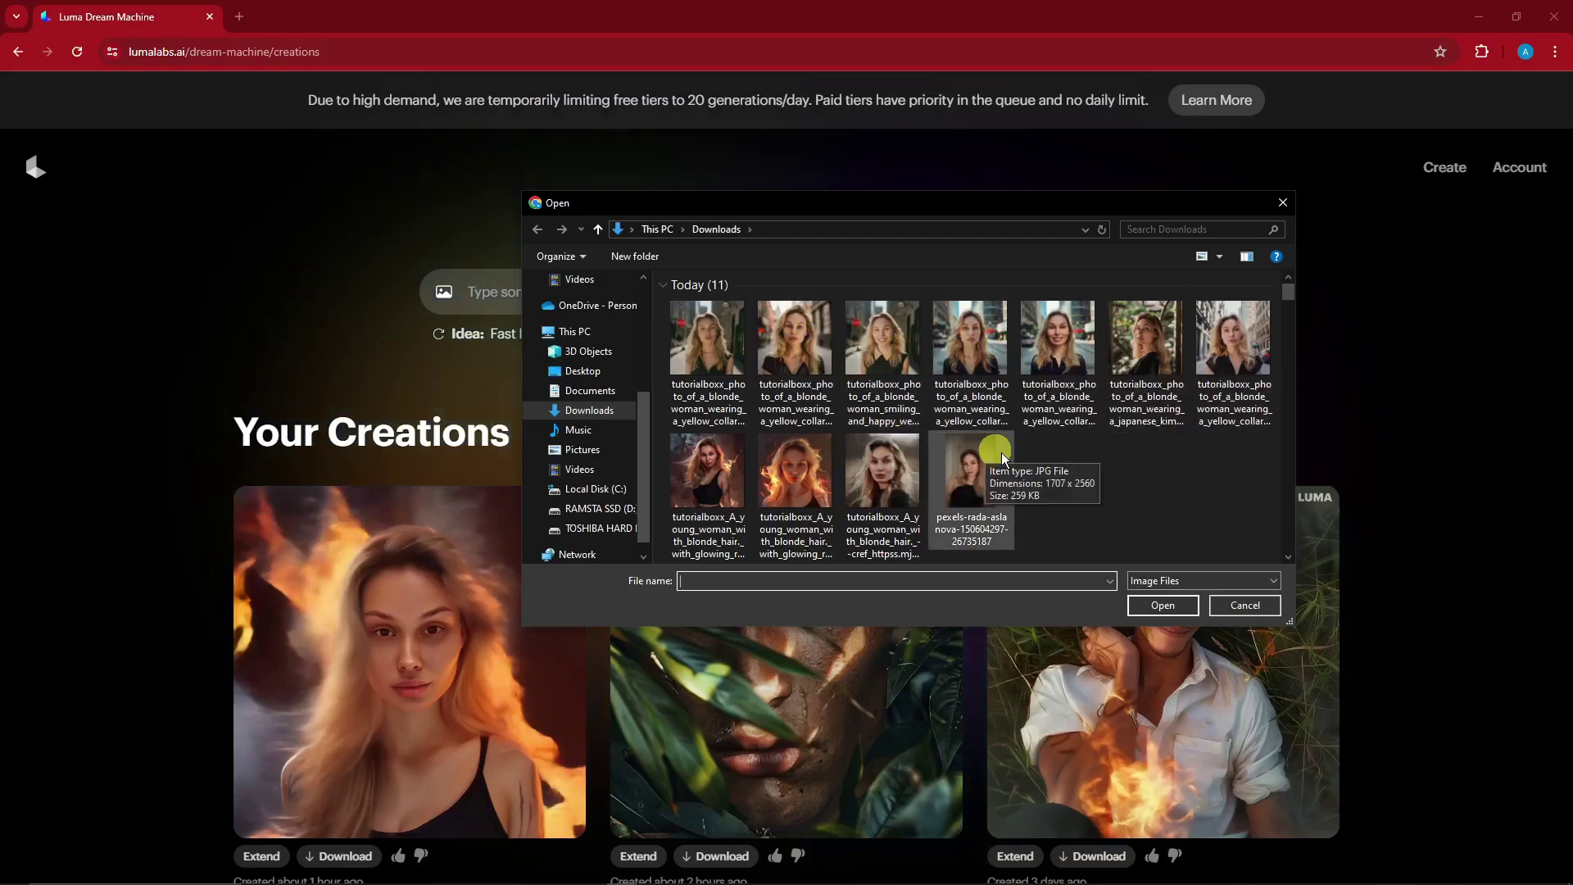
Step: In Luma Dream Machine, upload the saved third New York image from the Downloads folder
double_click(806, 360)
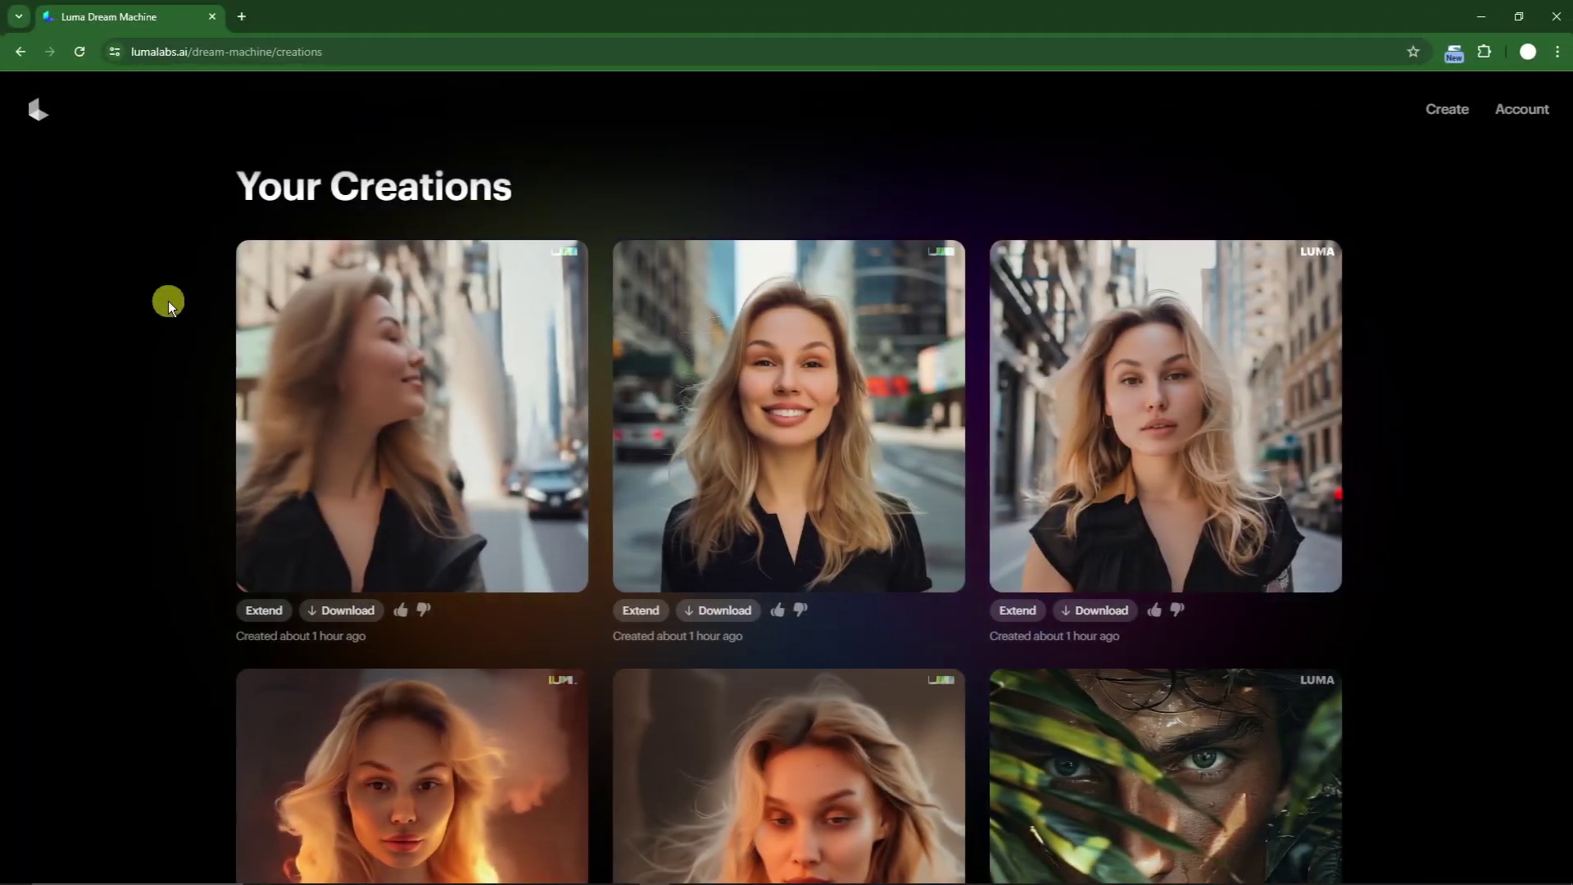
Step: Watch the first New York video among the Luma creations and return to the list of creations
scroll(137, 421, "down", 1)
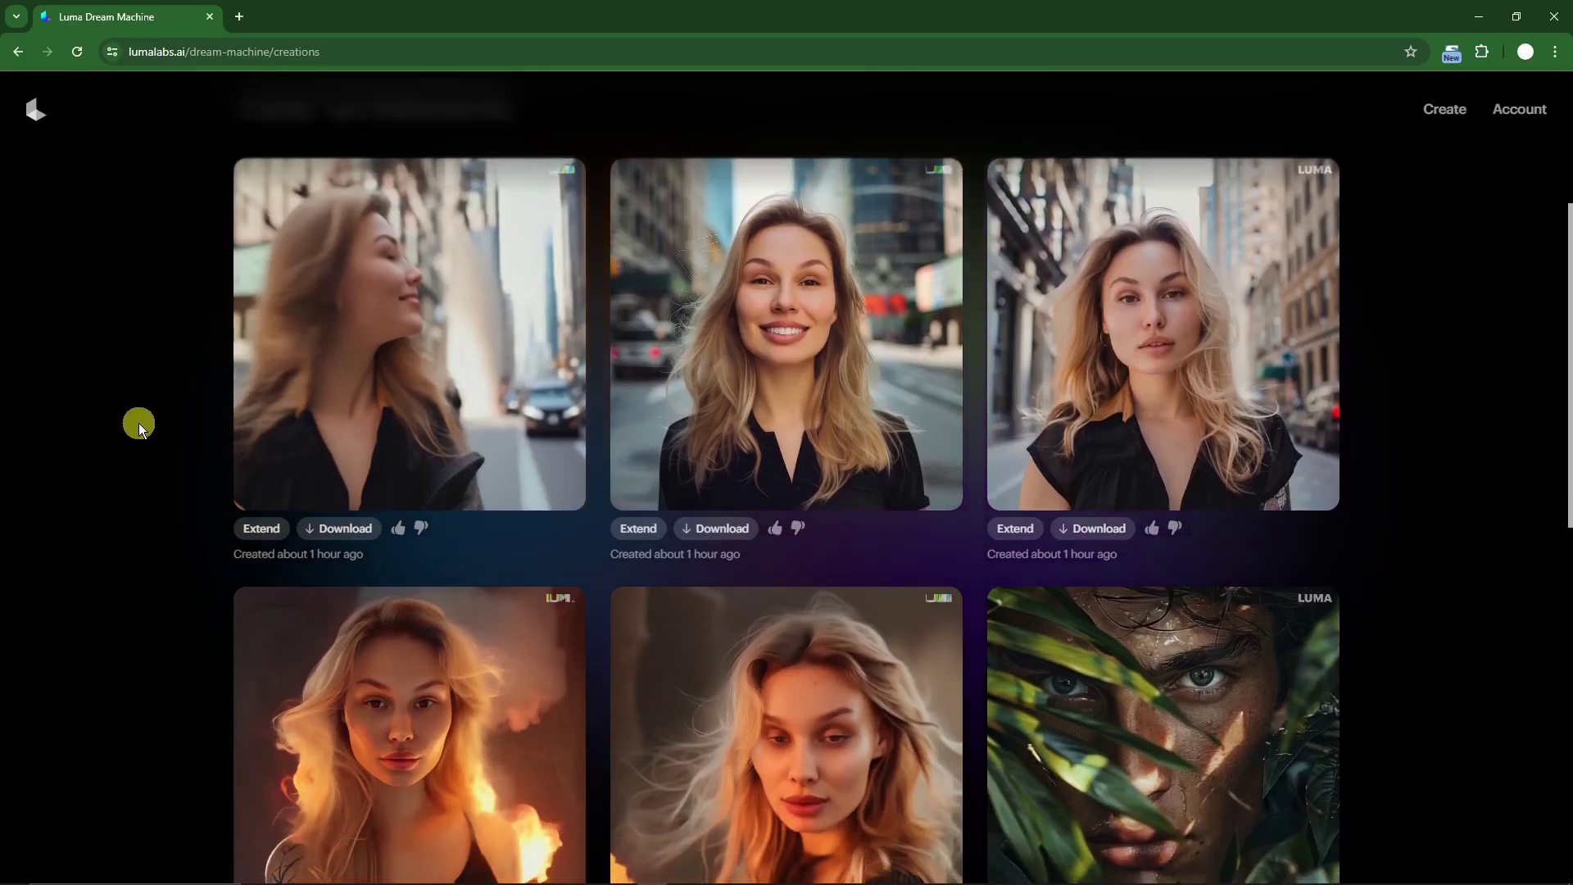
scroll(117, 349, "up", 2)
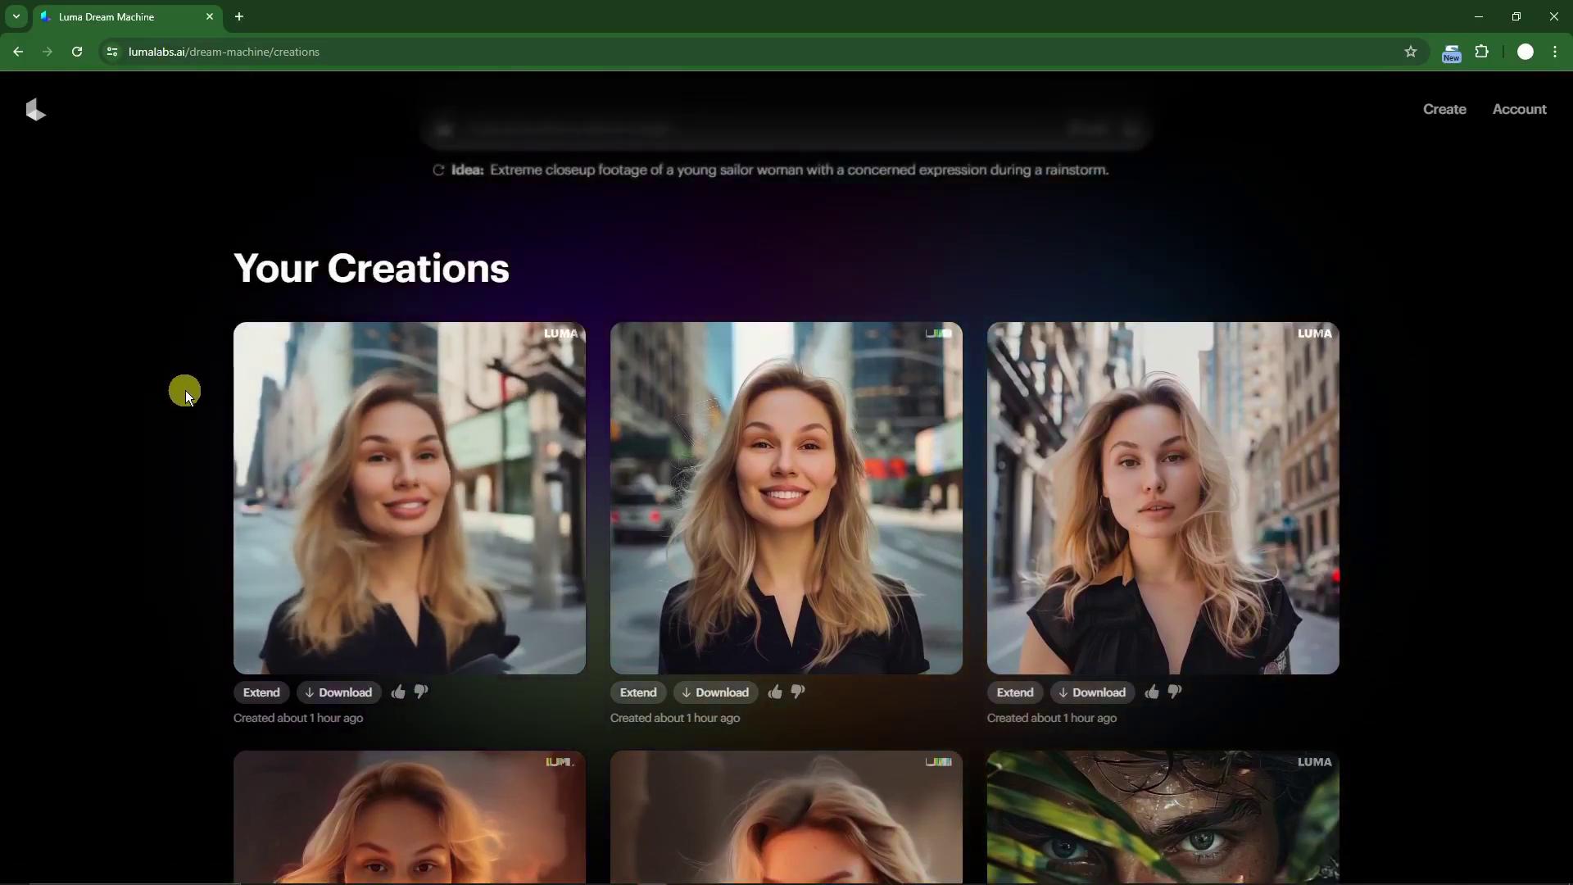
left_click(302, 367)
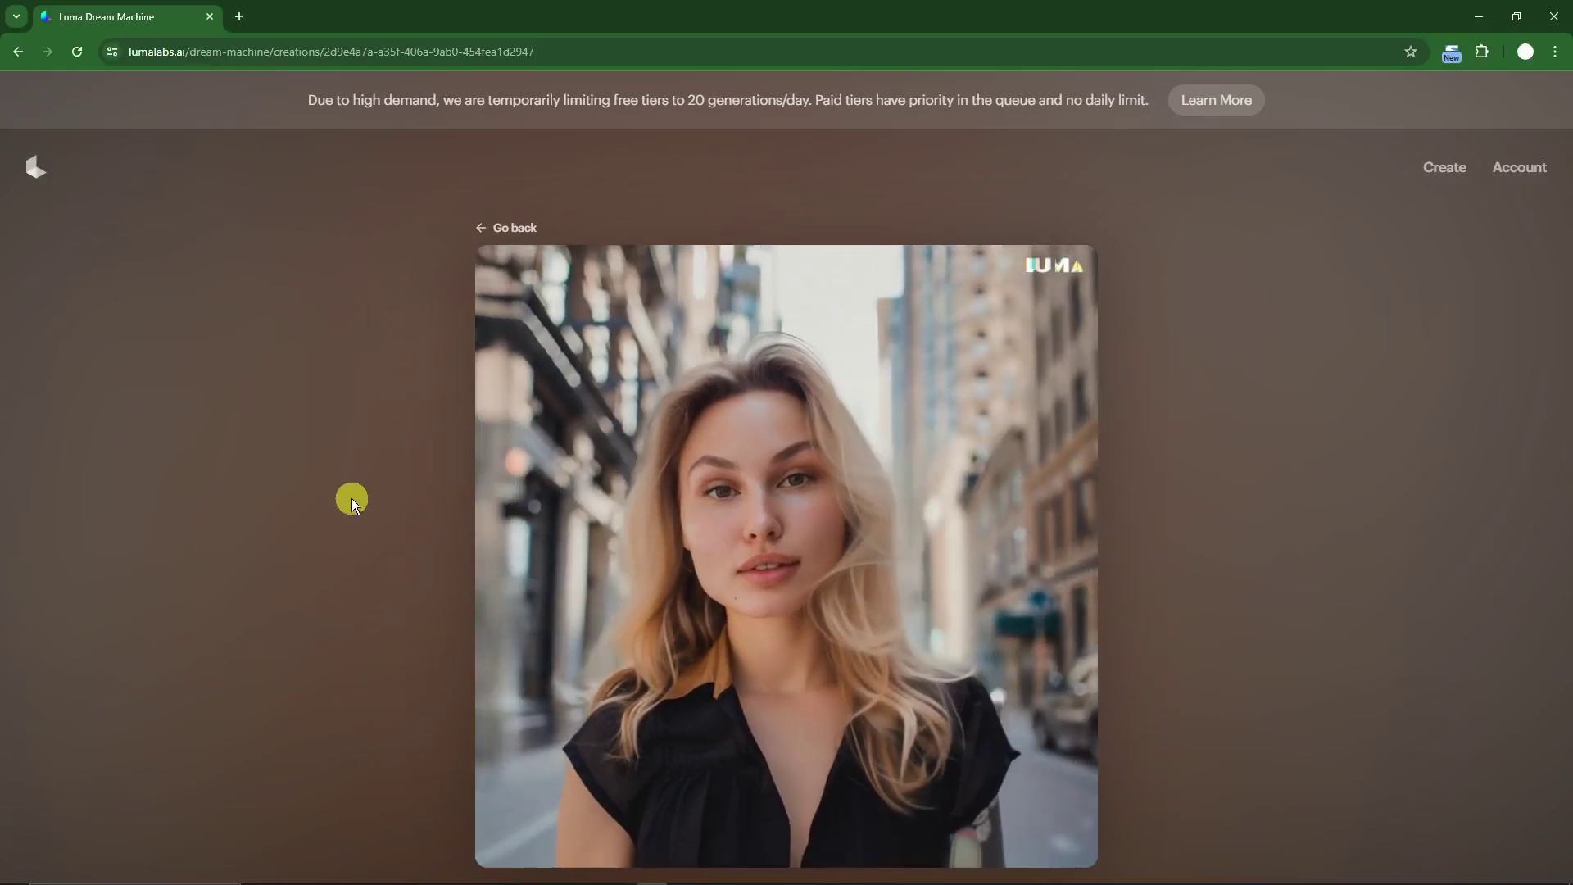
left_click(506, 227)
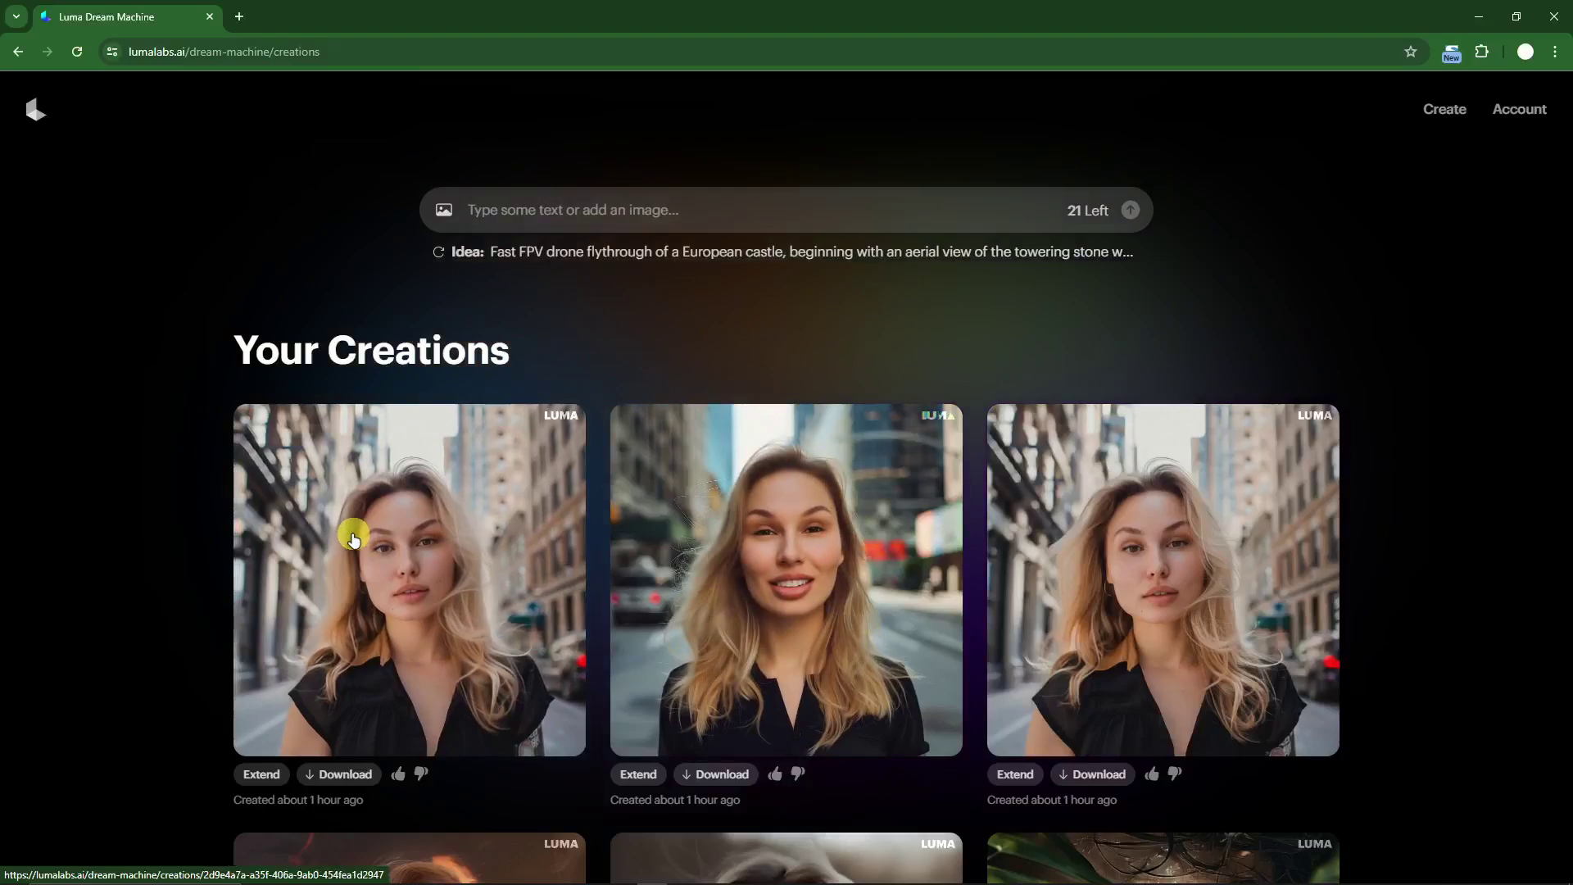
scroll(360, 516, "down", 1)
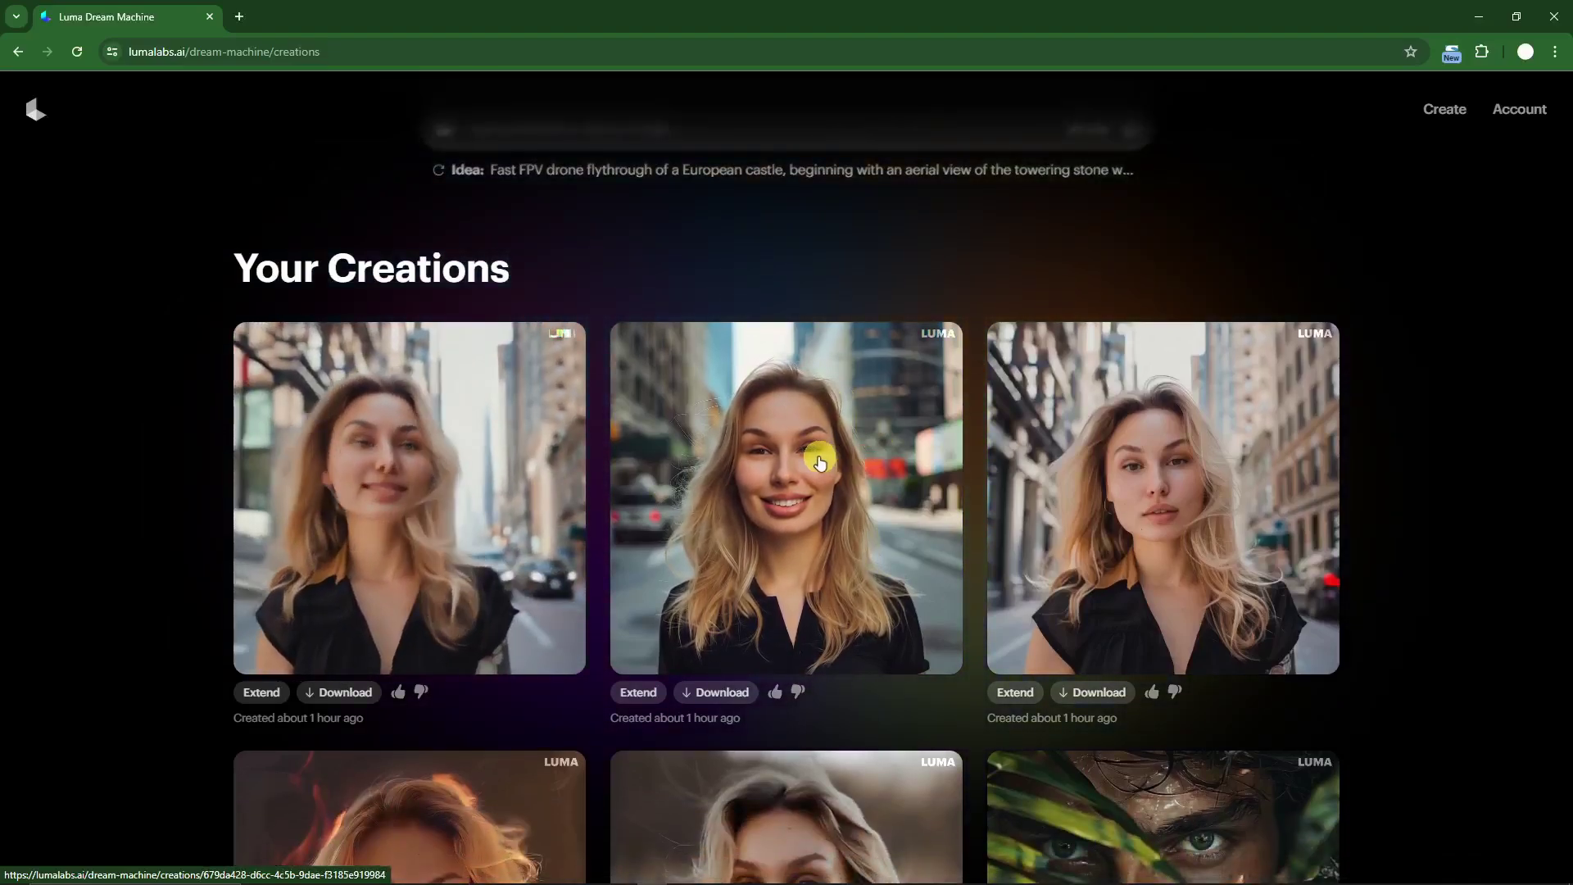